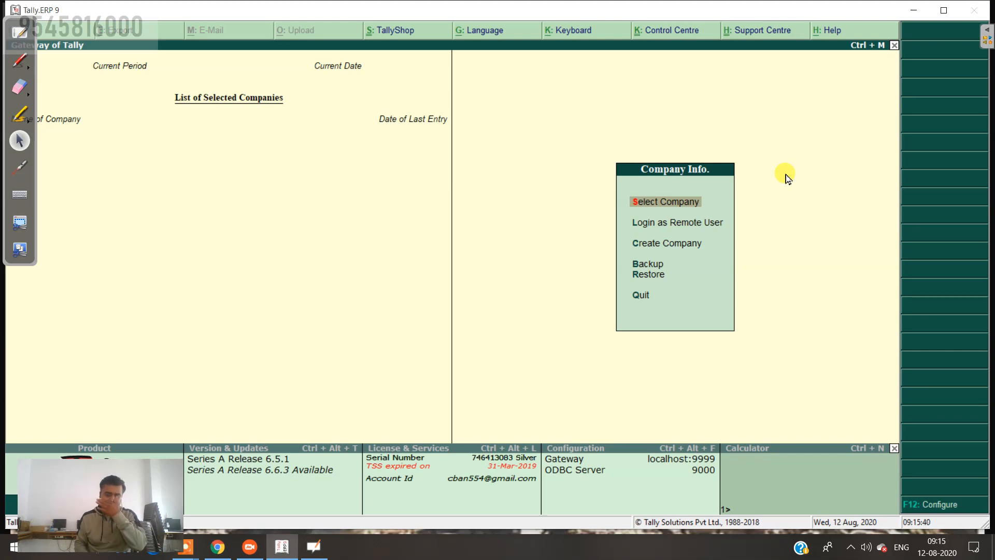
Step: Open the Company Creation form from Company Info., then switch to the Problem No-1 board
{"action": "key", "text": "Down"}
{"action": "key", "text": "Down"}
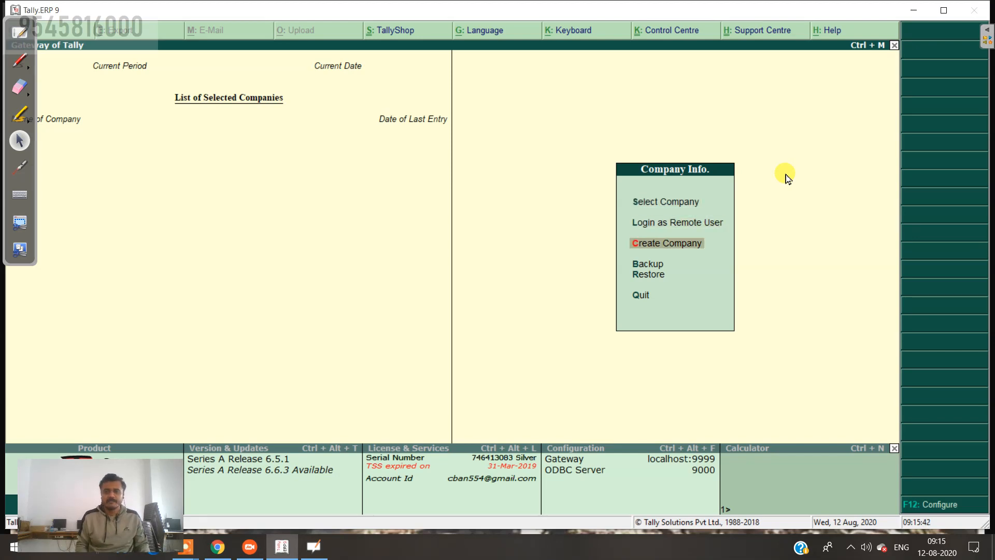
{"action": "key", "text": "Return"}
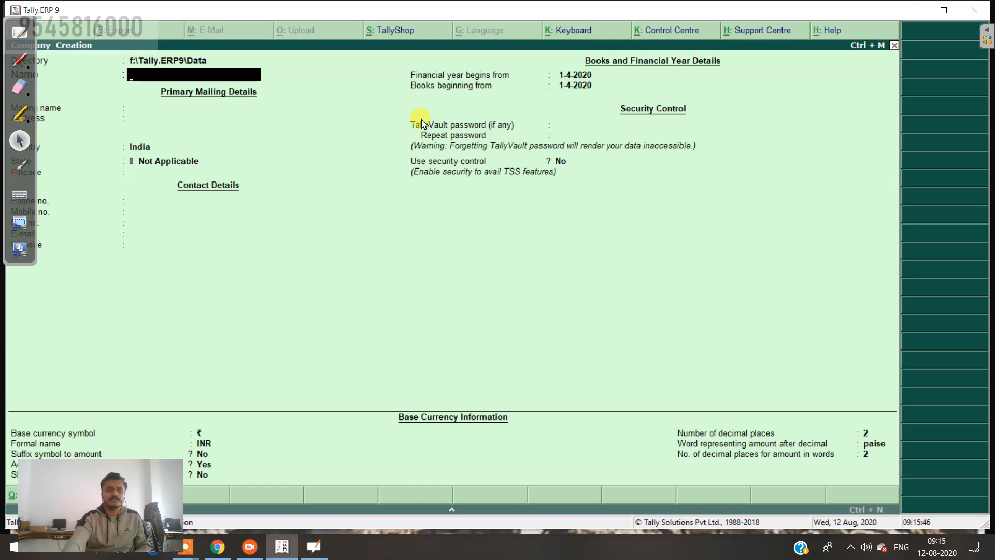
{"action": "left_click", "coordinate": [20, 32]}
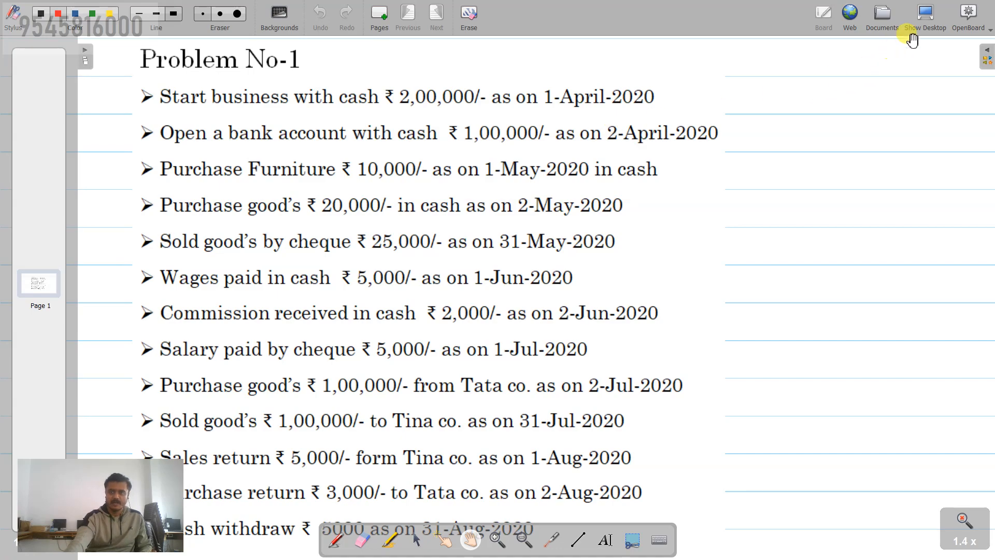
Step: Hide the OpenBoard board via Show Desktop to return to Tally's Company Creation form
{"action": "left_click", "coordinate": [927, 15]}
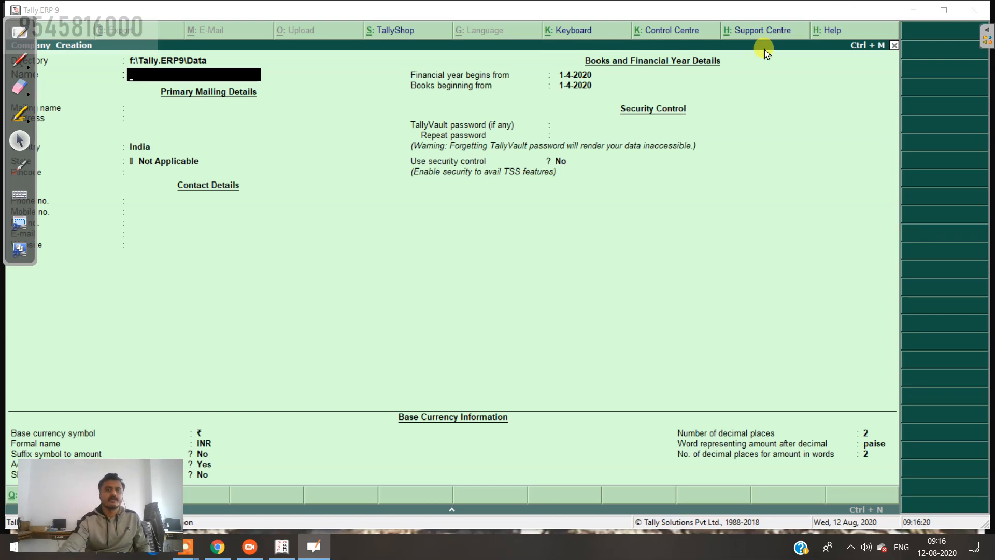
Step: Name the company 'Soham Tally Academy Pro. No 1' with matching mailing name and state Maharashtra
{"action": "left_click", "coordinate": [227, 77]}
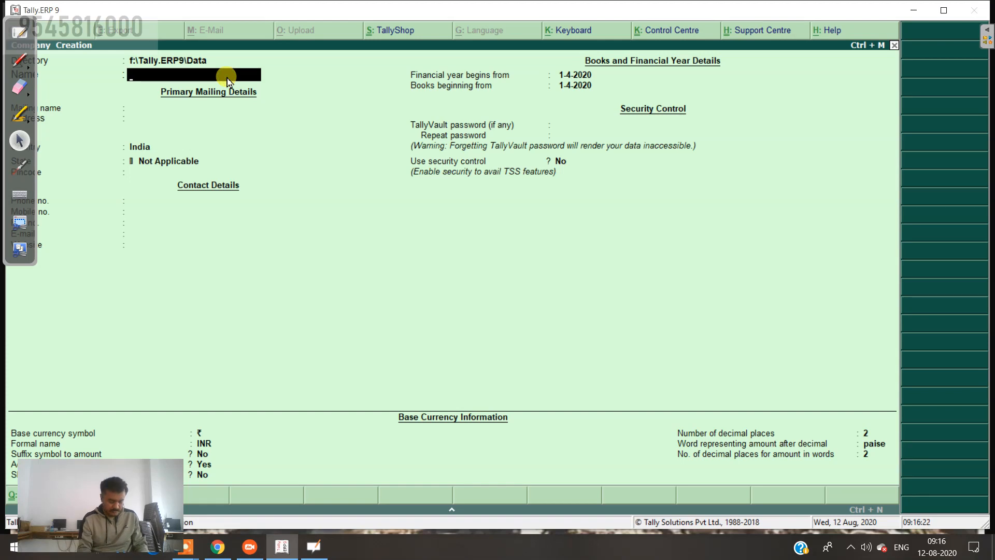
{"action": "type", "text": "Soham Ta"}
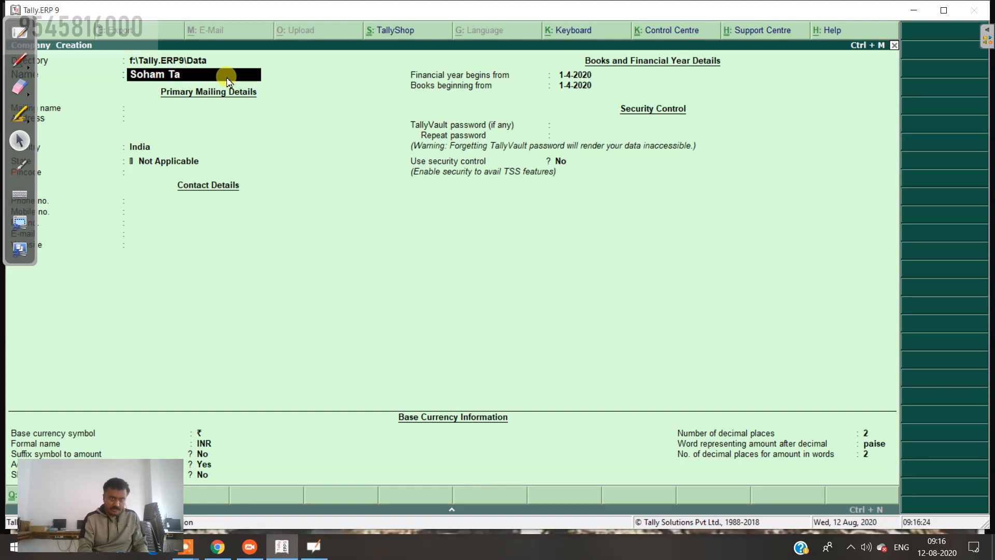
{"action": "type", "text": "lly Ac"}
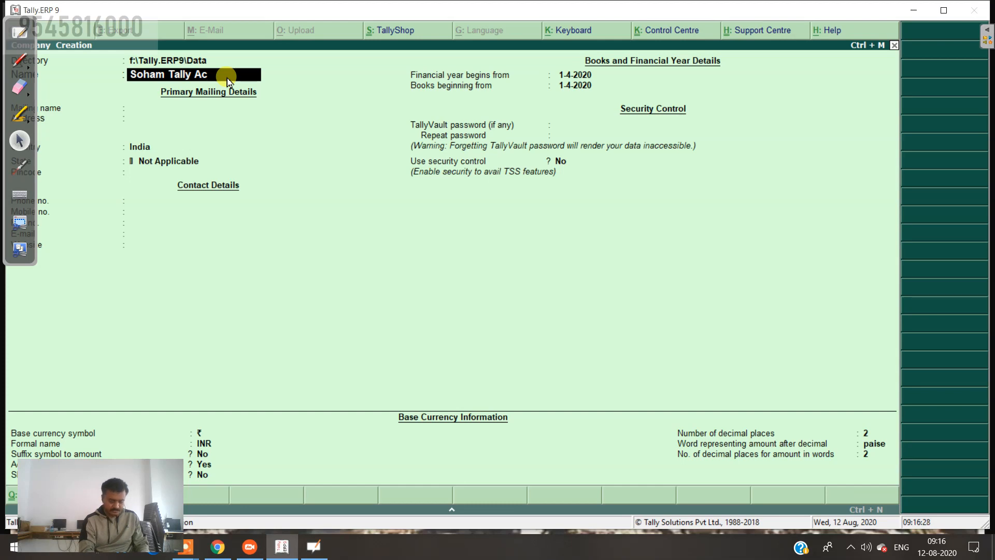
{"action": "type", "text": "ademy"}
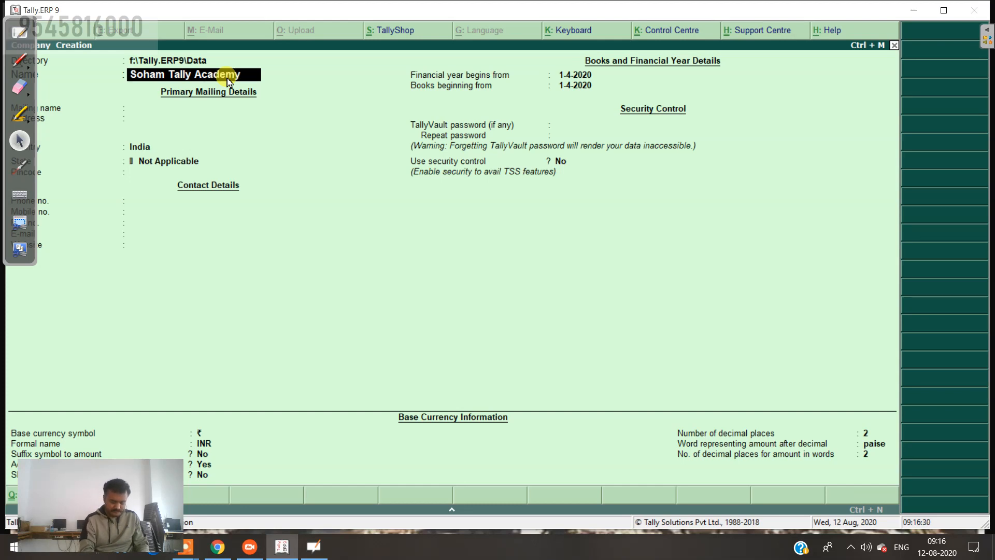
{"action": "type", "text": " P"}
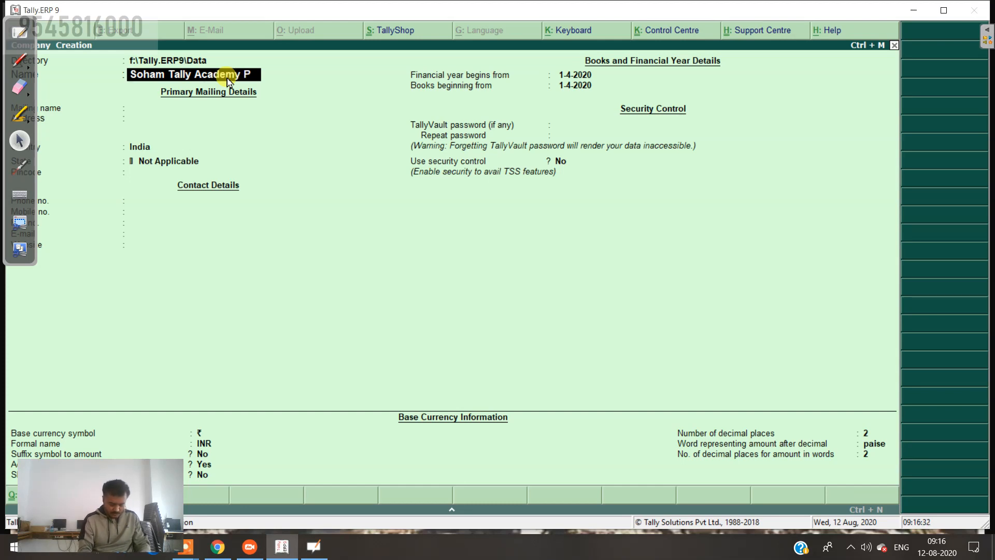
{"action": "type", "text": "ro. N"}
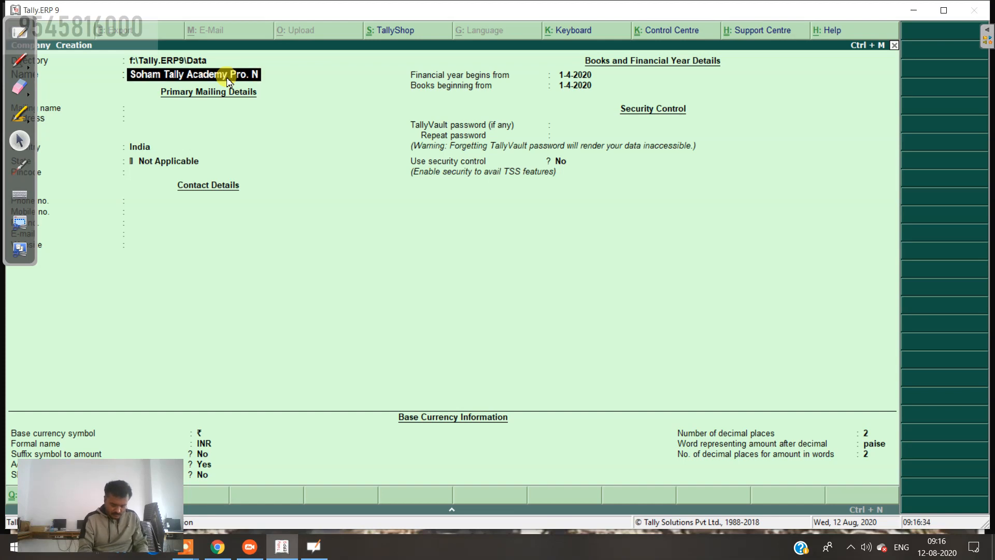
{"action": "type", "text": "o 1"}
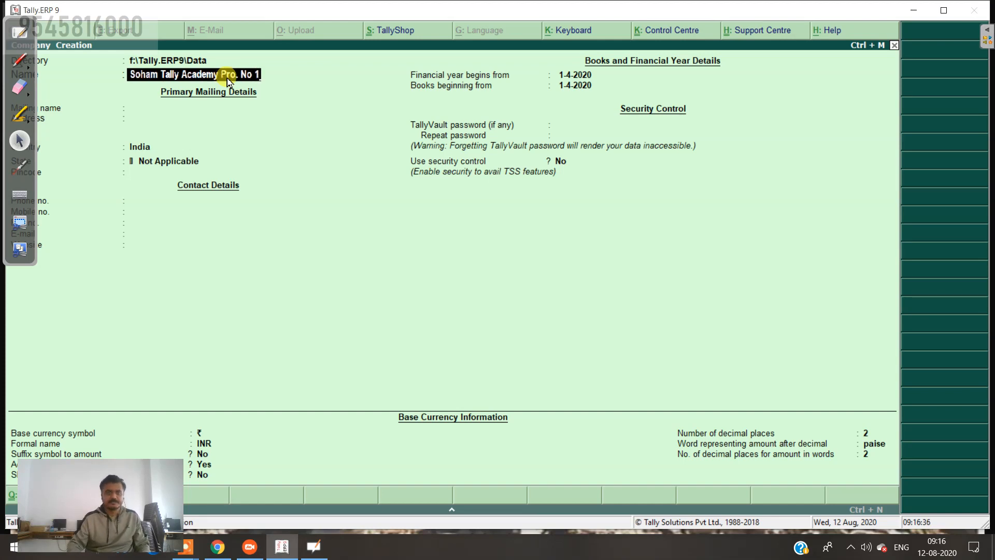
{"action": "key", "text": "Return"}
{"action": "key", "text": "Return"}
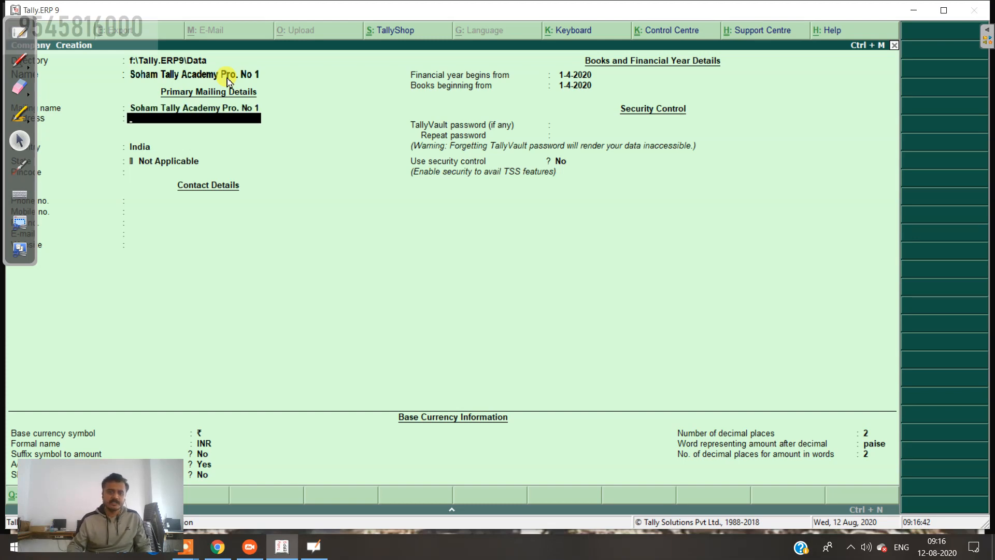
{"action": "key", "text": "Return"}
{"action": "key", "text": "Return"}
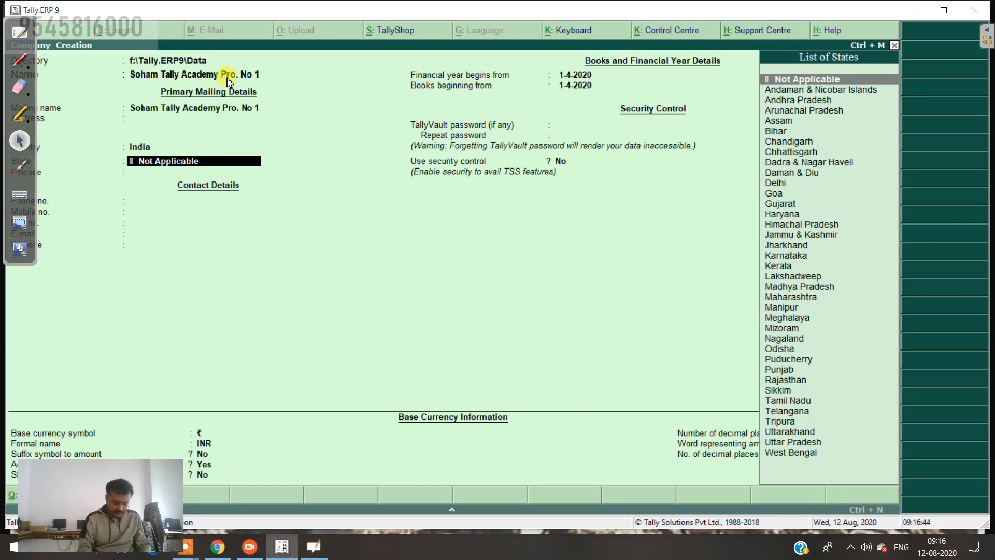
{"action": "type", "text": "Mah"}
{"action": "key", "text": "Return"}
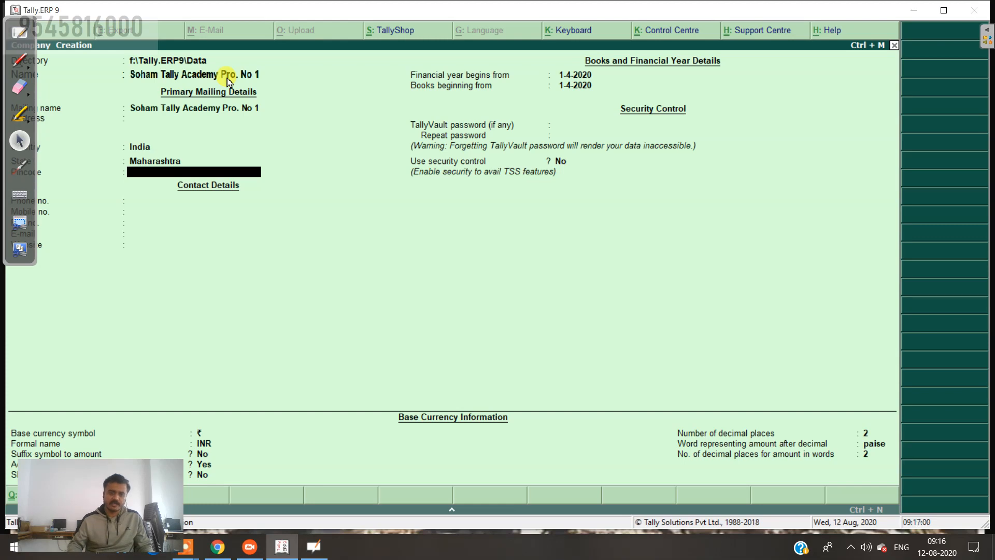
{"action": "key", "text": "Return"}
{"action": "key", "text": "Return"}
{"action": "key", "text": "Return"}
{"action": "key", "text": "Return"}
{"action": "key", "text": "Return"}
{"action": "key", "text": "Return"}
{"action": "key", "text": "Return"}
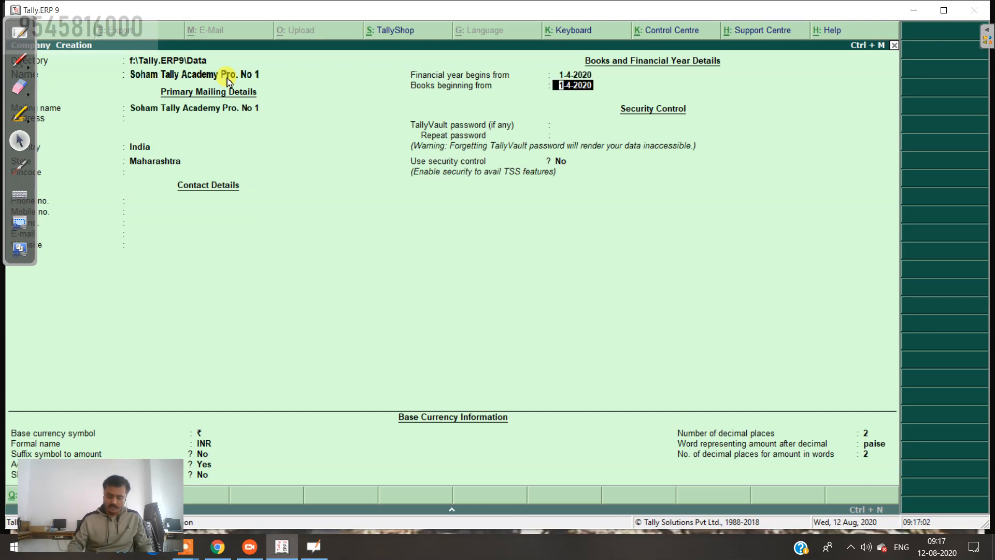
{"action": "key", "text": "Up"}
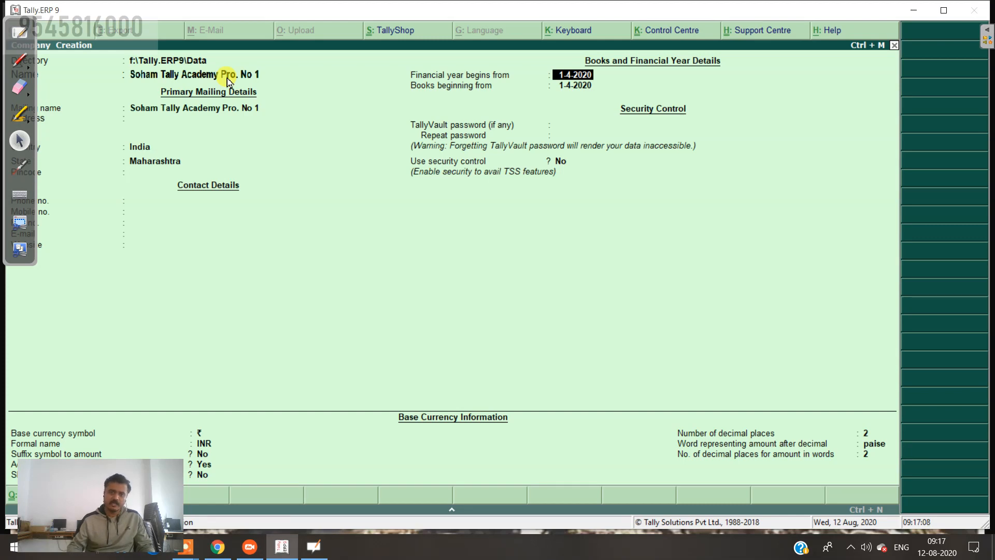
{"action": "key", "text": "Return"}
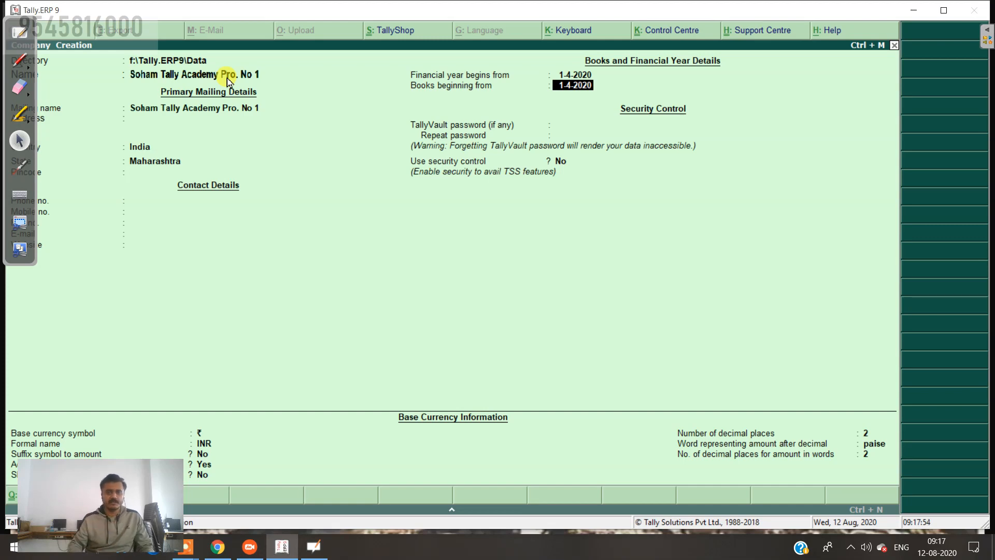
{"action": "key", "text": "Return"}
{"action": "key", "text": "Return"}
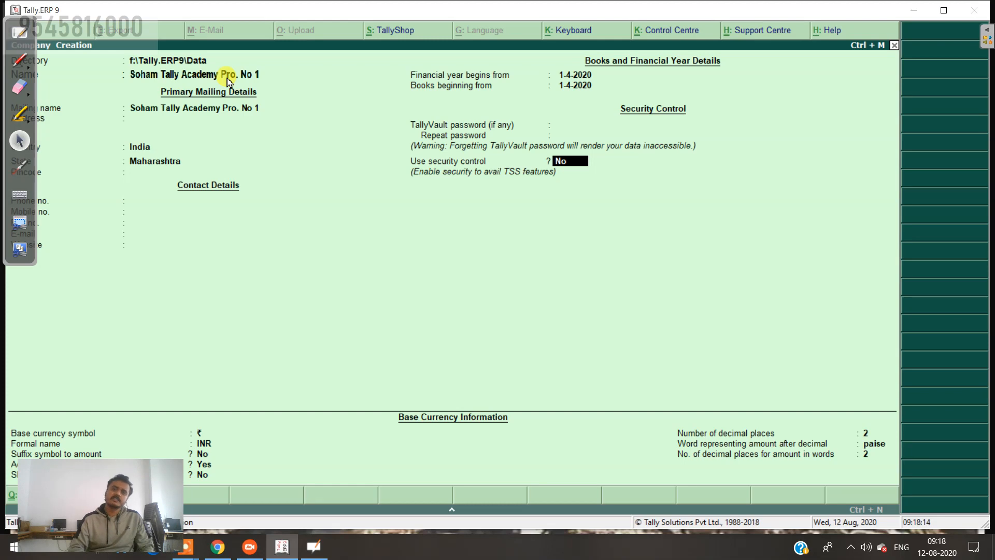
{"action": "key", "text": "Up"}
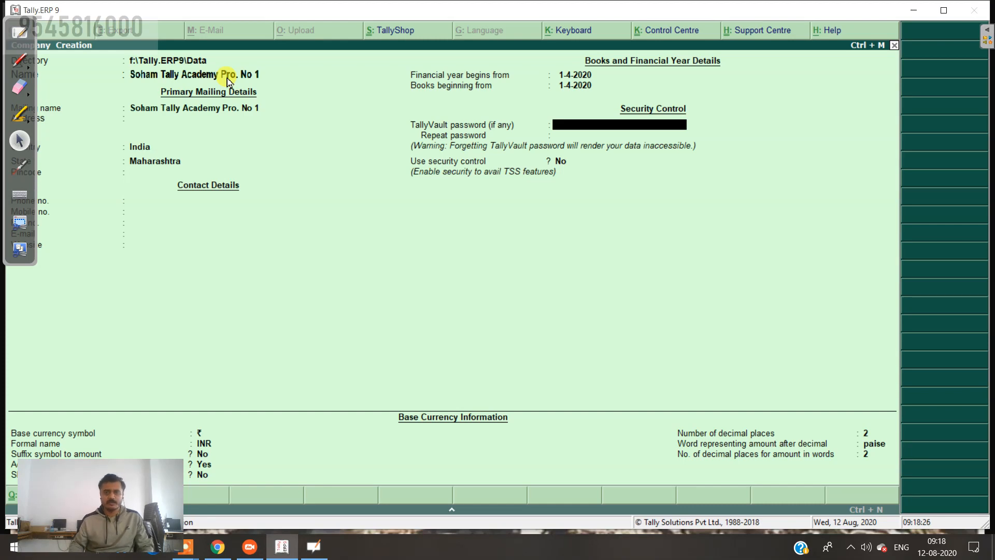
Step: Enable security control with an administrator name and password, leave Tally Audit off, and save
{"action": "key", "text": "Return"}
{"action": "type", "text": "y"}
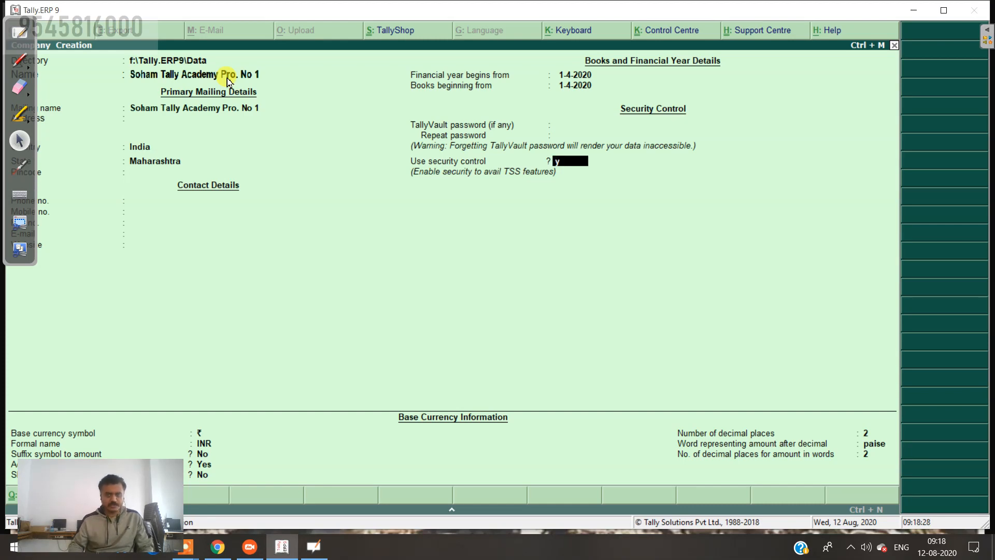
{"action": "key", "text": "Return"}
{"action": "type", "text": "soha"}
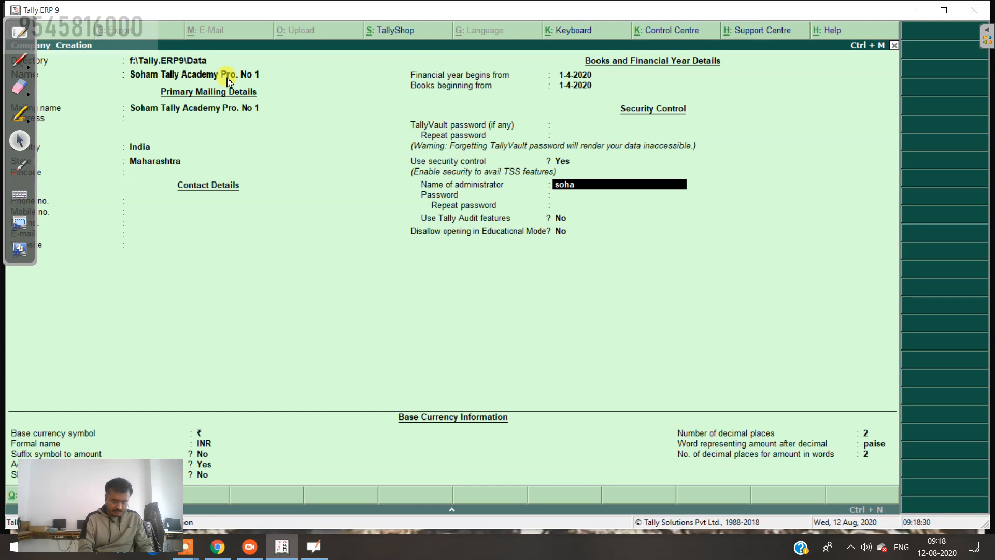
{"action": "type", "text": "m"}
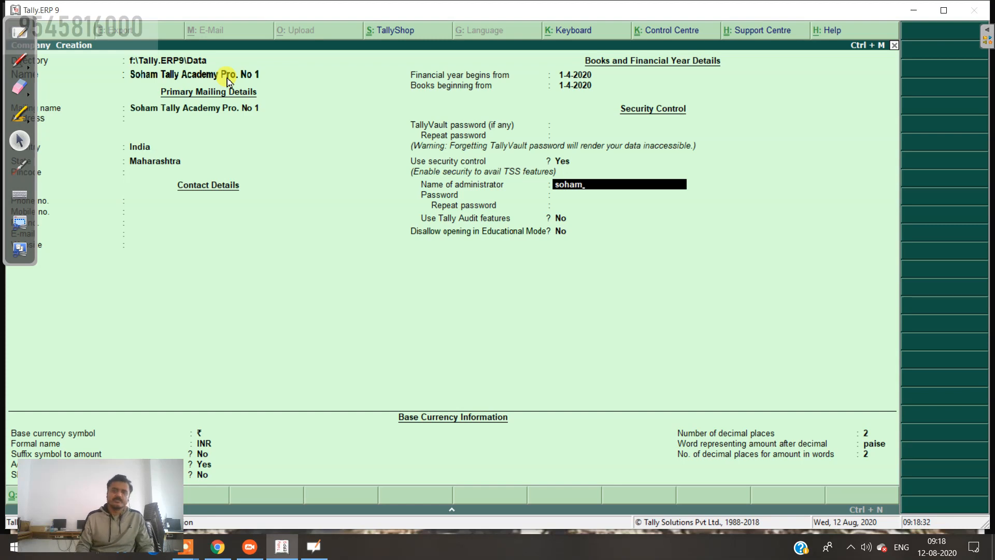
{"action": "key", "text": "Return"}
{"action": "type", "text": "***"}
{"action": "key", "text": "Return"}
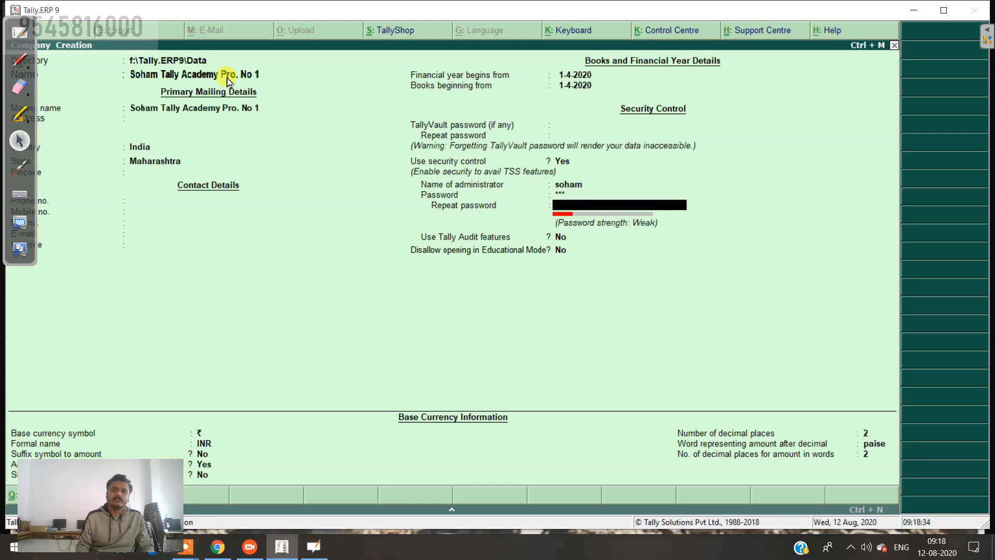
{"action": "type", "text": "***"}
{"action": "key", "text": "Return"}
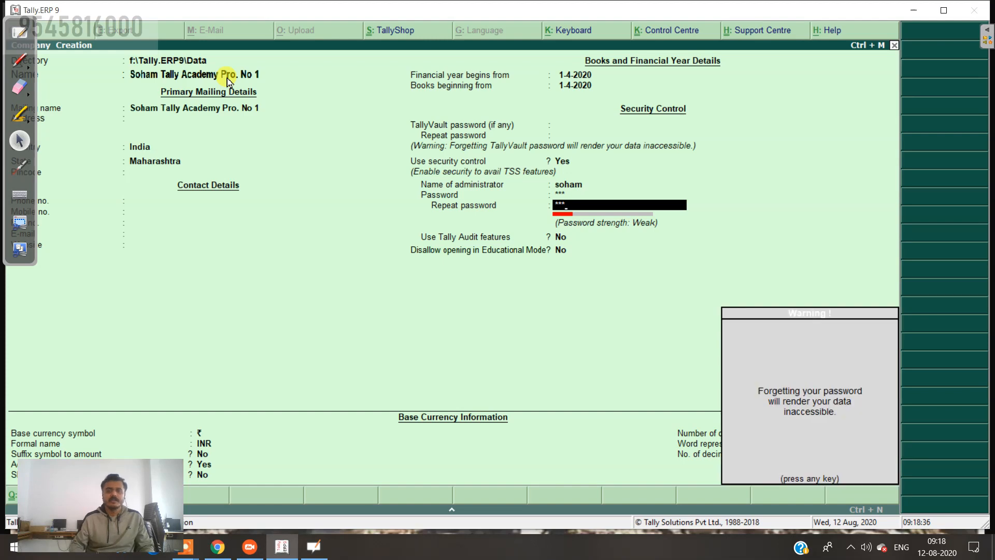
{"action": "key", "text": "Return"}
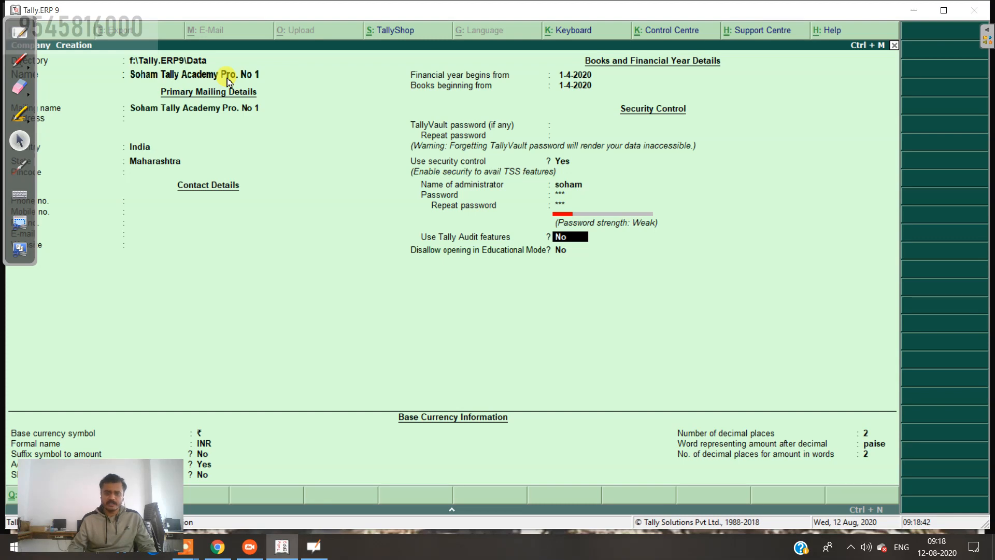
{"action": "key", "text": "Return"}
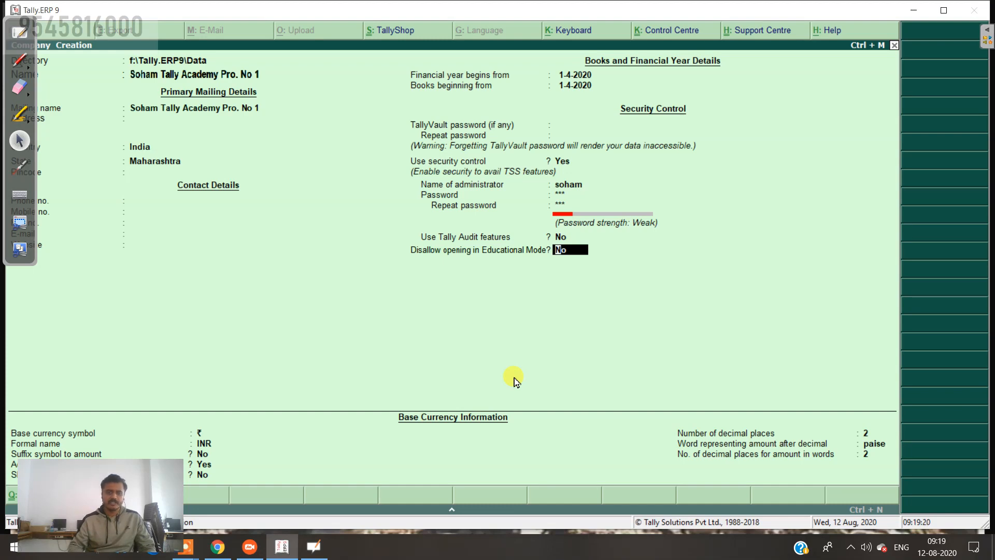
{"action": "key", "text": "ctrl+a"}
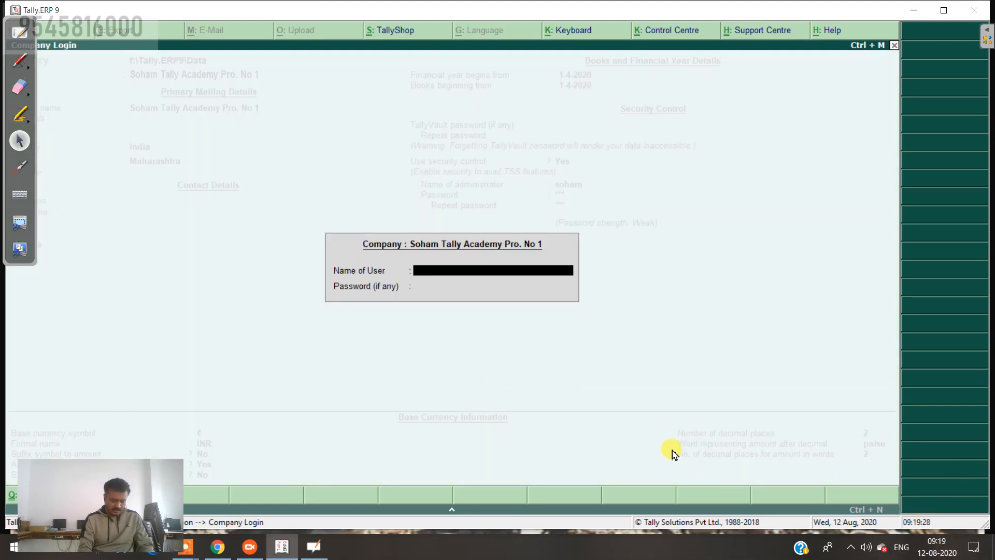
Step: Enter the user name at Company Login, then switch to the problem list board
{"action": "type", "text": "soham"}
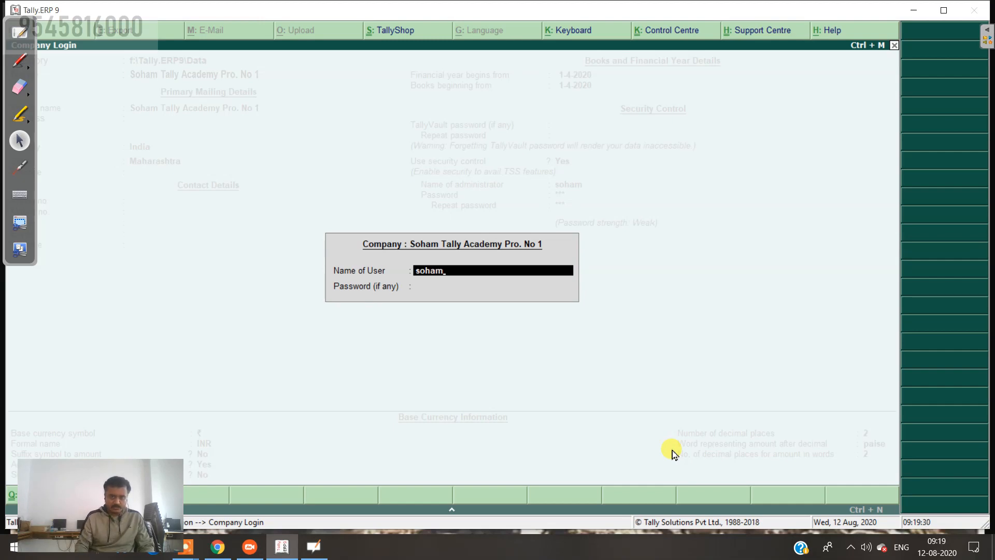
{"action": "key", "text": "Return"}
{"action": "key", "text": "Return"}
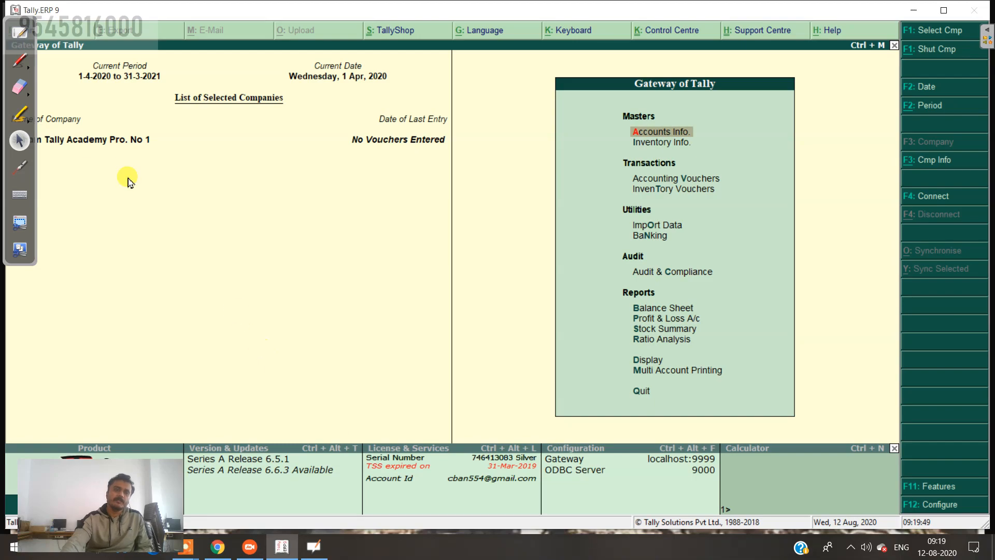
{"action": "left_click", "coordinate": [16, 32]}
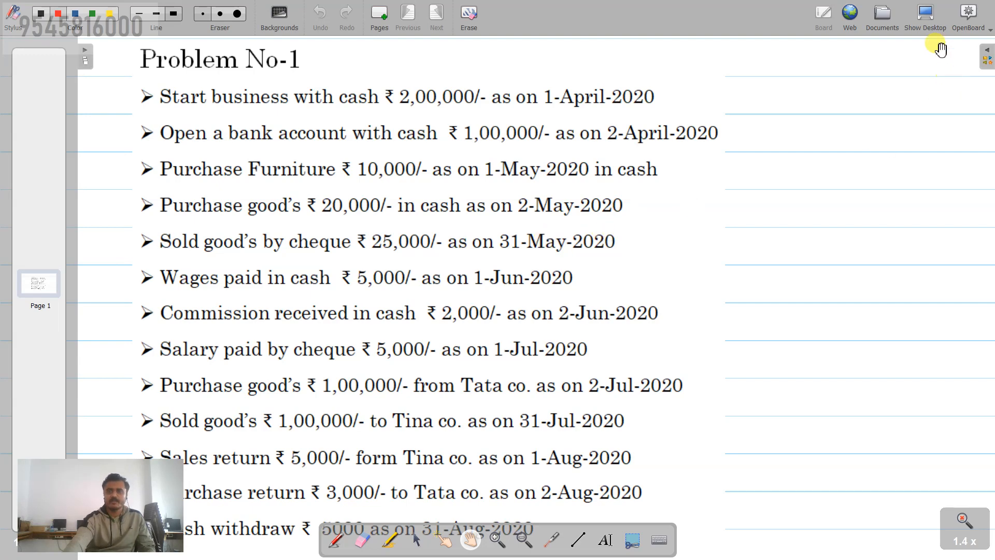
Step: Hide the OpenBoard board via Show Desktop to return to the Tally Gateway
{"action": "left_click", "coordinate": [928, 15]}
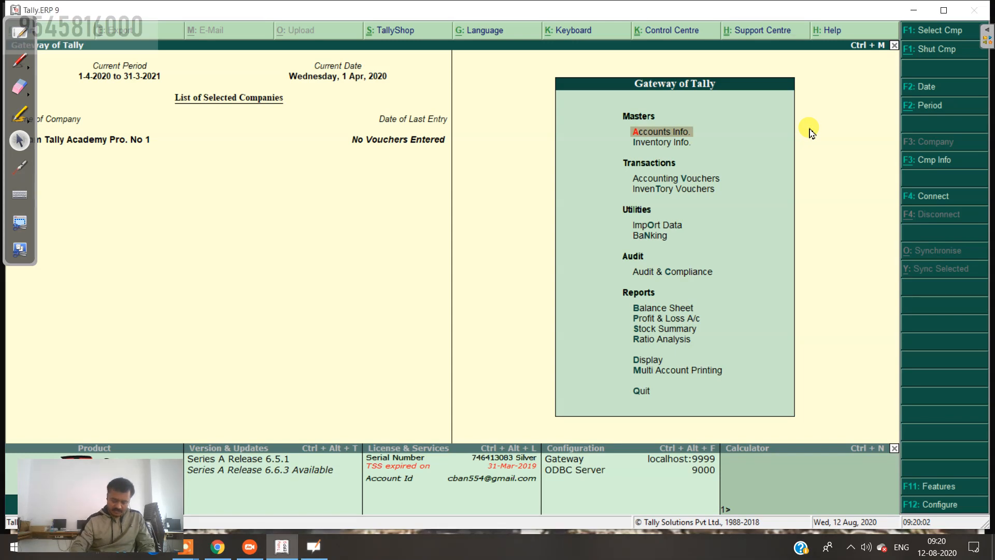
Step: Set 'Maintain accounts only' to Yes in the F11 Accounting Features and accept
{"action": "key", "text": "F11"}
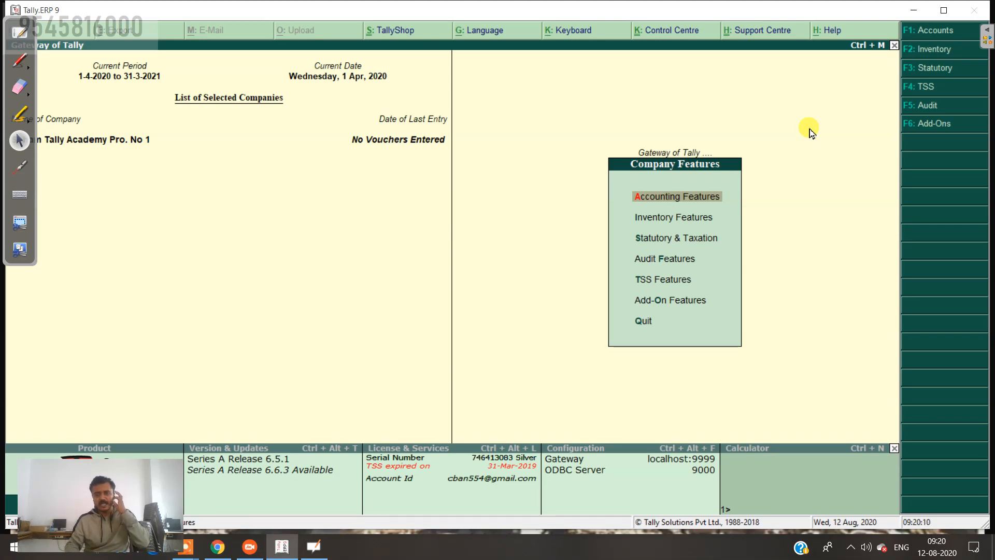
{"action": "key", "text": "Return"}
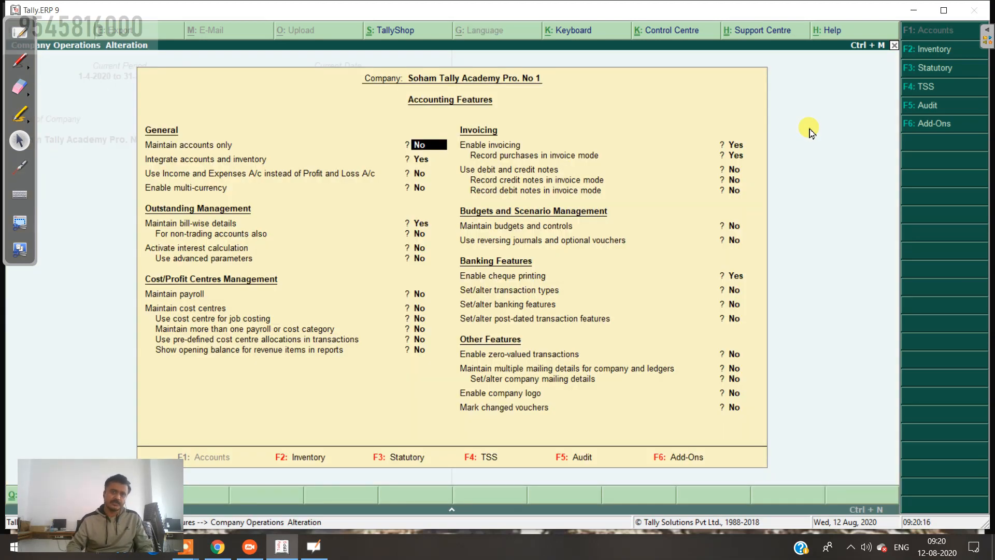
{"action": "type", "text": "y"}
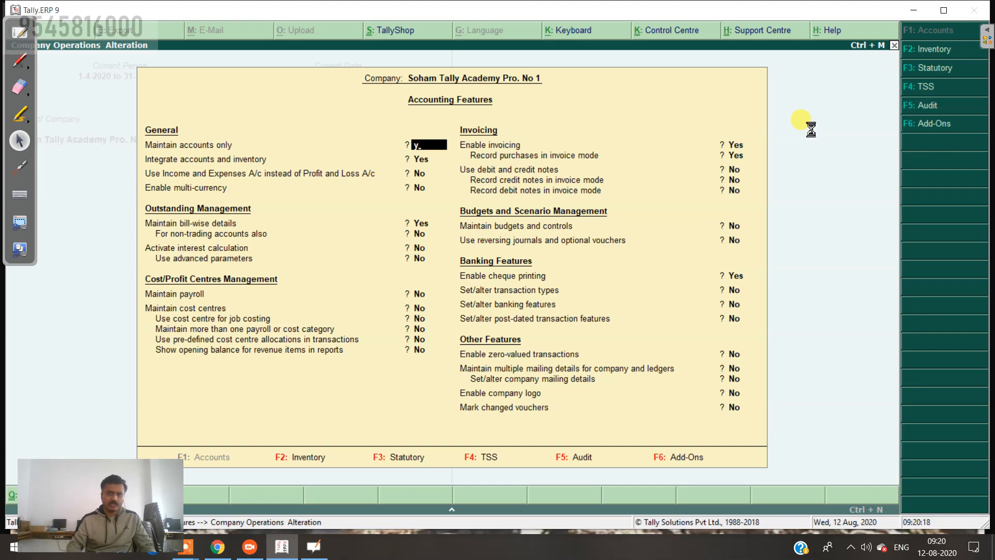
{"action": "key", "text": "ctrl+a"}
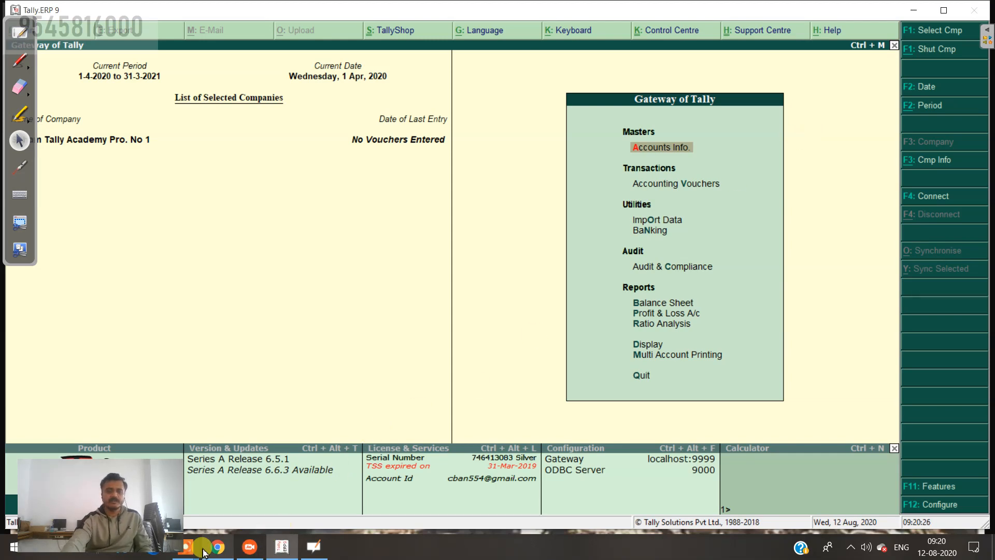
Step: Open Accounting Vouchers from the Gateway of Tally, landing on Payment voucher No. 1
{"action": "mouse_move", "coordinate": [187, 548]}
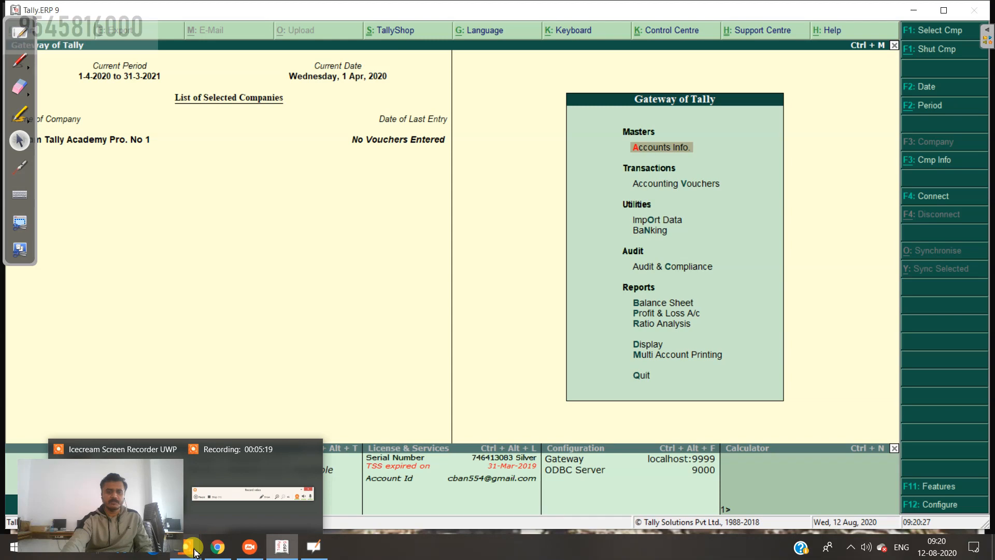
{"action": "left_click", "coordinate": [257, 478]}
{"action": "left_click", "coordinate": [845, 535]}
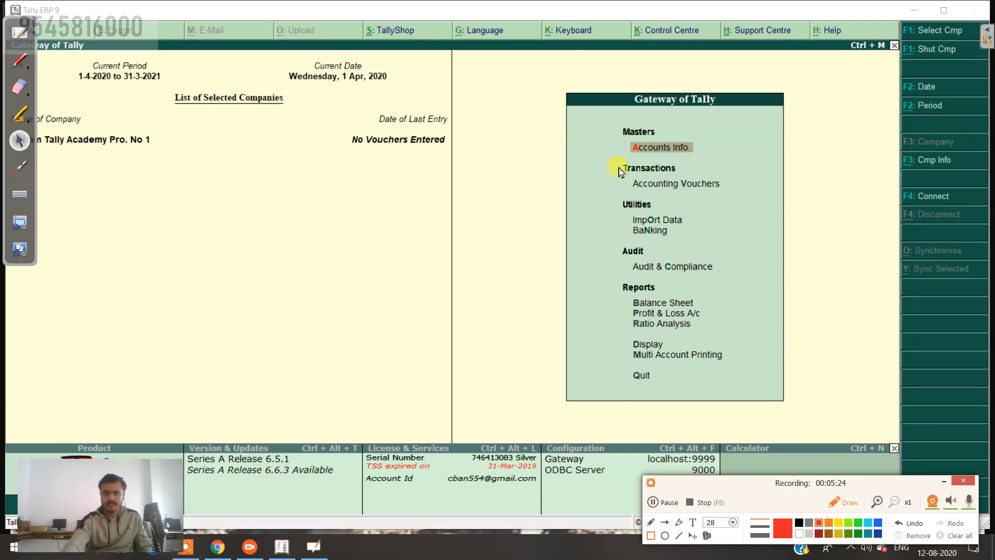
{"action": "mouse_move", "coordinate": [617, 123]}
{"action": "left_mouse_down"}
{"action": "mouse_move", "coordinate": [656, 158]}
{"action": "mouse_move", "coordinate": [704, 165]}
{"action": "left_mouse_up"}
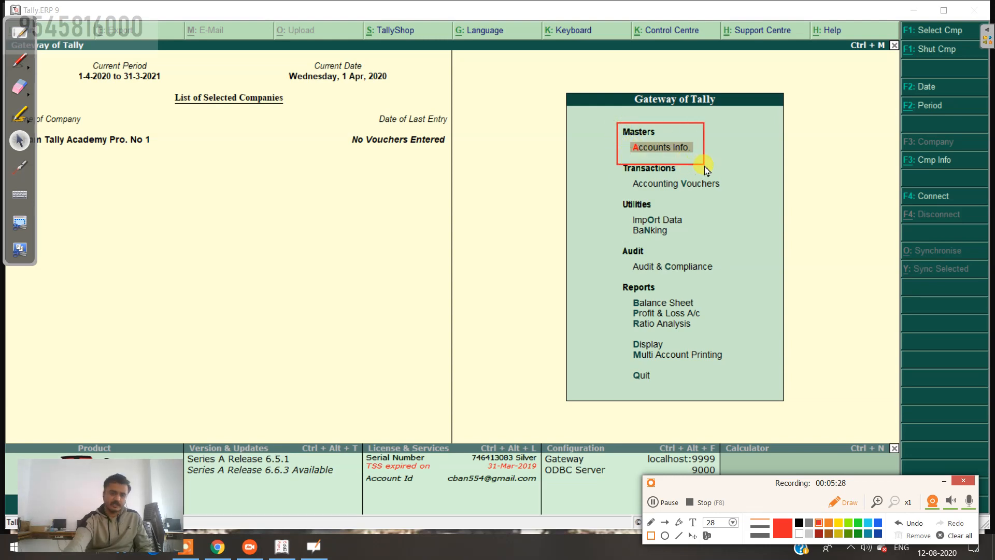
{"action": "mouse_move", "coordinate": [622, 178]}
{"action": "left_mouse_down"}
{"action": "mouse_move", "coordinate": [635, 190]}
{"action": "mouse_move", "coordinate": [730, 208]}
{"action": "left_mouse_up"}
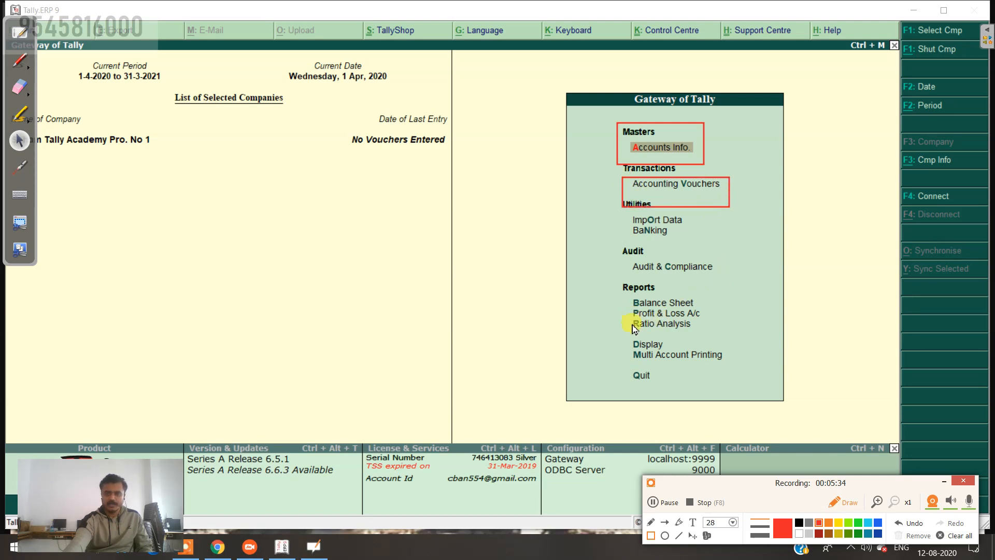
{"action": "left_click_drag", "start_coordinate": [632, 327], "coordinate": [706, 342]}
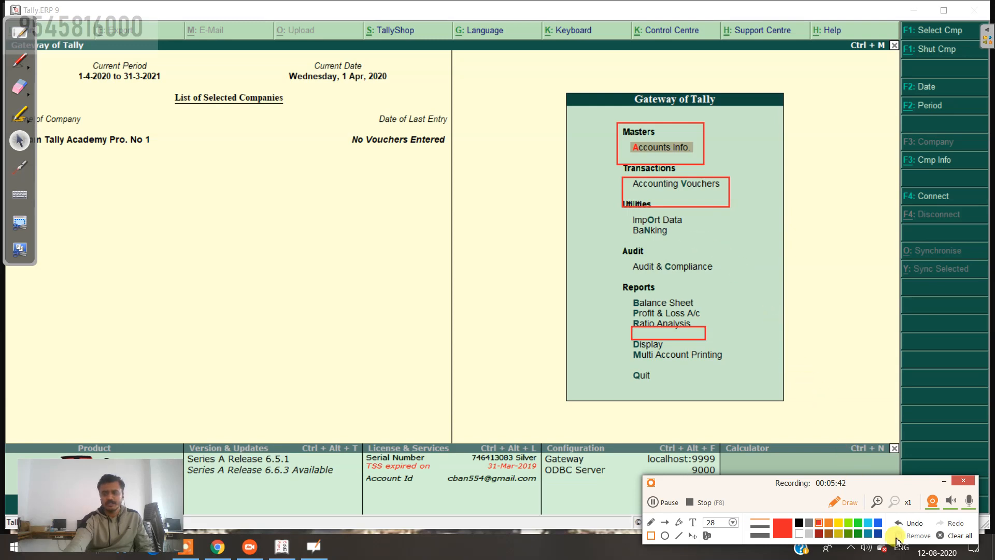
{"action": "left_click", "coordinate": [912, 523]}
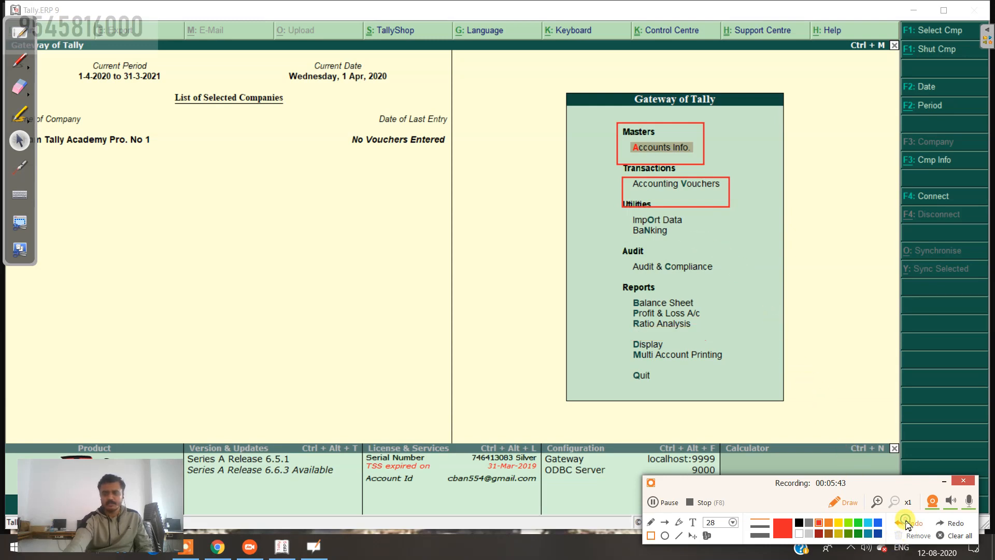
{"action": "left_click", "coordinate": [947, 538]}
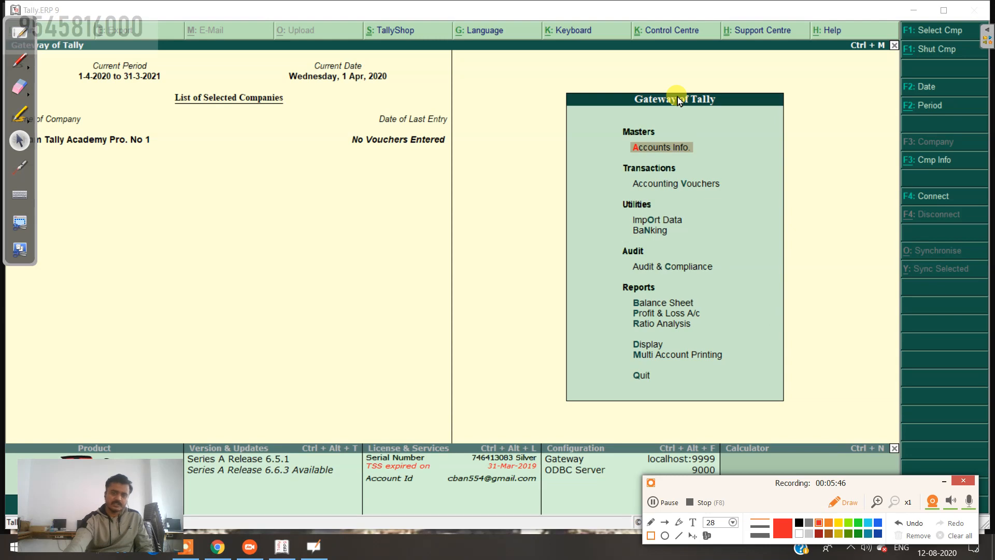
{"action": "left_click", "coordinate": [838, 504]}
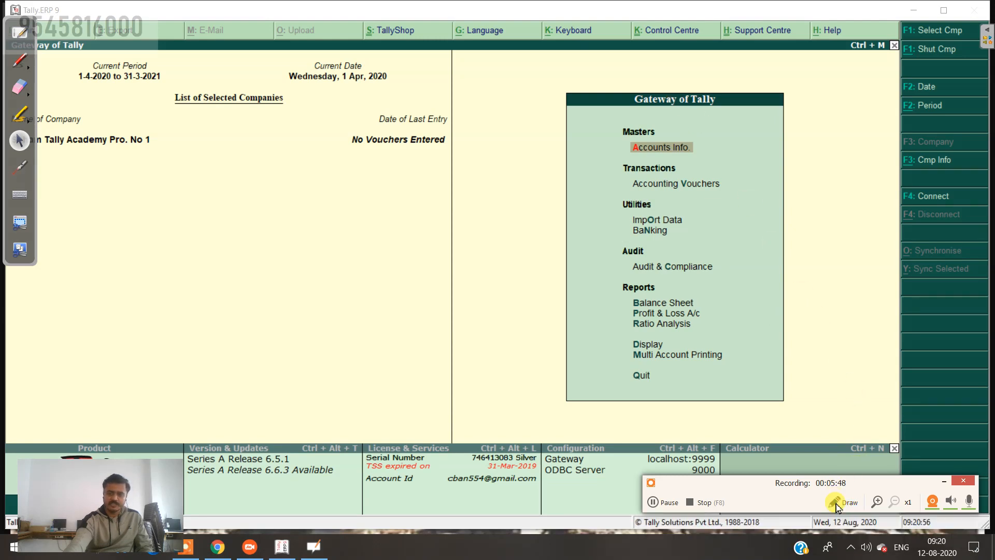
{"action": "left_click_drag", "start_coordinate": [880, 482], "coordinate": [876, 545]}
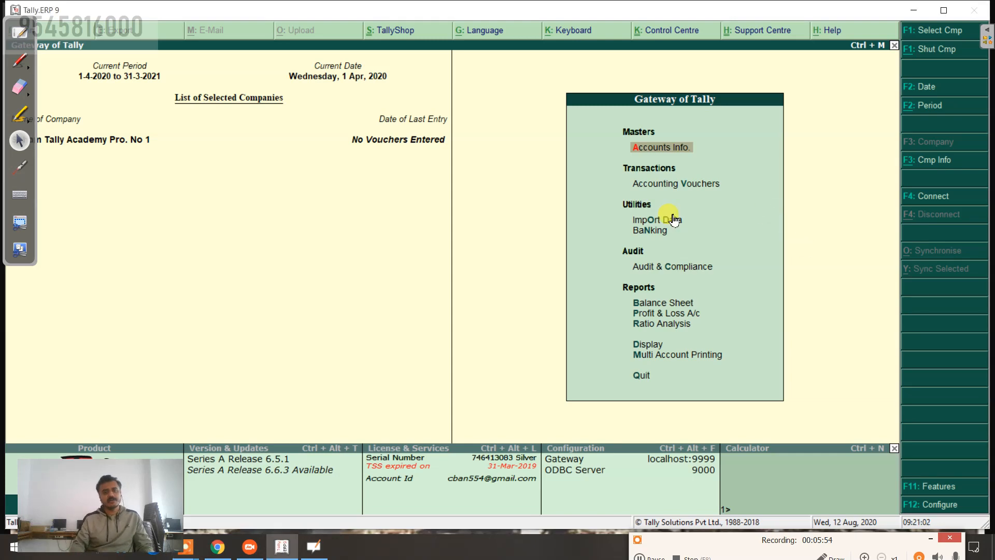
{"action": "key", "text": "Down"}
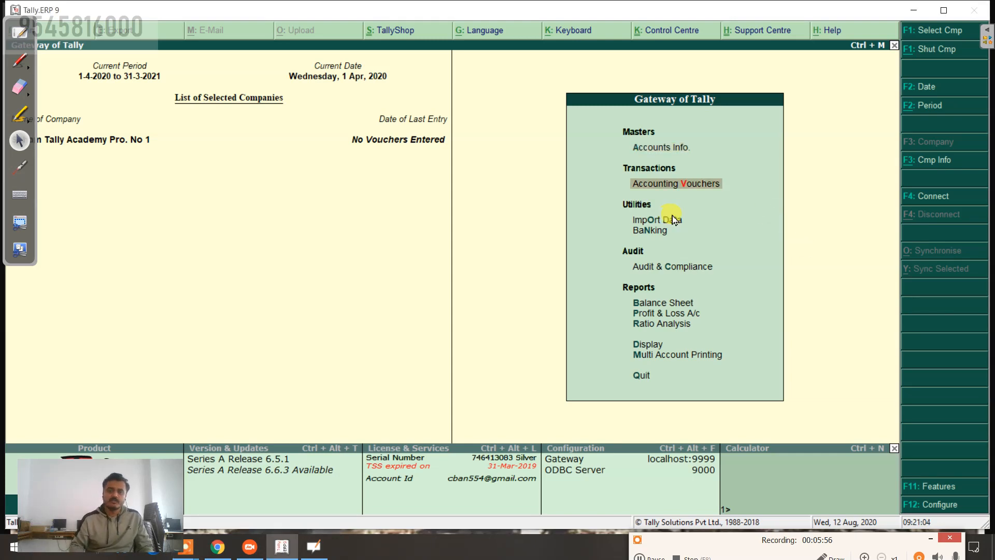
{"action": "key", "text": "Return"}
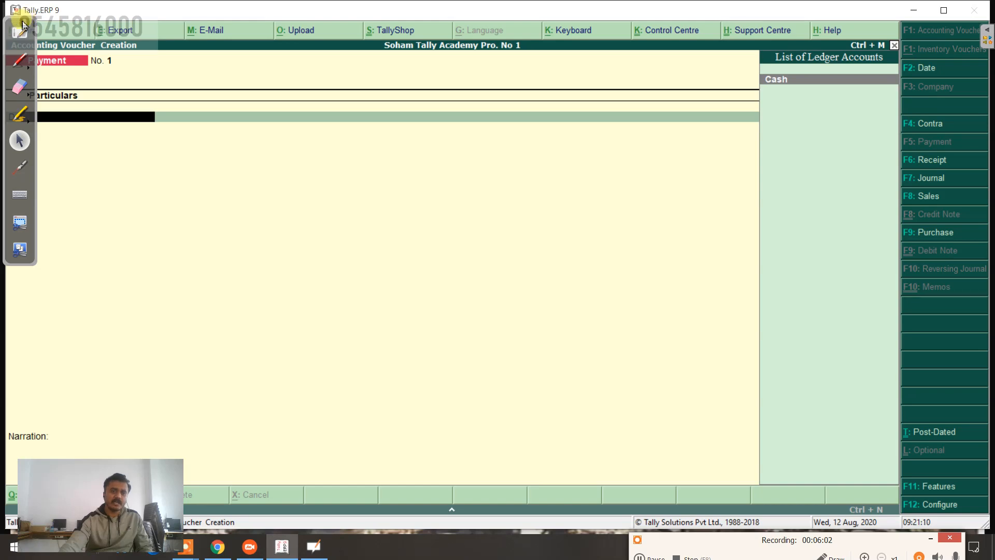
Step: Select Cash as the debit ledger on the Payment voucher
{"action": "left_click_drag", "start_coordinate": [22, 23], "coordinate": [24, 239]}
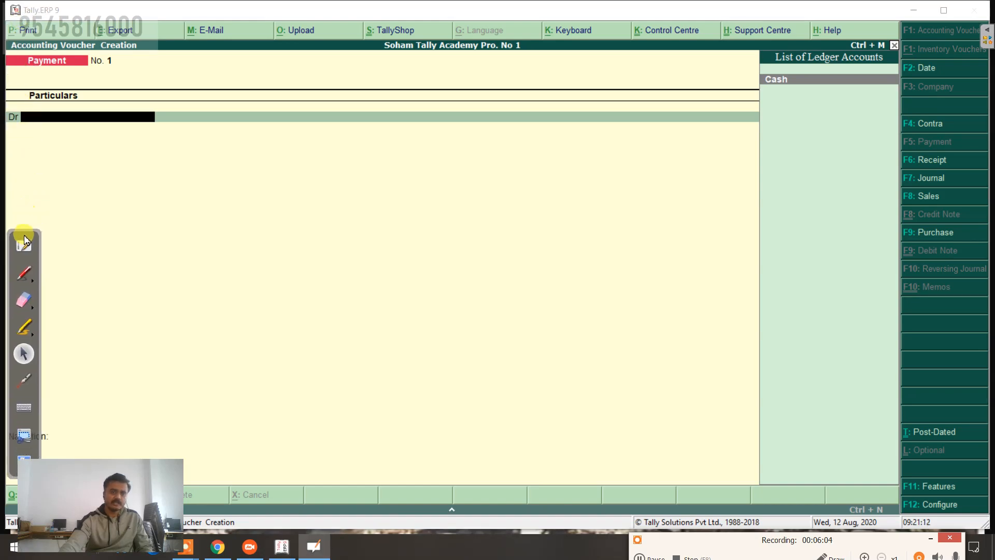
{"action": "left_click", "coordinate": [24, 240]}
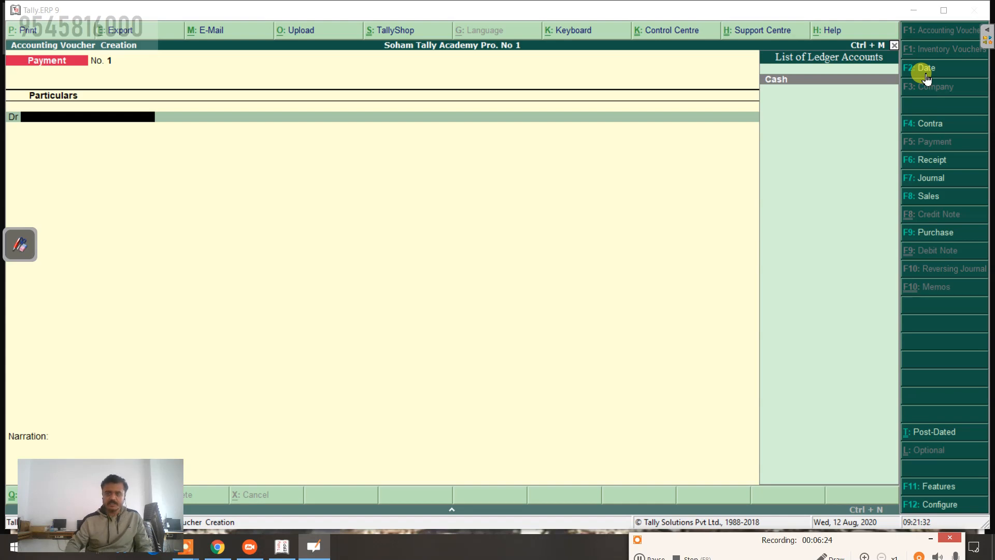
{"action": "left_click", "coordinate": [487, 87]}
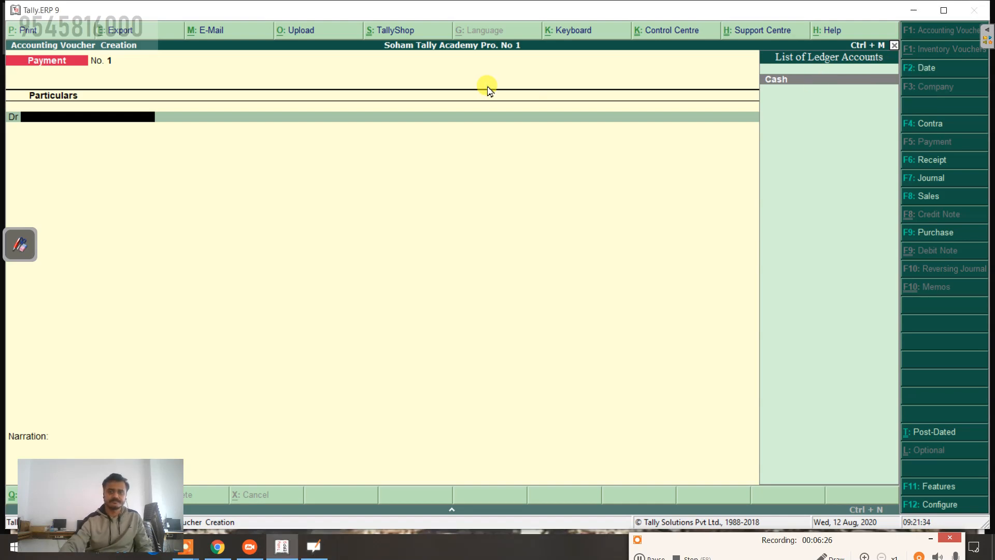
{"action": "key", "text": "Return"}
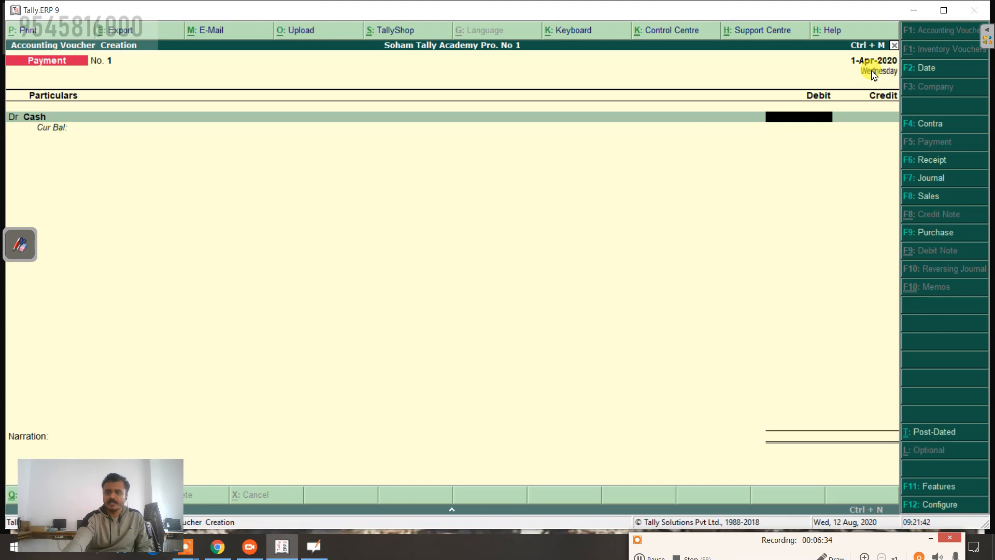
Step: Change the voucher date to 3-4-2020
{"action": "left_click", "coordinate": [916, 69]}
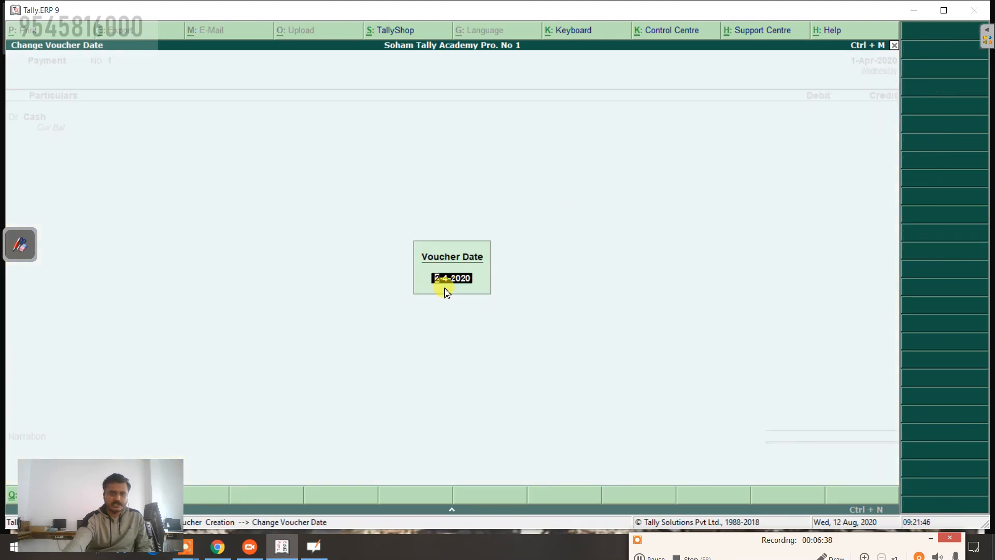
{"action": "key", "text": "Return"}
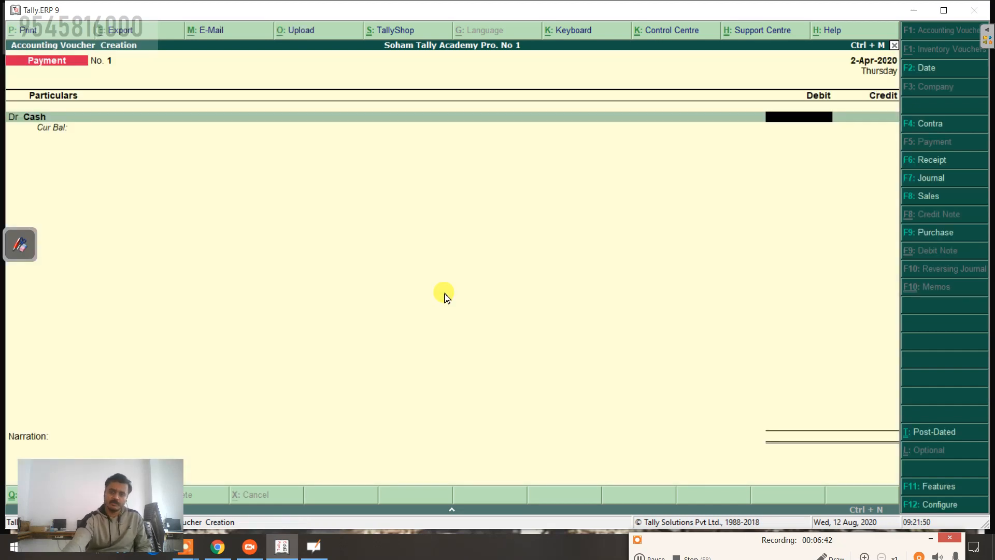
{"action": "left_click", "coordinate": [933, 69]}
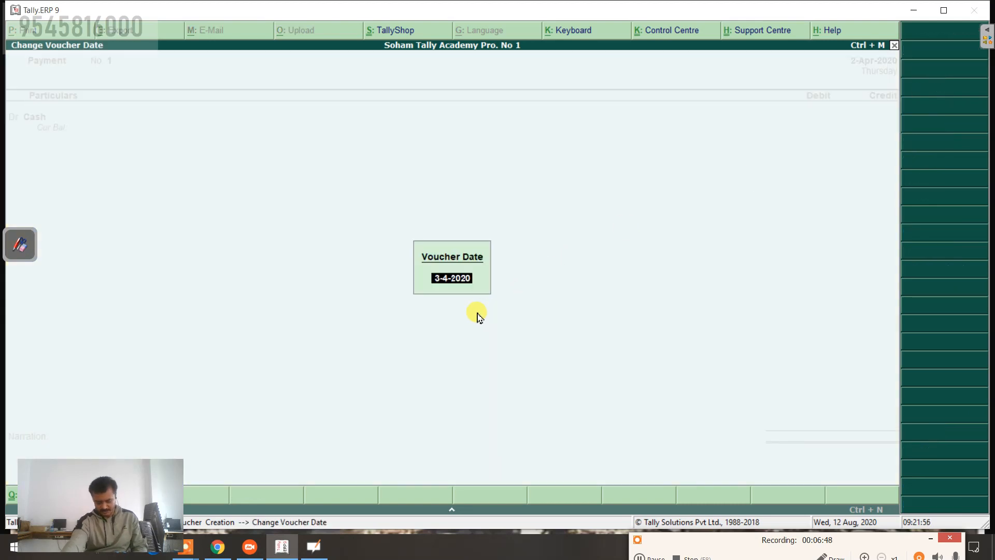
{"action": "key", "text": "Return"}
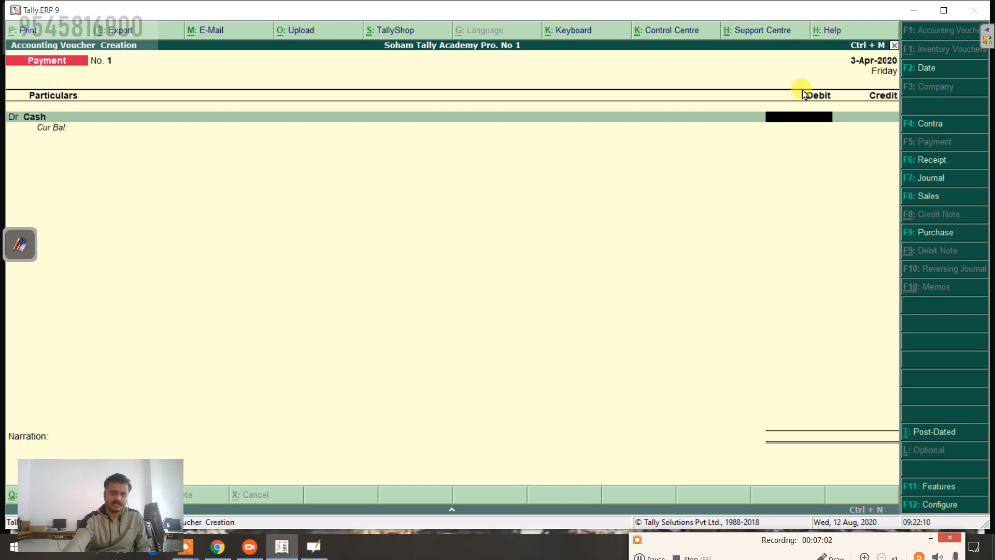
Step: Cycle the voucher type through Contra, Payment, Receipt, Journal, Sales and Purchase
{"action": "left_click", "coordinate": [455, 513]}
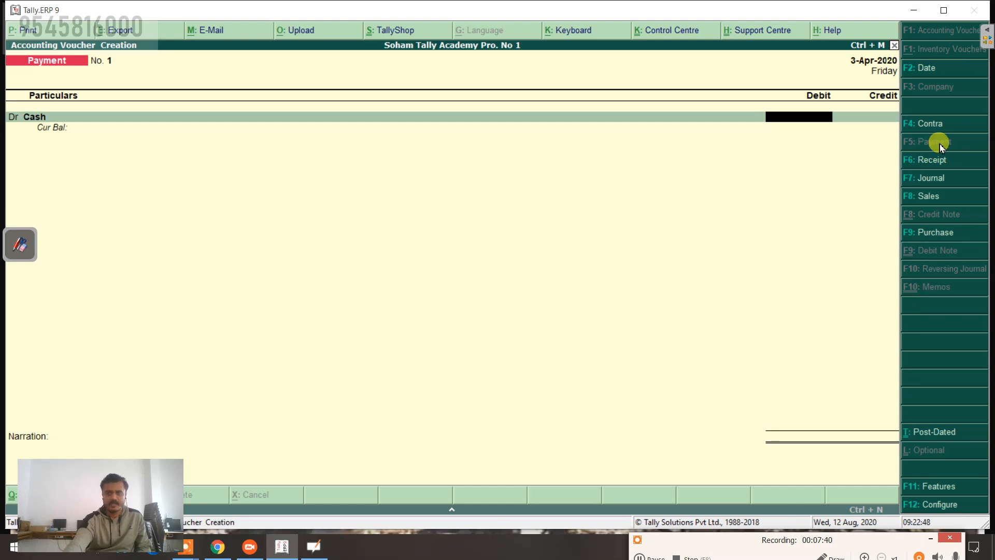
{"action": "left_click", "coordinate": [931, 123]}
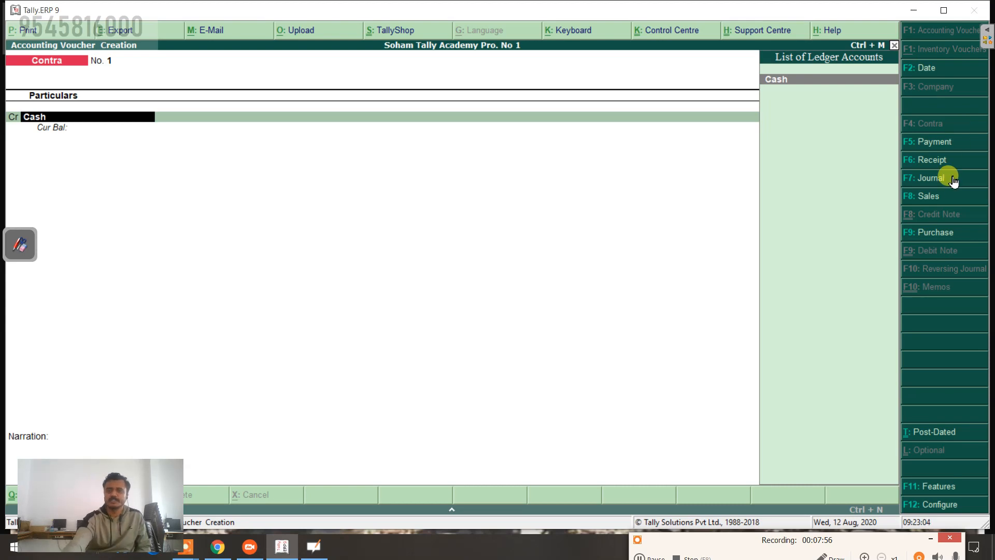
{"action": "left_click", "coordinate": [942, 143]}
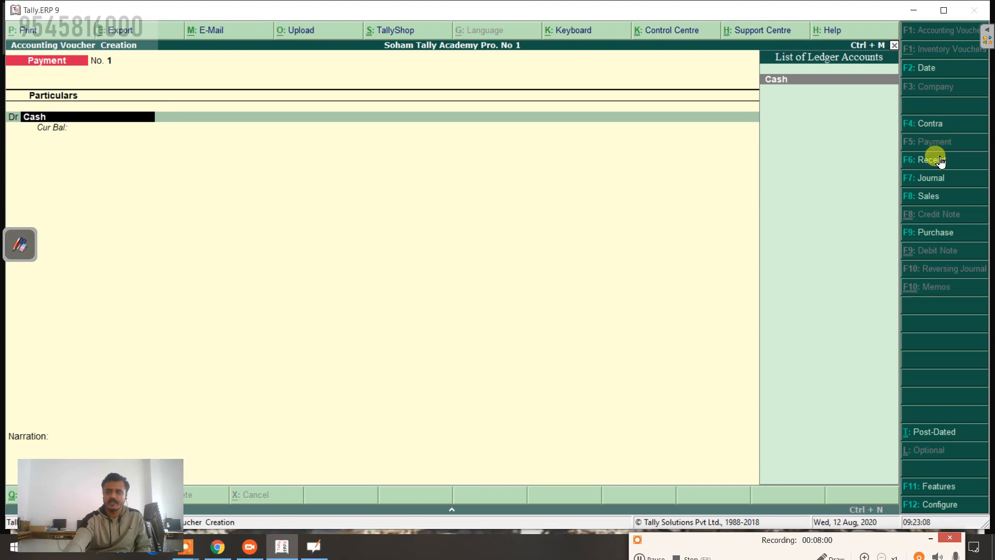
{"action": "left_click", "coordinate": [940, 160]}
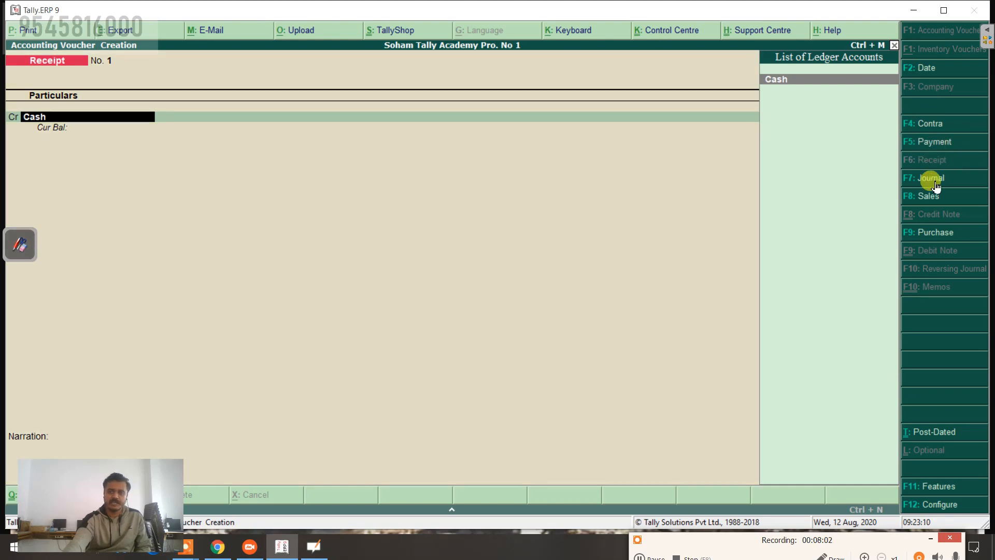
{"action": "left_click", "coordinate": [933, 182]}
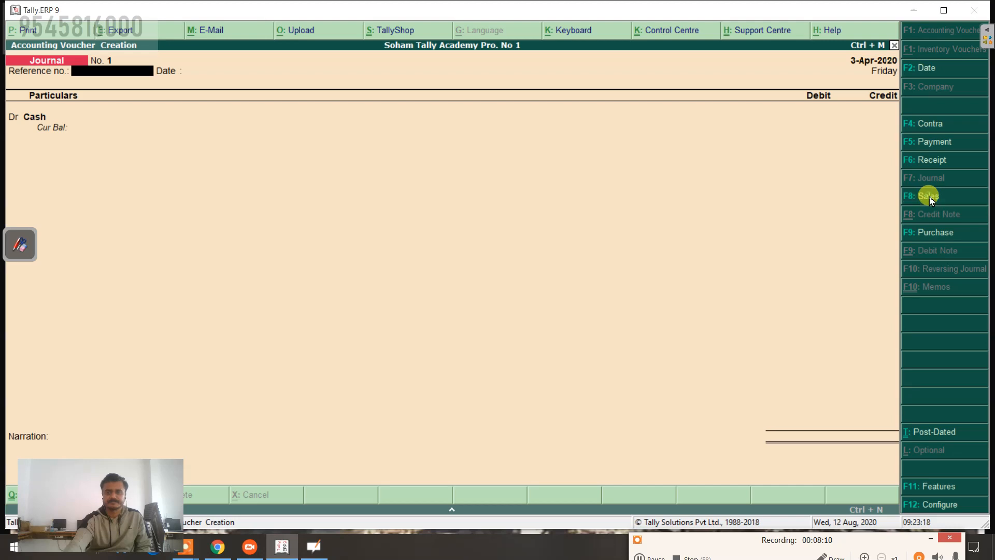
{"action": "left_click", "coordinate": [928, 197]}
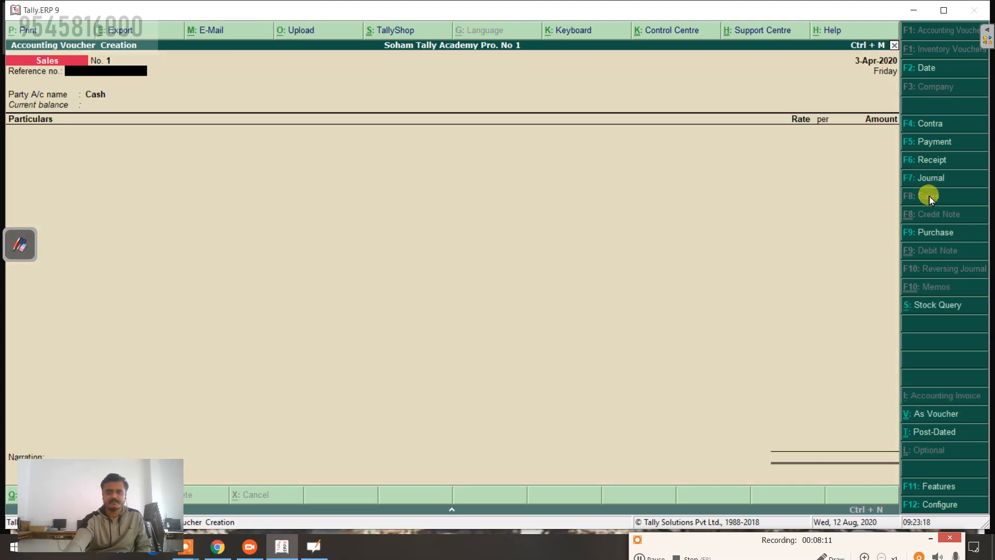
{"action": "left_click", "coordinate": [936, 233]}
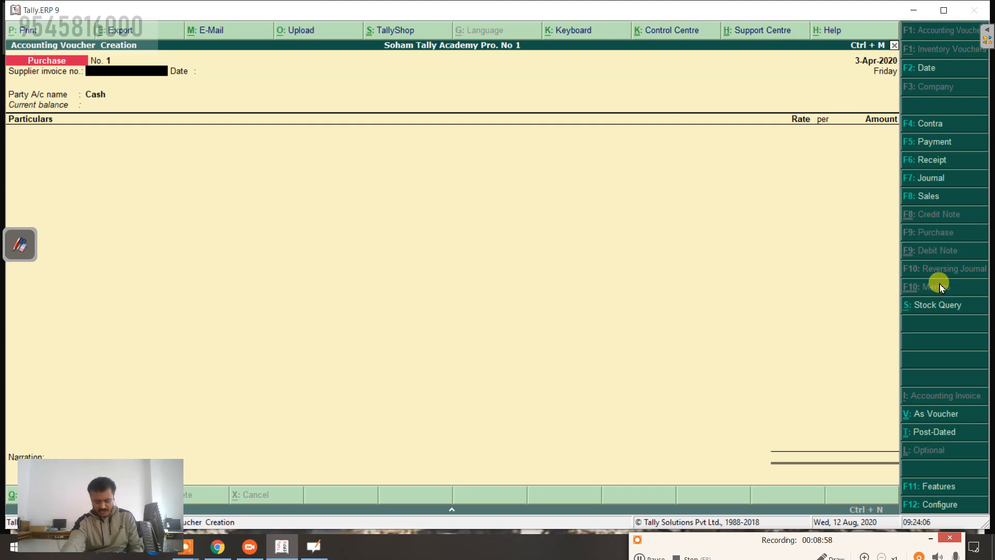
Step: Enable 'Use debit and credit notes' in the F11 accounting features, returning to the Purchase voucher
{"action": "left_click", "coordinate": [941, 487]}
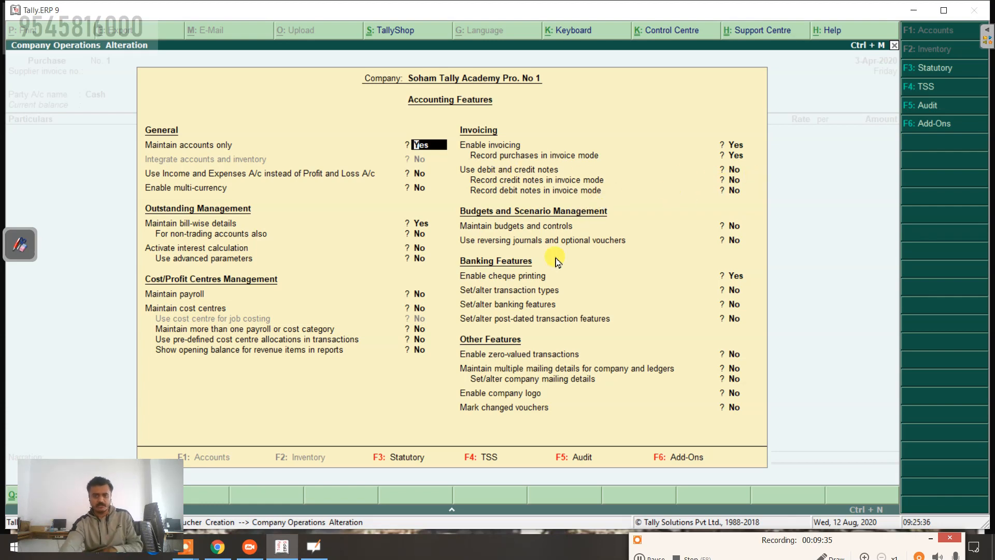
{"action": "key", "text": "Return"}
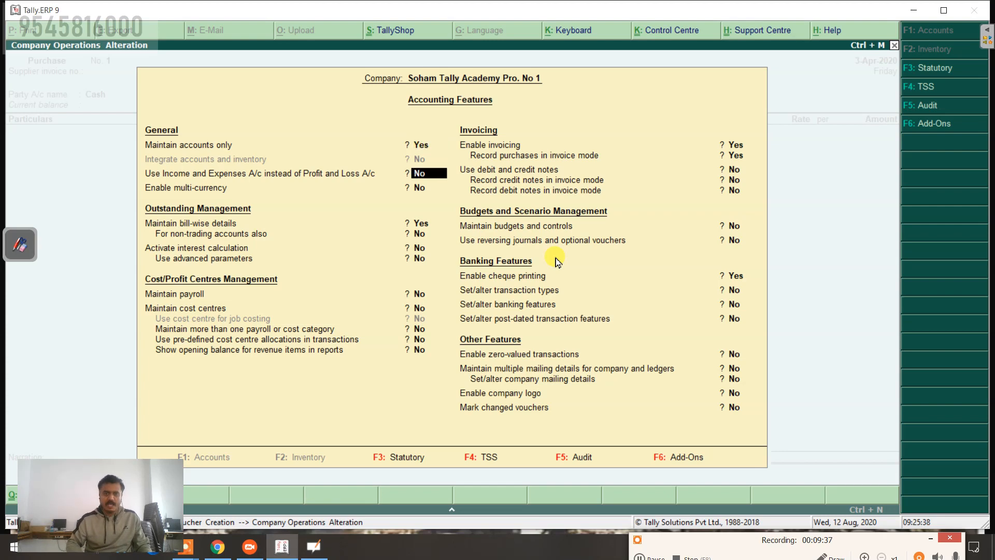
{"action": "key", "text": "Return"}
{"action": "key", "text": "Return"}
{"action": "key", "text": "Return"}
{"action": "key", "text": "Return"}
{"action": "key", "text": "Return"}
{"action": "key", "text": "Return"}
{"action": "key", "text": "Return"}
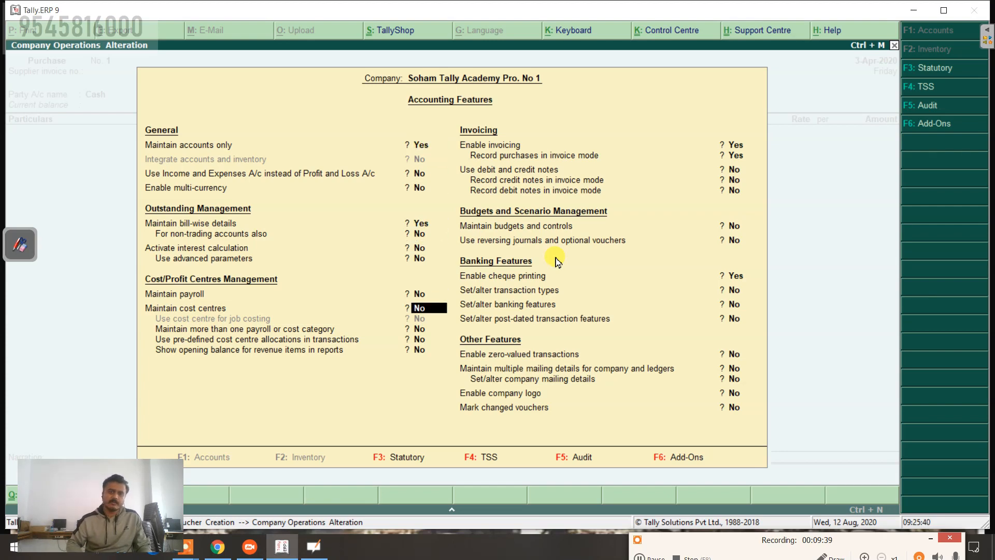
{"action": "key", "text": "Return"}
{"action": "key", "text": "Return"}
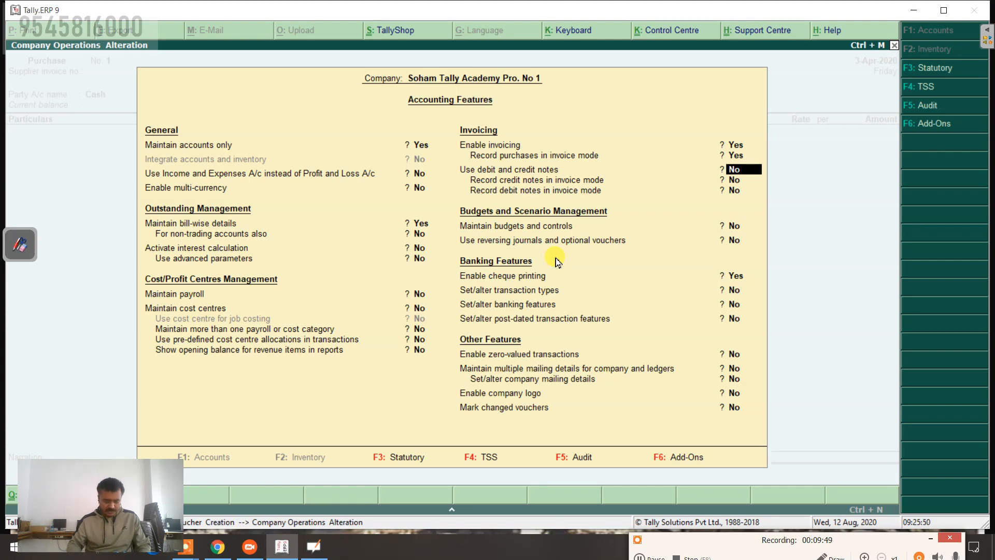
{"action": "type", "text": "y"}
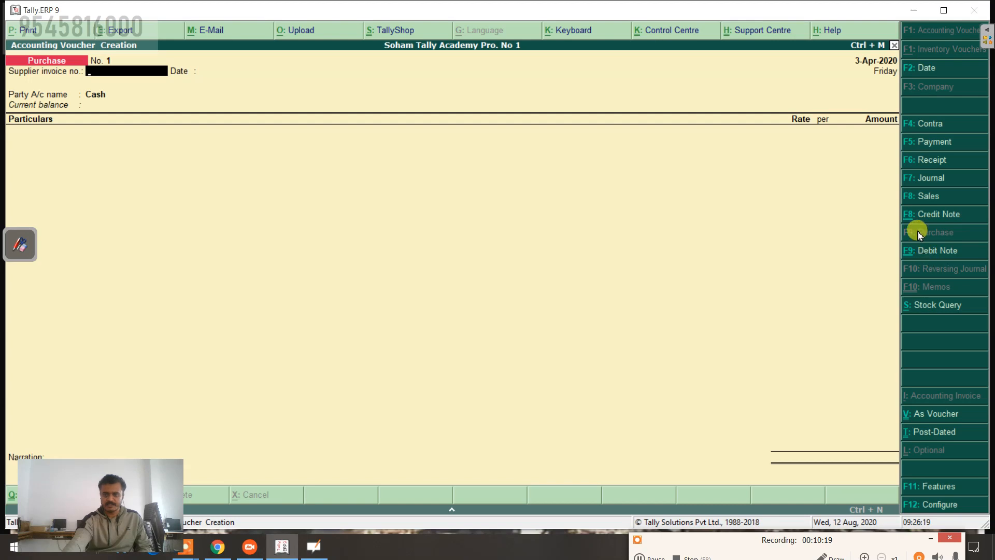
Step: Change the Purchase voucher to Credit Note (F8), then to Debit Note (F9)
{"action": "key", "text": "Return"}
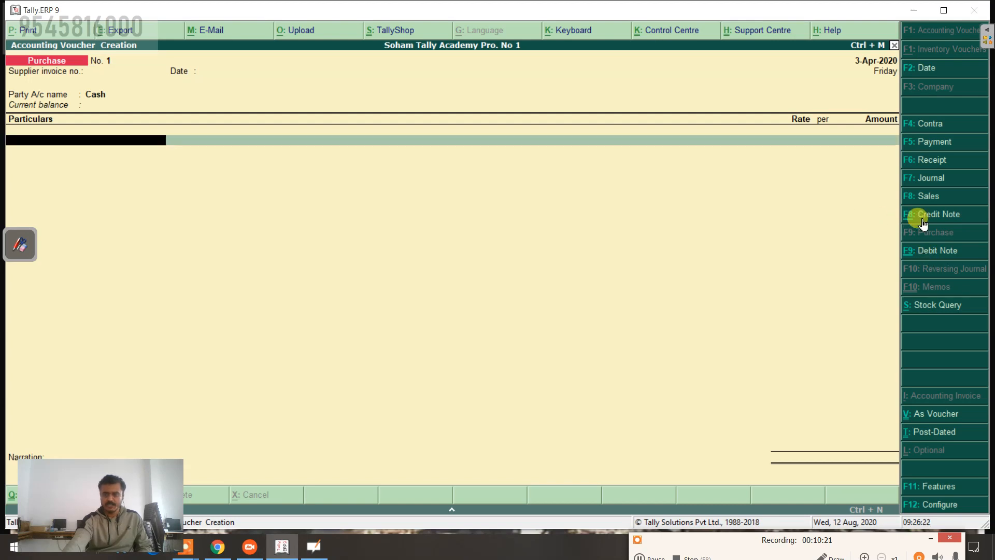
{"action": "left_click", "coordinate": [926, 221]}
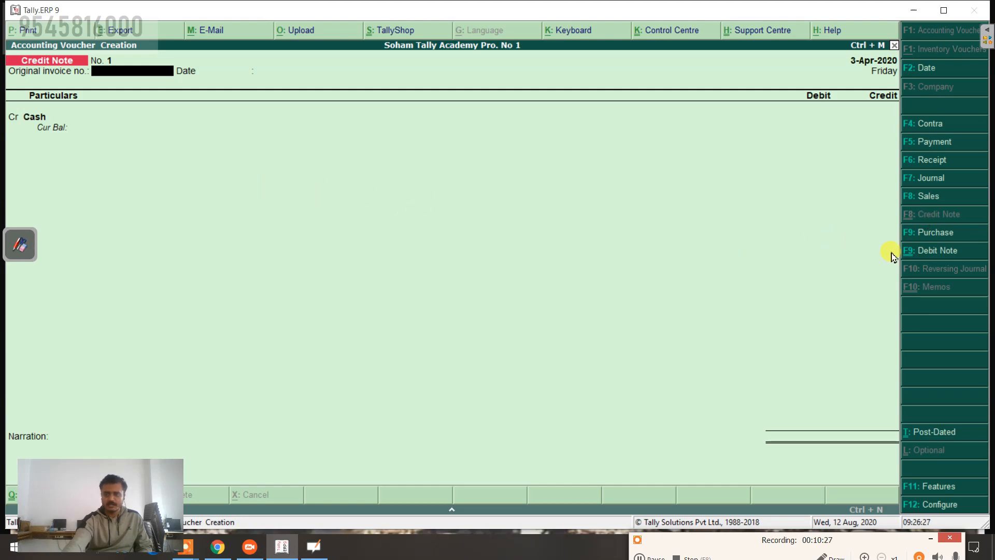
{"action": "left_click", "coordinate": [931, 253]}
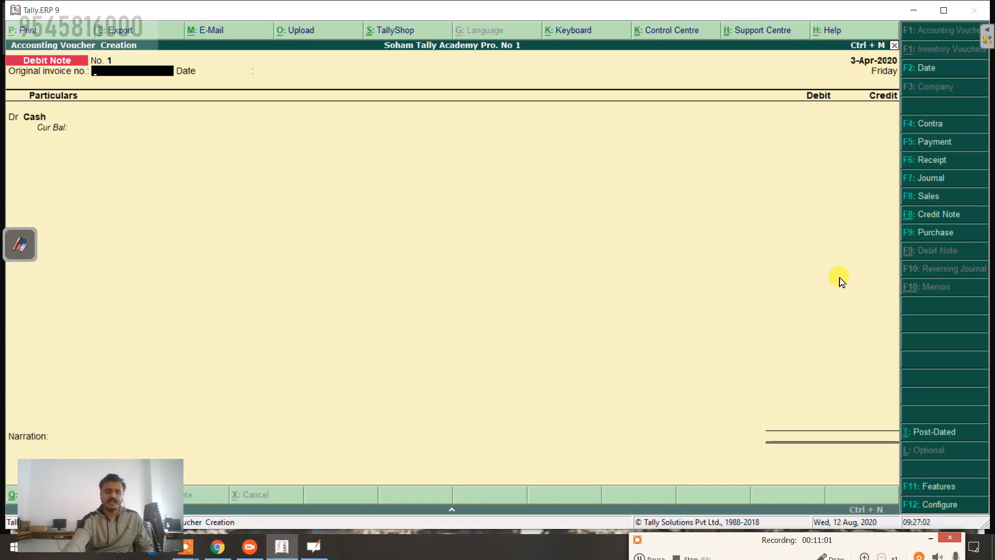
Step: Set the voucher date to 1-Apr-2020 (typed 1.4) and switch to a Receipt voucher
{"action": "left_click", "coordinate": [945, 73]}
{"action": "type", "text": "1"}
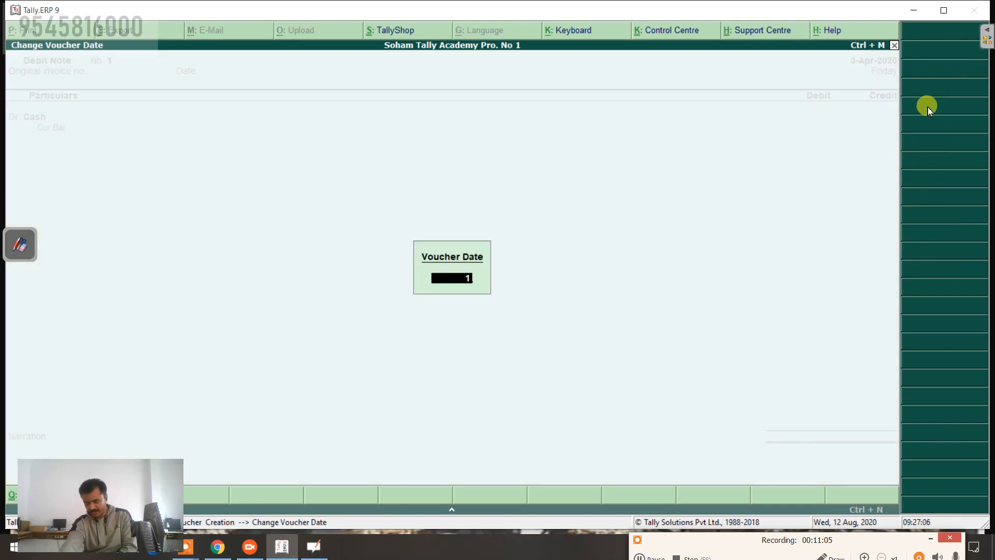
{"action": "type", "text": "."}
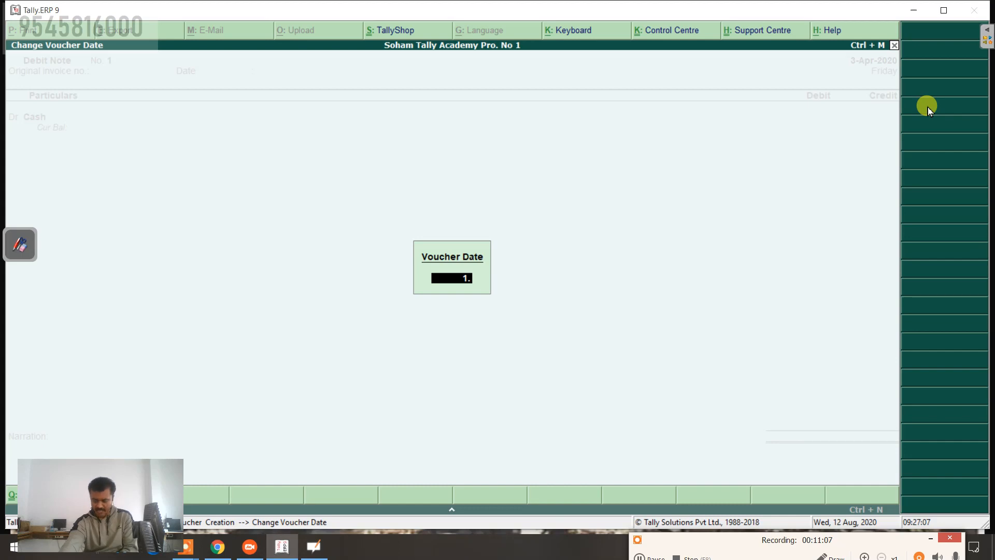
{"action": "type", "text": "4"}
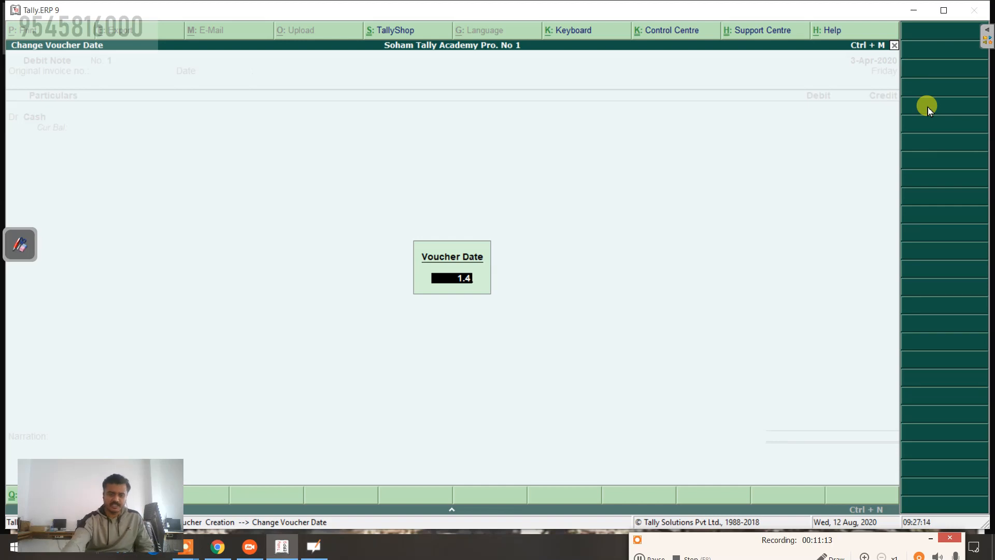
{"action": "key", "text": "Return"}
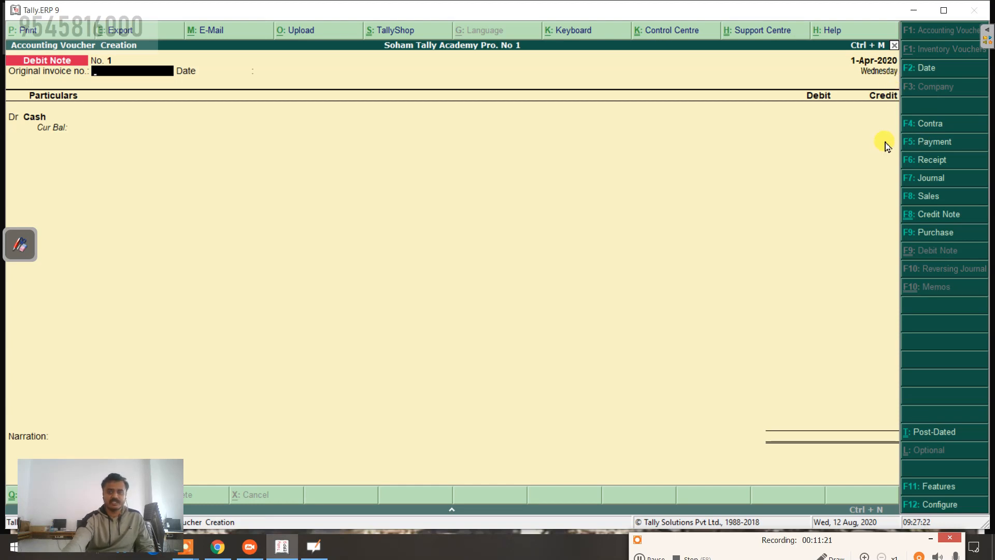
{"action": "left_click", "coordinate": [938, 164]}
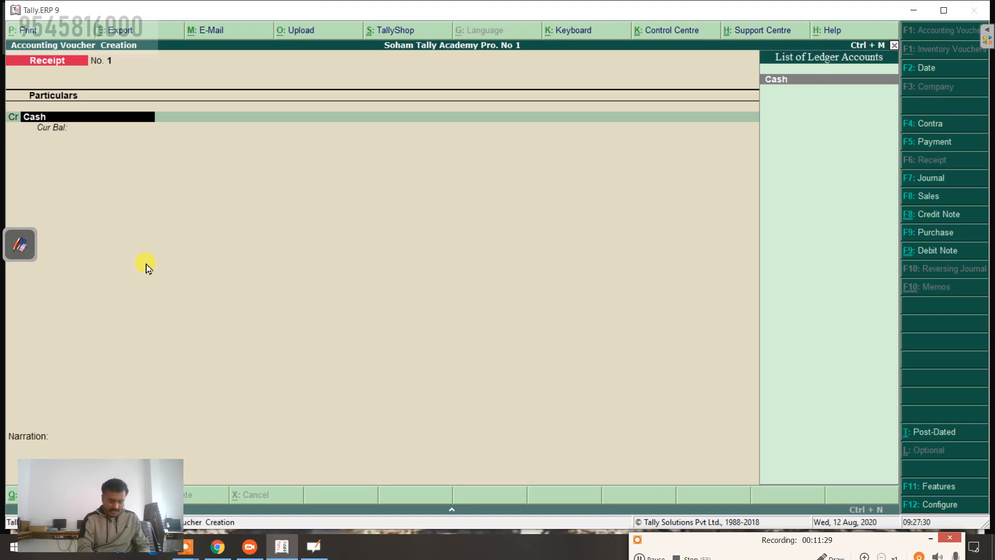
Step: Quit the Receipt voucher and start a new ledger from Accounts Info > Ledgers > Create
{"action": "type", "text": "ca"}
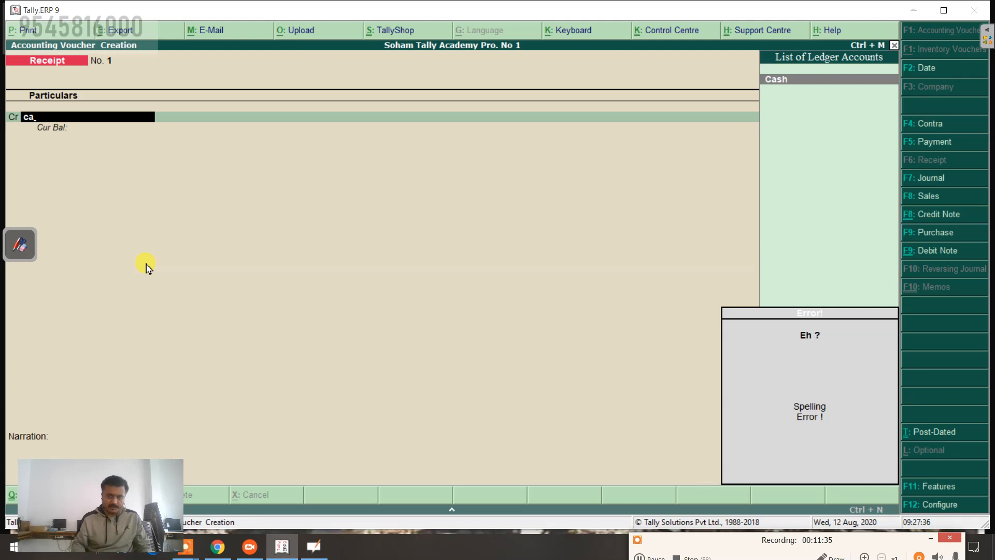
{"action": "key", "text": "Escape"}
{"action": "key", "text": "Escape"}
{"action": "key", "text": "Return"}
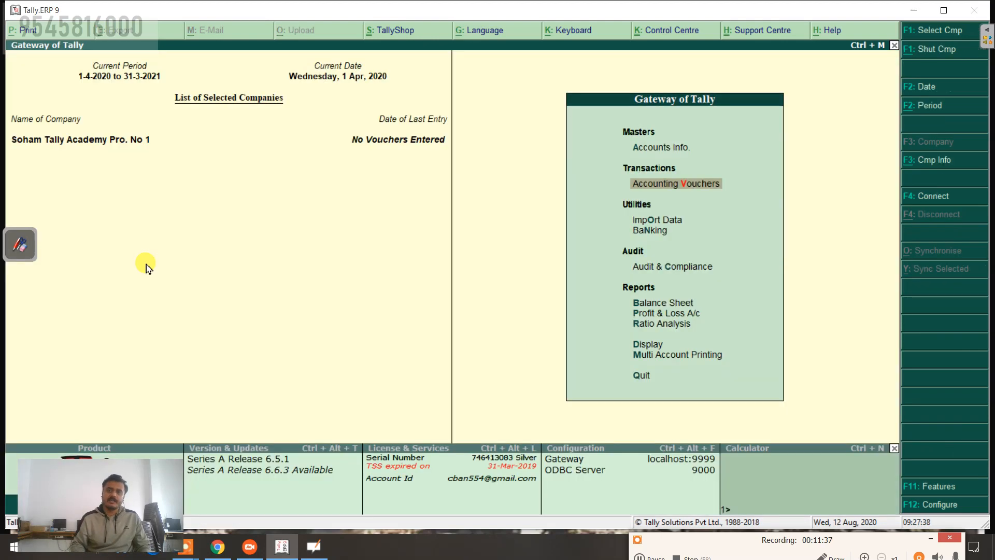
{"action": "key", "text": "Up"}
{"action": "key", "text": "Return"}
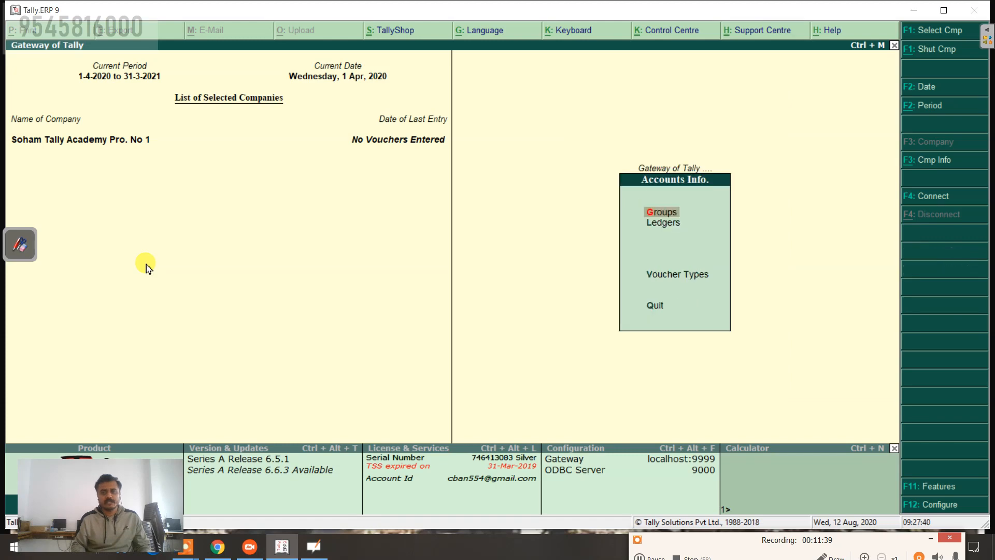
{"action": "key", "text": "Down"}
{"action": "key", "text": "Return"}
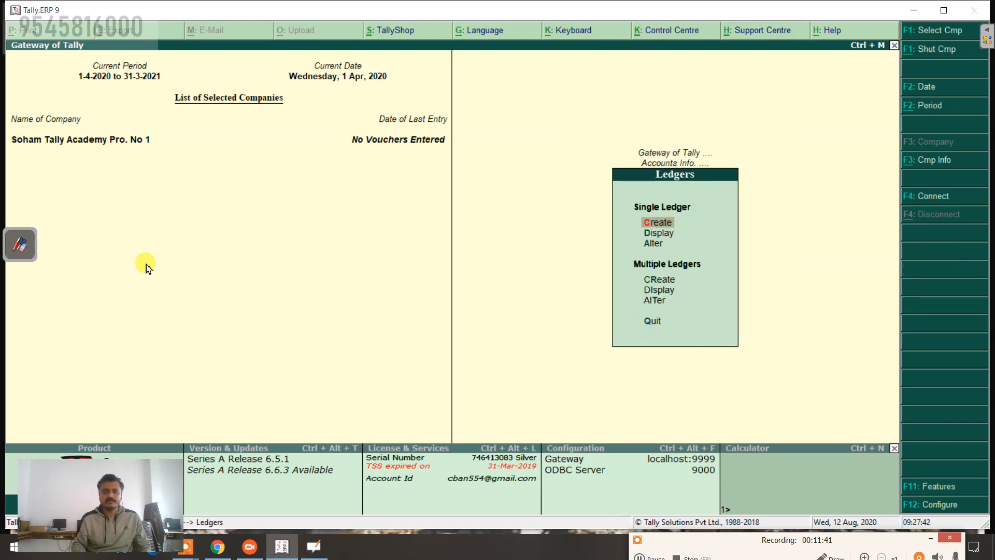
{"action": "key", "text": "Return"}
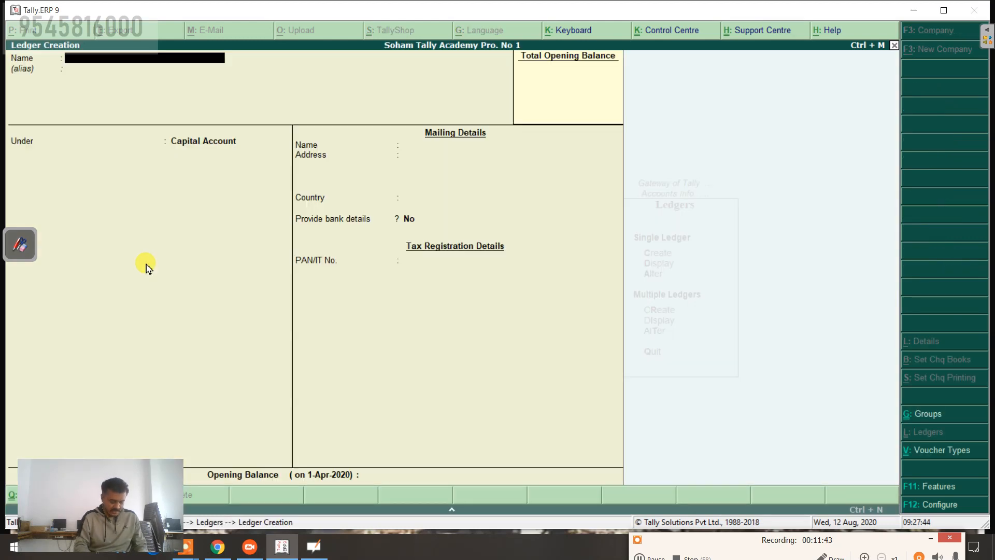
Step: Create and save the ledger 'Capital' under the Capital Account group
{"action": "type", "text": "Capital"}
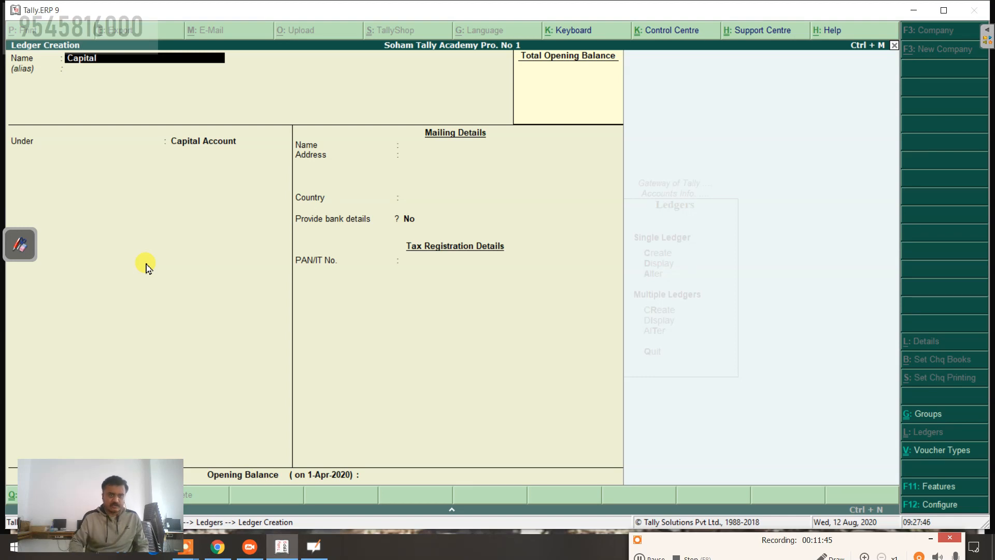
{"action": "key", "text": "Return"}
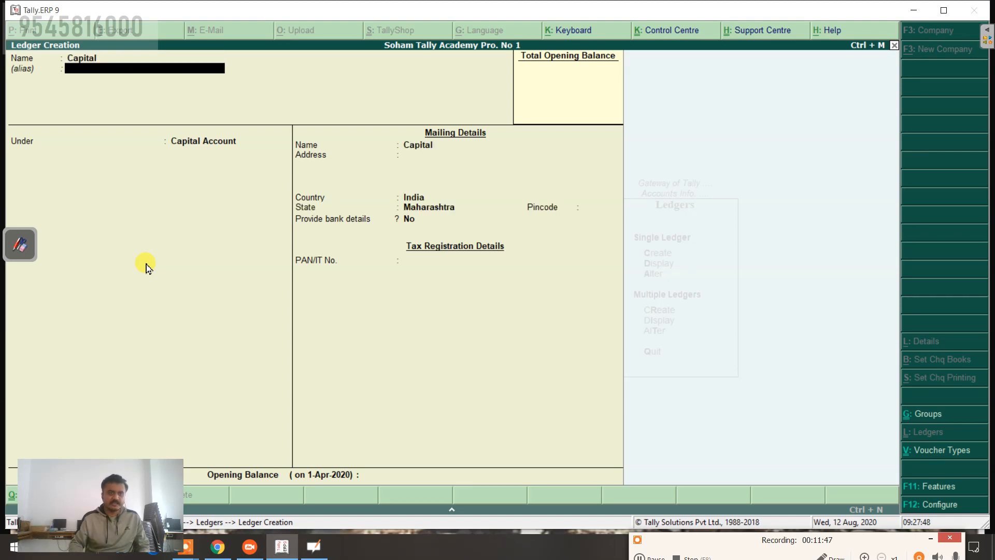
{"action": "key", "text": "Return"}
{"action": "key", "text": "Return"}
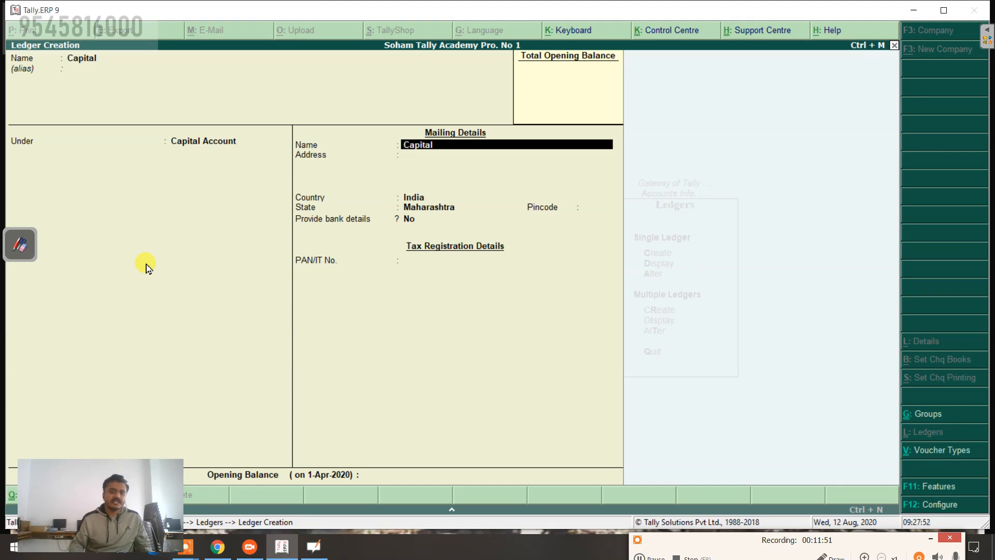
{"action": "key", "text": "Return"}
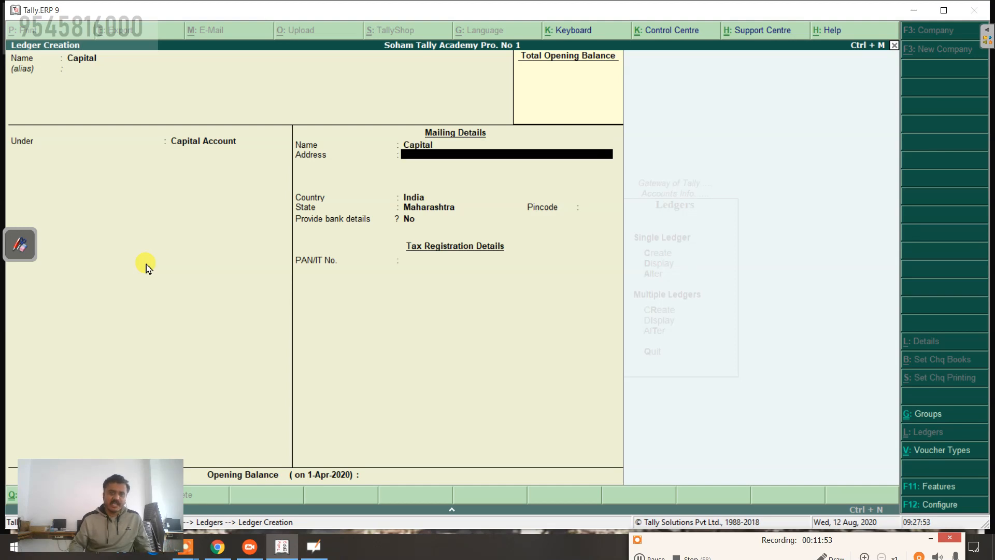
{"action": "key", "text": "Return"}
{"action": "key", "text": "Return"}
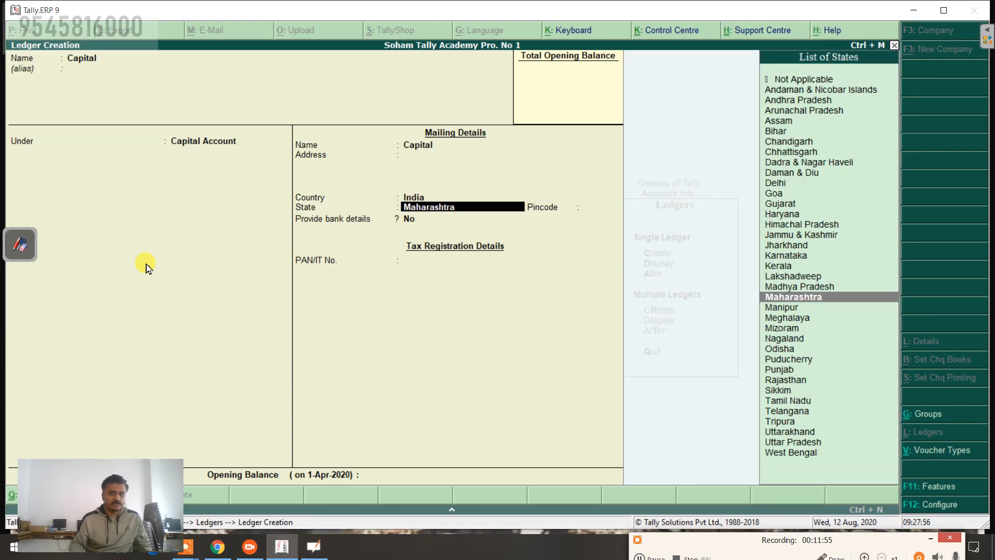
{"action": "key", "text": "Return"}
{"action": "key", "text": "Return"}
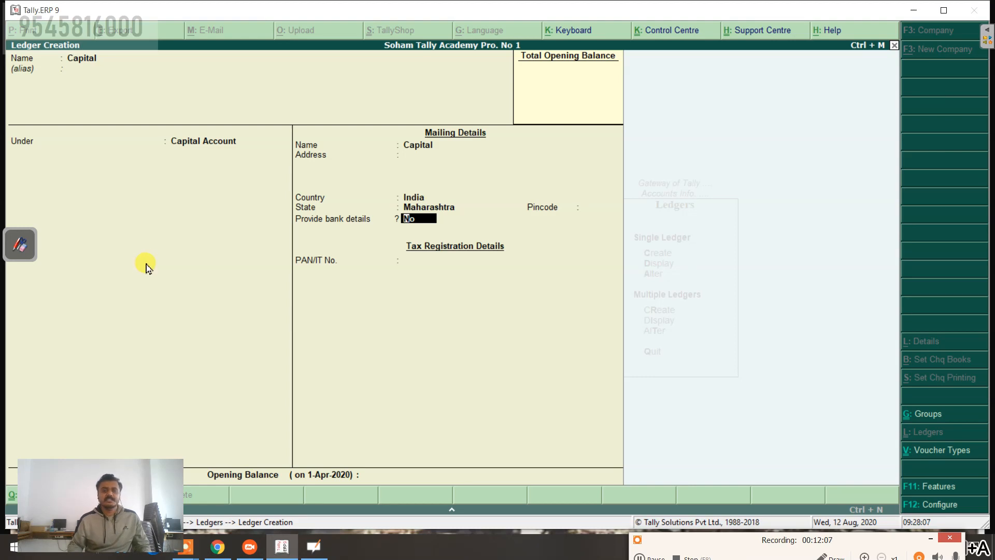
{"action": "key", "text": "ctrl+a"}
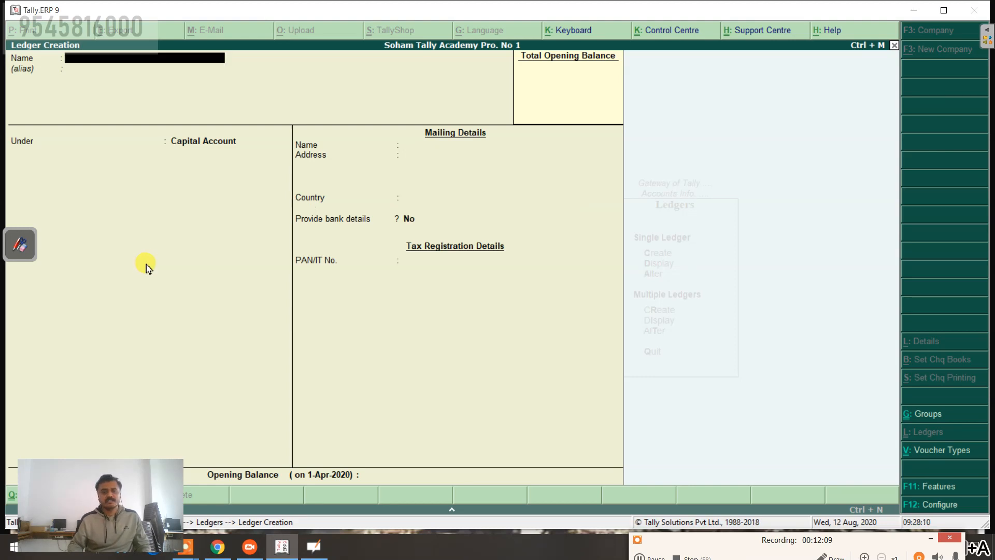
{"action": "key", "text": "Escape"}
Step: Leave ledger creation and return to accounting voucher entry
{"action": "key", "text": "y"}
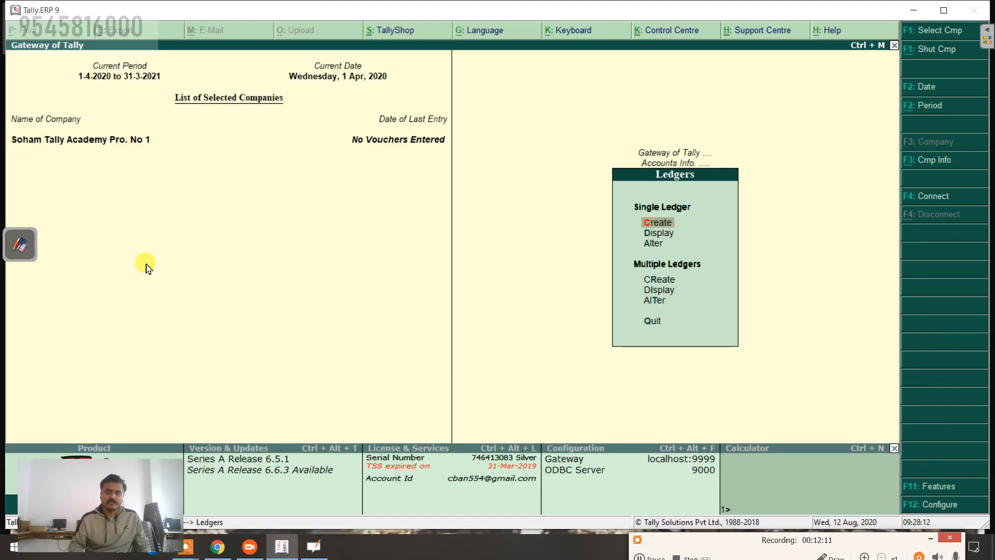
{"action": "key", "text": "Escape"}
{"action": "key", "text": "Escape"}
{"action": "key", "text": "Down"}
{"action": "key", "text": "Return"}
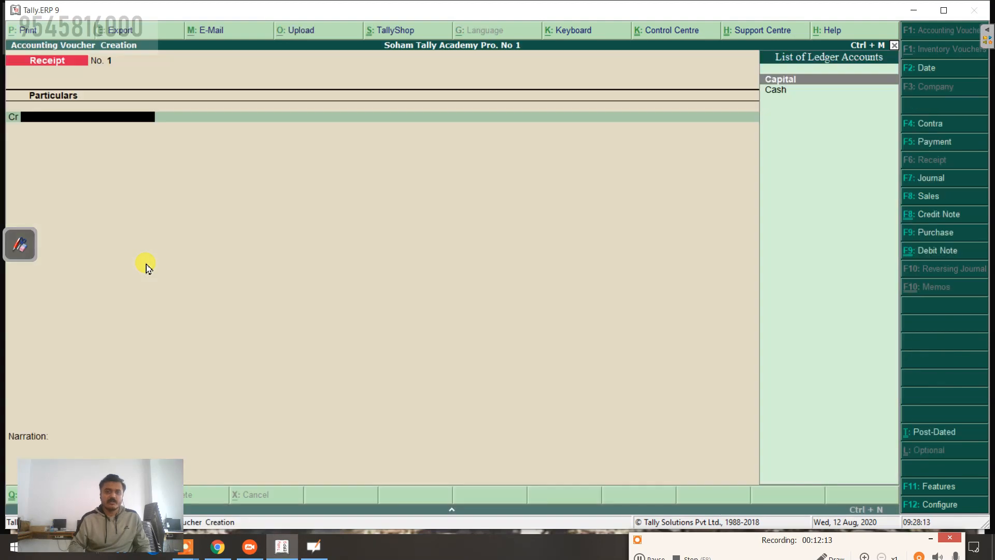
Step: Credit Capital and debit Cash with 2,00,000 each on Receipt No. 1
{"action": "key", "text": "Return"}
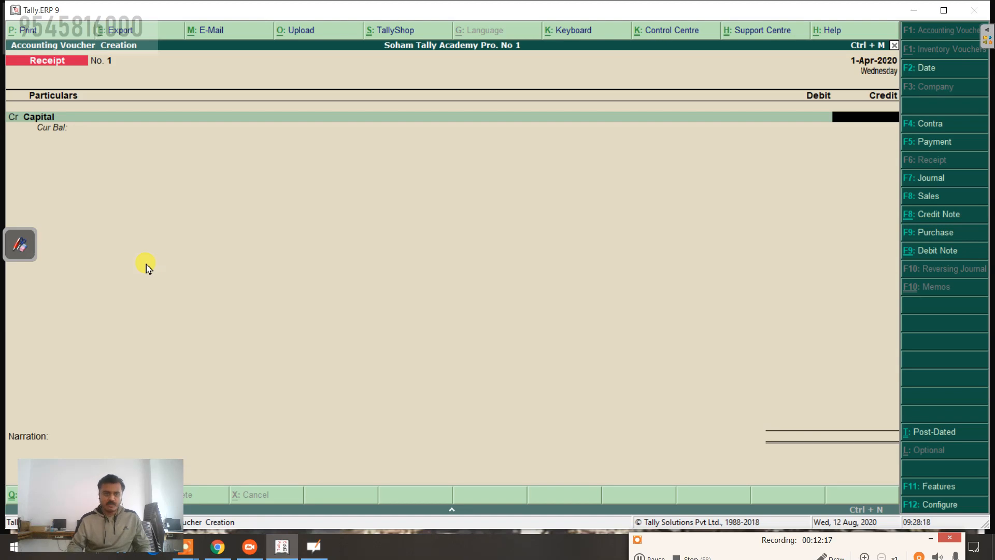
{"action": "type", "text": "2,00,00"}
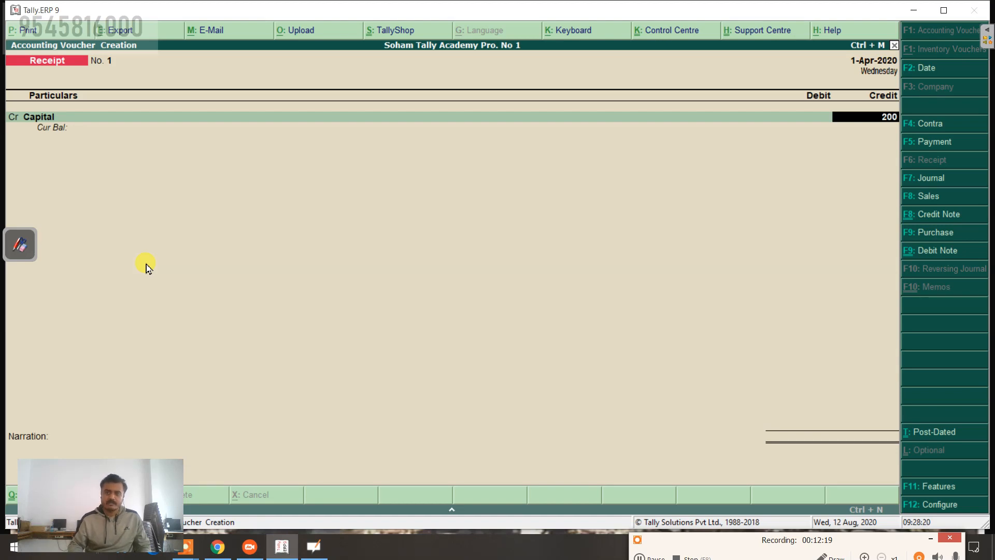
{"action": "type", "text": "000"}
{"action": "key", "text": "Return"}
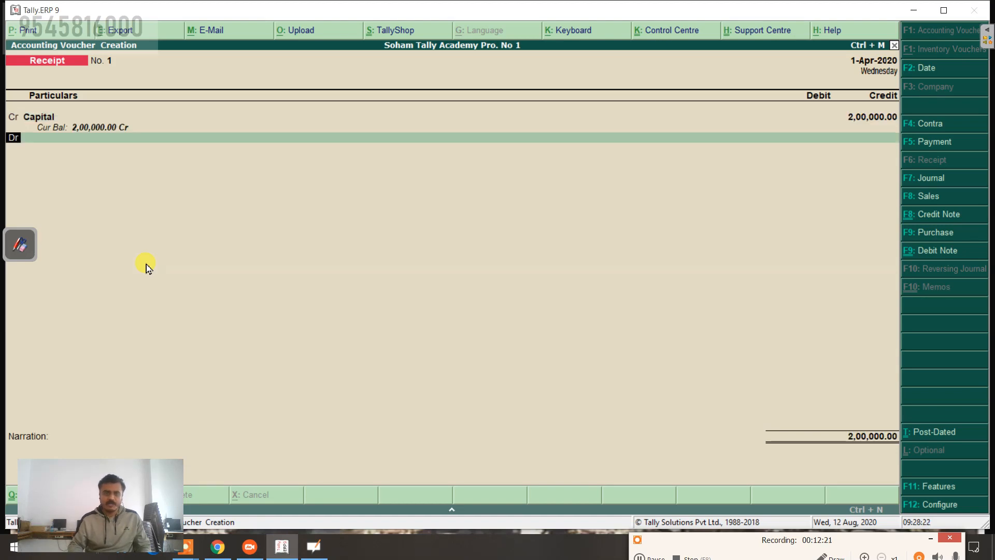
{"action": "key", "text": "Return"}
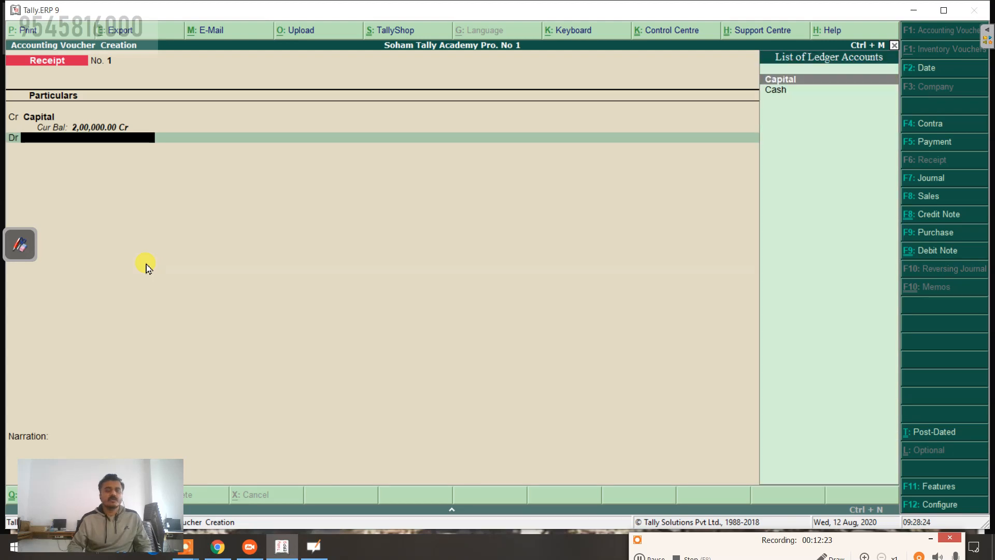
{"action": "key", "text": "Down"}
{"action": "key", "text": "Return"}
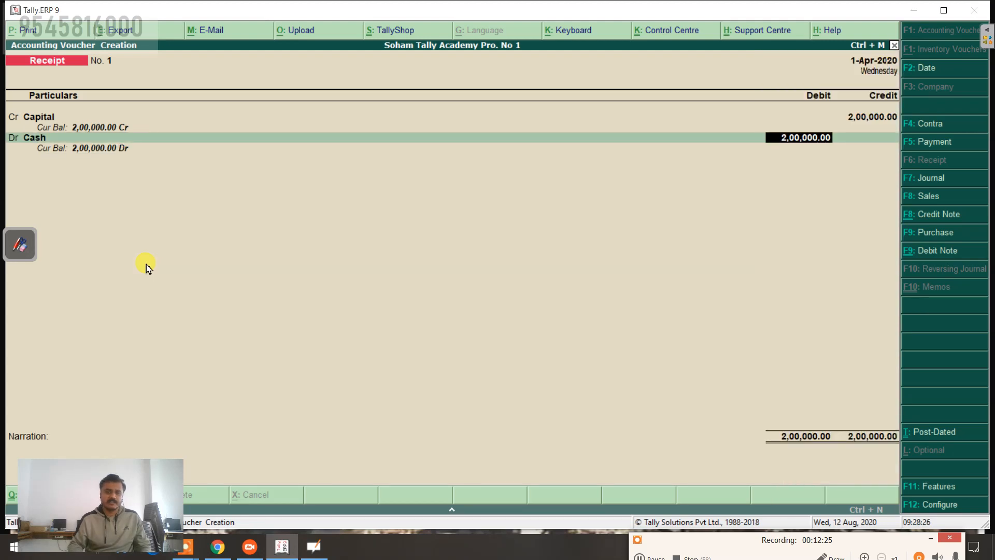
{"action": "key", "text": "Return"}
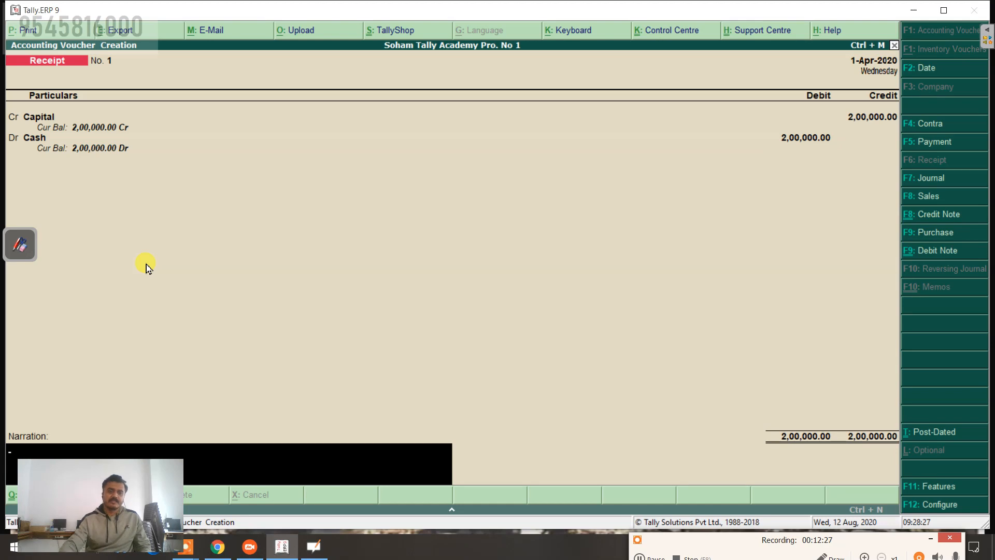
Step: Enter the narration 'being start bus.' and accept to save Receipt No. 1
{"action": "left_click_drag", "start_coordinate": [144, 499], "coordinate": [610, 313]}
{"action": "left_click", "coordinate": [372, 469]}
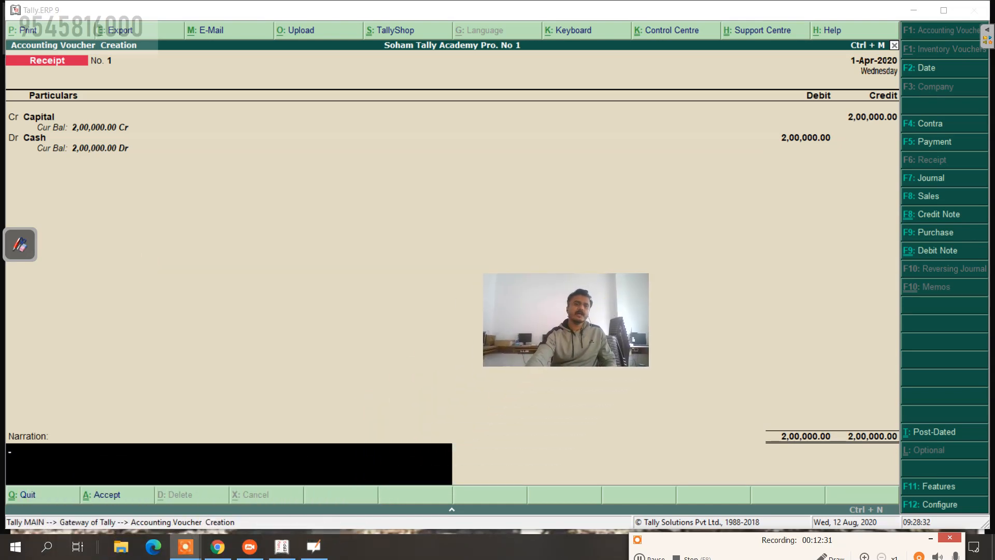
{"action": "left_click", "coordinate": [44, 462]}
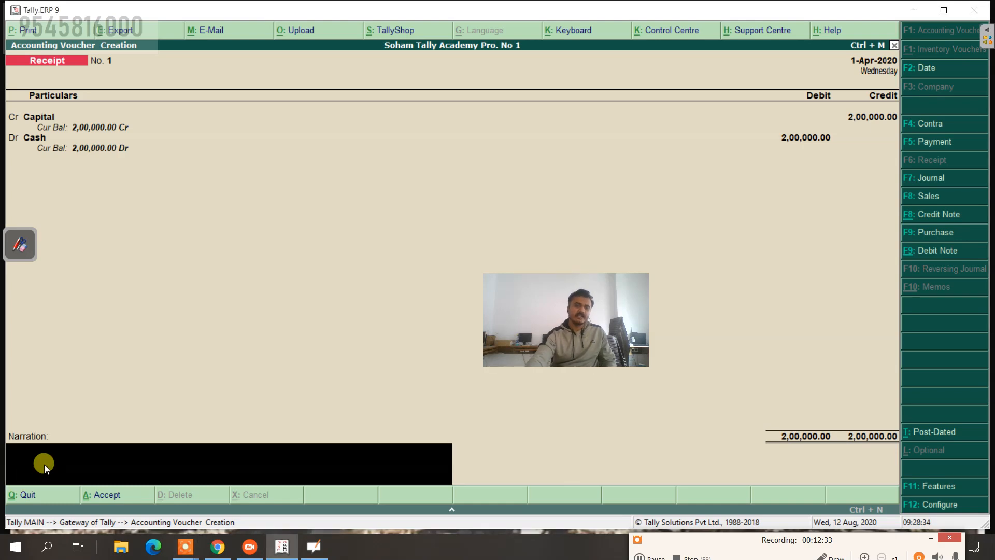
{"action": "type", "text": "bei"}
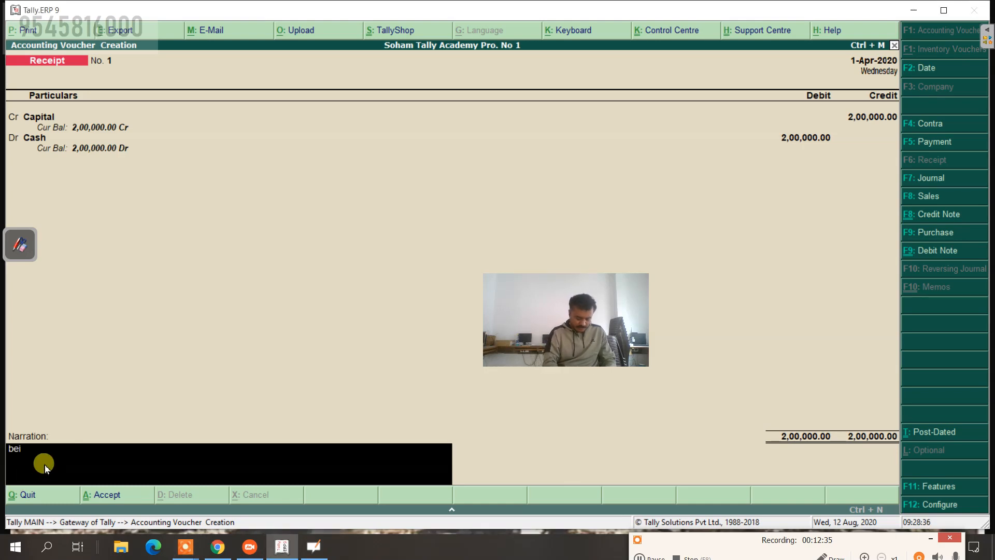
{"action": "type", "text": "ng start bus."}
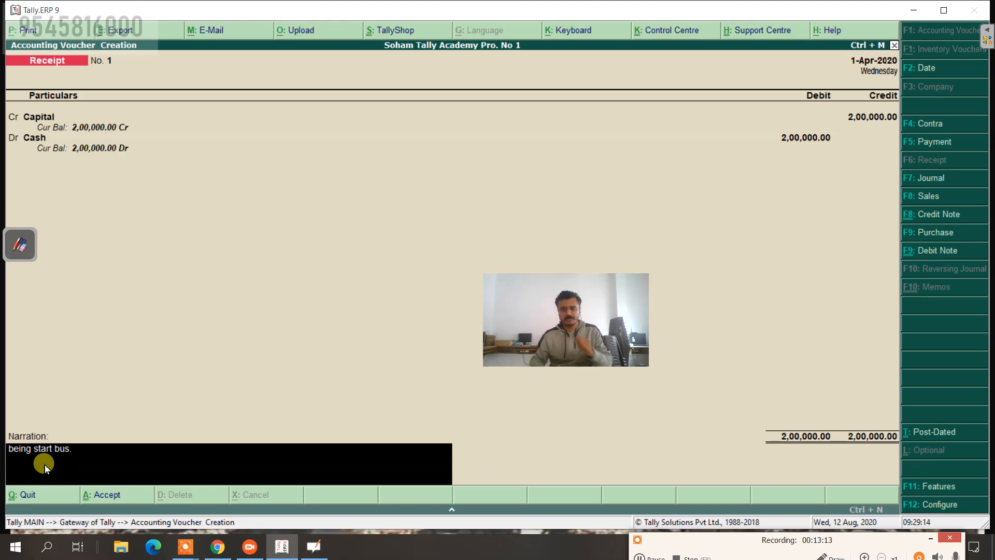
{"action": "key", "text": "Return"}
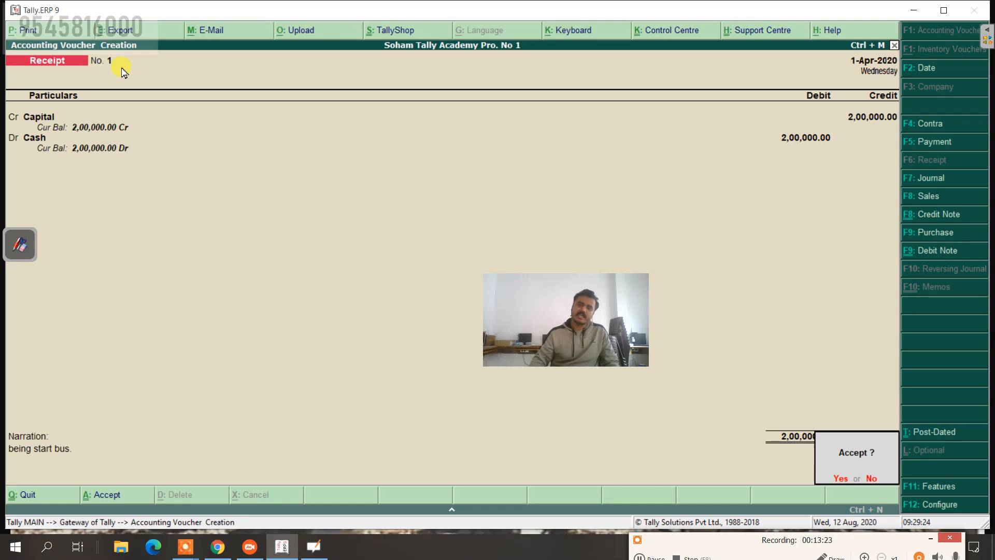
{"action": "key", "text": "Return"}
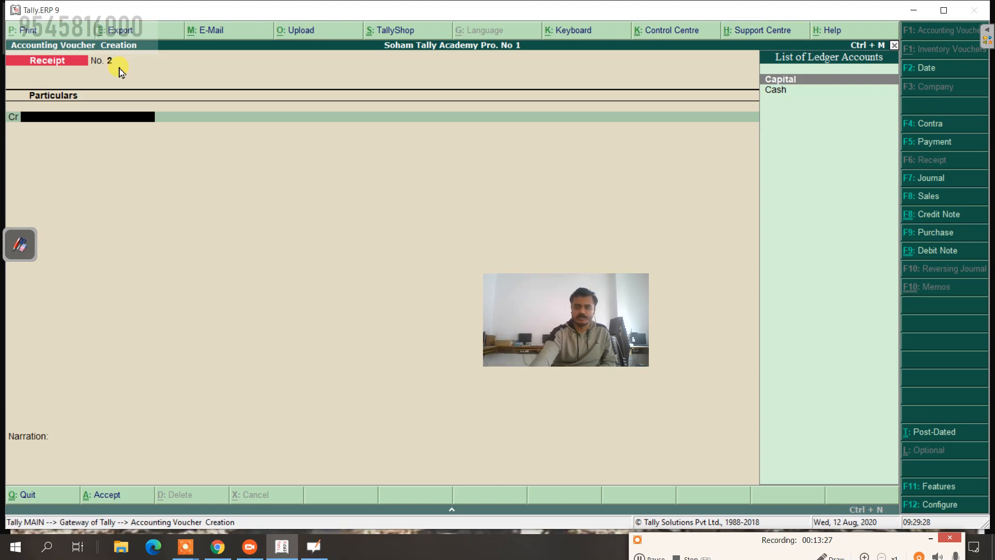
Step: Switch to the OpenBoard problem list and select the pen tool
{"action": "left_click", "coordinate": [26, 244]}
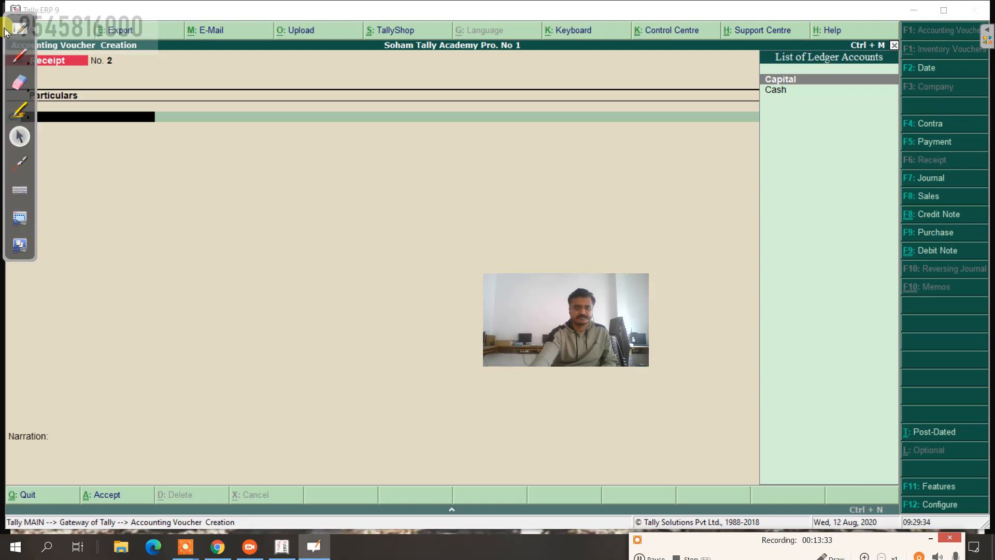
{"action": "left_click", "coordinate": [22, 29]}
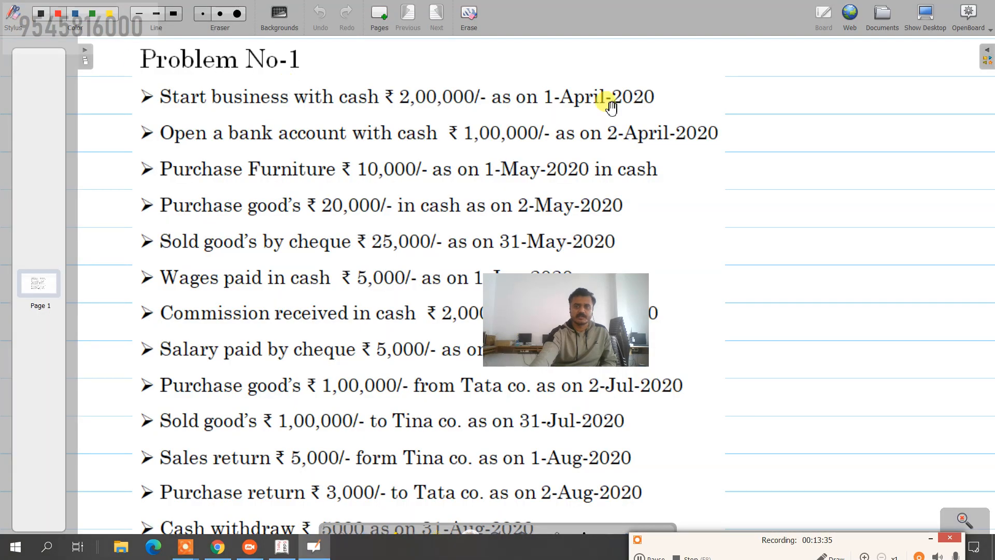
{"action": "left_click_drag", "start_coordinate": [615, 294], "coordinate": [948, 430]}
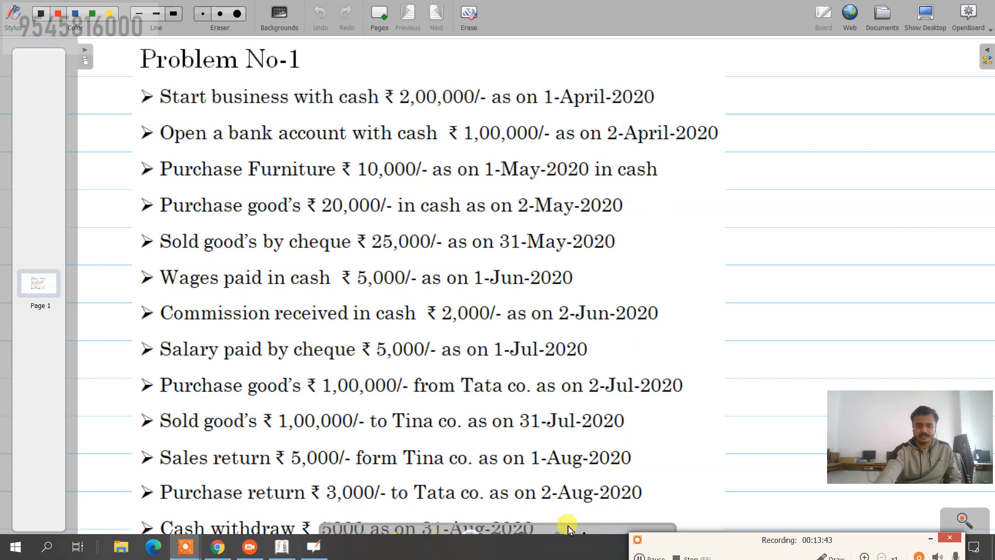
{"action": "left_click_drag", "start_coordinate": [568, 527], "coordinate": [564, 497]}
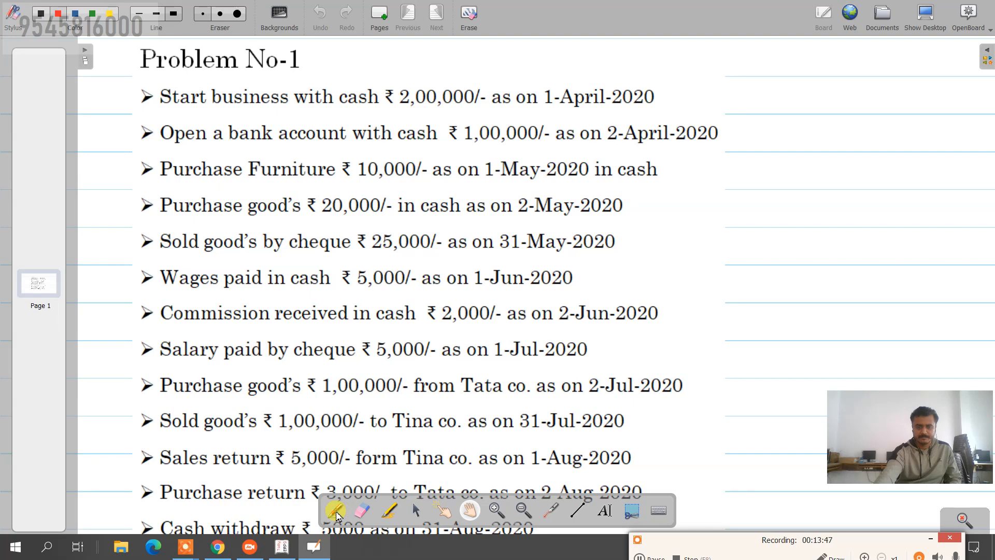
{"action": "left_click", "coordinate": [336, 512]}
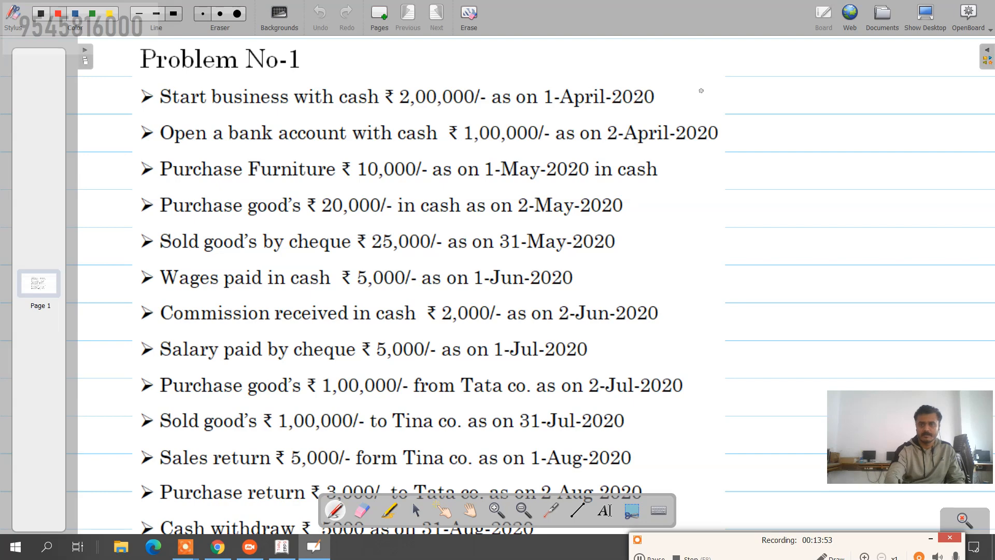
Step: Handwrite F6, F4, F5, F9 and F8 beside the first five Problem No-1 transactions
{"action": "mouse_move", "coordinate": [679, 87]}
{"action": "left_mouse_down"}
{"action": "mouse_move", "coordinate": [677, 104]}
{"action": "mouse_move", "coordinate": [693, 83]}
{"action": "mouse_move", "coordinate": [688, 94]}
{"action": "mouse_move", "coordinate": [705, 100]}
{"action": "left_mouse_up"}
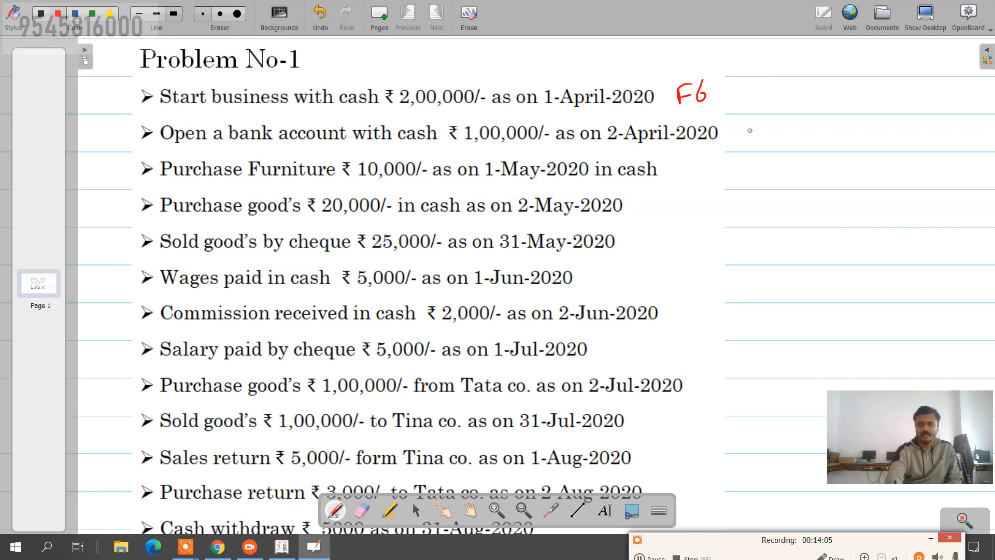
{"action": "mouse_move", "coordinate": [751, 125]}
{"action": "left_mouse_down"}
{"action": "mouse_move", "coordinate": [750, 145]}
{"action": "mouse_move", "coordinate": [760, 135]}
{"action": "left_mouse_up"}
{"action": "left_click_drag", "start_coordinate": [770, 123], "coordinate": [778, 145]}
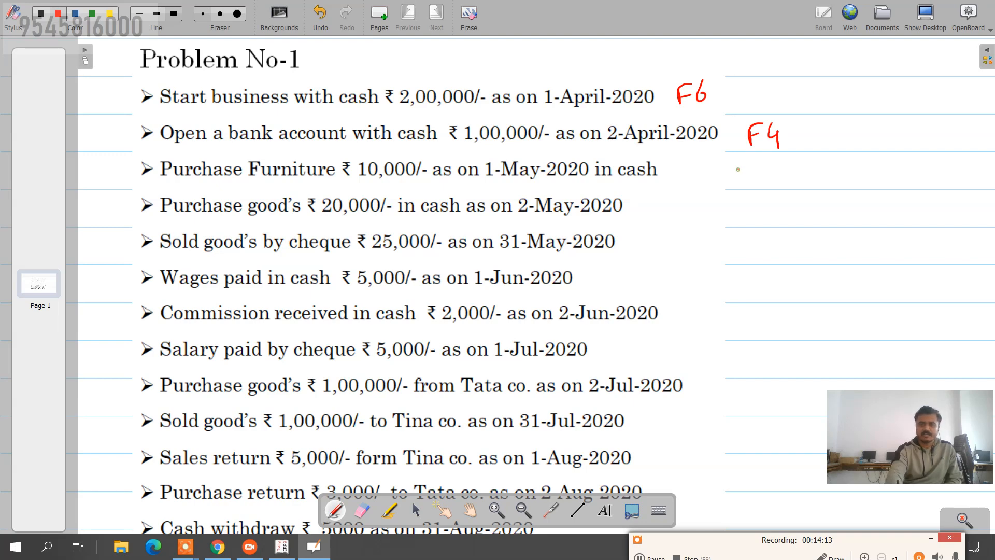
{"action": "mouse_move", "coordinate": [742, 164]}
{"action": "left_mouse_down"}
{"action": "mouse_move", "coordinate": [739, 184]}
{"action": "mouse_move", "coordinate": [747, 175]}
{"action": "left_mouse_up"}
{"action": "left_click_drag", "start_coordinate": [756, 168], "coordinate": [757, 168]}
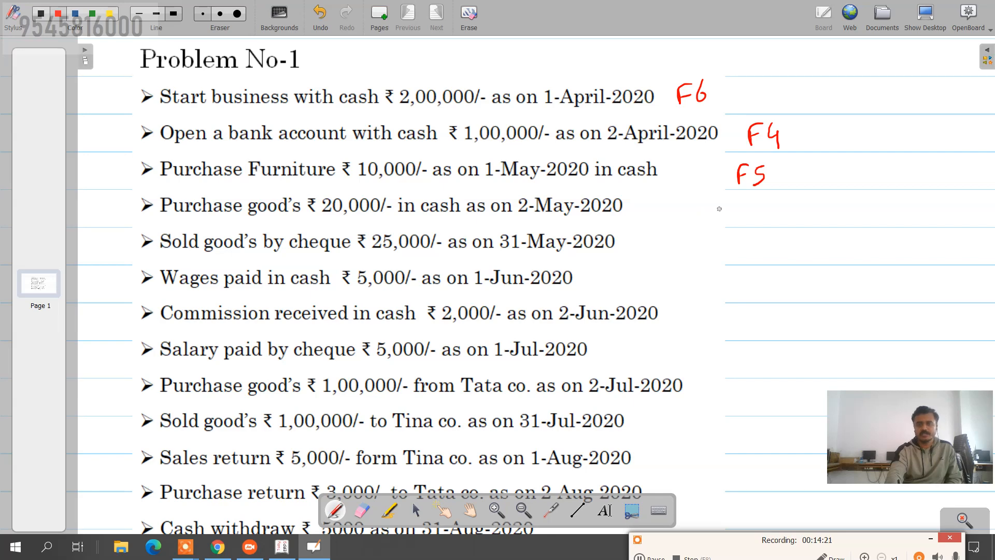
{"action": "mouse_move", "coordinate": [731, 214]}
{"action": "left_mouse_down"}
{"action": "mouse_move", "coordinate": [741, 199]}
{"action": "mouse_move", "coordinate": [756, 209]}
{"action": "left_mouse_up"}
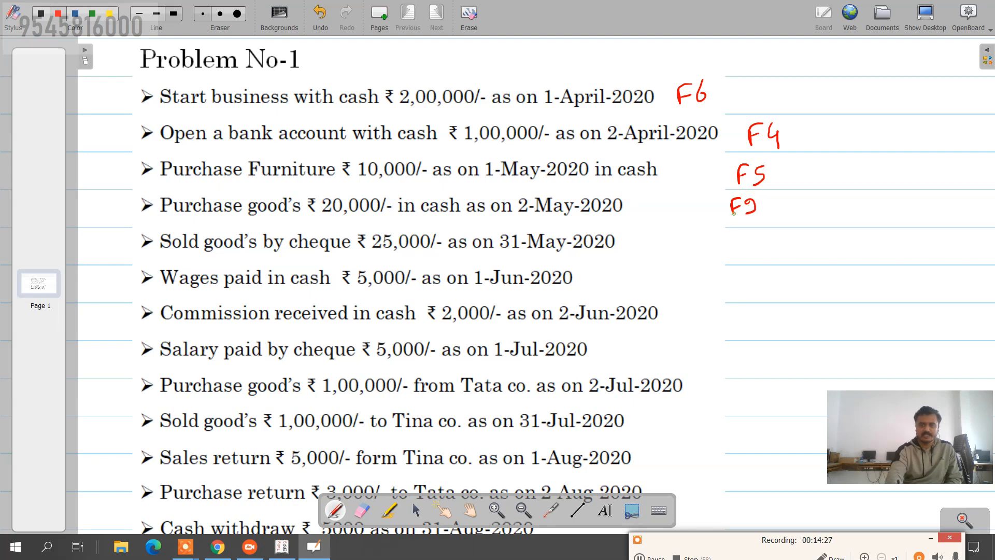
{"action": "left_click_drag", "start_coordinate": [734, 213], "coordinate": [733, 221]}
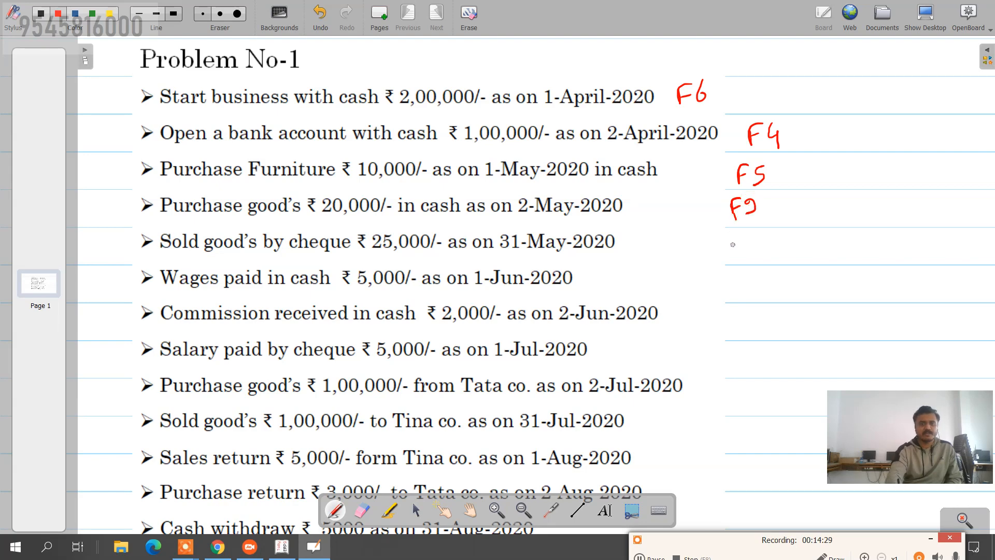
{"action": "mouse_move", "coordinate": [731, 252]}
{"action": "left_mouse_down"}
{"action": "mouse_move", "coordinate": [740, 233]}
{"action": "mouse_move", "coordinate": [738, 242]}
{"action": "left_mouse_up"}
{"action": "mouse_move", "coordinate": [752, 236]}
{"action": "left_mouse_down"}
{"action": "mouse_move", "coordinate": [743, 239]}
{"action": "mouse_move", "coordinate": [750, 252]}
{"action": "left_mouse_up"}
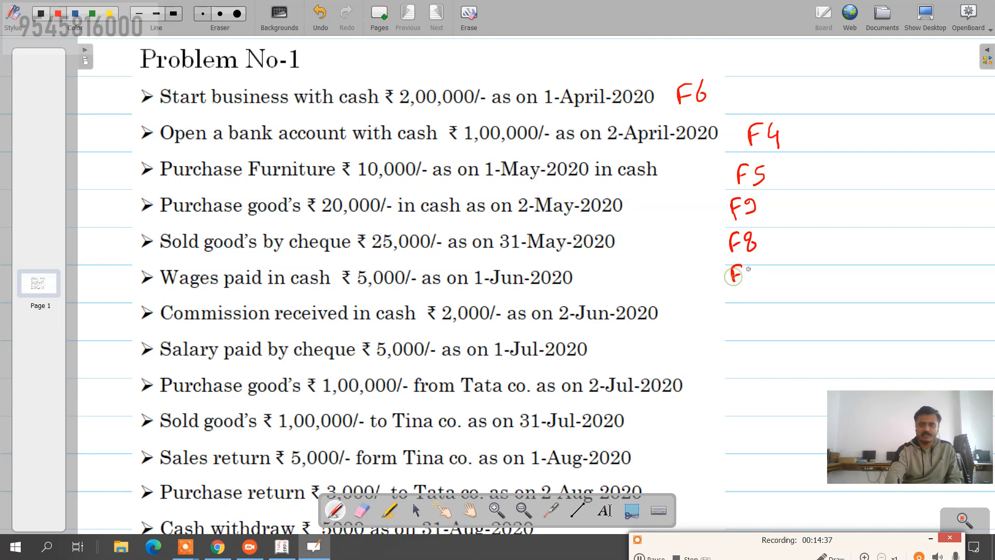
Step: Write F5, F6, F5, F9, F8 and a double-underlined F8 beside the Wages through Sales return lines
{"action": "left_click_drag", "start_coordinate": [754, 265], "coordinate": [748, 269]}
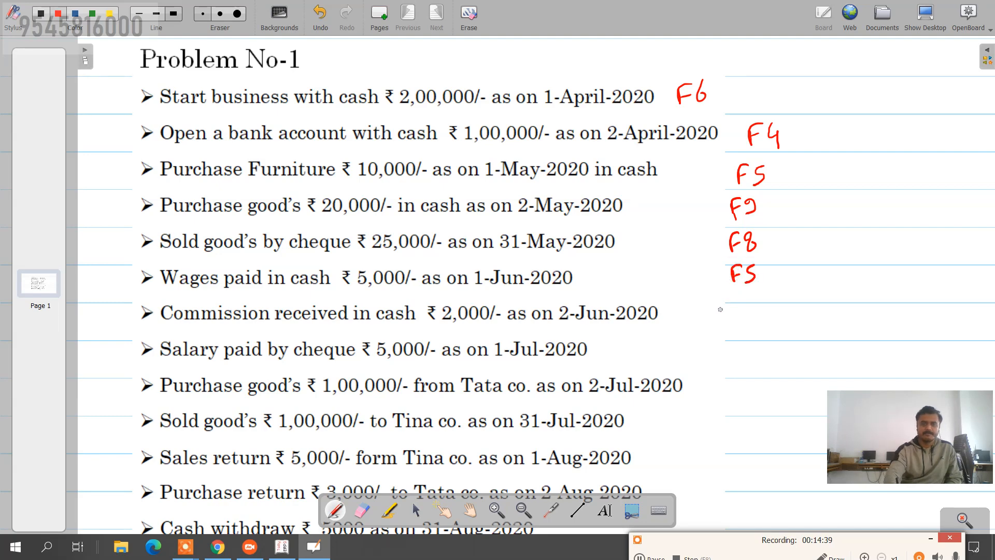
{"action": "mouse_move", "coordinate": [729, 319]}
{"action": "left_mouse_down"}
{"action": "mouse_move", "coordinate": [739, 304]}
{"action": "mouse_move", "coordinate": [747, 309]}
{"action": "left_mouse_up"}
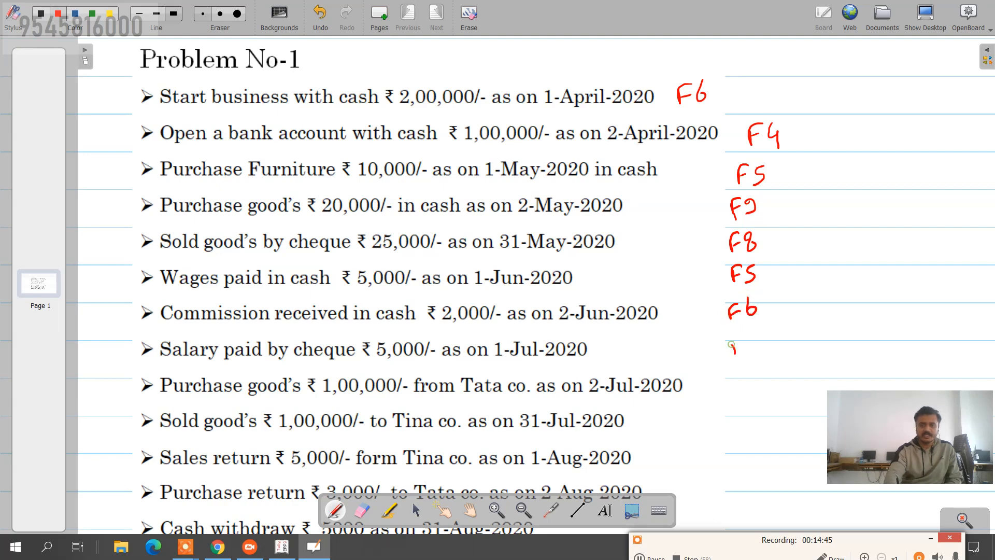
{"action": "mouse_move", "coordinate": [732, 343]}
{"action": "left_mouse_down"}
{"action": "mouse_move", "coordinate": [744, 337]}
{"action": "mouse_move", "coordinate": [750, 354]}
{"action": "left_mouse_up"}
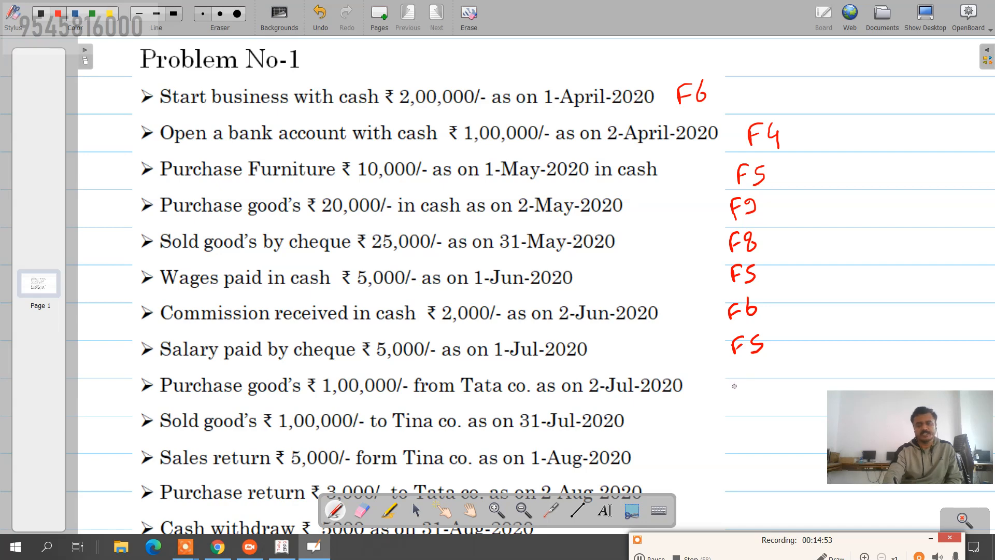
{"action": "mouse_move", "coordinate": [742, 372]}
{"action": "left_mouse_down"}
{"action": "mouse_move", "coordinate": [741, 393]}
{"action": "mouse_move", "coordinate": [764, 387]}
{"action": "left_mouse_up"}
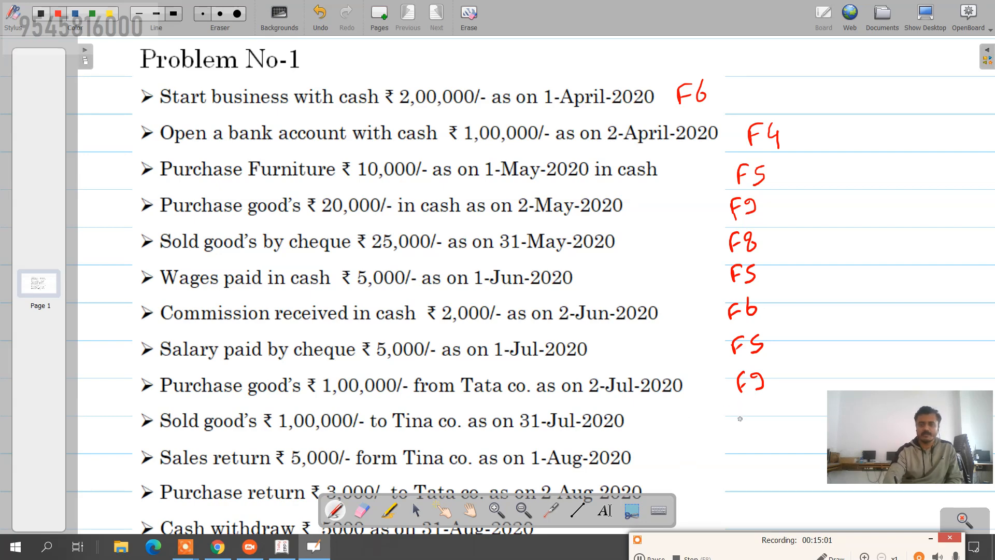
{"action": "mouse_move", "coordinate": [742, 430]}
{"action": "left_mouse_down"}
{"action": "mouse_move", "coordinate": [758, 399]}
{"action": "mouse_move", "coordinate": [752, 414]}
{"action": "mouse_move", "coordinate": [770, 424]}
{"action": "left_mouse_up"}
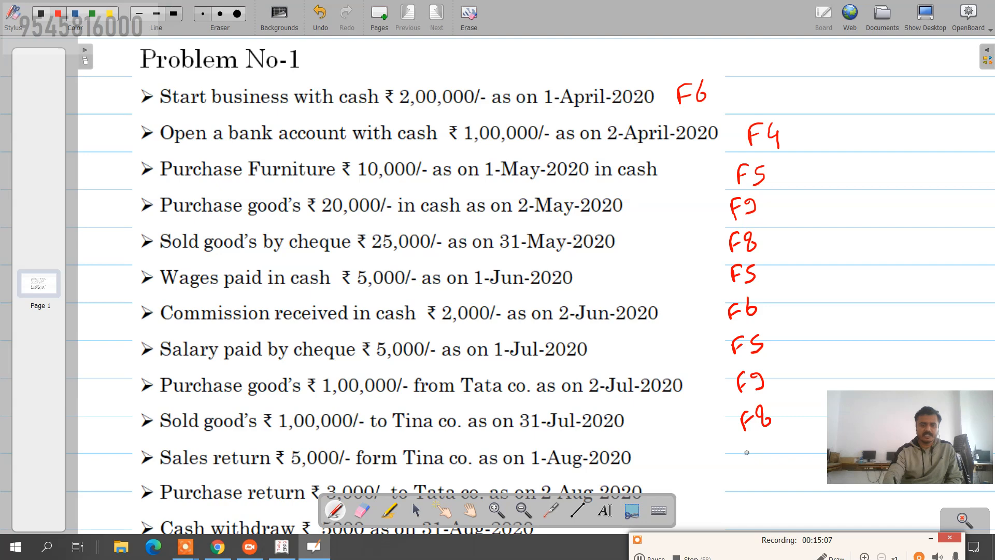
{"action": "mouse_move", "coordinate": [745, 462]}
{"action": "left_mouse_down"}
{"action": "mouse_move", "coordinate": [754, 444]}
{"action": "mouse_move", "coordinate": [751, 454]}
{"action": "left_mouse_up"}
{"action": "left_click_drag", "start_coordinate": [766, 444], "coordinate": [780, 463]}
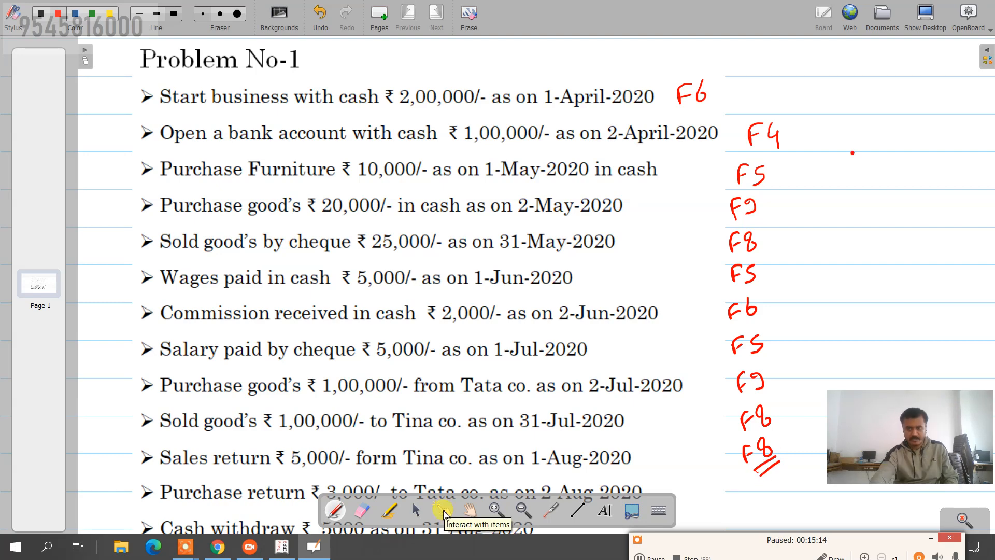
{"action": "left_click", "coordinate": [469, 510]}
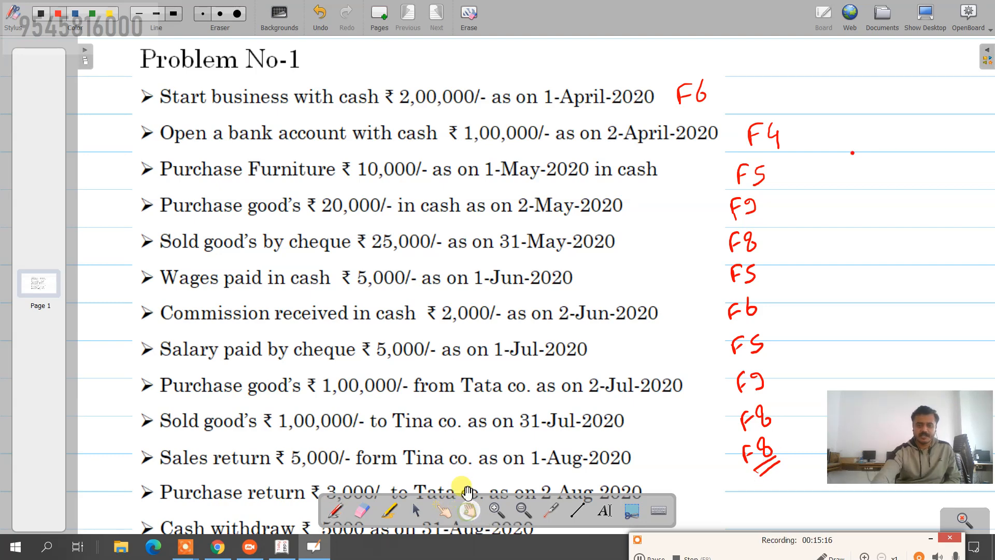
Step: Mark the Purchase return line with a double-underlined F9 and Cash withdraw with F4
{"action": "left_click_drag", "start_coordinate": [467, 422], "coordinate": [468, 324]}
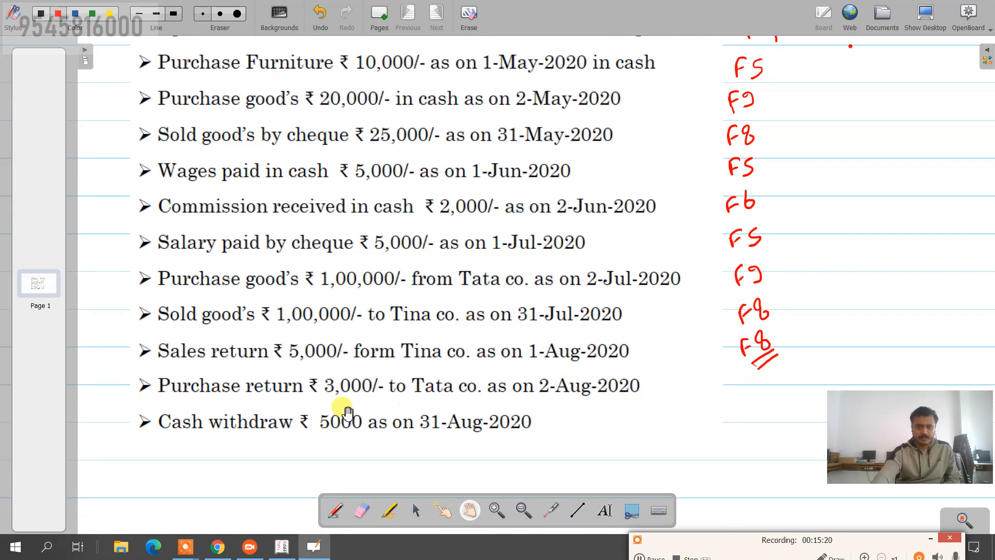
{"action": "left_click", "coordinate": [334, 509]}
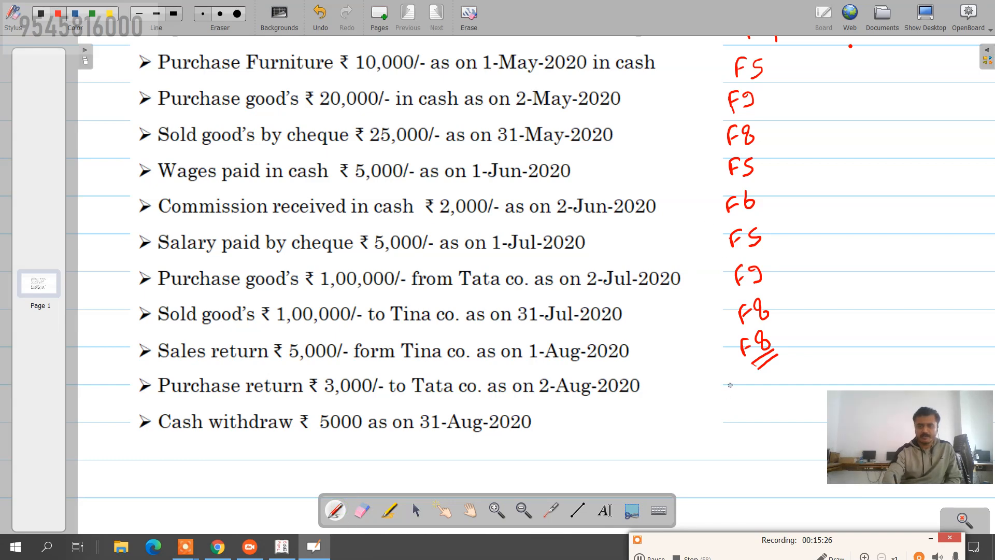
{"action": "left_click_drag", "start_coordinate": [732, 383], "coordinate": [733, 396]}
{"action": "mouse_move", "coordinate": [732, 383]}
{"action": "left_mouse_down"}
{"action": "mouse_move", "coordinate": [751, 387]}
{"action": "mouse_move", "coordinate": [758, 410]}
{"action": "left_mouse_up"}
{"action": "mouse_move", "coordinate": [714, 435]}
{"action": "left_mouse_down"}
{"action": "mouse_move", "coordinate": [727, 416]}
{"action": "mouse_move", "coordinate": [739, 434]}
{"action": "left_mouse_up"}
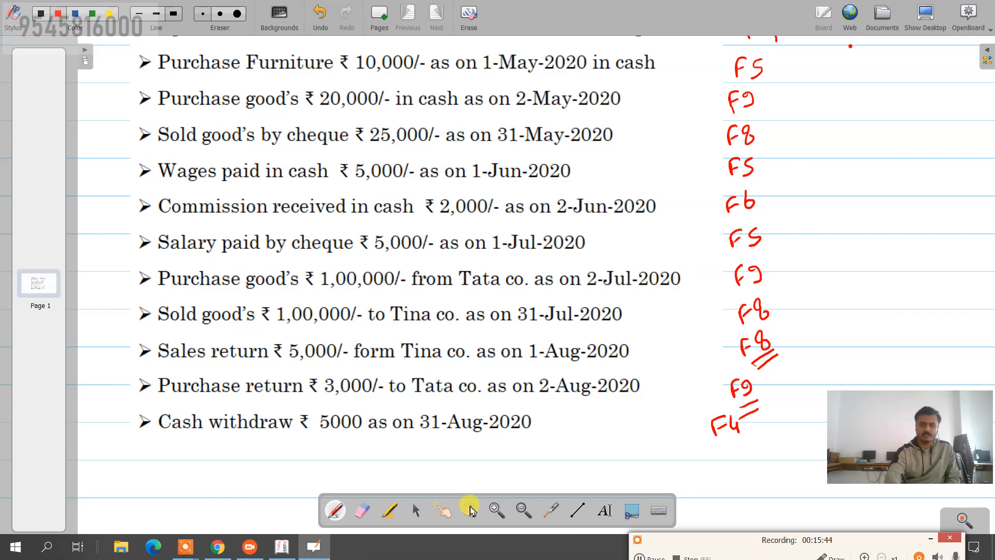
{"action": "left_click", "coordinate": [469, 510]}
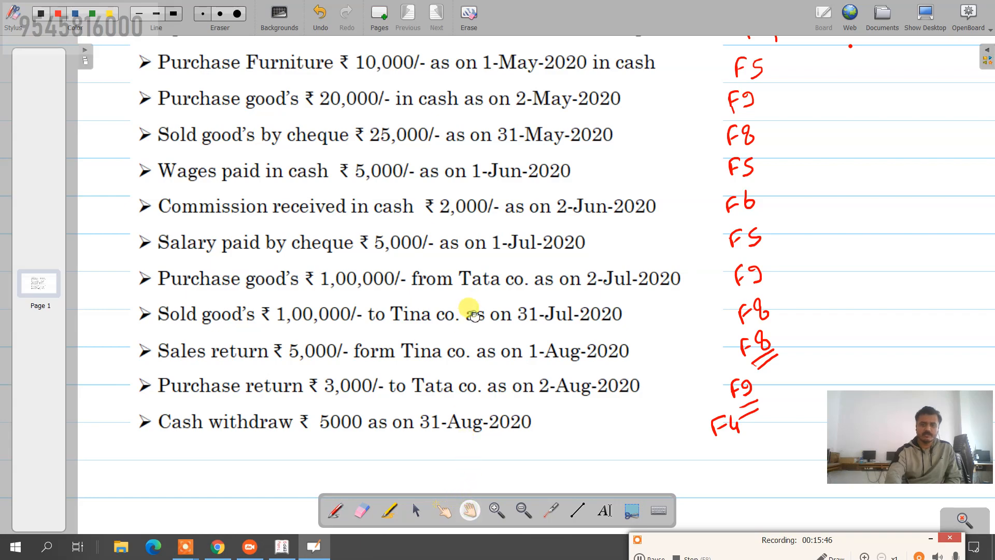
{"action": "left_click_drag", "start_coordinate": [474, 314], "coordinate": [476, 354]}
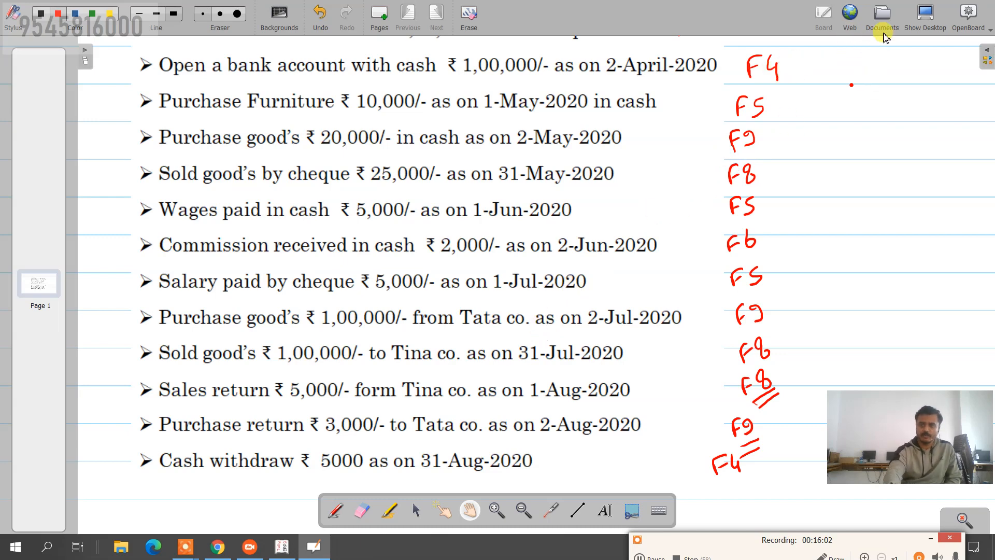
Step: Bring Tally back to the front and switch the Receipt voucher to Contra (F4)
{"action": "left_click", "coordinate": [926, 18]}
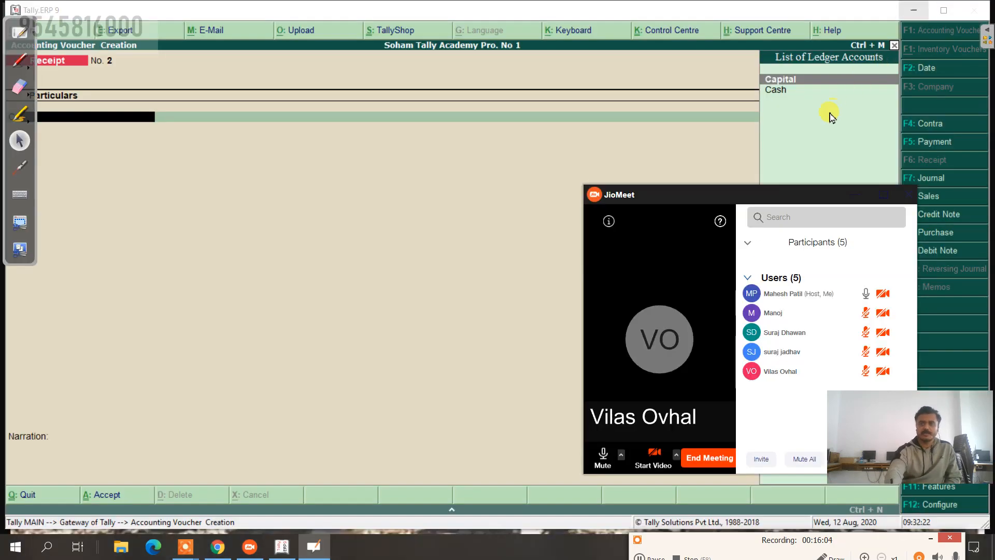
{"action": "left_click", "coordinate": [698, 162]}
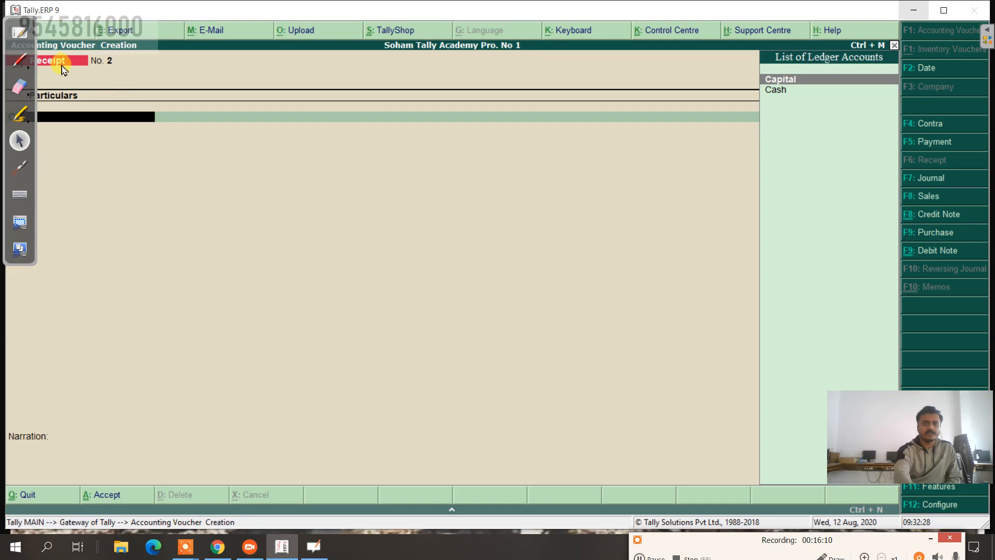
{"action": "left_click", "coordinate": [931, 125]}
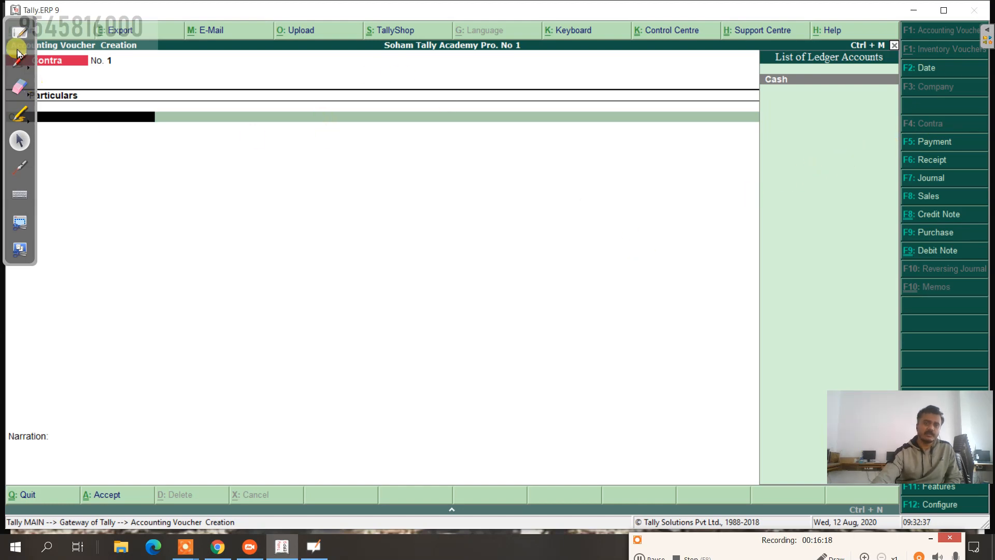
Step: Select Cash as the credited ledger on the Contra voucher's first line
{"action": "left_click_drag", "start_coordinate": [5, 41], "coordinate": [5, 215]}
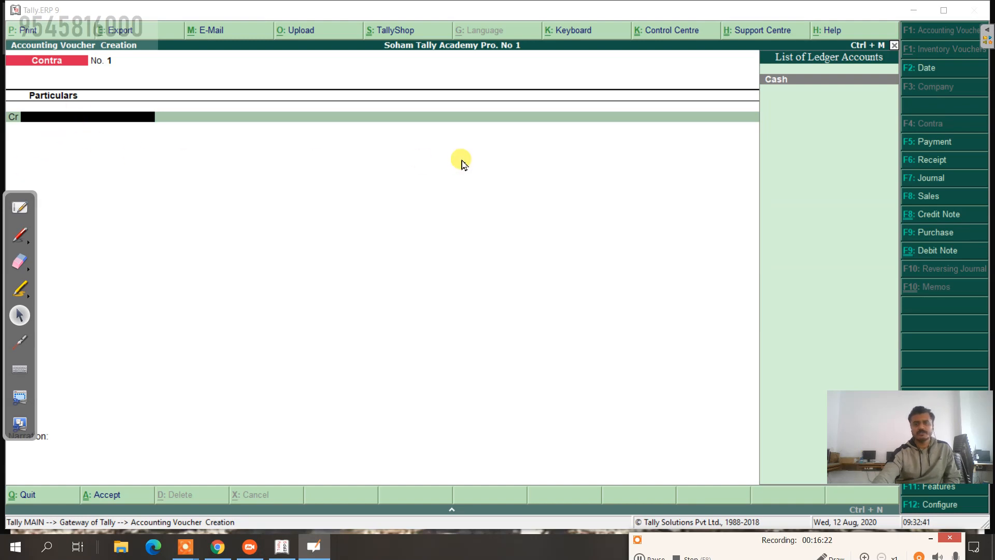
{"action": "left_click", "coordinate": [314, 118]}
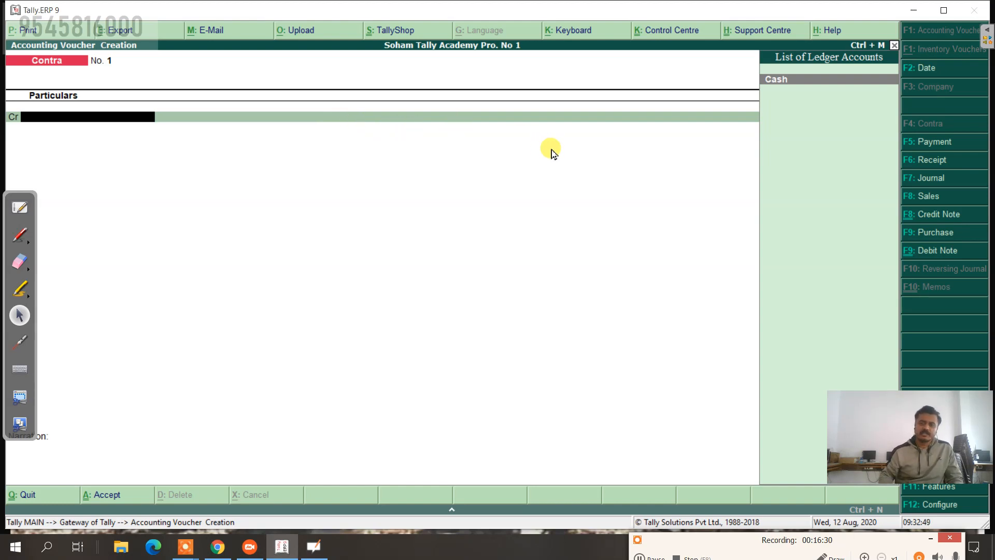
{"action": "key", "text": "Return"}
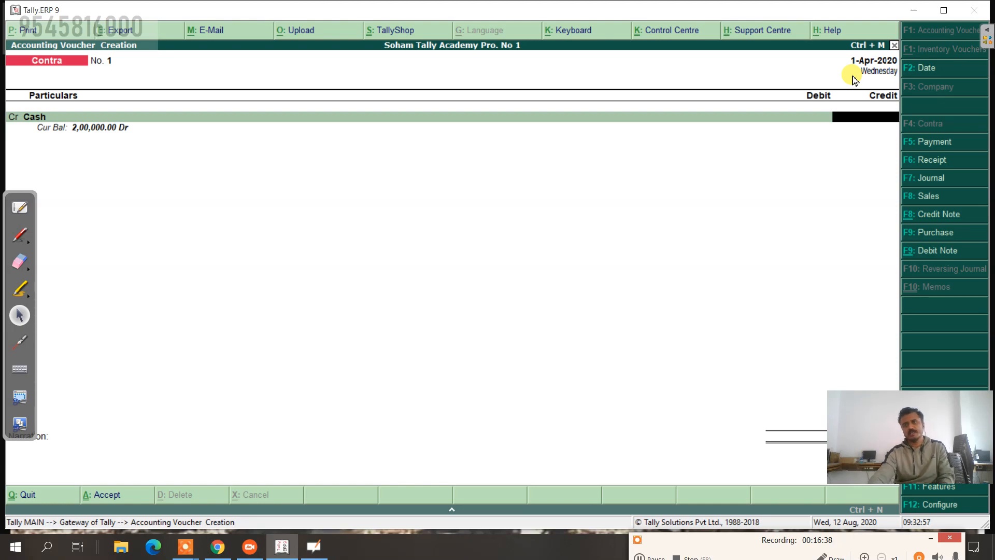
{"action": "left_click", "coordinate": [925, 71]}
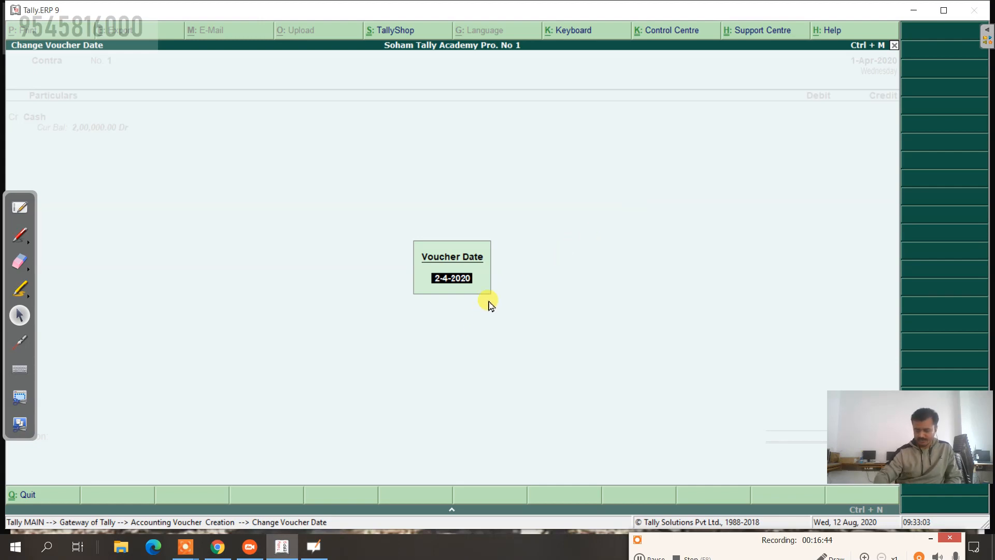
Step: Date the voucher 2-4-2020, credit Cash 1,00,000, and start a new ledger for the debit line
{"action": "key", "text": "Return"}
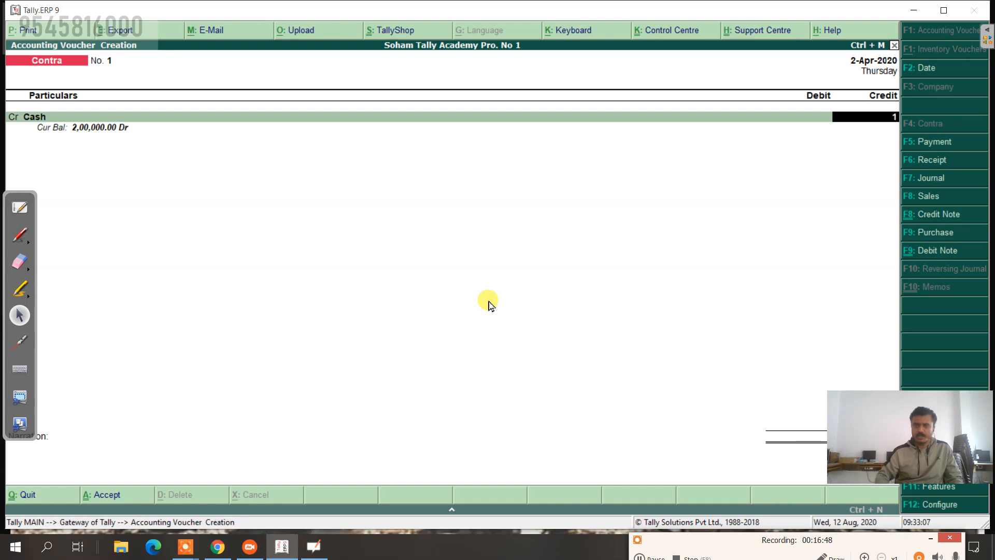
{"action": "type", "text": "0"}
{"action": "type", "text": "0000"}
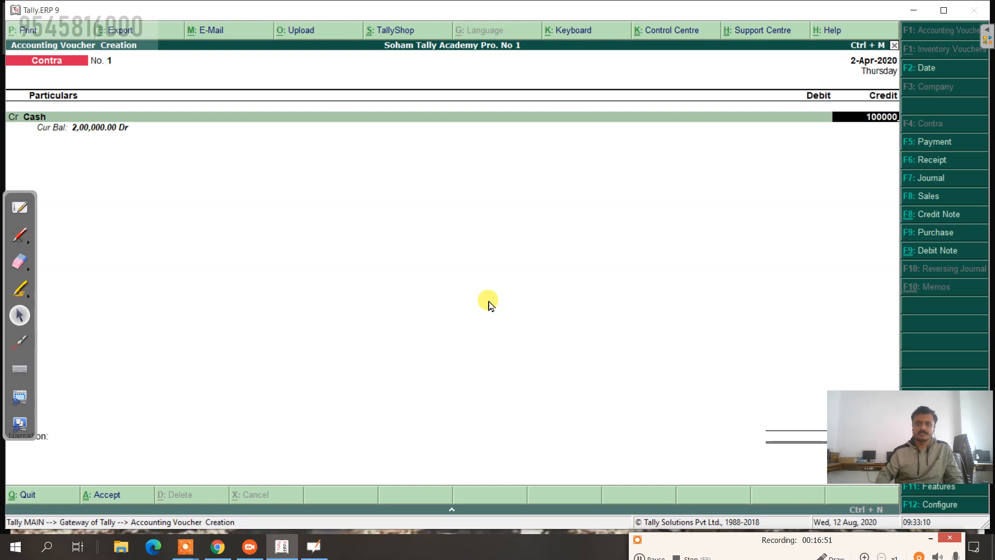
{"action": "key", "text": "Return"}
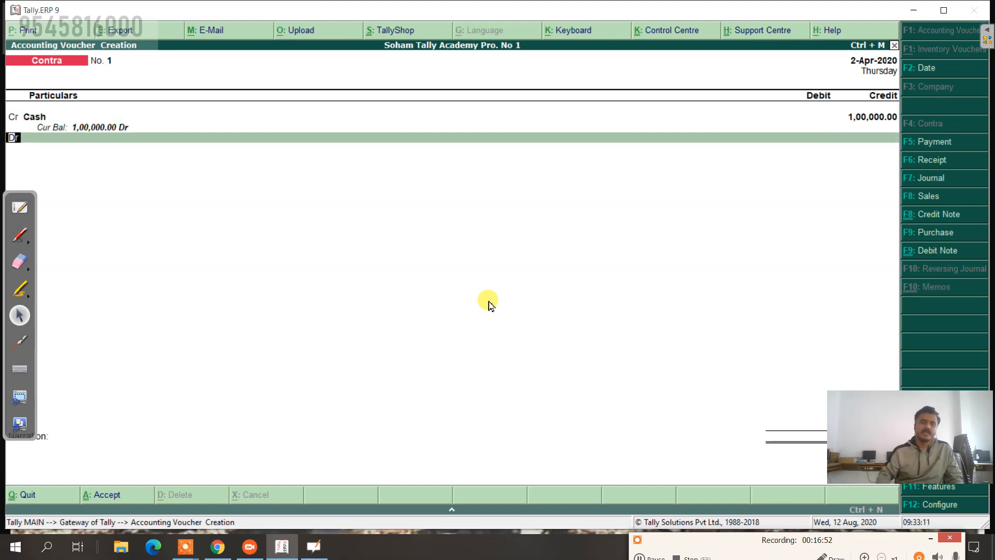
{"action": "key", "text": "Return"}
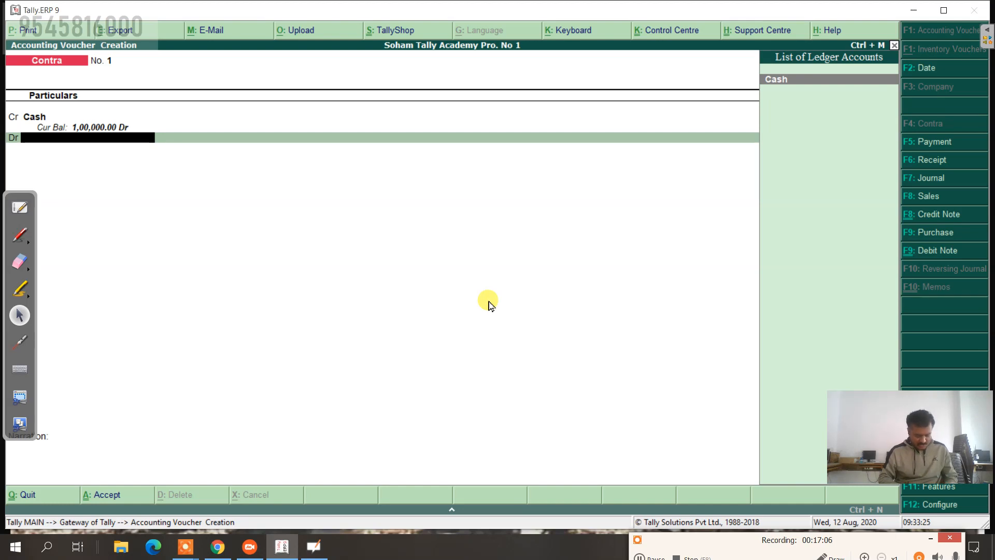
{"action": "key", "text": "alt+c"}
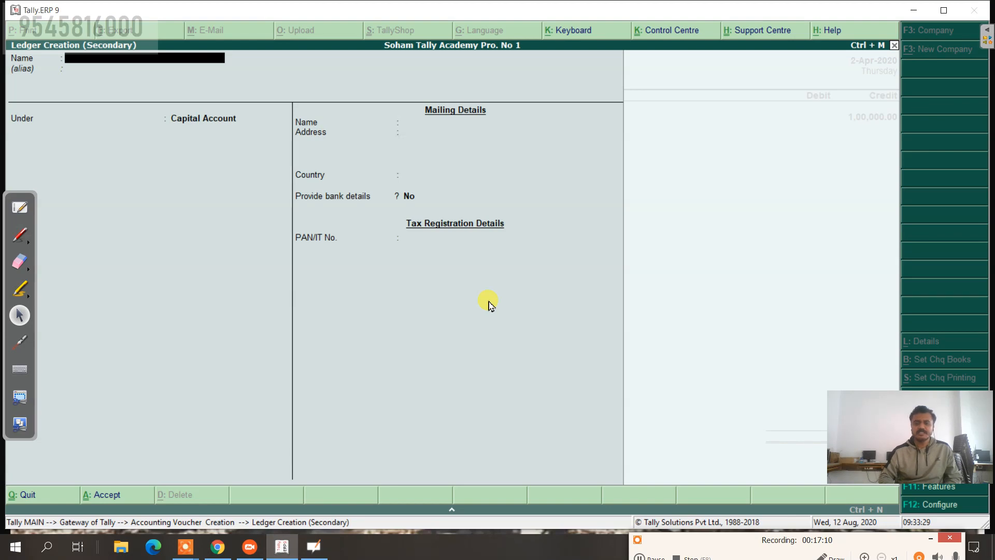
{"action": "left_click", "coordinate": [824, 555]}
{"action": "left_click", "coordinate": [657, 191]}
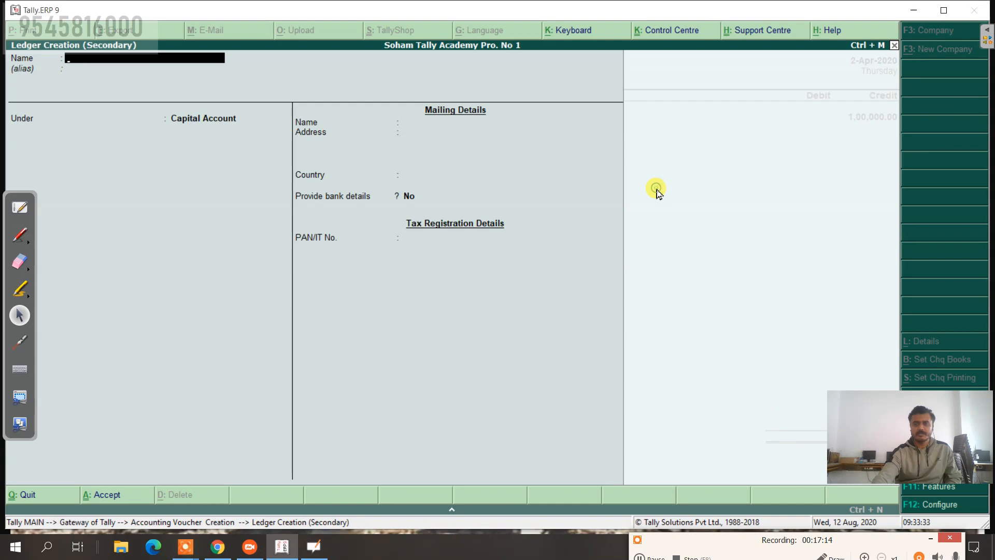
{"action": "left_click", "coordinate": [799, 552]}
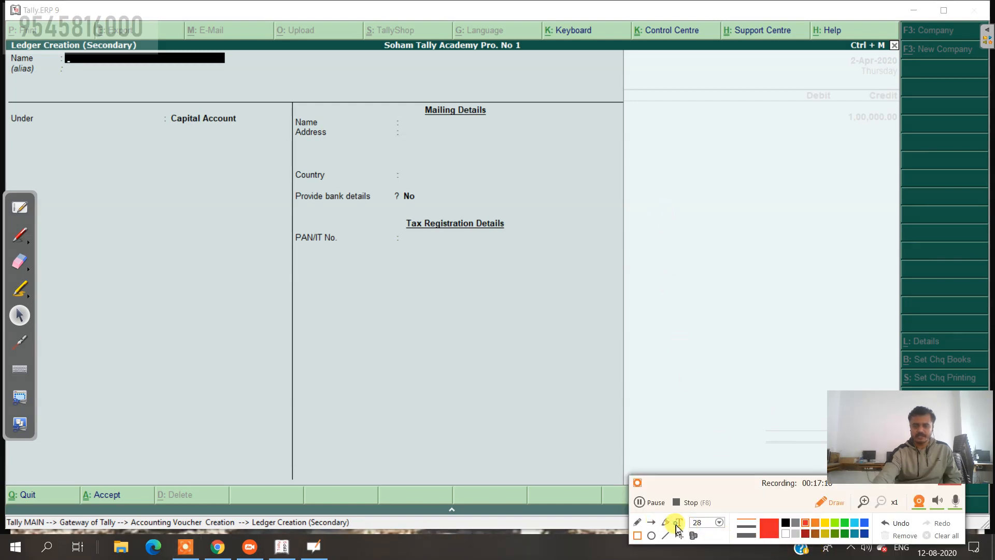
{"action": "left_click", "coordinate": [679, 522]}
{"action": "left_click", "coordinate": [645, 176]}
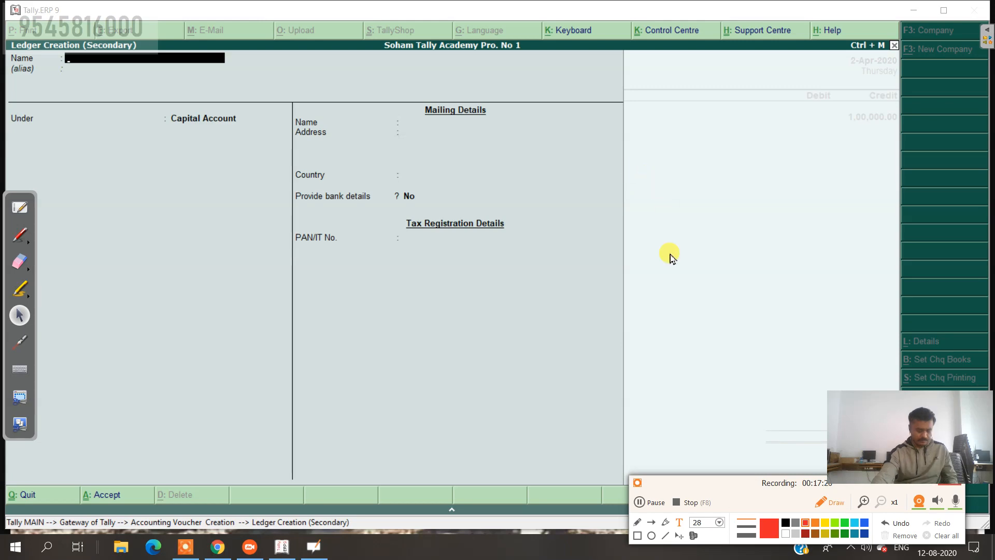
{"action": "type", "text": "Alt"}
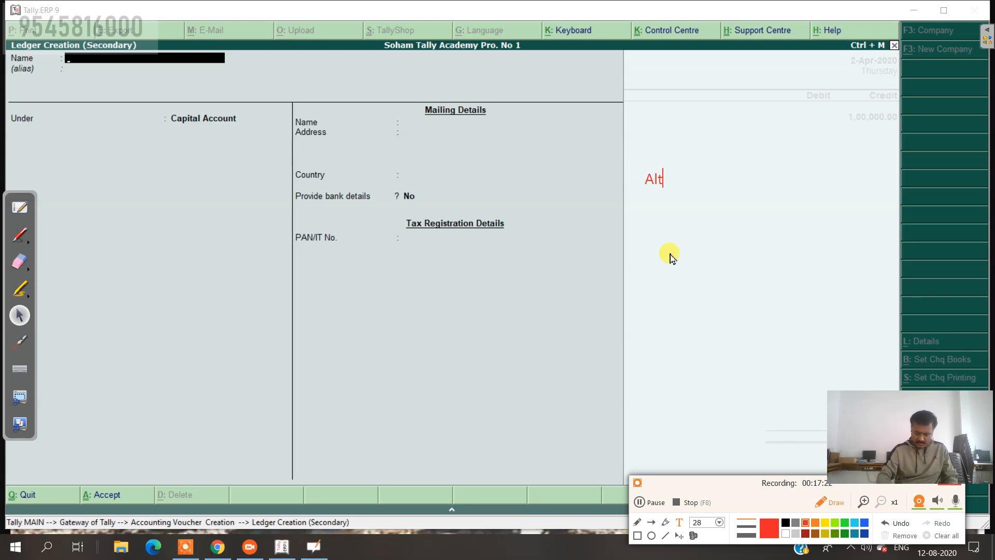
{"action": "type", "text": "+C"}
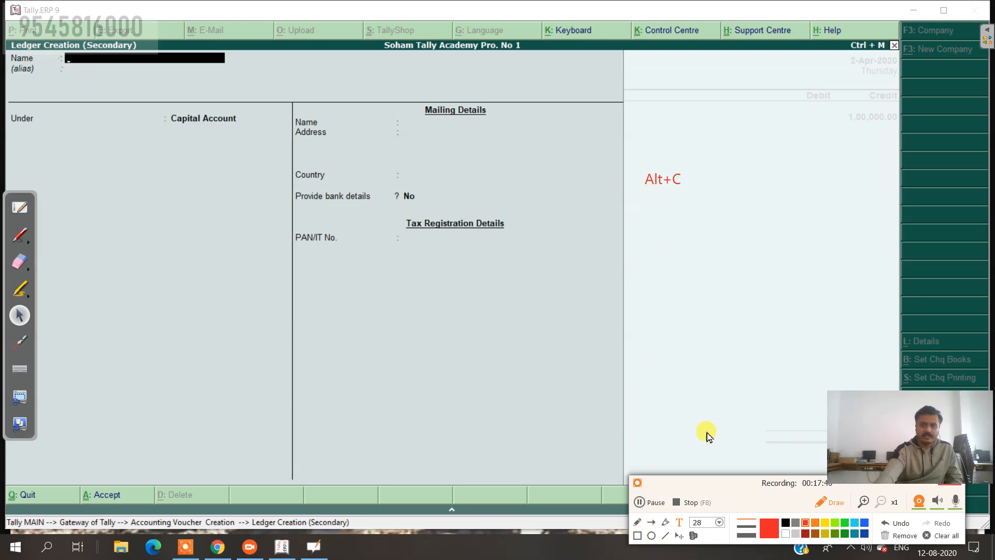
{"action": "left_click", "coordinate": [637, 536]}
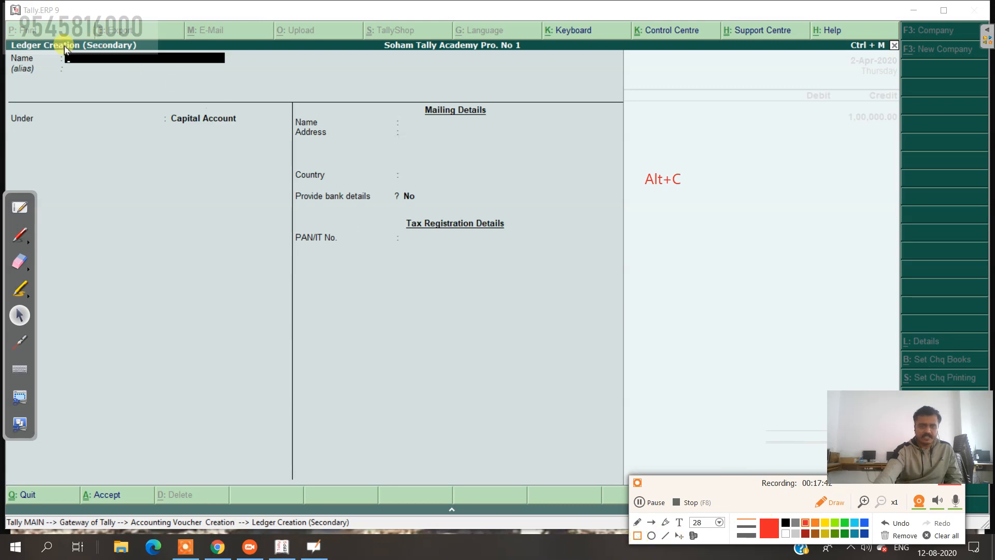
{"action": "mouse_move", "coordinate": [58, 46]}
{"action": "left_mouse_down"}
{"action": "mouse_move", "coordinate": [229, 98]}
{"action": "mouse_move", "coordinate": [248, 81]}
{"action": "left_mouse_up"}
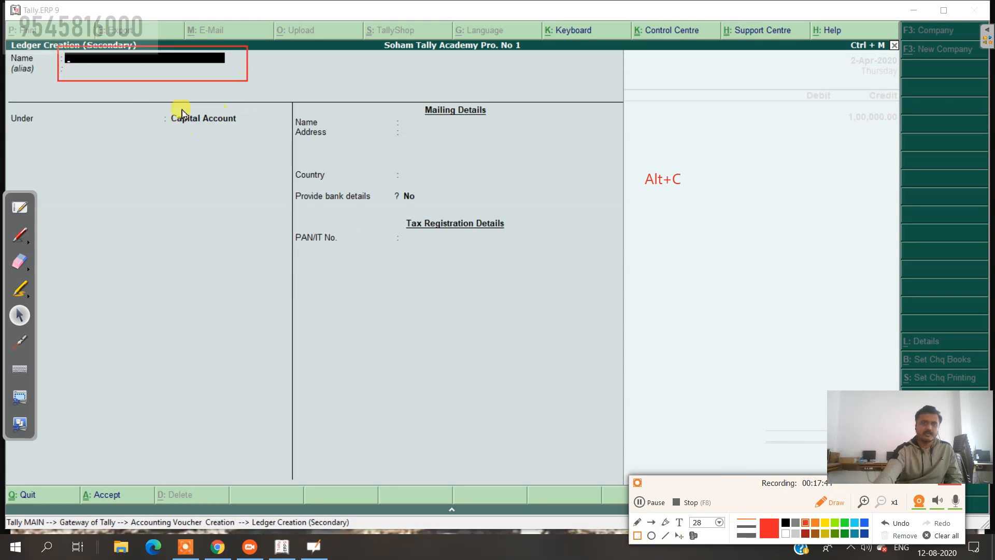
{"action": "mouse_move", "coordinate": [164, 102]}
{"action": "left_mouse_down"}
{"action": "mouse_move", "coordinate": [183, 149]}
{"action": "mouse_move", "coordinate": [260, 149]}
{"action": "left_mouse_up"}
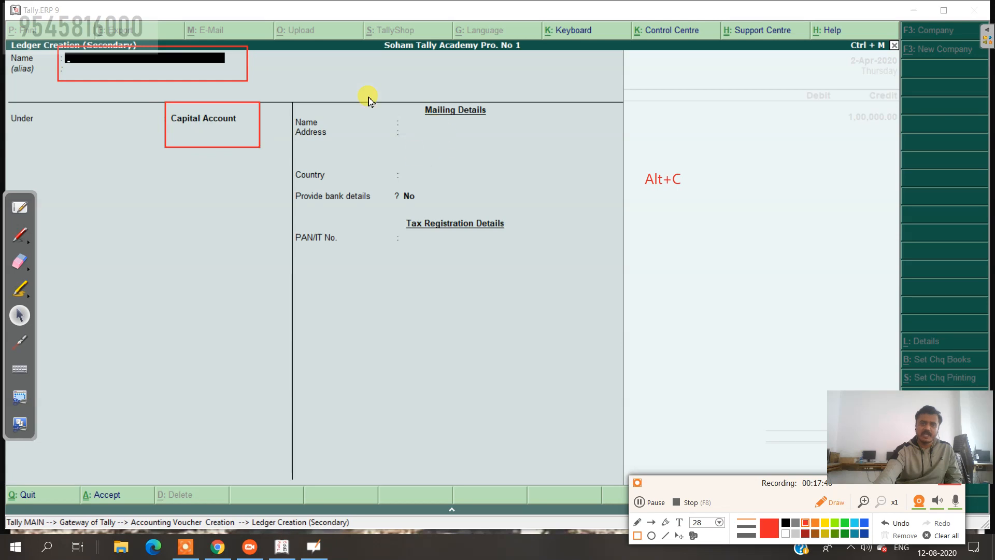
{"action": "mouse_move", "coordinate": [347, 102]}
{"action": "left_mouse_down"}
{"action": "mouse_move", "coordinate": [464, 123]}
{"action": "mouse_move", "coordinate": [522, 198]}
{"action": "mouse_move", "coordinate": [539, 261]}
{"action": "left_mouse_up"}
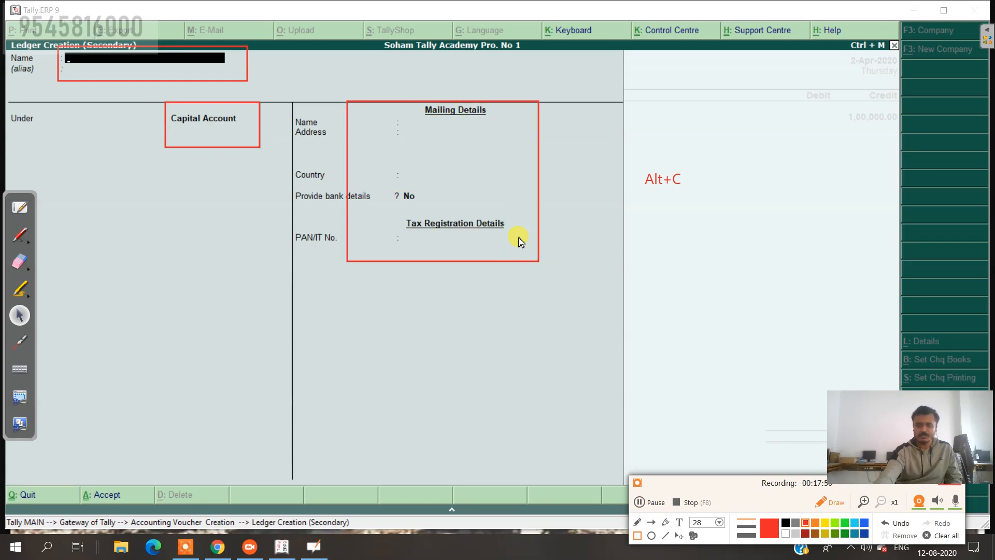
{"action": "mouse_move", "coordinate": [288, 449]}
{"action": "left_mouse_down"}
{"action": "mouse_move", "coordinate": [455, 485]}
{"action": "mouse_move", "coordinate": [554, 490]}
{"action": "left_mouse_up"}
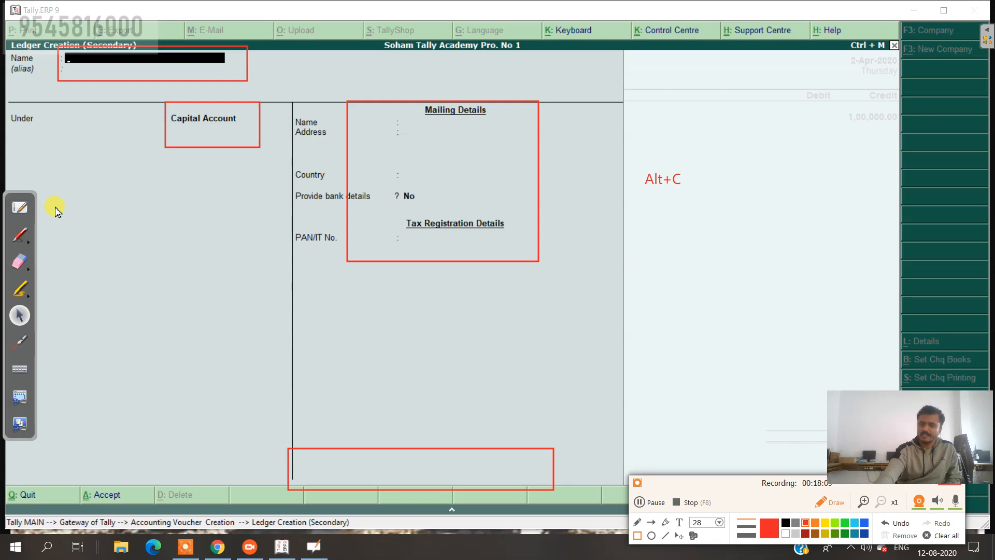
{"action": "mouse_move", "coordinate": [641, 160]}
{"action": "left_mouse_down"}
{"action": "mouse_move", "coordinate": [662, 200]}
{"action": "mouse_move", "coordinate": [701, 202]}
{"action": "left_mouse_up"}
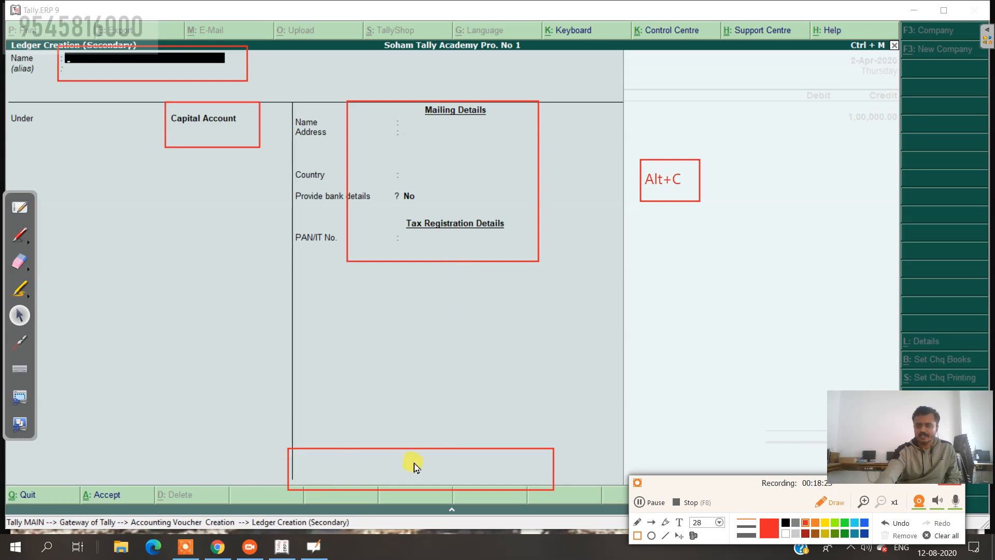
{"action": "left_click", "coordinate": [941, 537]}
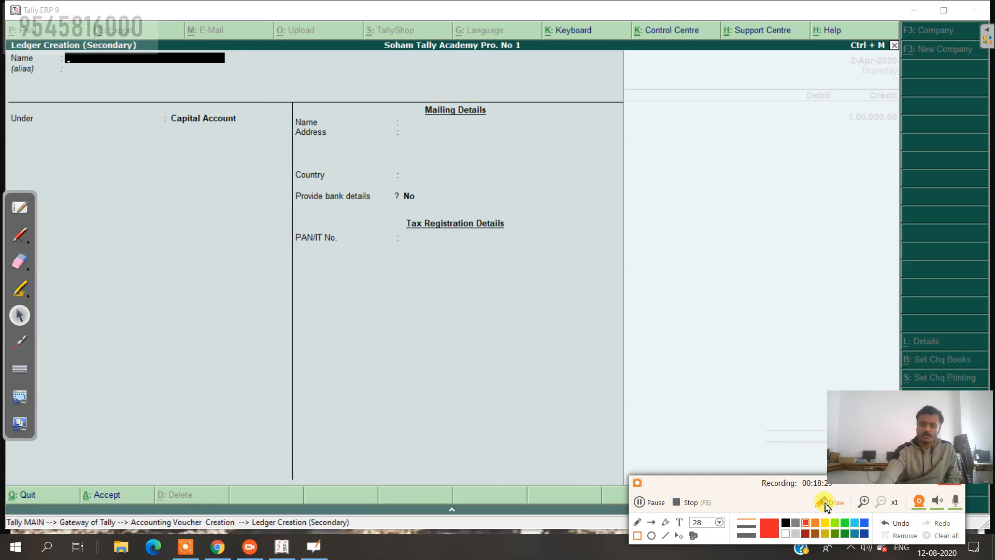
{"action": "left_click", "coordinate": [827, 504]}
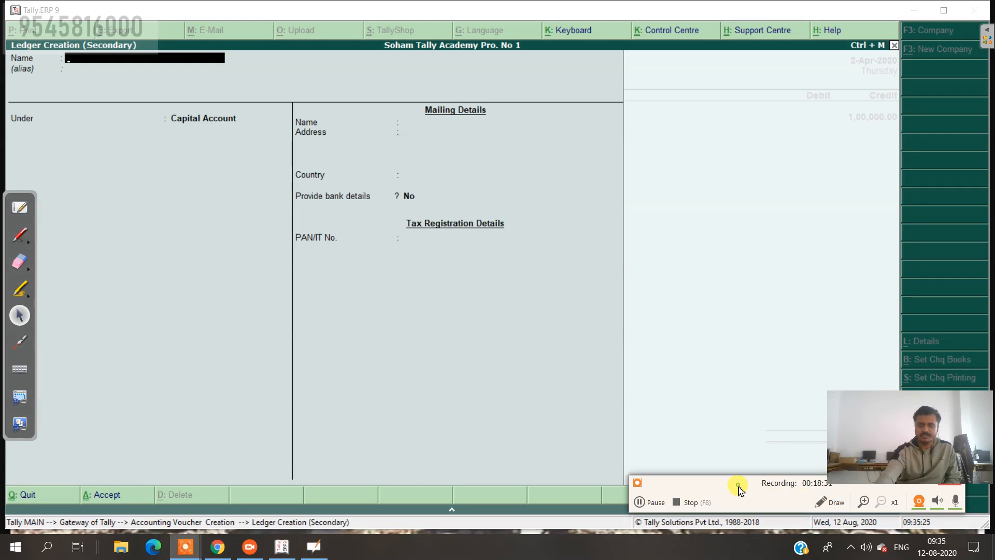
Step: Name the new ledger 'Bank' and assign it to the Bank Accounts group
{"action": "left_click_drag", "start_coordinate": [740, 484], "coordinate": [740, 553]}
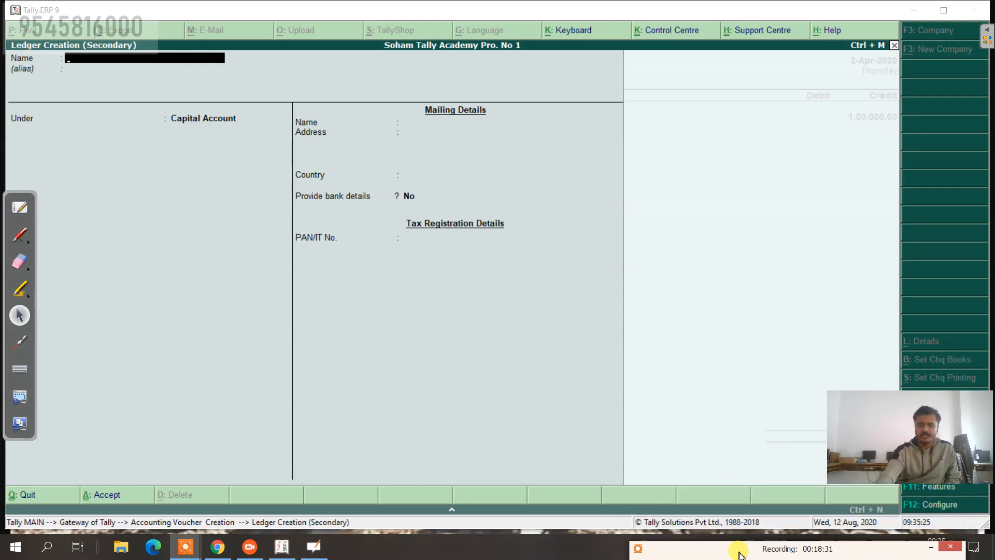
{"action": "left_click", "coordinate": [80, 60]}
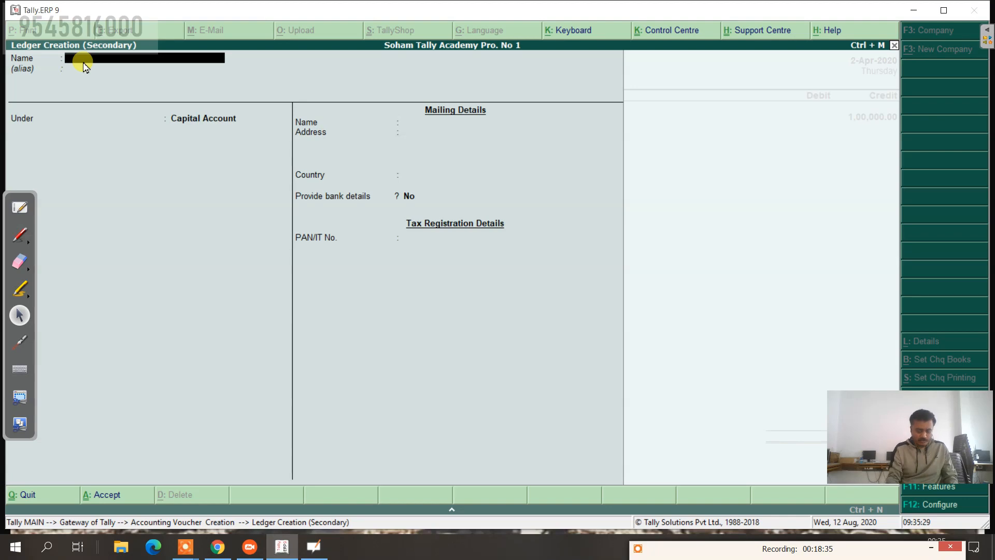
{"action": "type", "text": "Bank"}
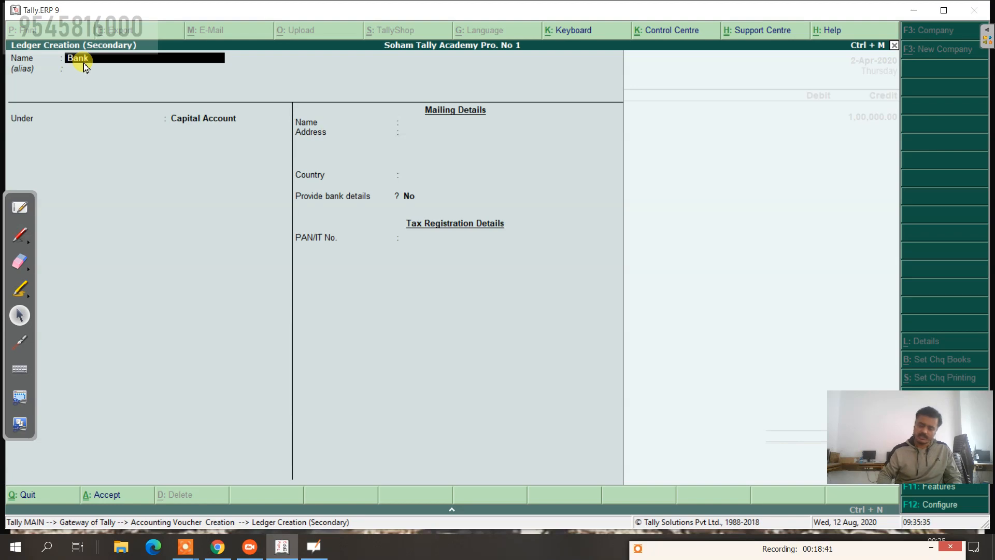
{"action": "key", "text": "Return"}
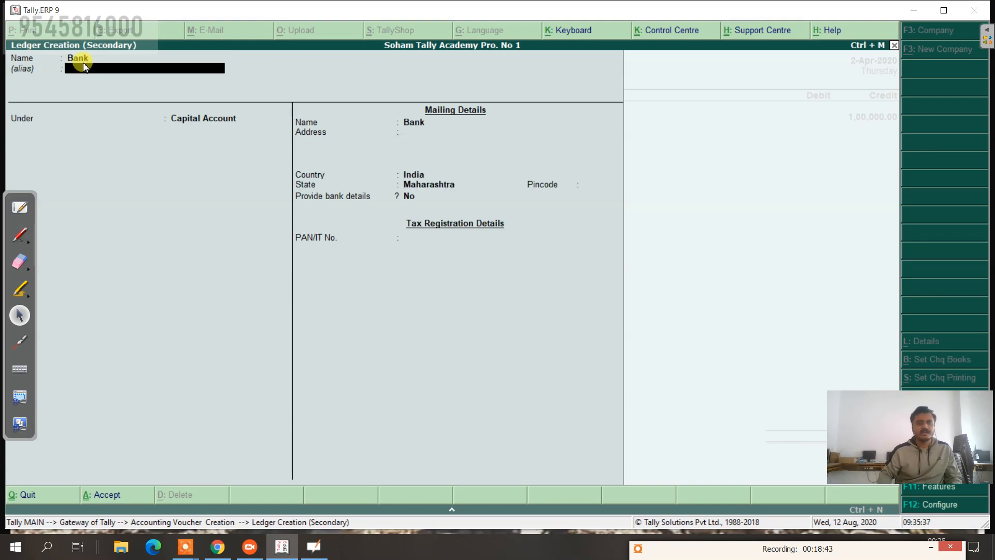
{"action": "key", "text": "Return"}
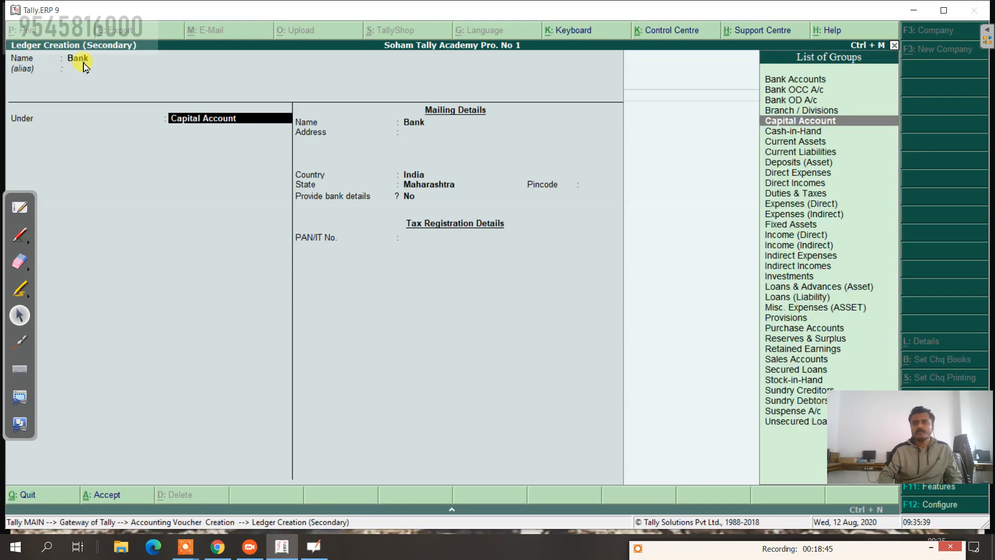
{"action": "key", "text": "Up"}
{"action": "key", "text": "Up"}
{"action": "key", "text": "Up"}
{"action": "key", "text": "Up"}
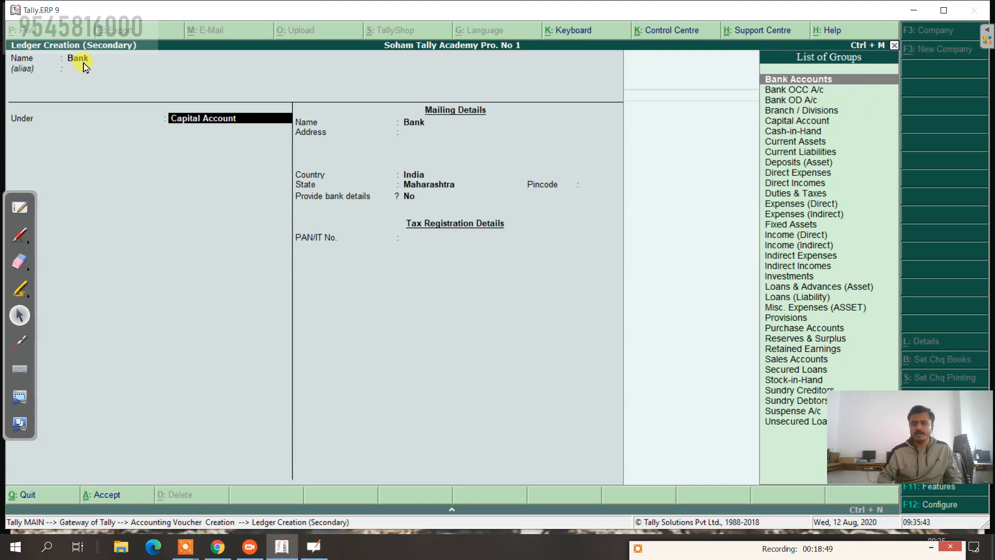
{"action": "key", "text": "Return"}
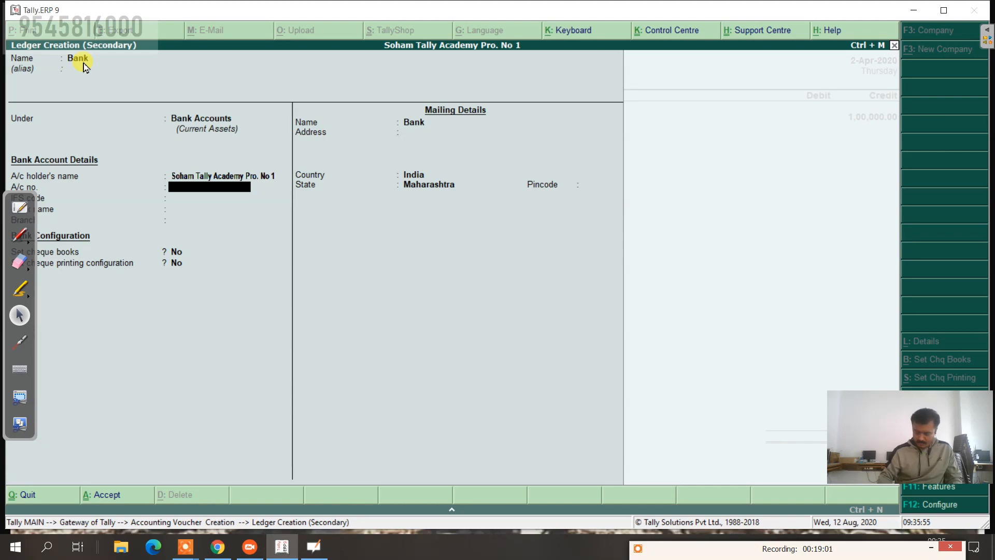
Step: Enter the ledger's bank account number and the IFS code SBIN000122
{"action": "type", "text": "456789"}
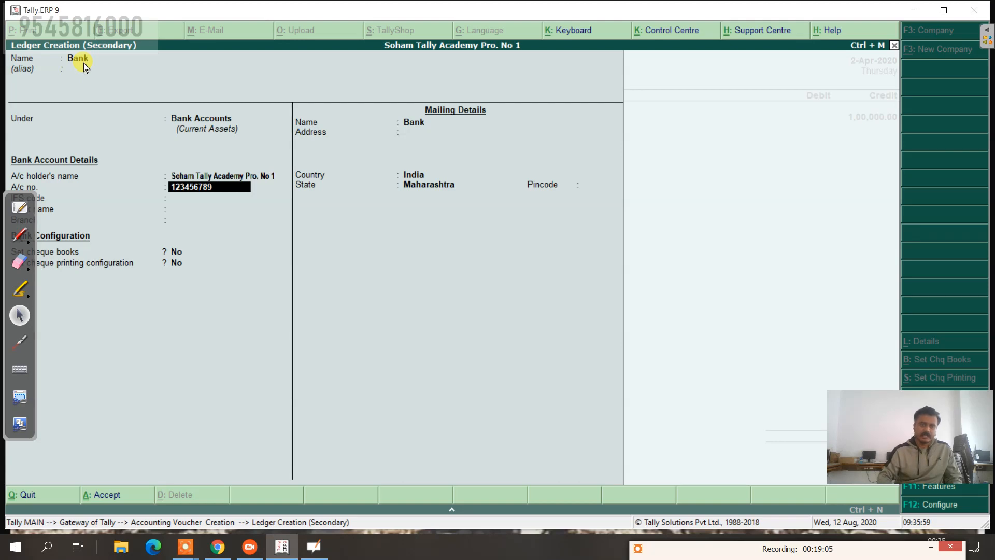
{"action": "type", "text": "01"}
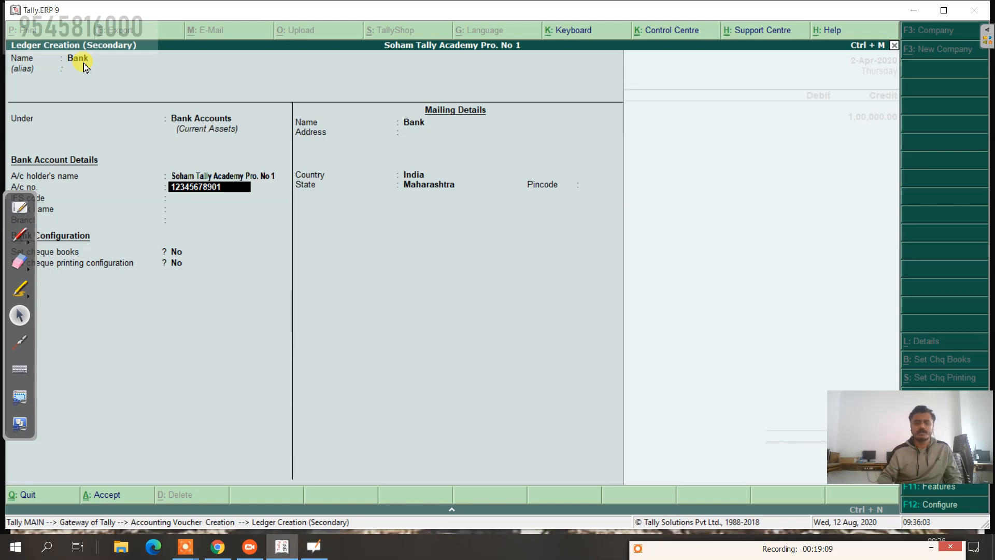
{"action": "key", "text": "Return"}
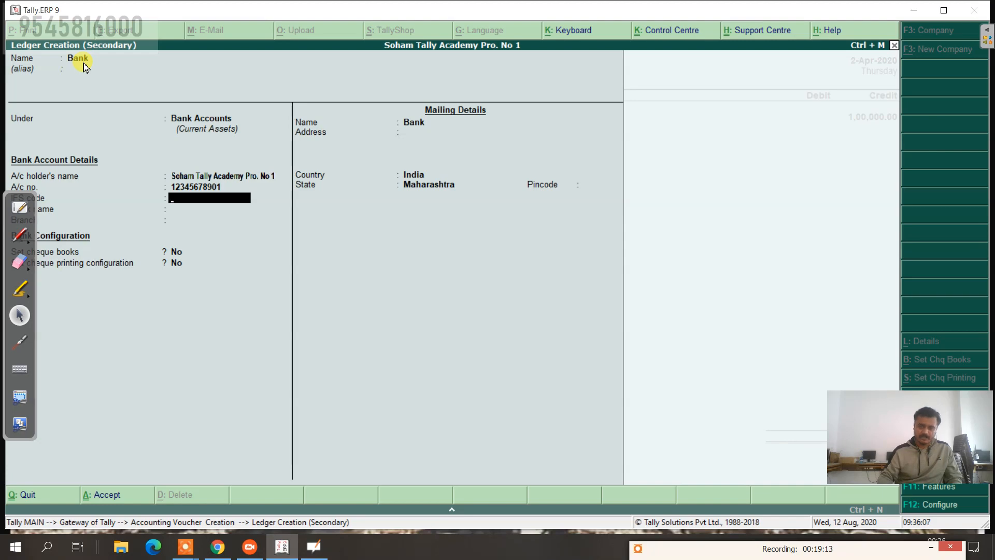
{"action": "type", "text": "S"}
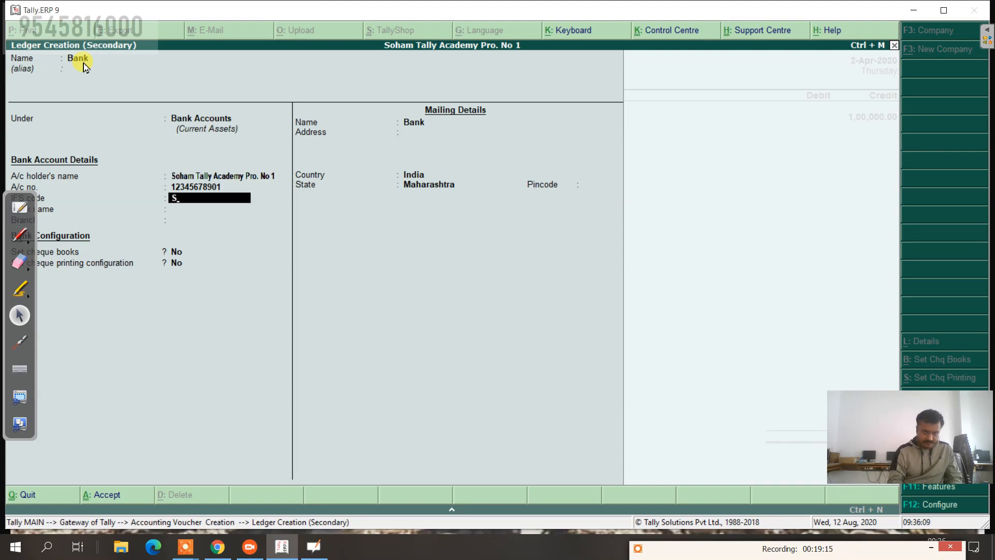
{"action": "type", "text": "BIN00012"}
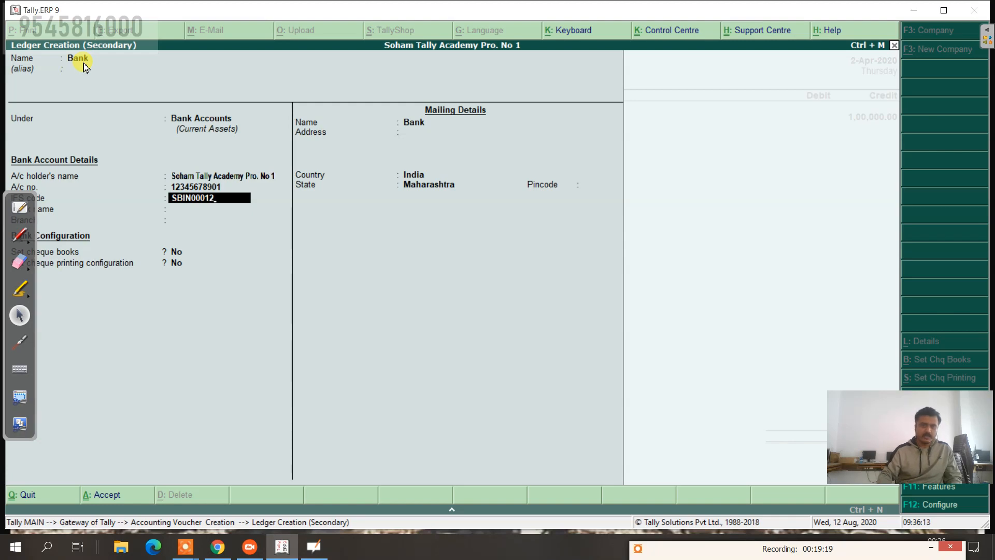
{"action": "key", "text": "Return"}
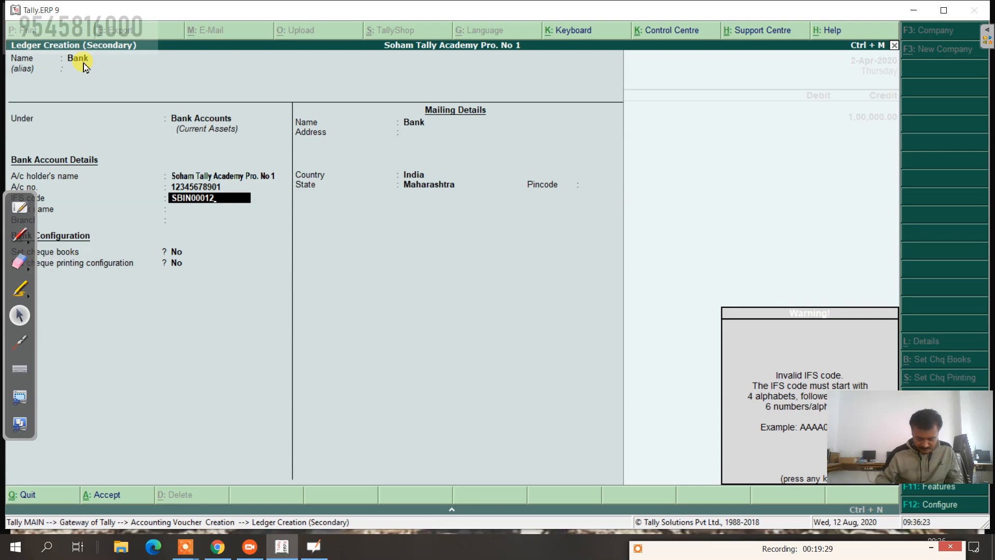
{"action": "key", "text": "Return"}
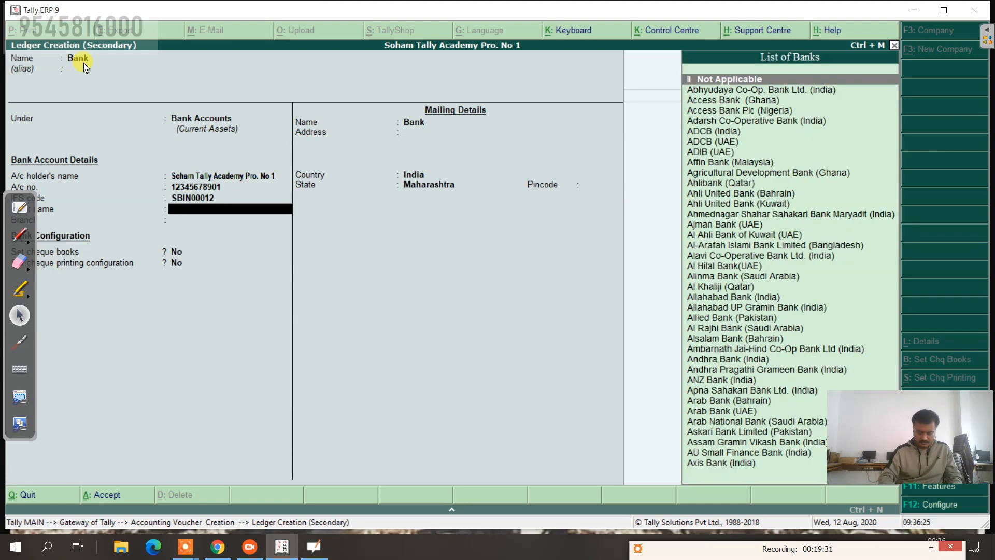
{"action": "key", "text": "BackSpace"}
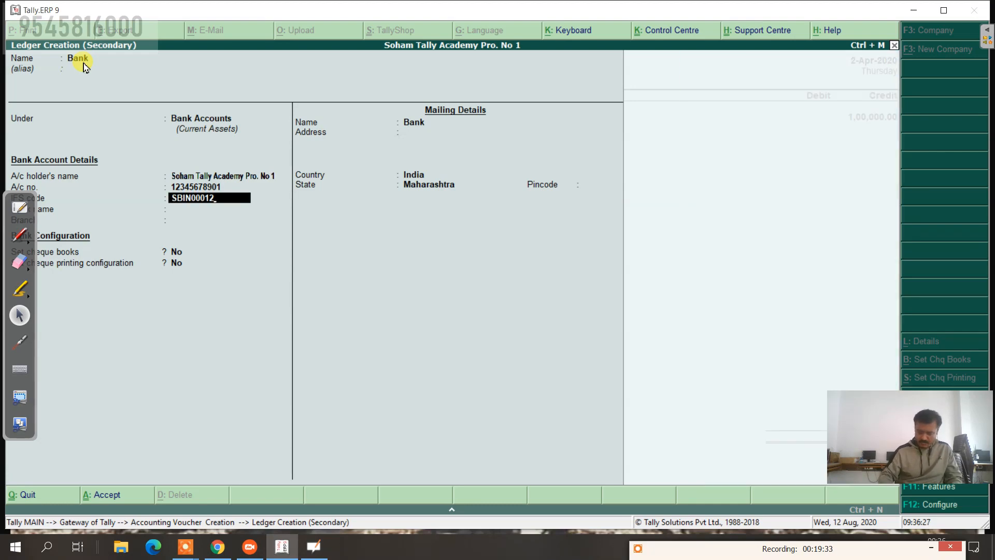
{"action": "key", "text": "Return"}
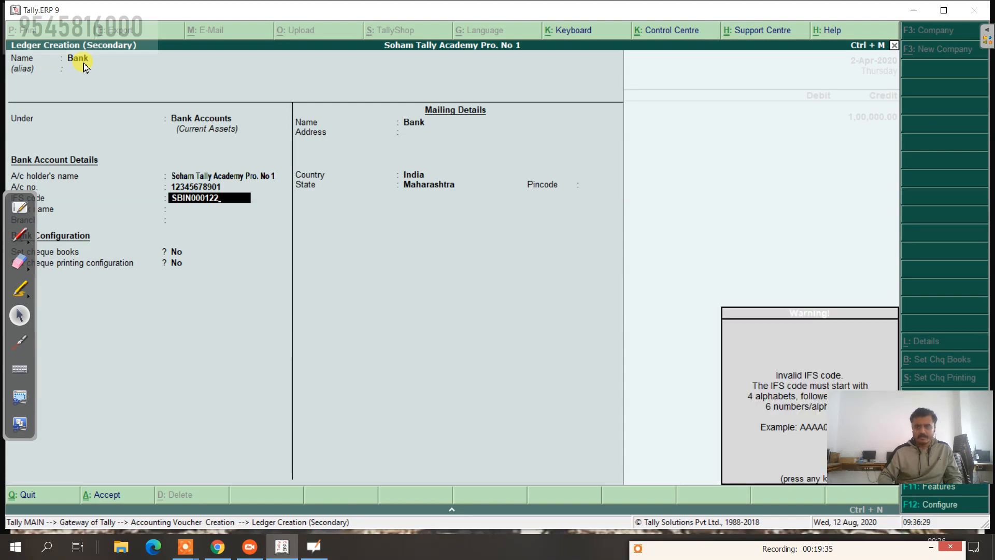
{"action": "key", "text": "Return"}
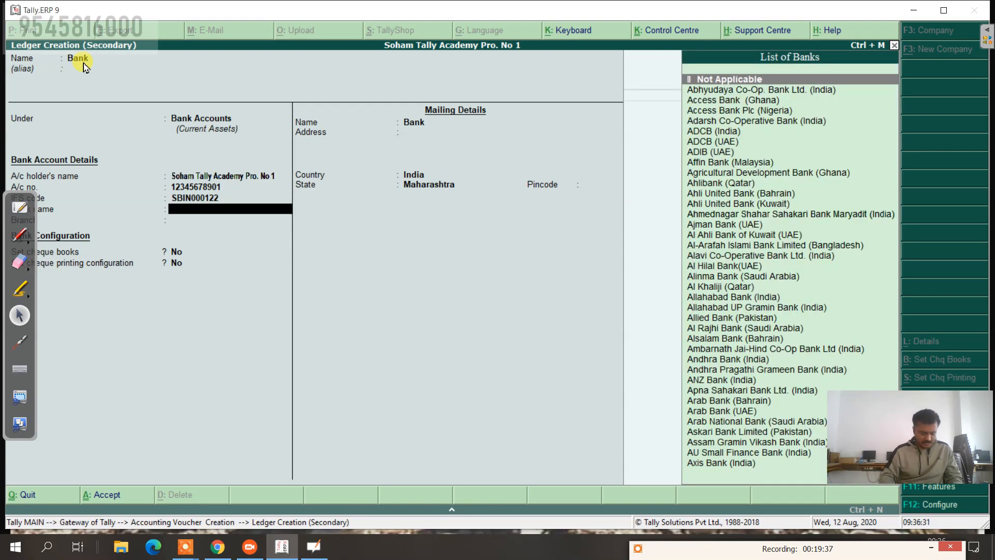
Step: Choose State Bank of India (India) as the ledger's bank
{"action": "type", "text": "S"}
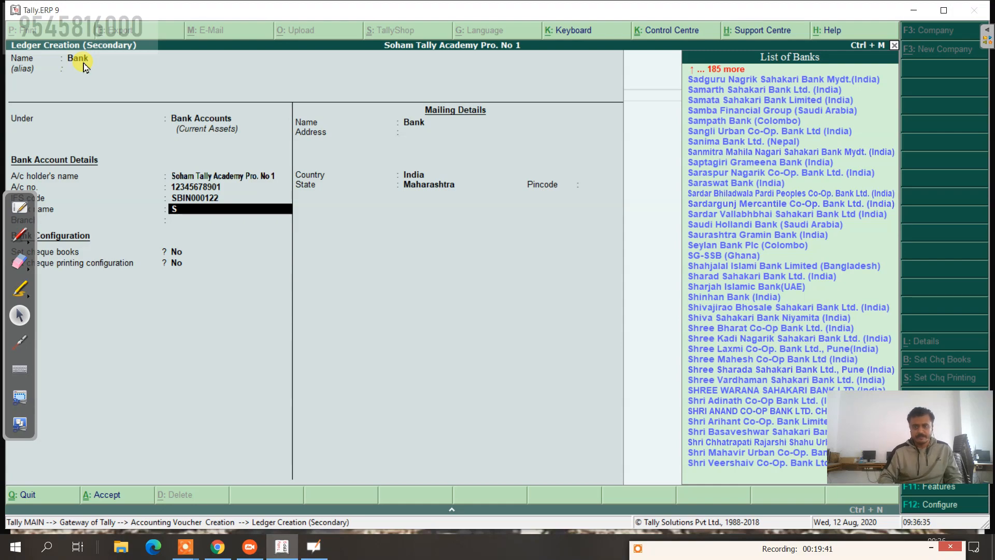
{"action": "type", "text": "ta"}
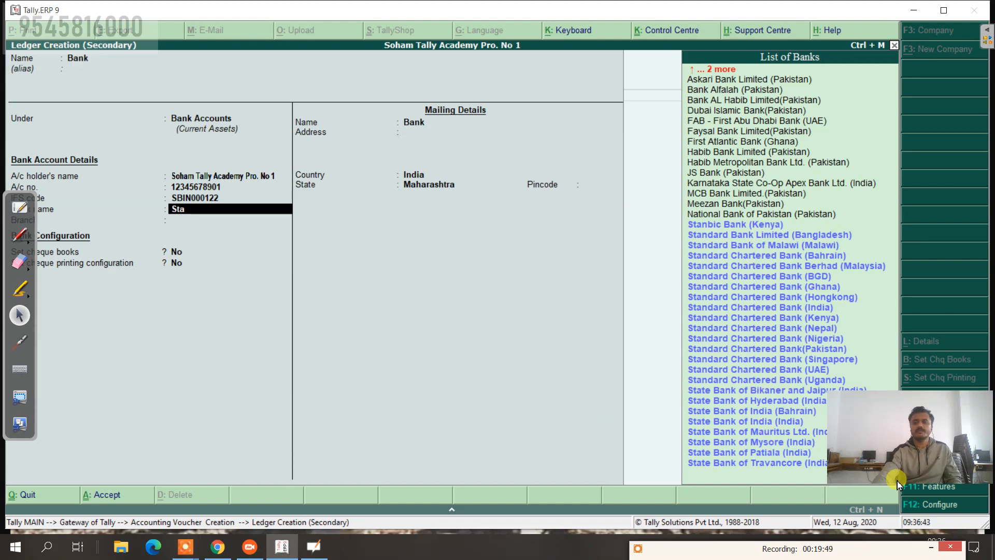
{"action": "key", "text": "Down"}
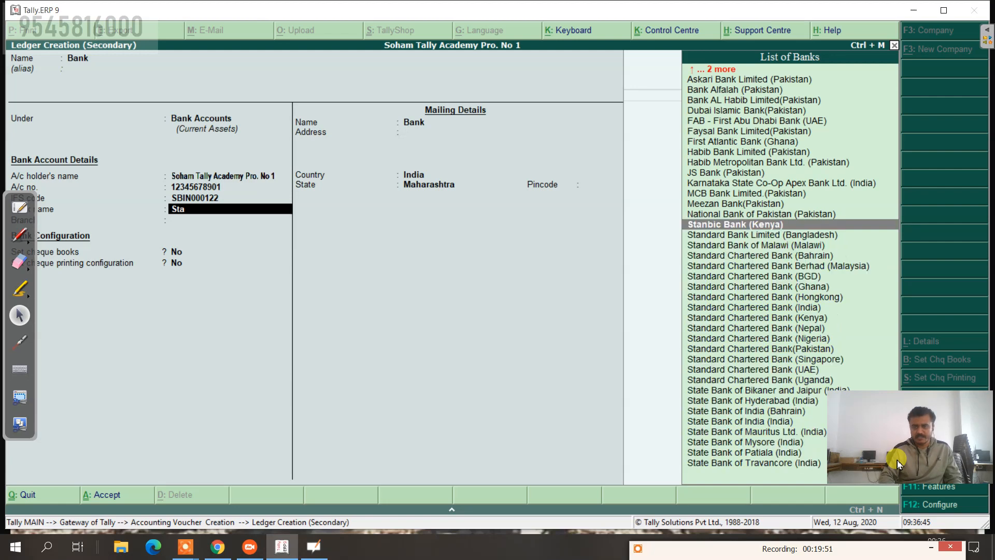
{"action": "key", "text": "Down"}
{"action": "key", "text": "Down"}
{"action": "key", "text": "Down"}
{"action": "key", "text": "Down"}
{"action": "key", "text": "Down"}
{"action": "key", "text": "Down"}
{"action": "key", "text": "Down"}
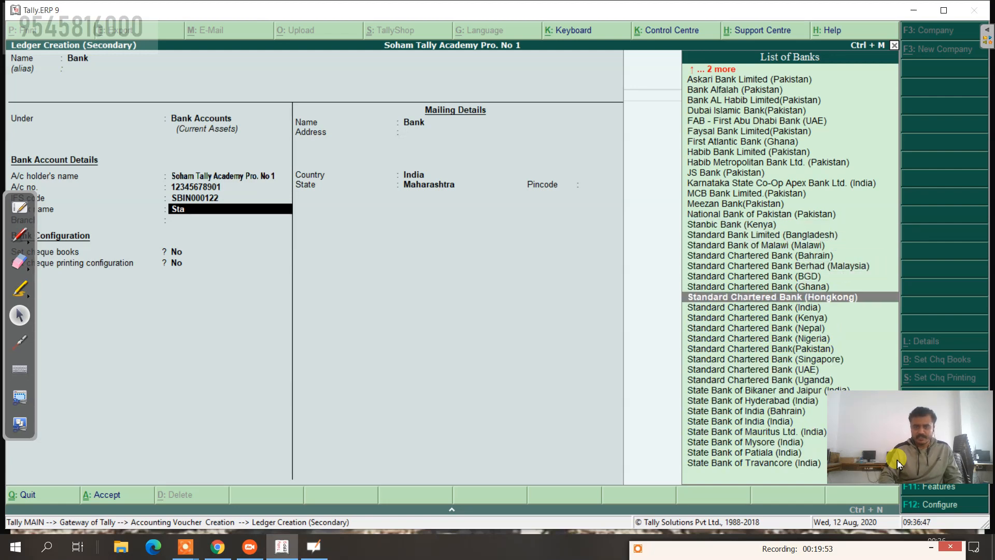
{"action": "key", "text": "Down"}
{"action": "key", "text": "Down"}
{"action": "key", "text": "Down"}
{"action": "key", "text": "Down"}
{"action": "key", "text": "Down"}
{"action": "key", "text": "Down"}
{"action": "key", "text": "Down"}
{"action": "key", "text": "Down"}
{"action": "key", "text": "Down"}
{"action": "key", "text": "Down"}
{"action": "key", "text": "Down"}
{"action": "key", "text": "Down"}
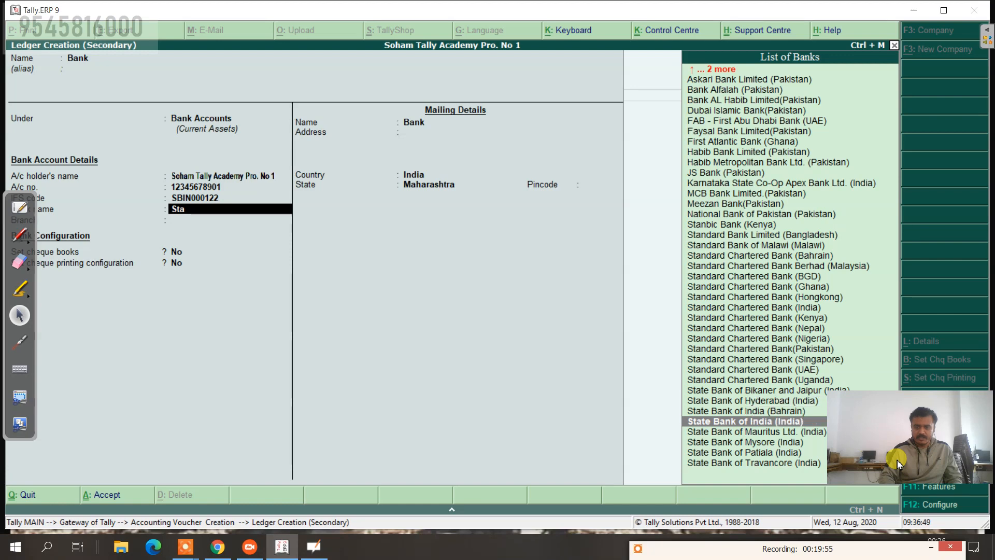
{"action": "key", "text": "Return"}
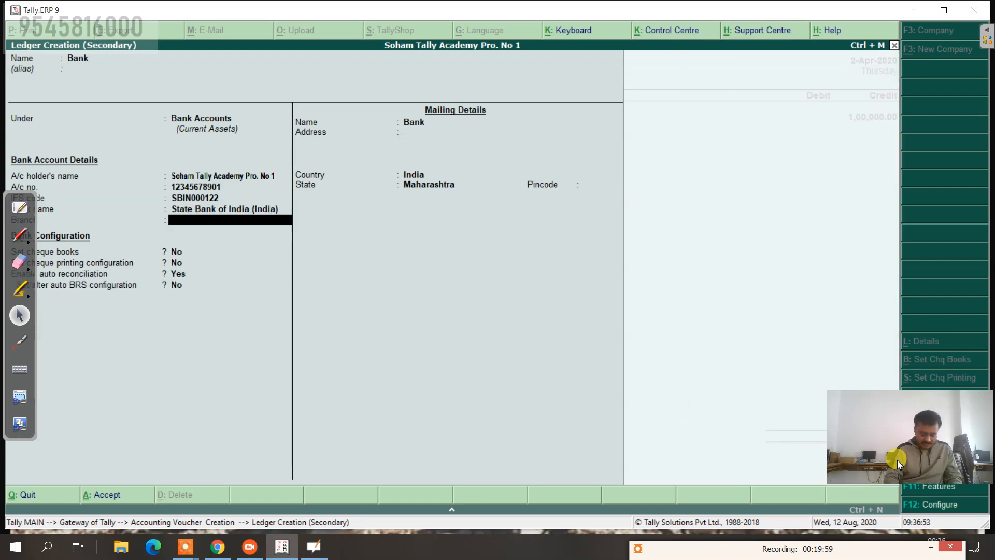
Step: Set the branch to Latur and accept the remaining fields to save the Bank ledger
{"action": "type", "text": "Latur"}
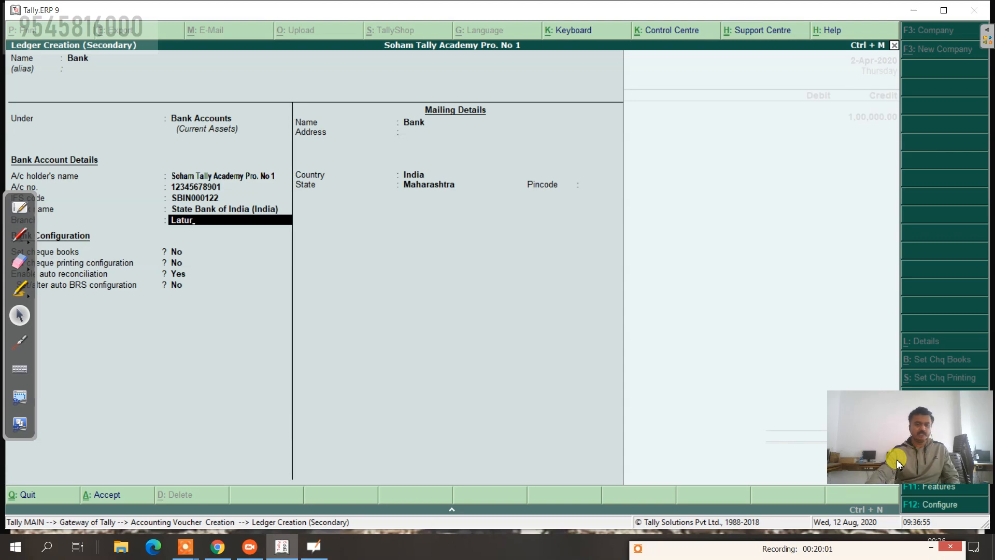
{"action": "left_click", "coordinate": [250, 228]}
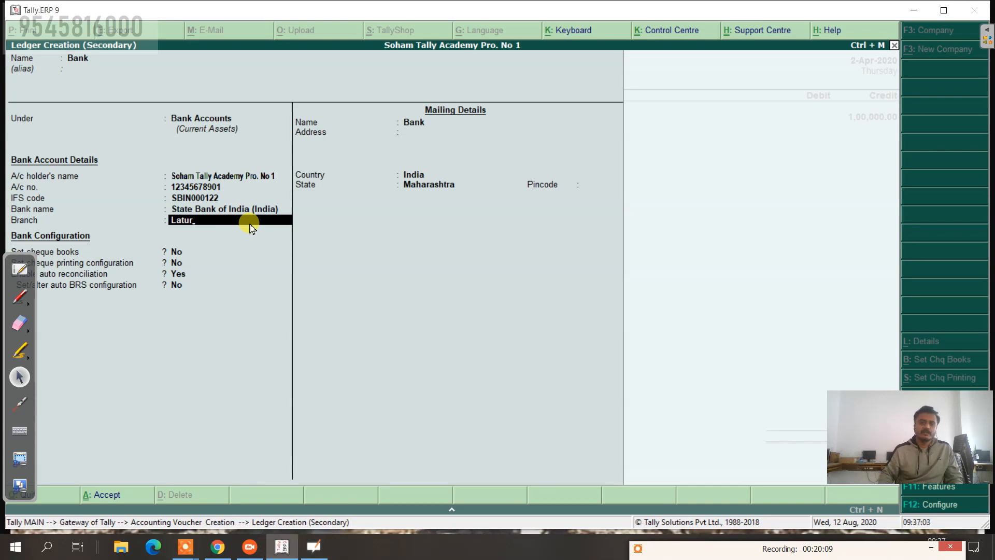
{"action": "key", "text": "Return"}
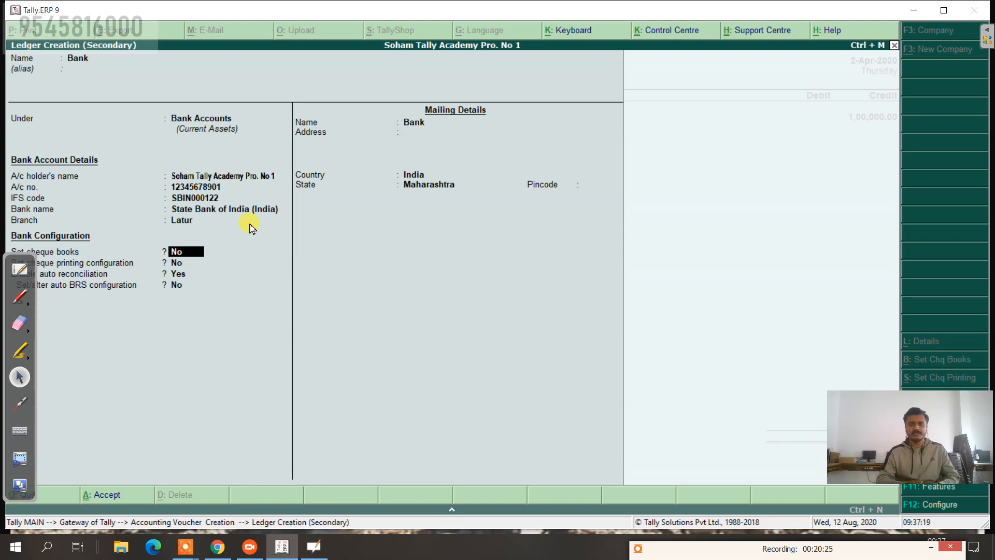
{"action": "key", "text": "Return"}
{"action": "key", "text": "Return"}
{"action": "key", "text": "Return"}
{"action": "key", "text": "Return"}
{"action": "key", "text": "Return"}
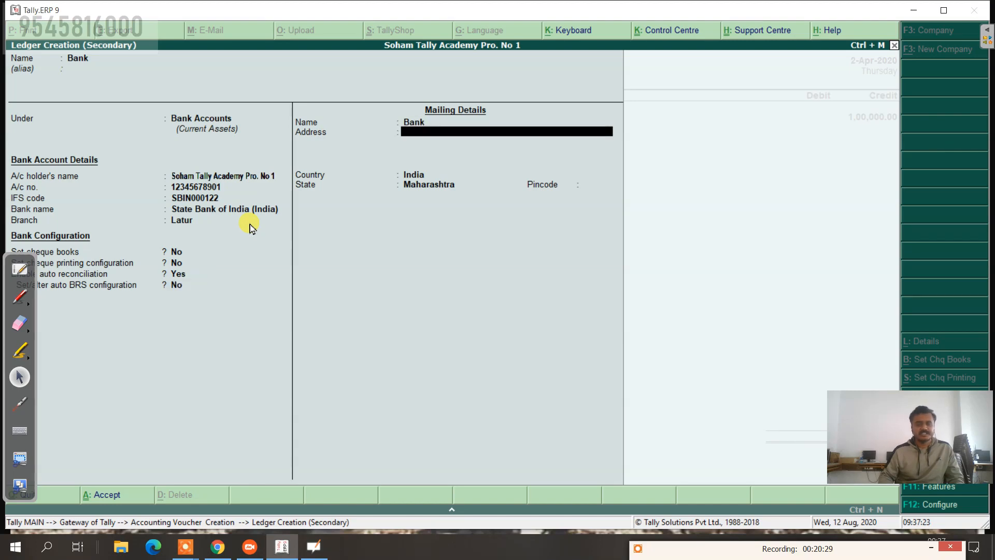
{"action": "key", "text": "Return"}
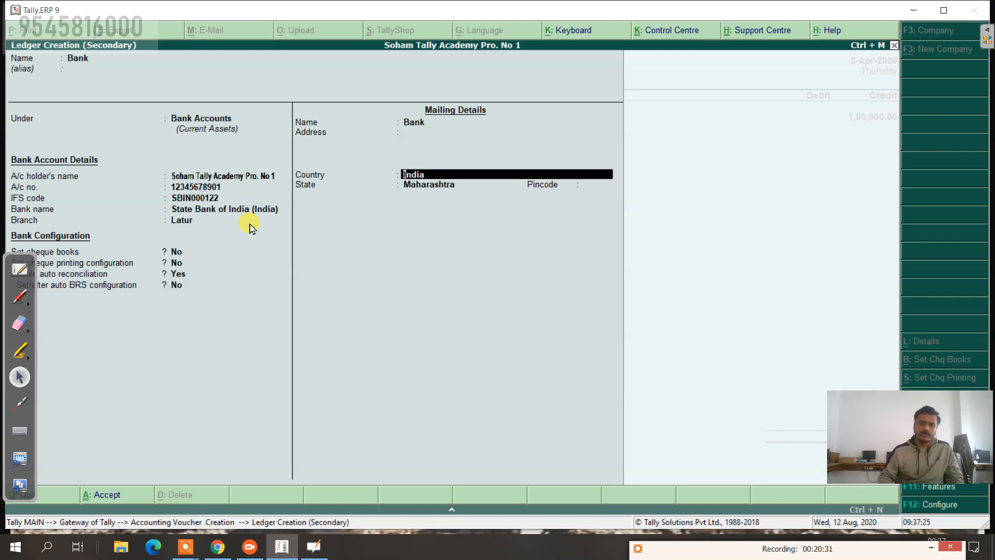
{"action": "key", "text": "Return"}
{"action": "key", "text": "Return"}
{"action": "key", "text": "Return"}
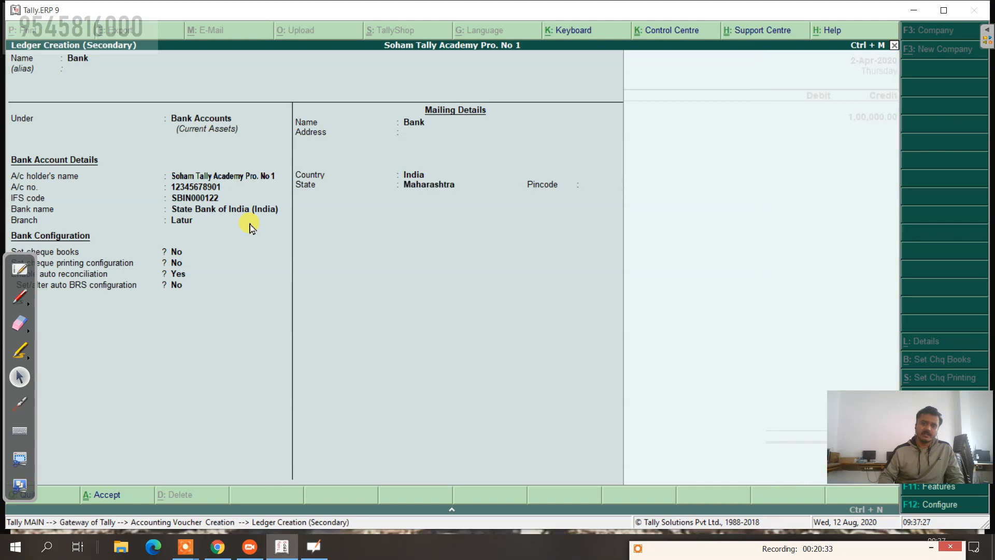
{"action": "key", "text": "Return"}
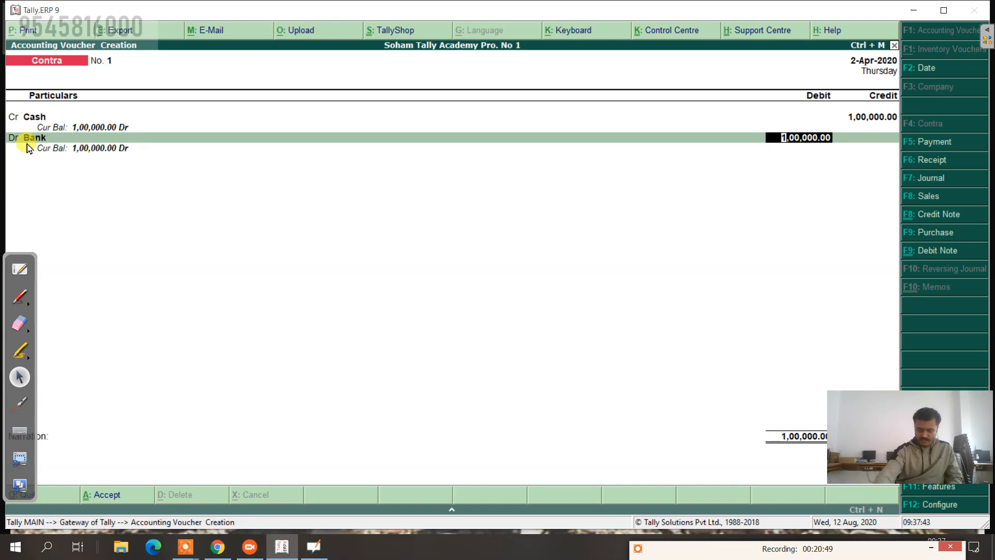
Step: Clear the Bank debit and abandon an empty new ledger form, returning to the voucher
{"action": "key", "text": "BackSpace"}
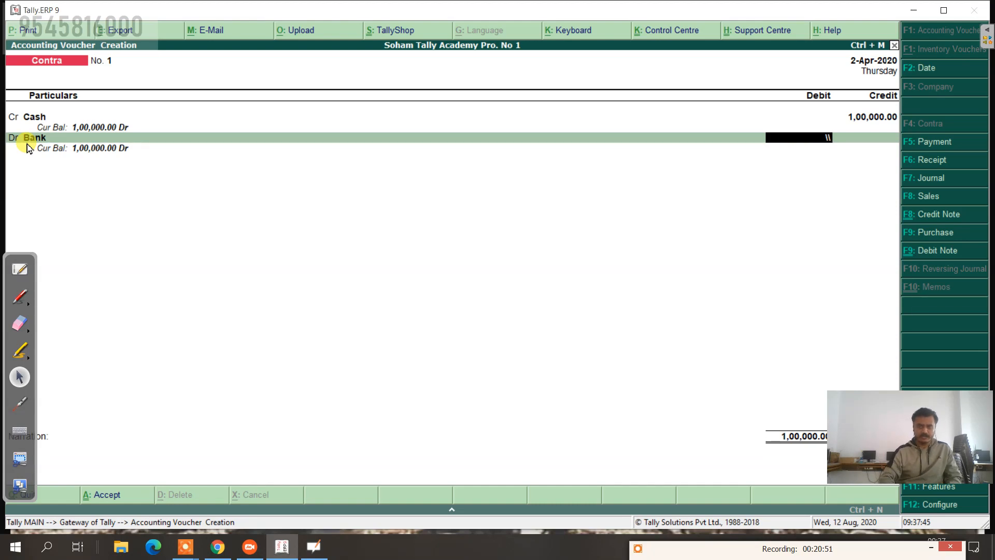
{"action": "key", "text": "BackSpace"}
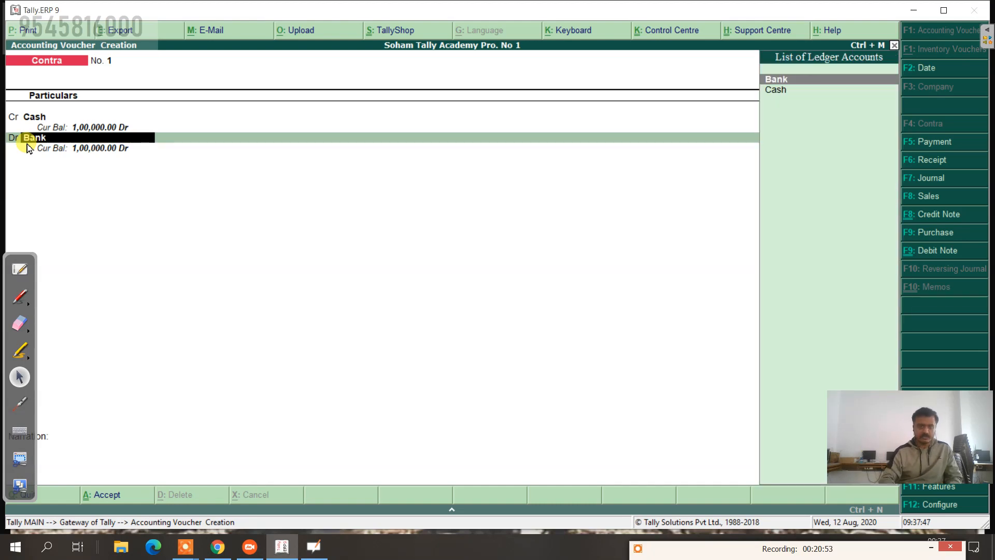
{"action": "key", "text": "alt+c"}
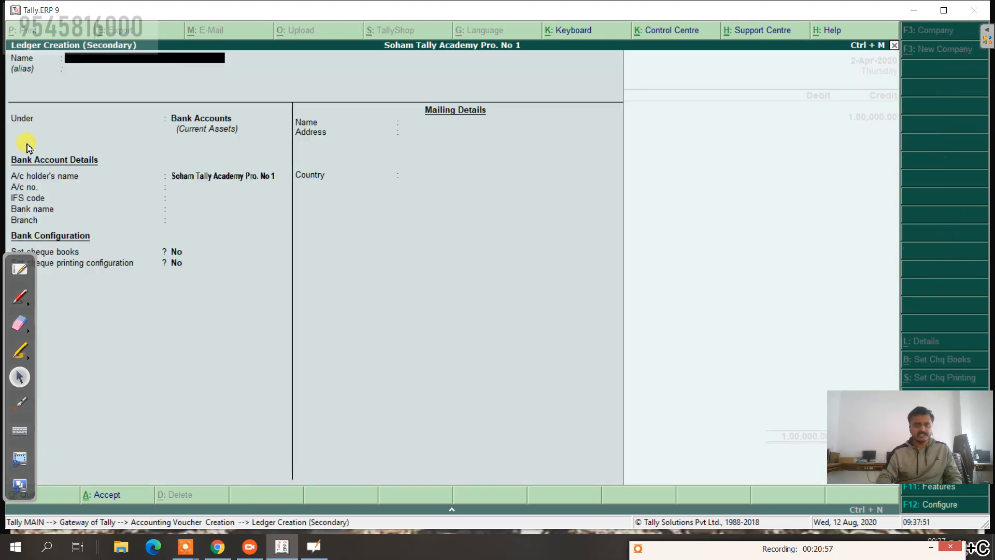
{"action": "key", "text": "Escape"}
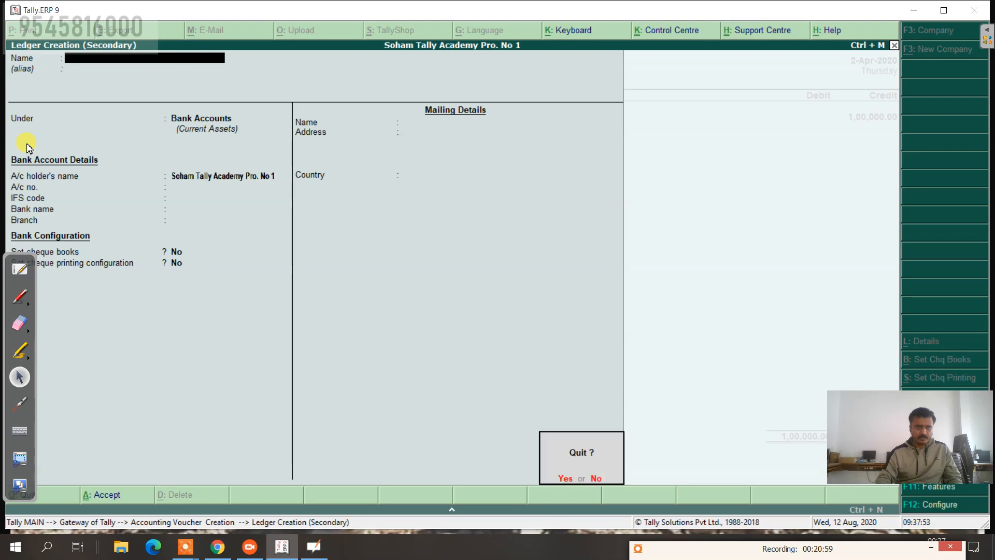
{"action": "key", "text": "Return"}
{"action": "key", "text": "Return"}
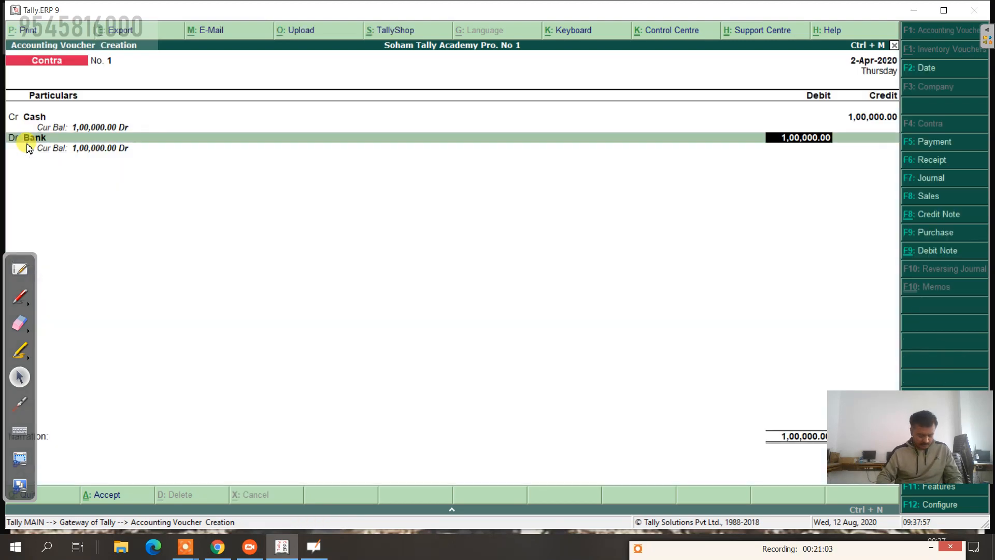
Step: Use the calculator's 100*50 to debit Bank 5,000.00 and accept its bank allocation
{"action": "key", "text": "ctrl+n"}
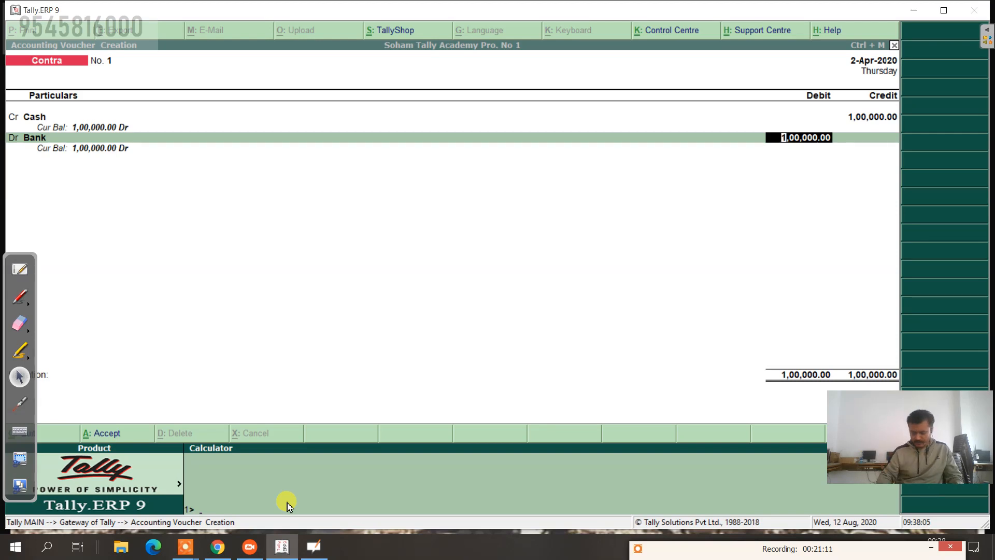
{"action": "key", "text": "ctrl+n"}
{"action": "type", "text": "100"}
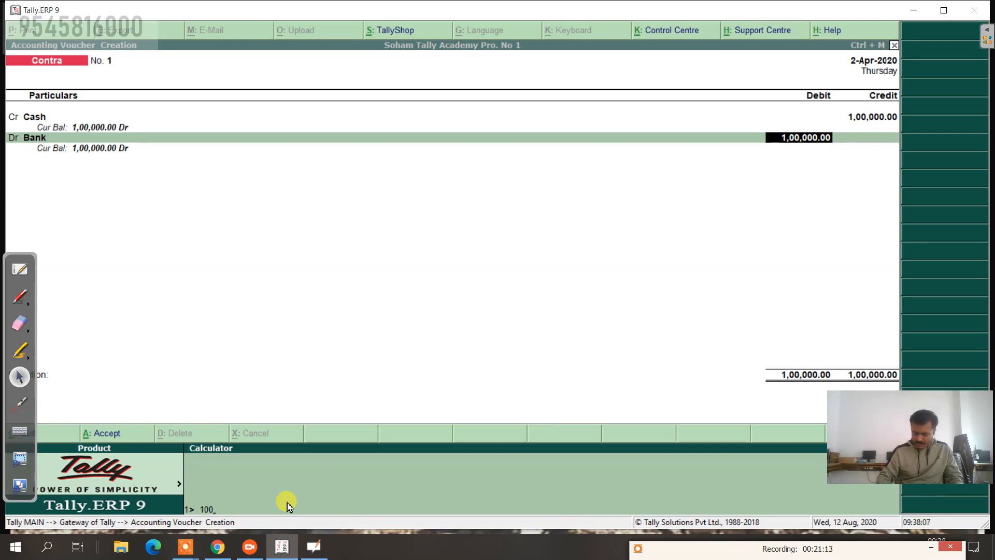
{"action": "type", "text": "*50"}
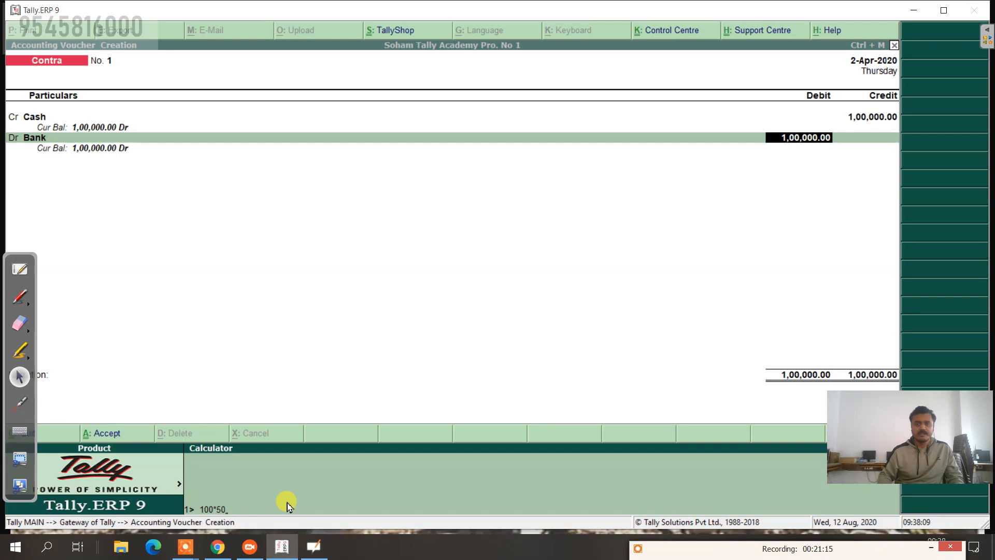
{"action": "key", "text": "Return"}
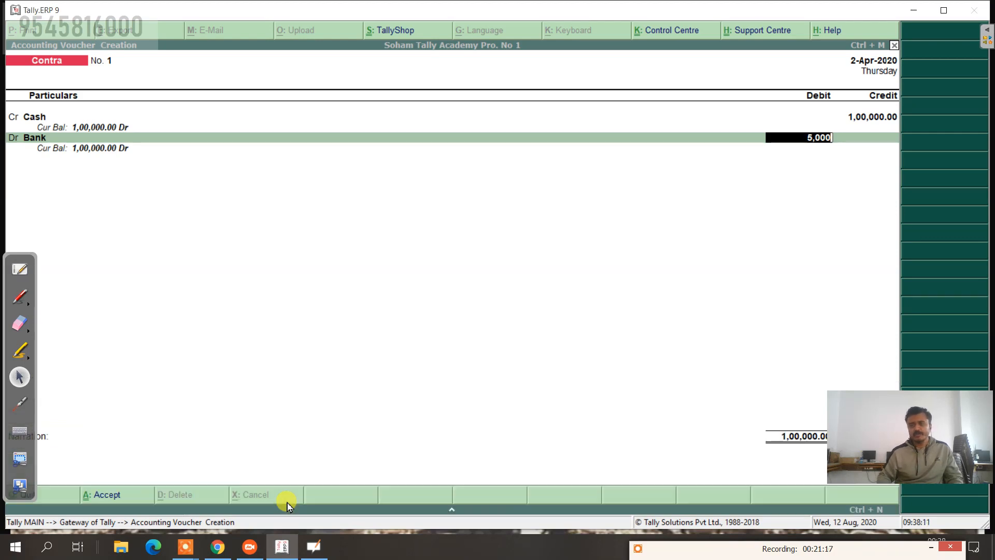
{"action": "key", "text": "Return"}
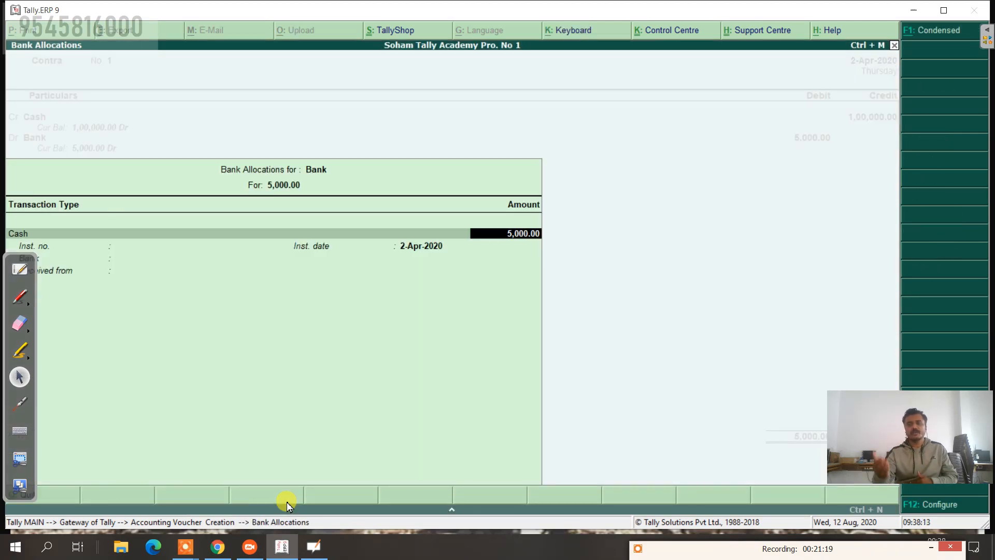
{"action": "key", "text": "Return"}
{"action": "key", "text": "Return"}
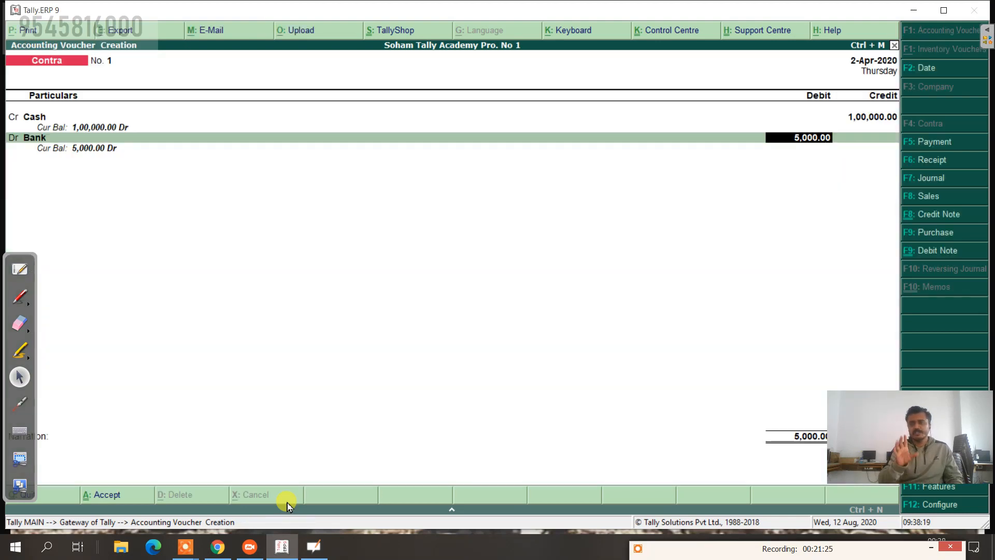
Step: Change Bank's debit to 1,00,000 and open its Cash Denominations screen
{"action": "key", "text": "BackSpace"}
{"action": "type", "text": "1,00,"}
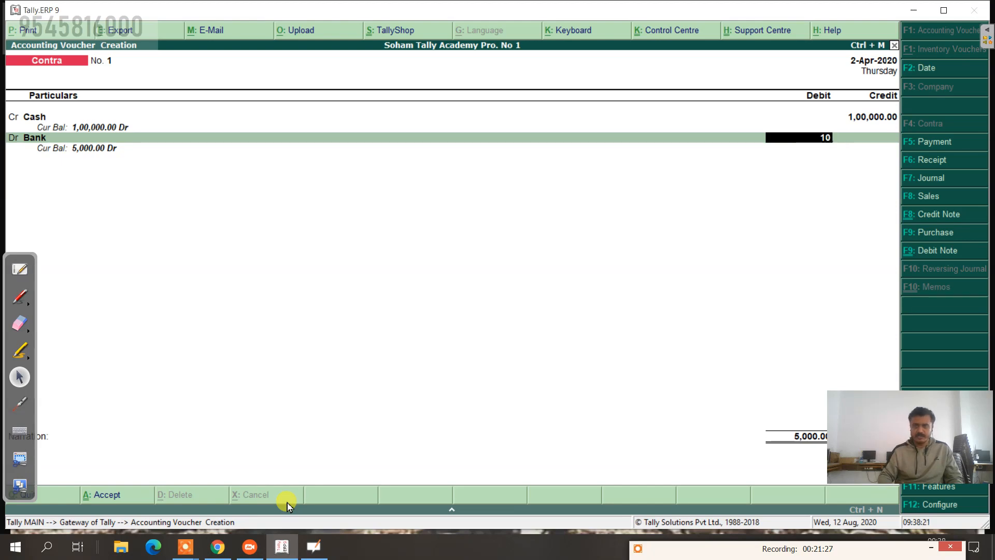
{"action": "type", "text": "0000"}
{"action": "key", "text": "Return"}
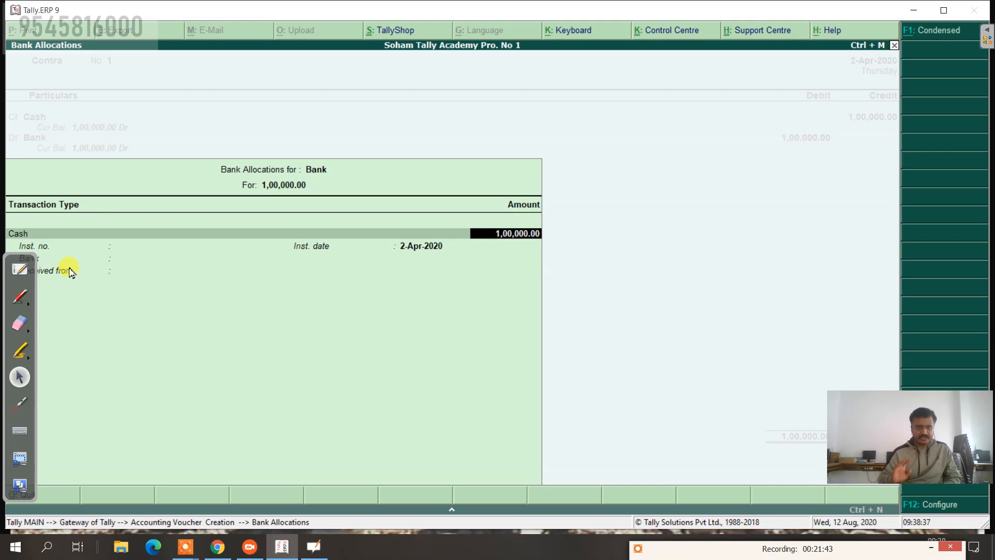
{"action": "key", "text": "Return"}
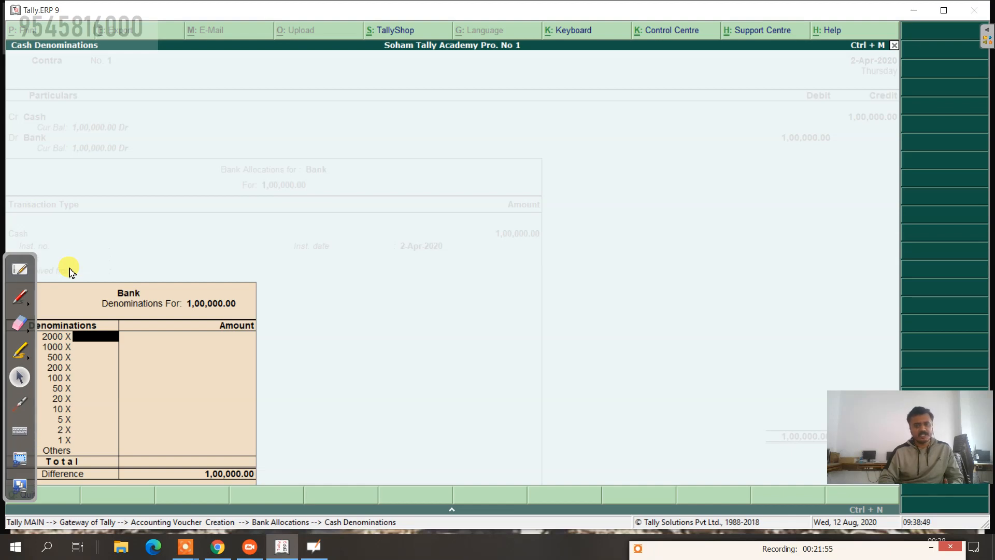
{"action": "key", "text": "Escape"}
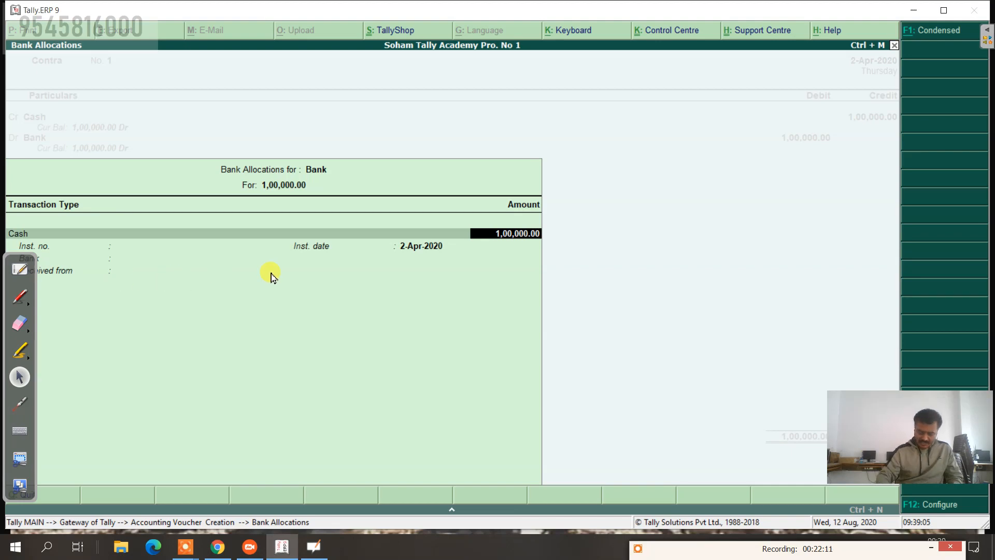
{"action": "key", "text": "Return"}
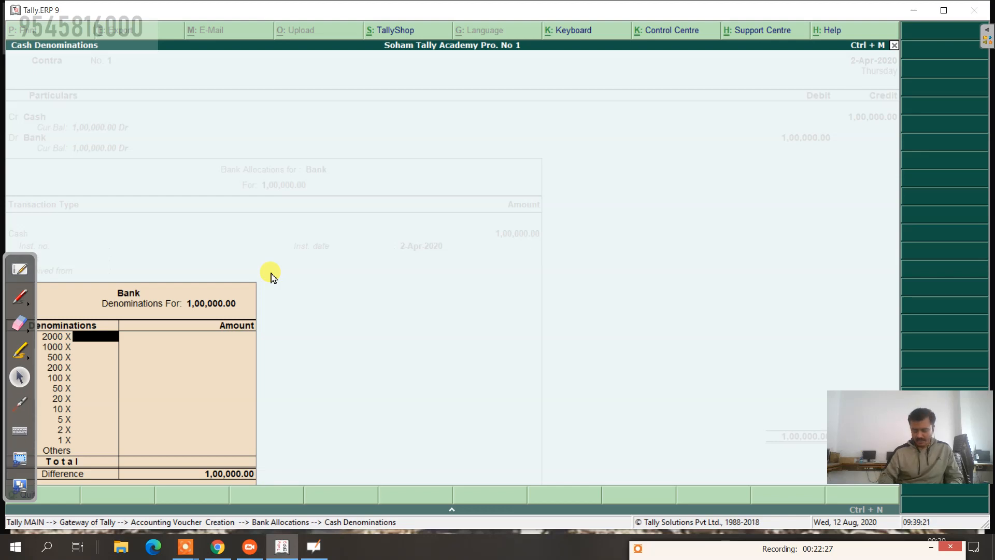
Step: Correct the 2000-note count from 50 to 25 in Cash Denominations
{"action": "type", "text": "50"}
{"action": "key", "text": "Return"}
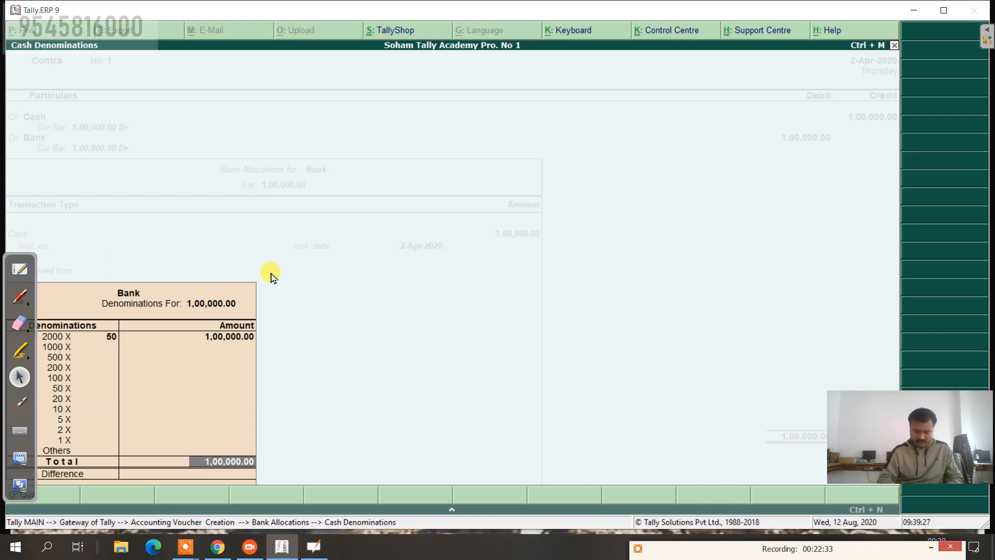
{"action": "key", "text": "Up"}
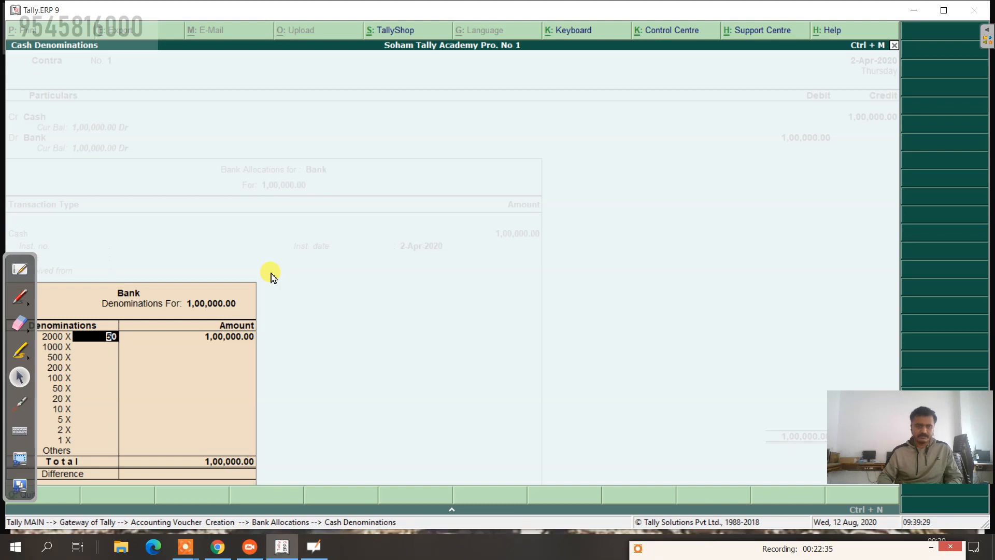
{"action": "type", "text": "25"}
{"action": "key", "text": "Return"}
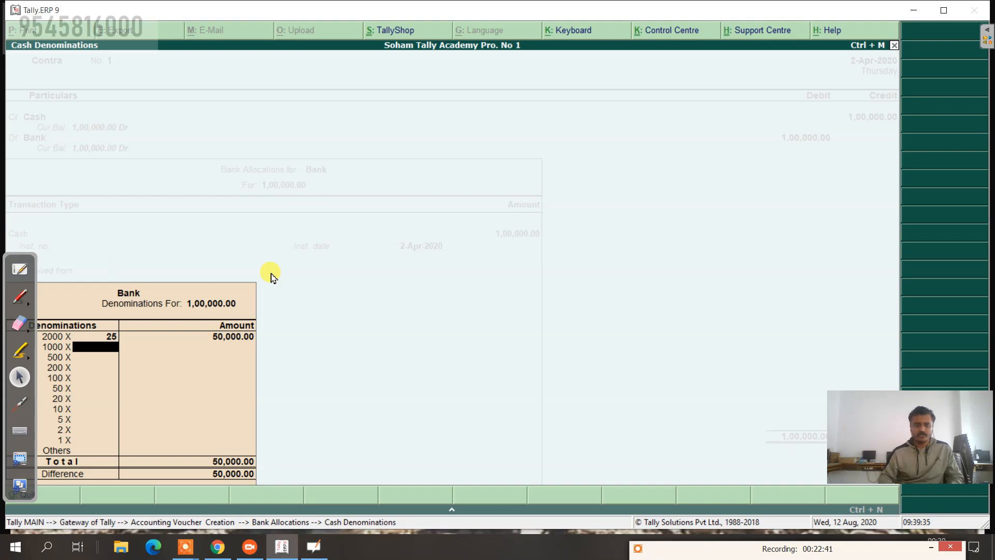
Step: Enter 500 notes of 100, accept the Bank allocation, and bring up the OpenBoard question list
{"action": "key", "text": "Return"}
{"action": "key", "text": "Return"}
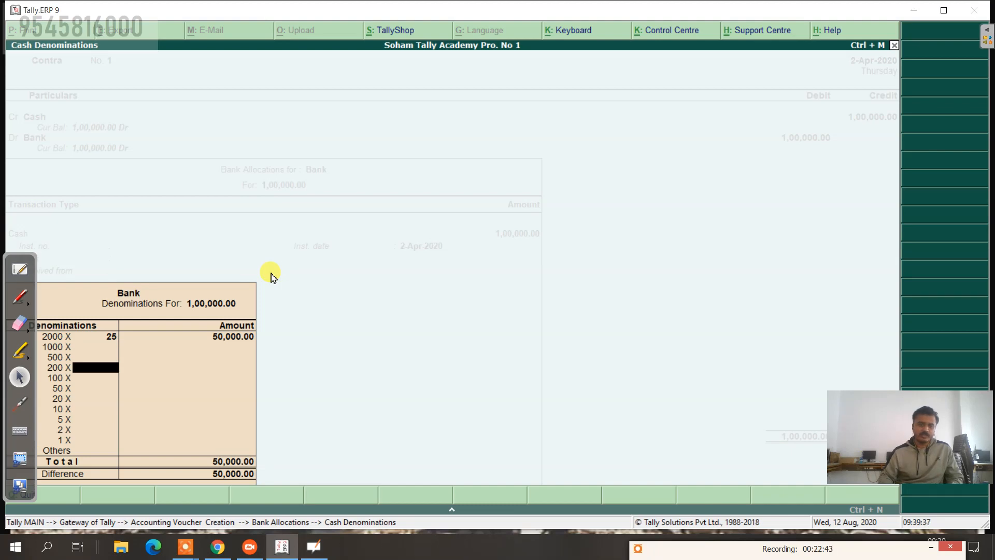
{"action": "key", "text": "Return"}
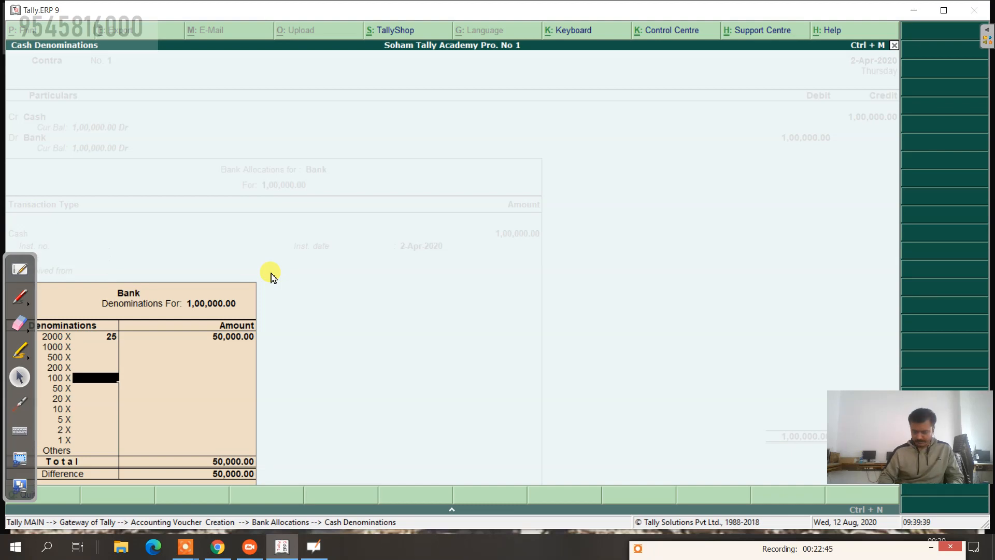
{"action": "type", "text": "500"}
{"action": "key", "text": "Return"}
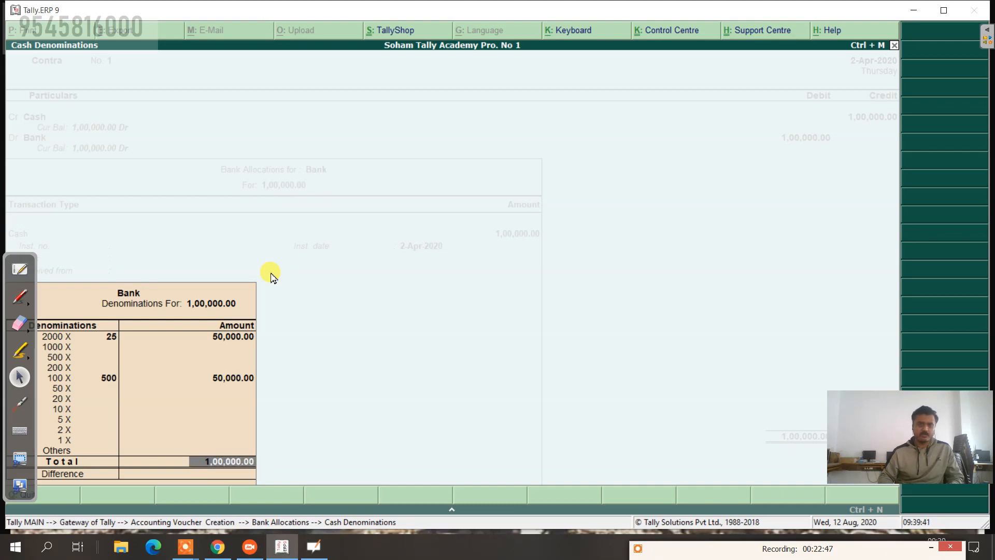
{"action": "key", "text": "Return"}
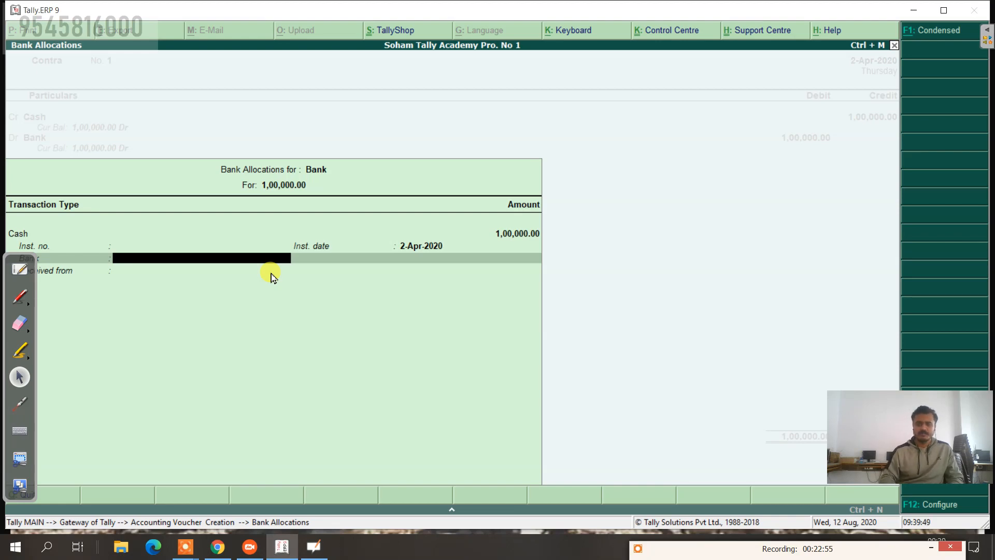
{"action": "key", "text": "Return"}
{"action": "key", "text": "Return"}
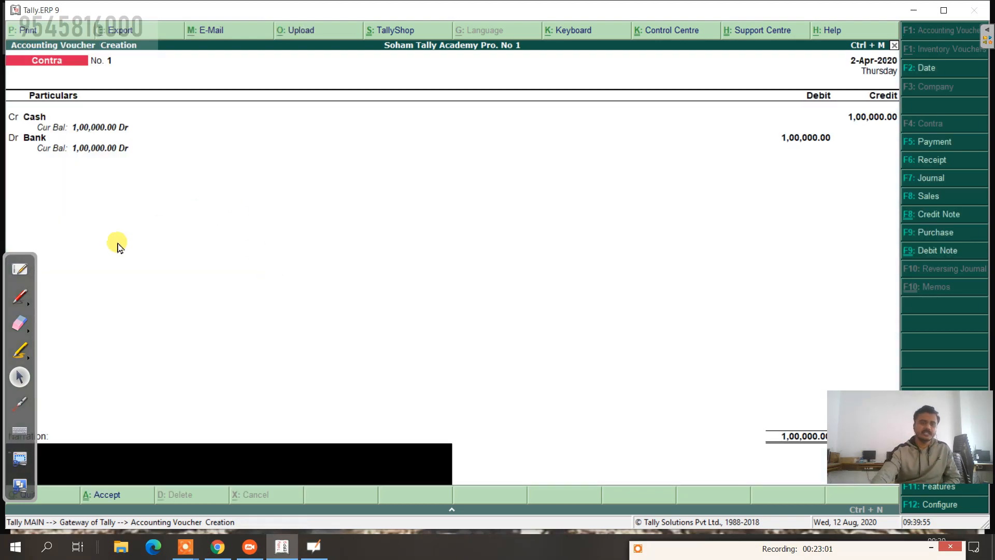
{"action": "left_click", "coordinate": [22, 273]}
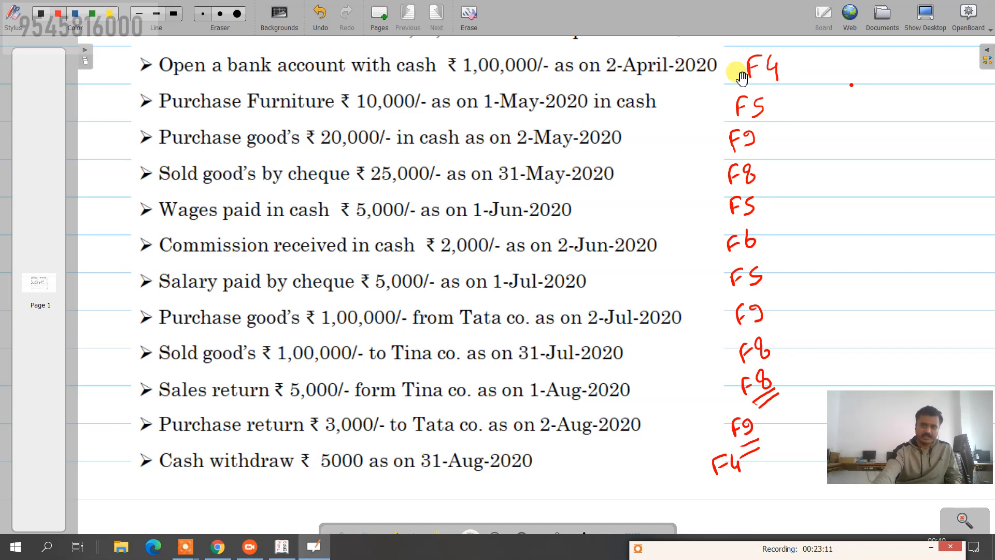
Step: Hide the OpenBoard board so Tally's Contra voucher shows again
{"action": "left_click", "coordinate": [925, 14]}
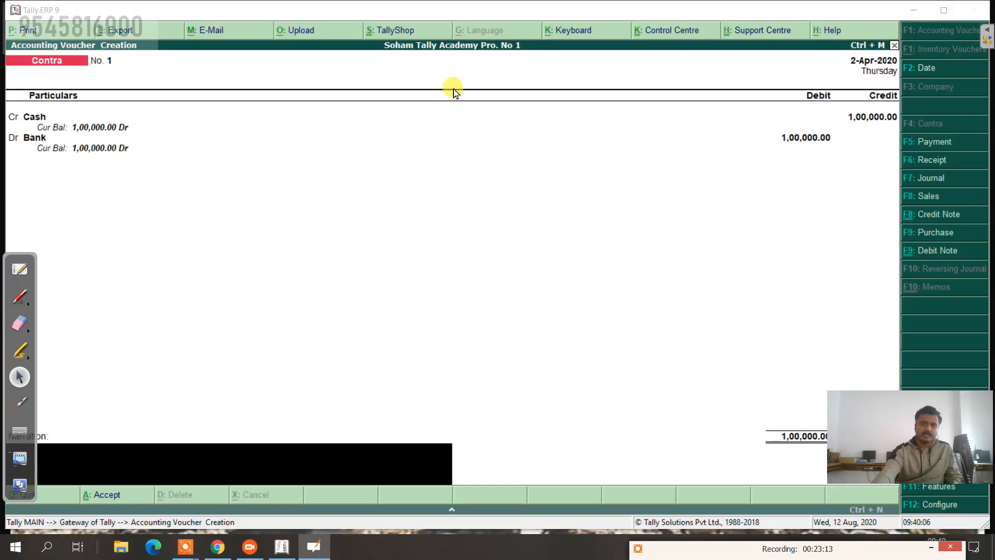
Step: Recheck Bank's 25×2000 and 500×100 denominations, then type the narration 'being open a bank a/c'
{"action": "left_click", "coordinate": [367, 139]}
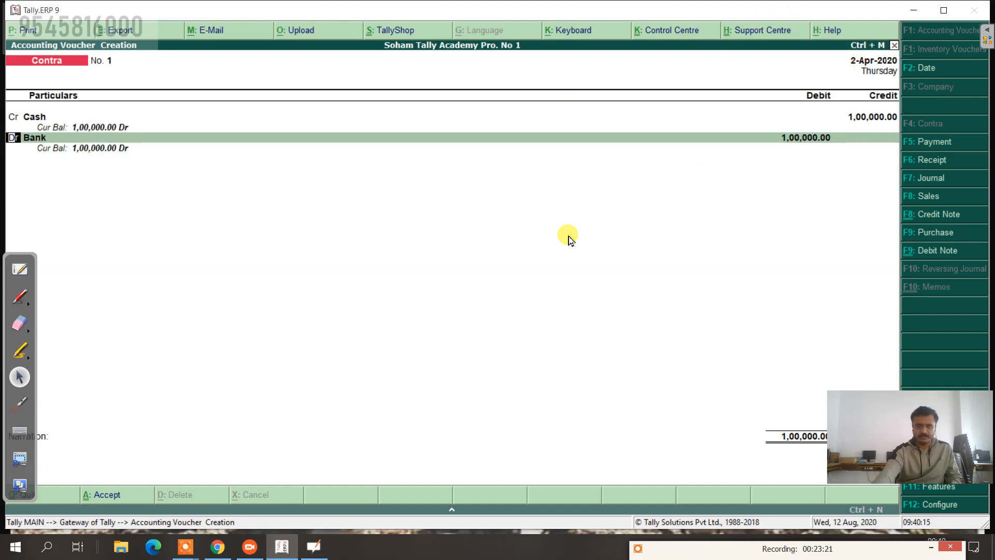
{"action": "key", "text": "Return"}
{"action": "key", "text": "Return"}
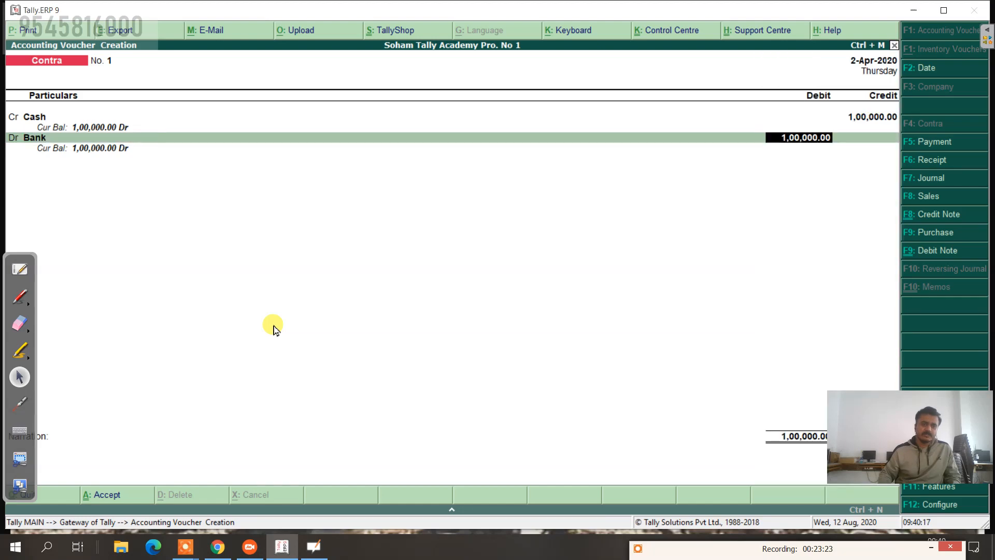
{"action": "key", "text": "Return"}
{"action": "key", "text": "Return"}
{"action": "key", "text": "Return"}
{"action": "key", "text": "Return"}
{"action": "key", "text": "Return"}
{"action": "key", "text": "Return"}
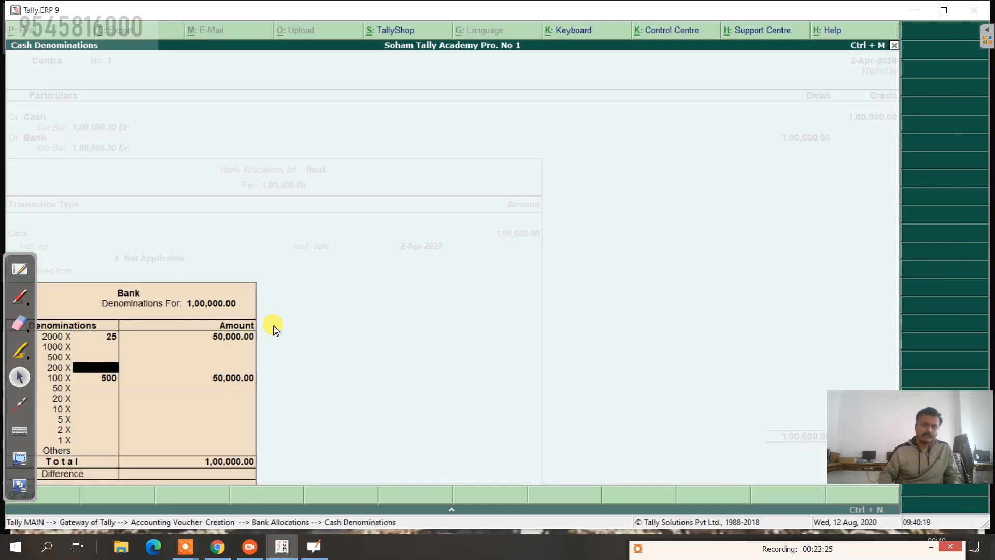
{"action": "key", "text": "Return"}
{"action": "key", "text": "Return"}
{"action": "key", "text": "Return"}
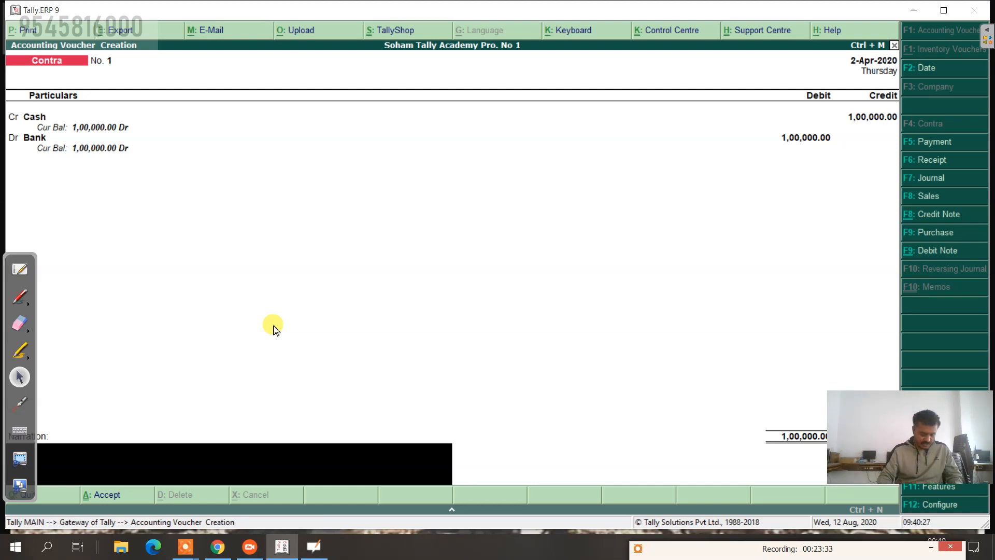
{"action": "type", "text": "be"}
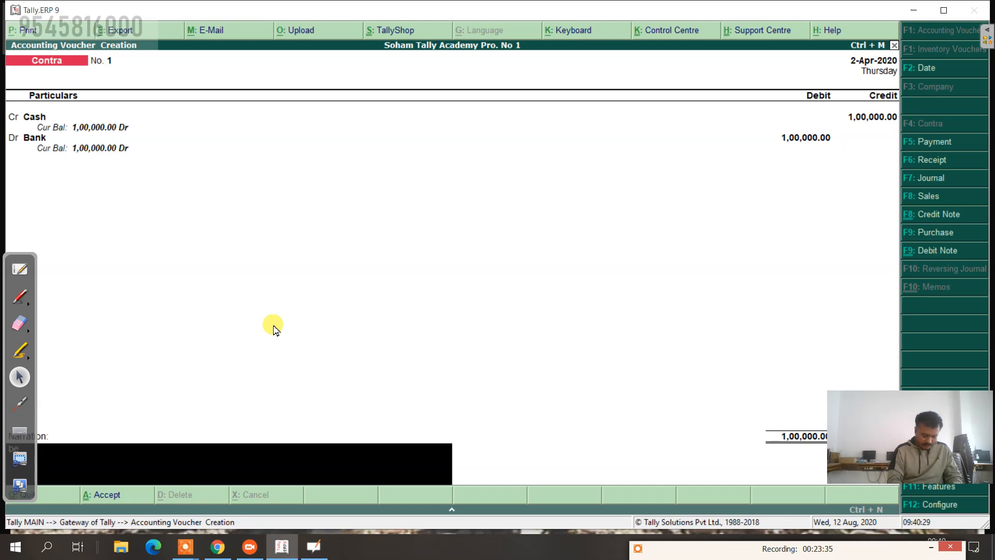
{"action": "type", "text": "ing open a"}
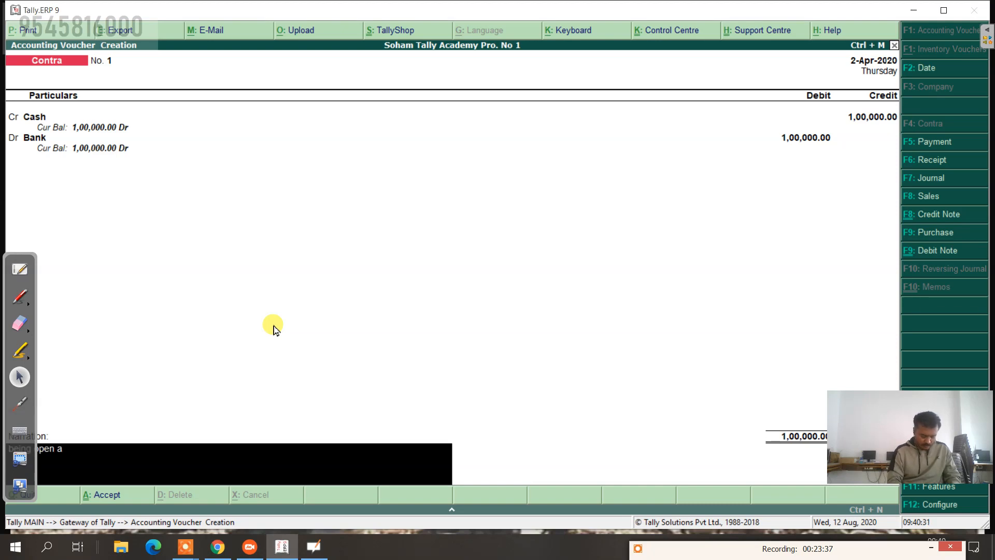
{"action": "type", "text": " bank a/c"}
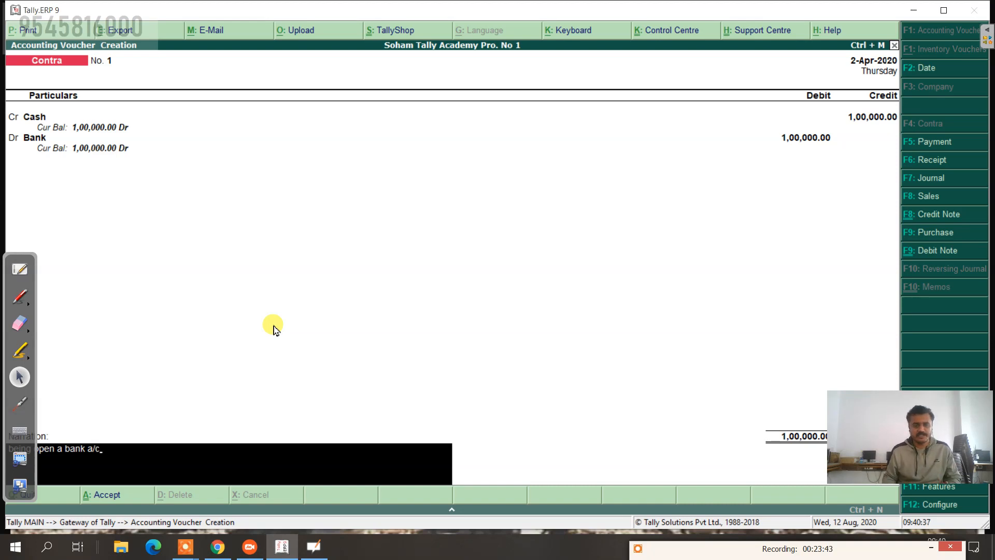
Step: Accept the narration and confirm saving Contra voucher No. 1
{"action": "key", "text": "Return"}
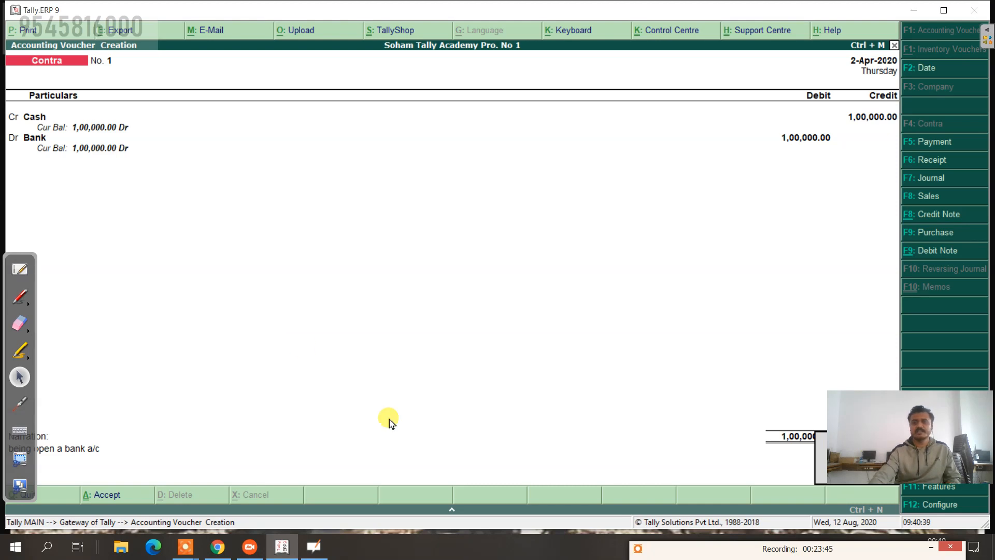
{"action": "left_click_drag", "start_coordinate": [912, 431], "coordinate": [462, 534]}
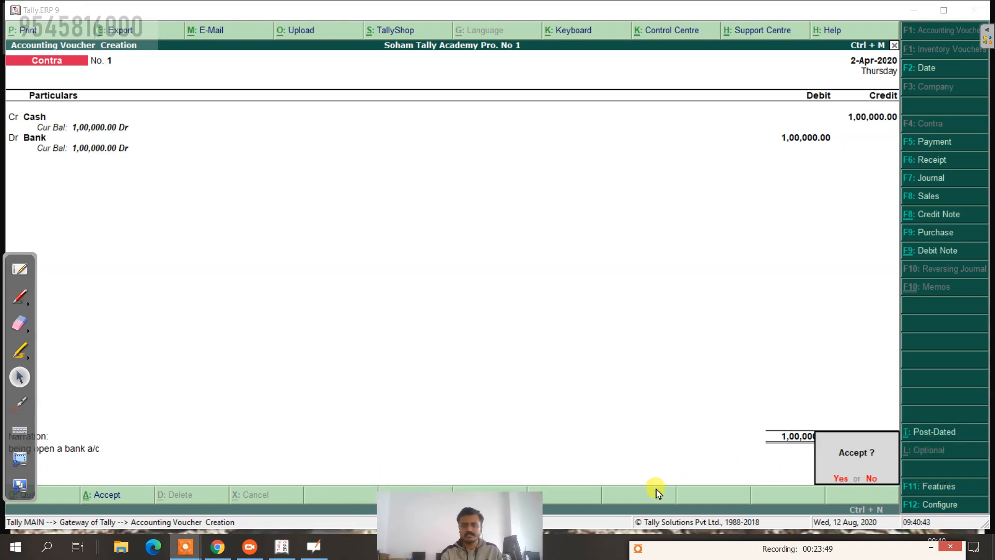
{"action": "left_click", "coordinate": [698, 446]}
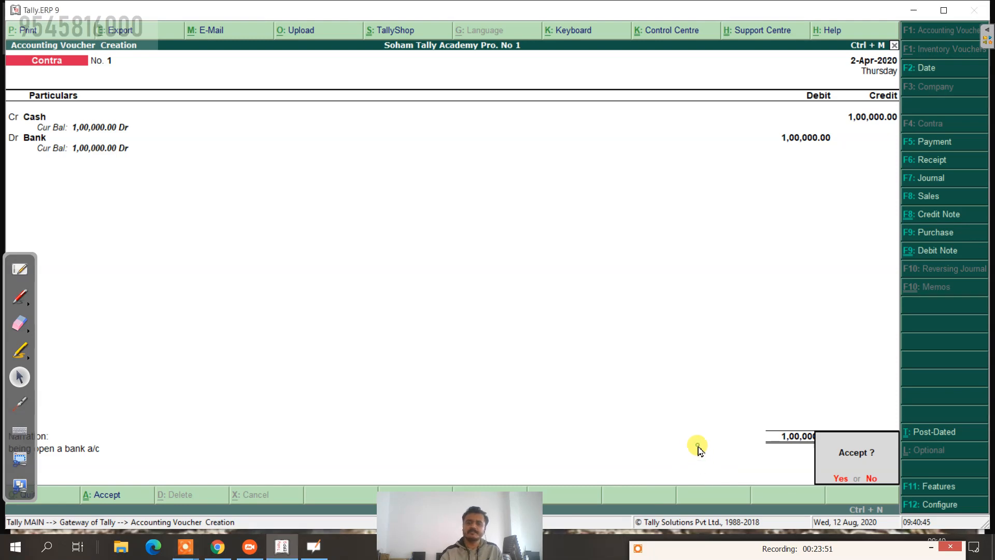
{"action": "key", "text": "Return"}
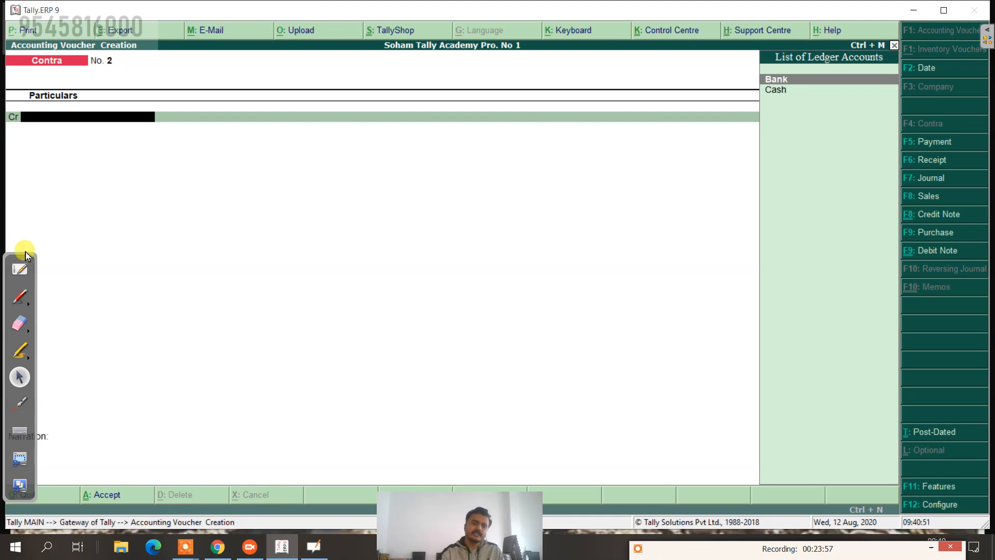
{"action": "left_click", "coordinate": [20, 269]}
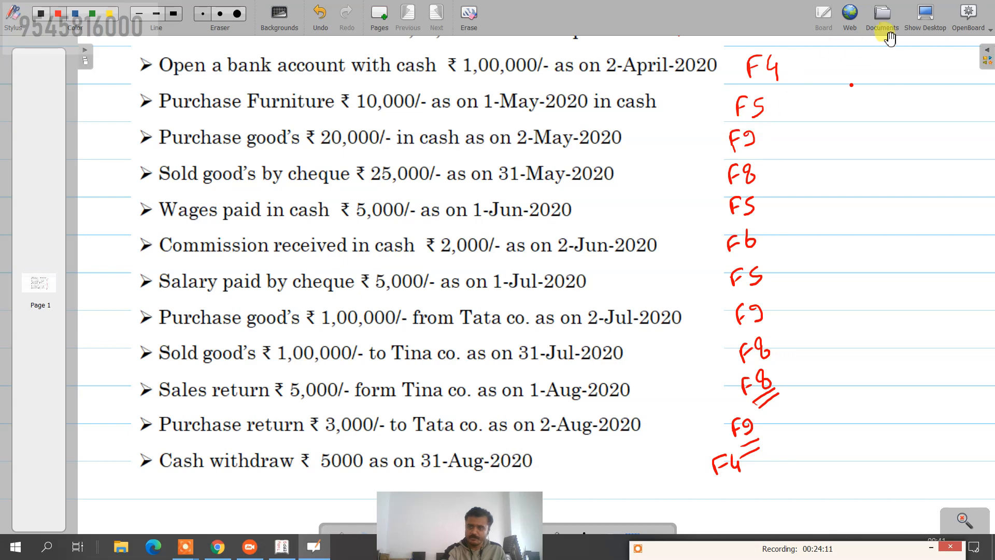
{"action": "left_click", "coordinate": [925, 16]}
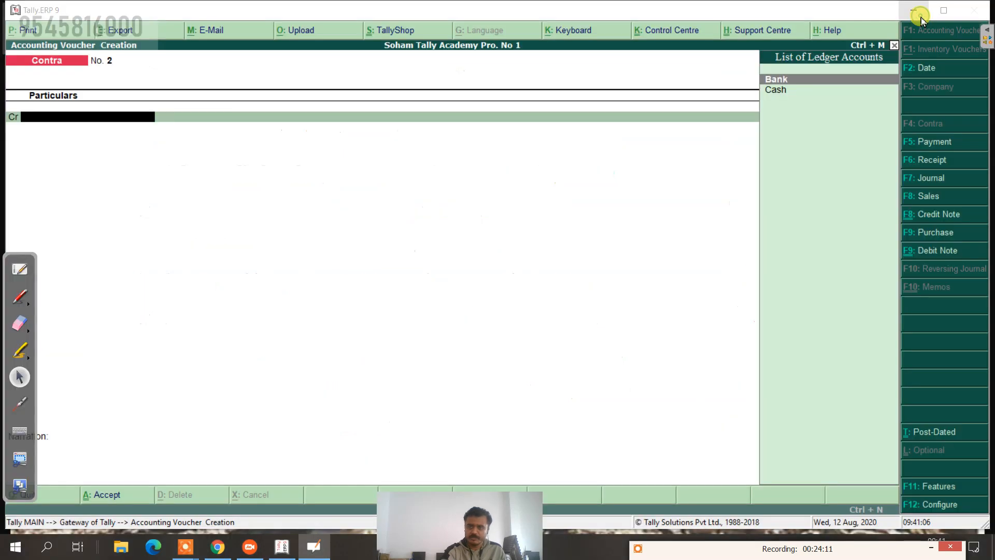
Step: Start a Payment voucher and set its date to 1-May-2020
{"action": "left_click", "coordinate": [931, 149]}
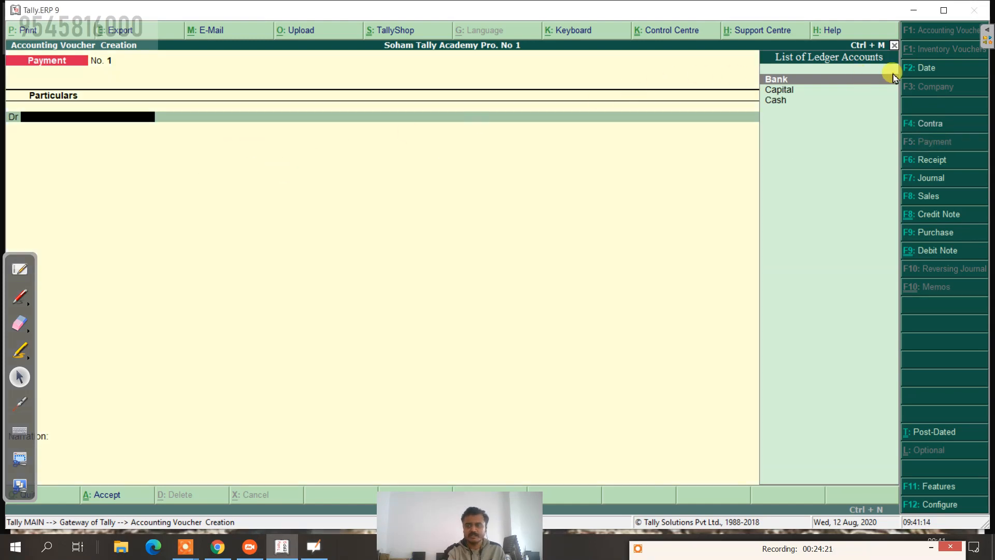
{"action": "left_click", "coordinate": [911, 68]}
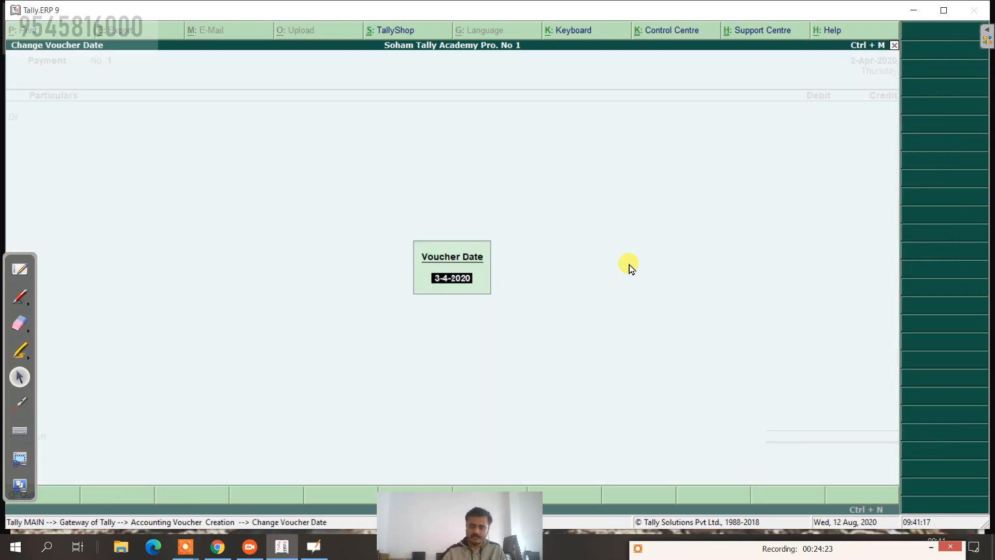
{"action": "type", "text": "1.5"}
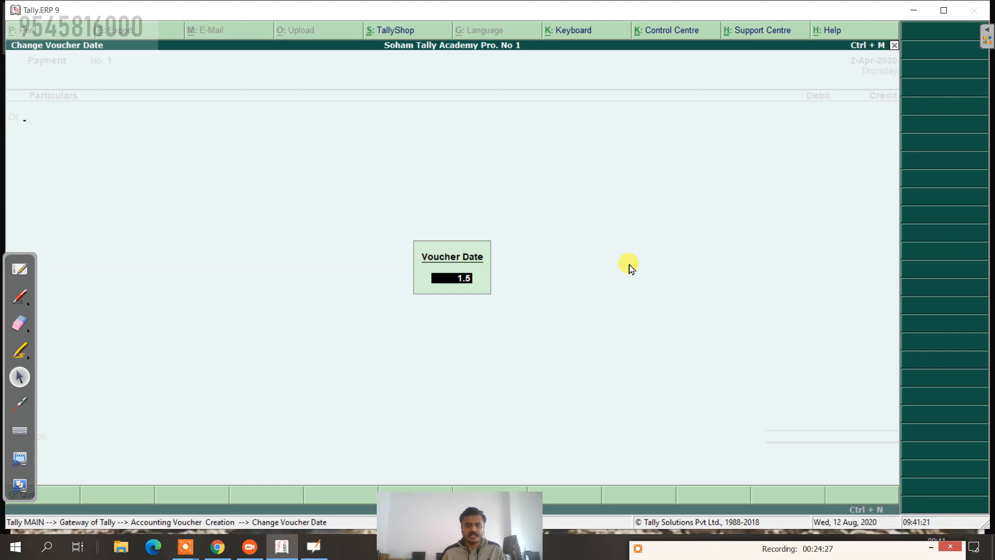
{"action": "key", "text": "Return"}
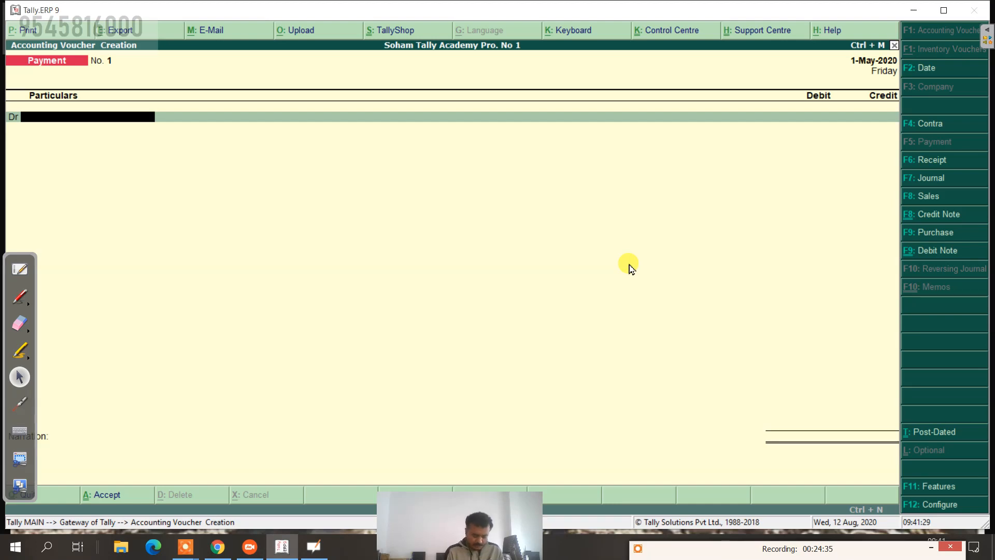
Step: Open a new Ledger Creation form for the voucher's debit line with Alt+C
{"action": "key", "text": "Return"}
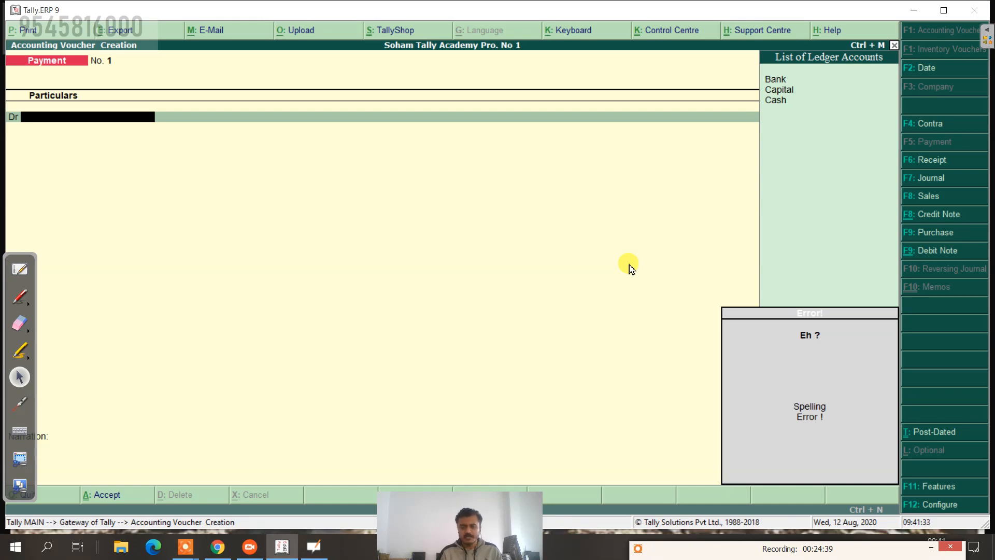
{"action": "left_click", "coordinate": [730, 550]}
{"action": "left_click_drag", "start_coordinate": [731, 553], "coordinate": [661, 559]}
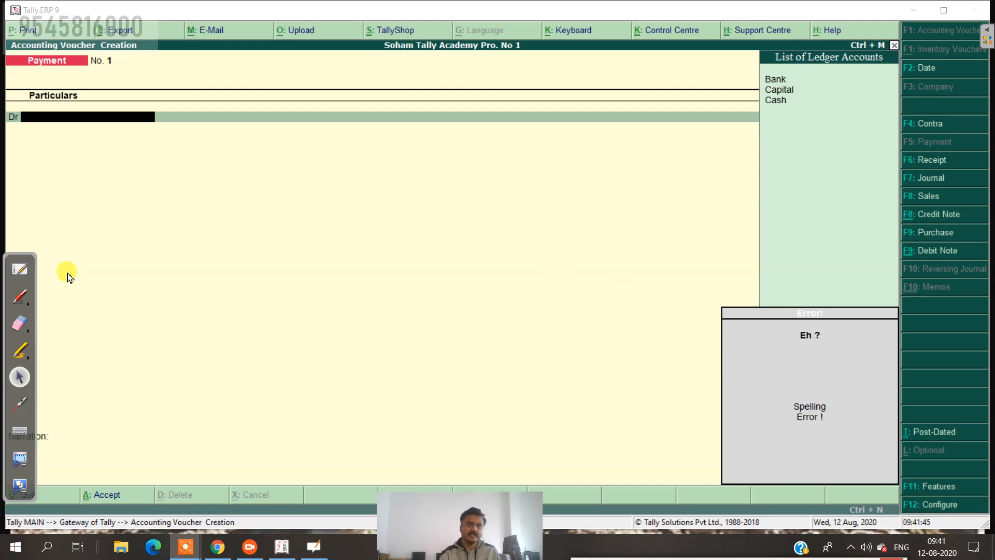
{"action": "left_click", "coordinate": [74, 119]}
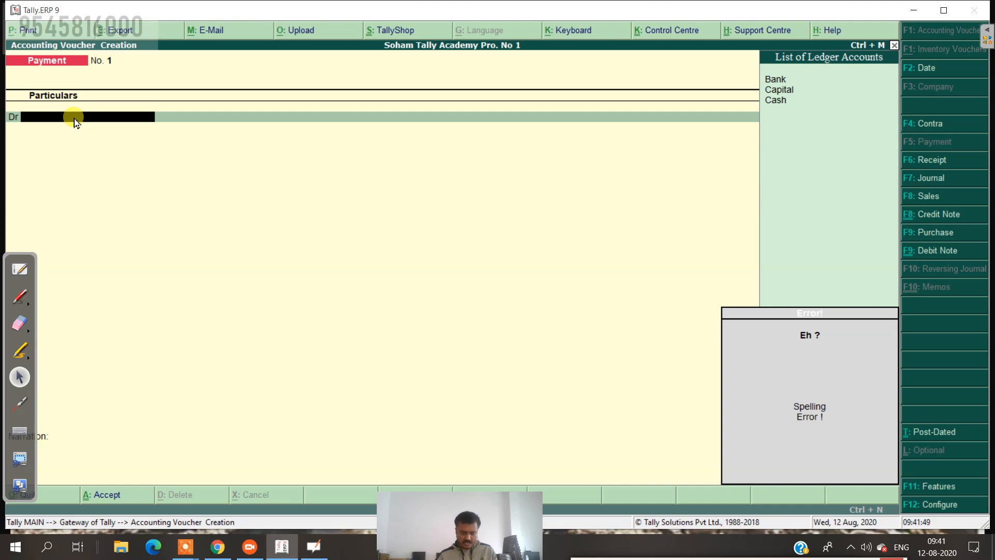
{"action": "key", "text": "alt+c"}
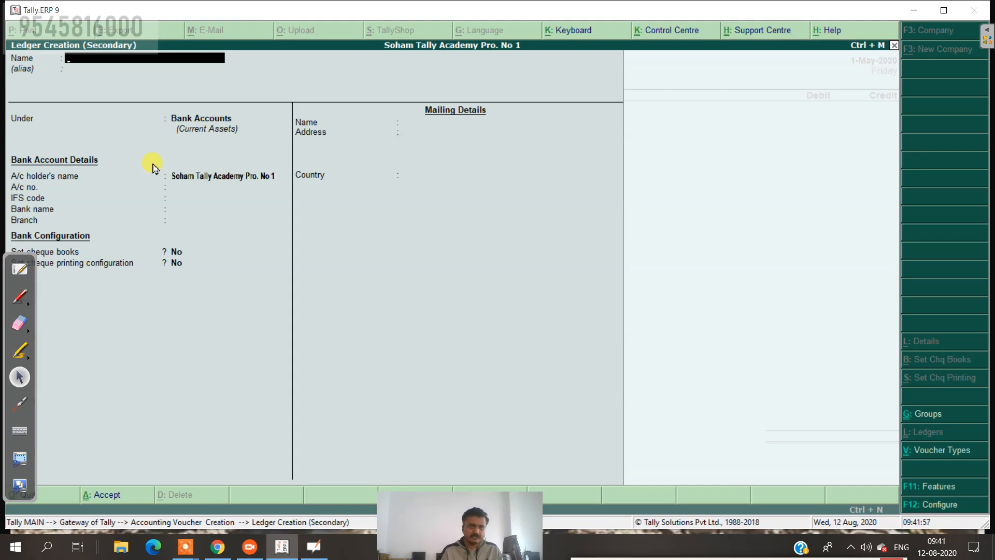
Step: Create a ledger named 'Furniture' under Fixed Assets, leaving other fields at their defaults
{"action": "type", "text": "Furn"}
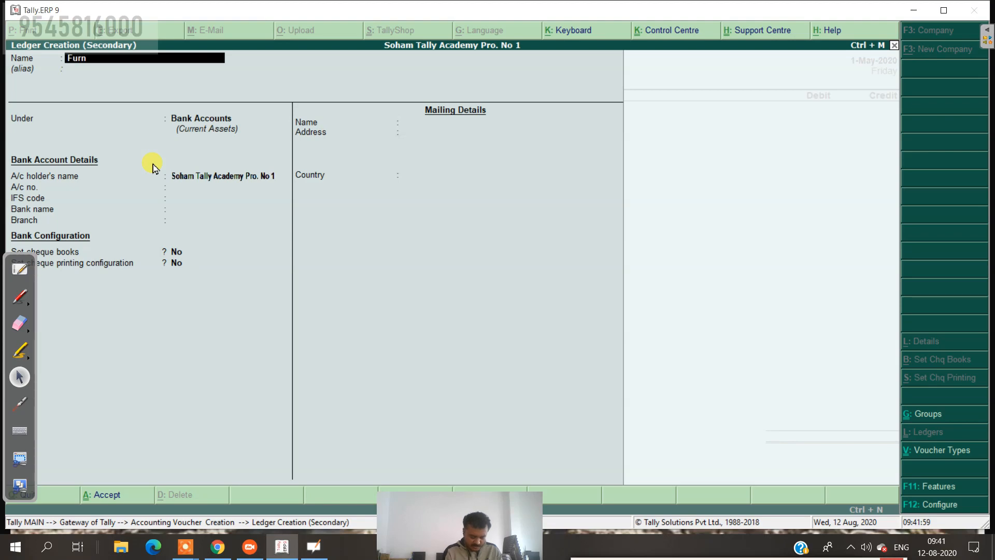
{"action": "type", "text": "iture"}
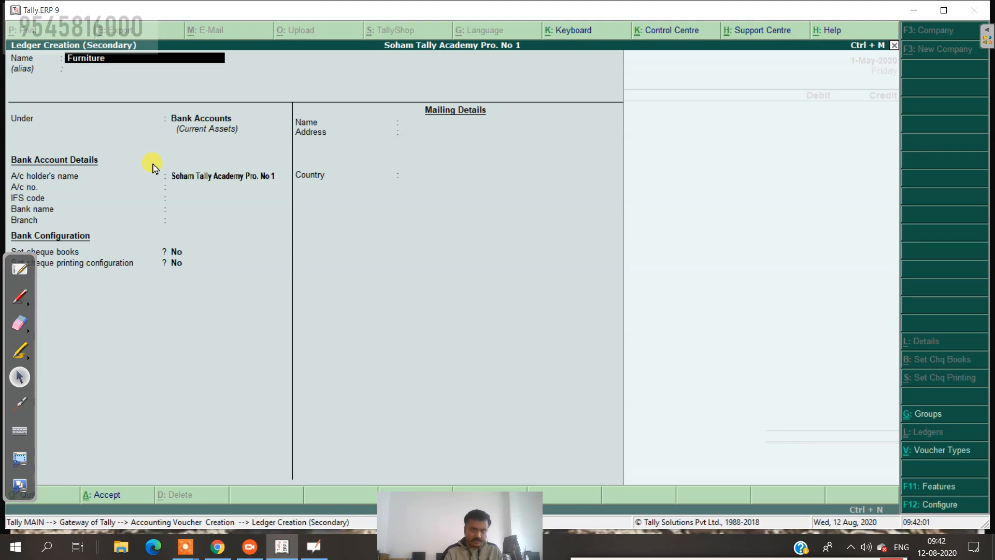
{"action": "key", "text": "Return"}
{"action": "key", "text": "Return"}
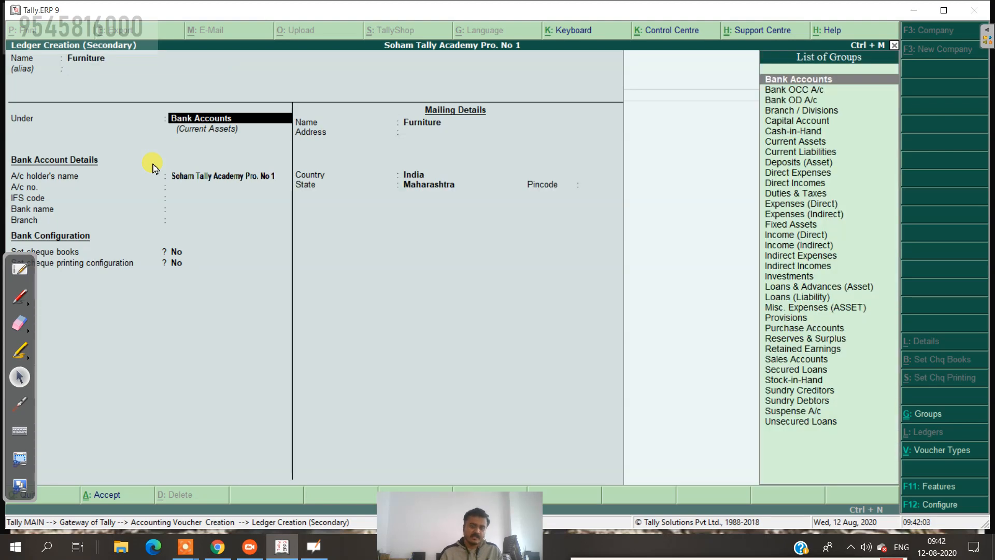
{"action": "type", "text": "F"}
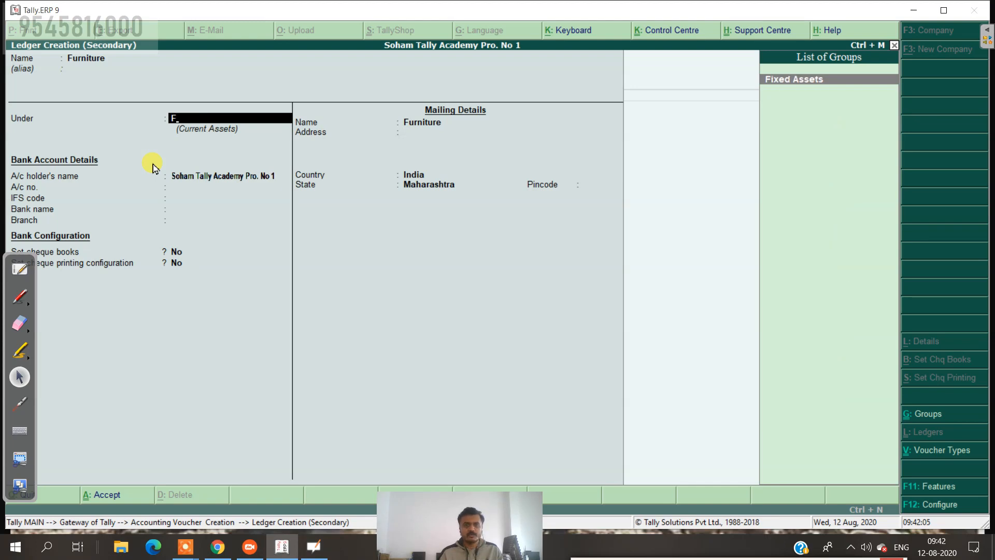
{"action": "key", "text": "Return"}
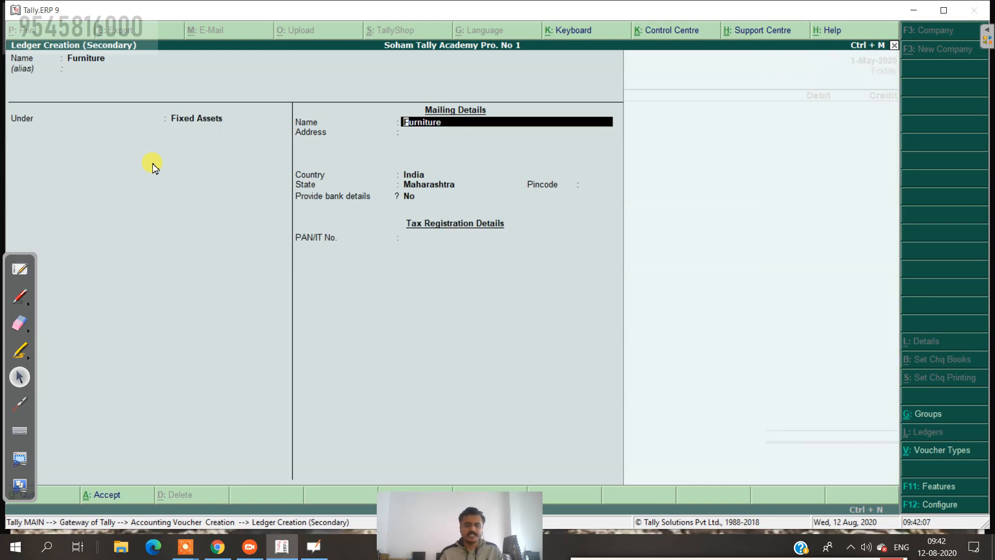
{"action": "key", "text": "Return"}
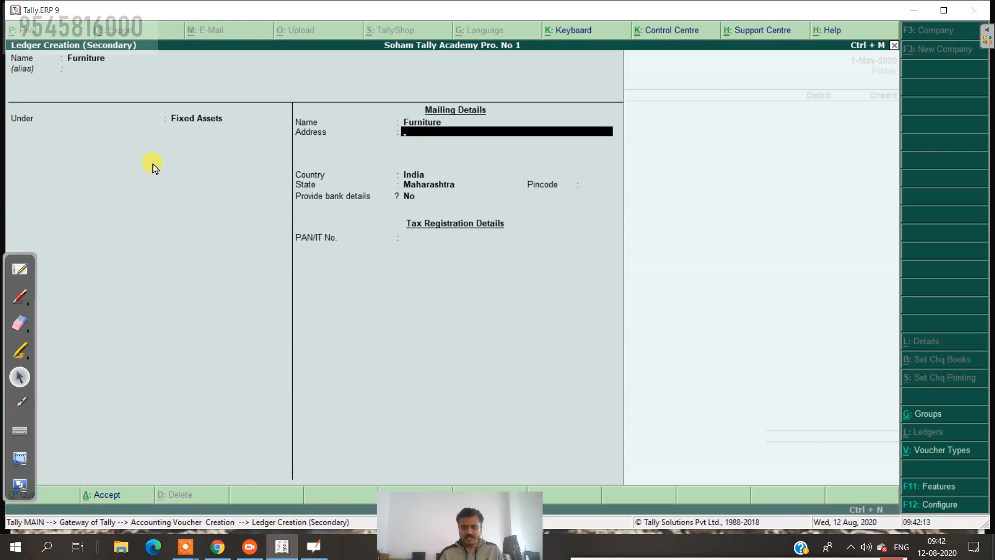
{"action": "key", "text": "Return"}
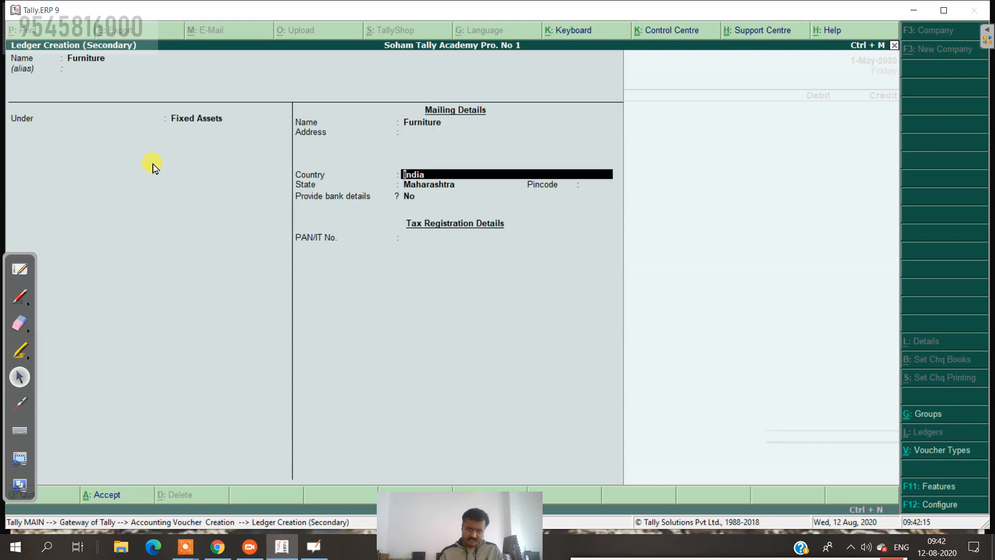
{"action": "key", "text": "Return"}
{"action": "key", "text": "Return"}
{"action": "key", "text": "Return"}
{"action": "key", "text": "Return"}
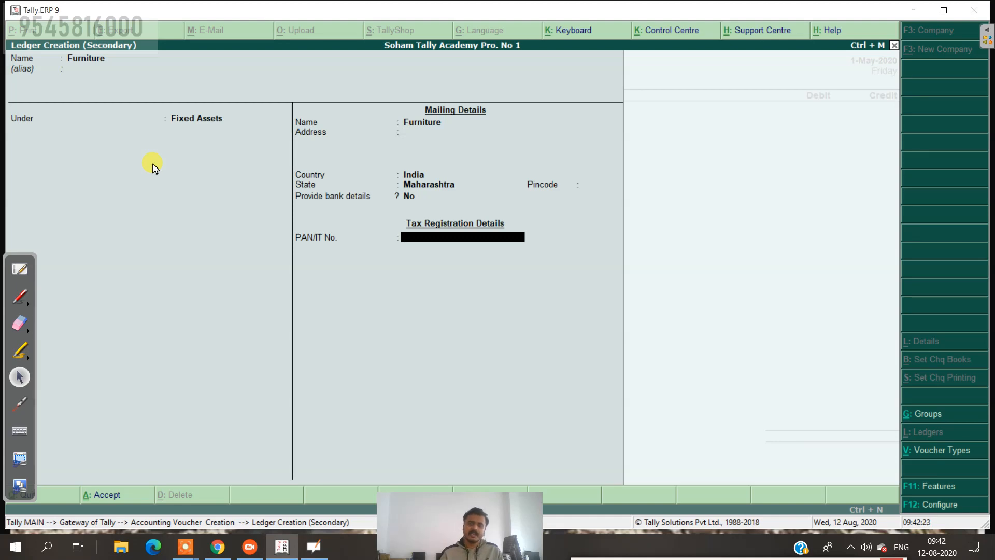
{"action": "key", "text": "Return"}
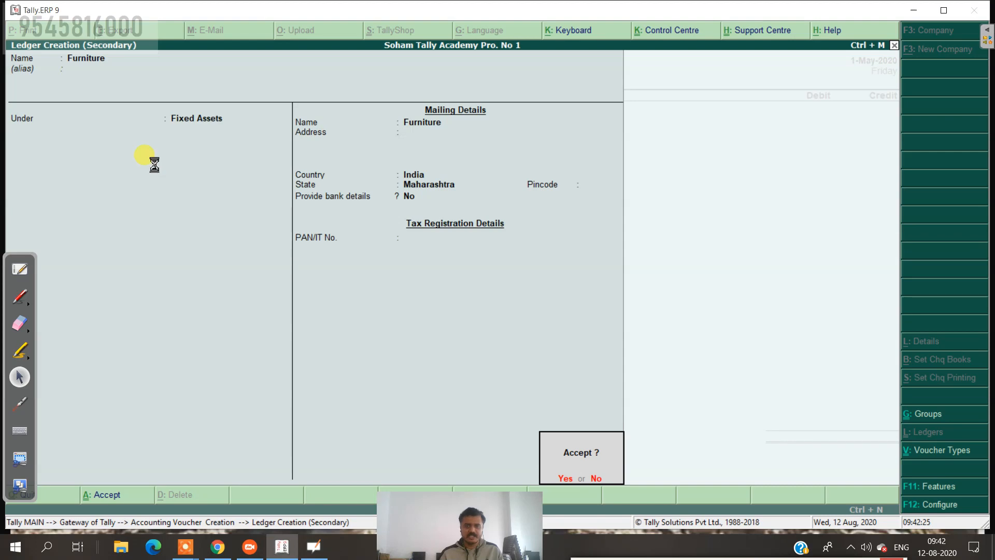
{"action": "key", "text": "Return"}
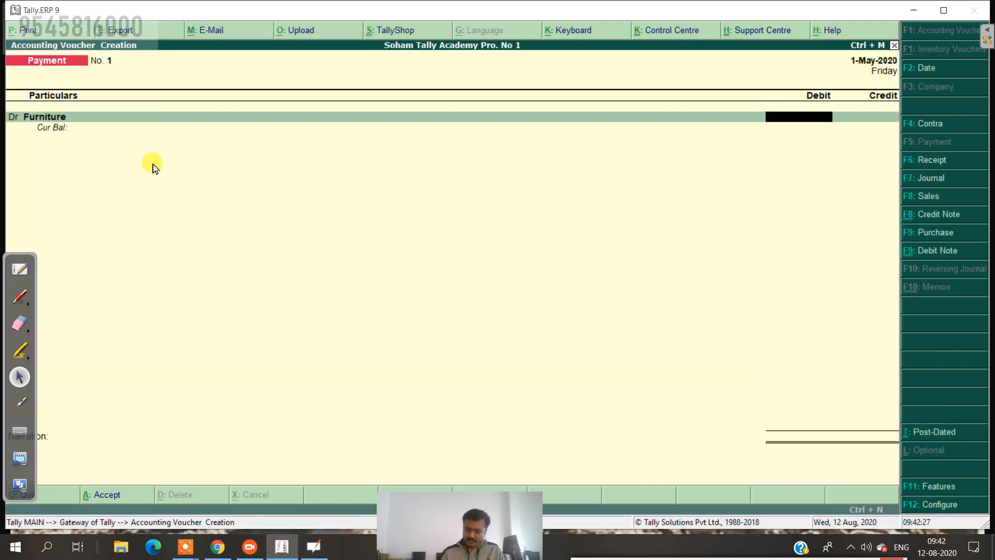
Step: Debit Furniture 1,000 and credit Cash 1,000 on the Payment voucher
{"action": "type", "text": "1,000"}
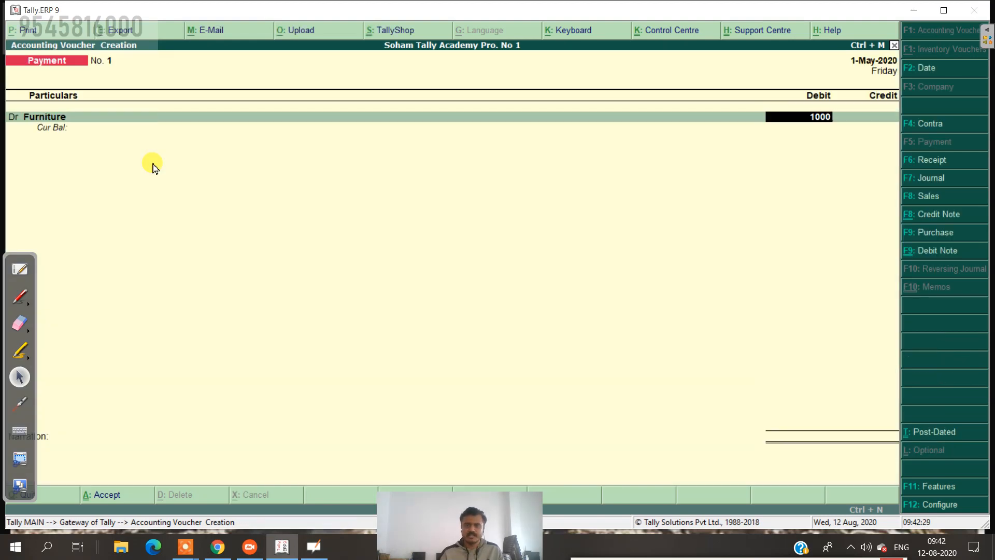
{"action": "key", "text": "Return"}
{"action": "key", "text": "Return"}
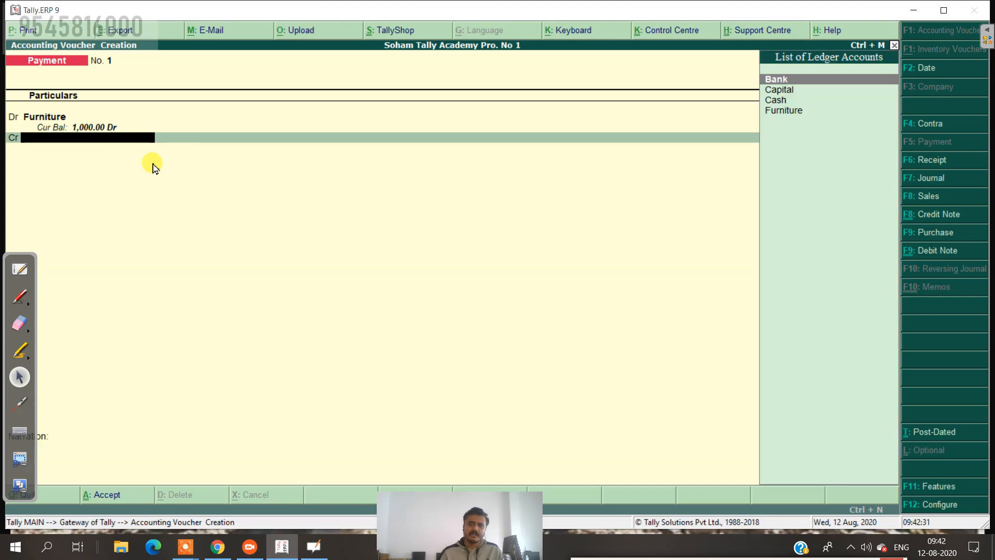
{"action": "key", "text": "Down"}
{"action": "key", "text": "Down"}
{"action": "key", "text": "Return"}
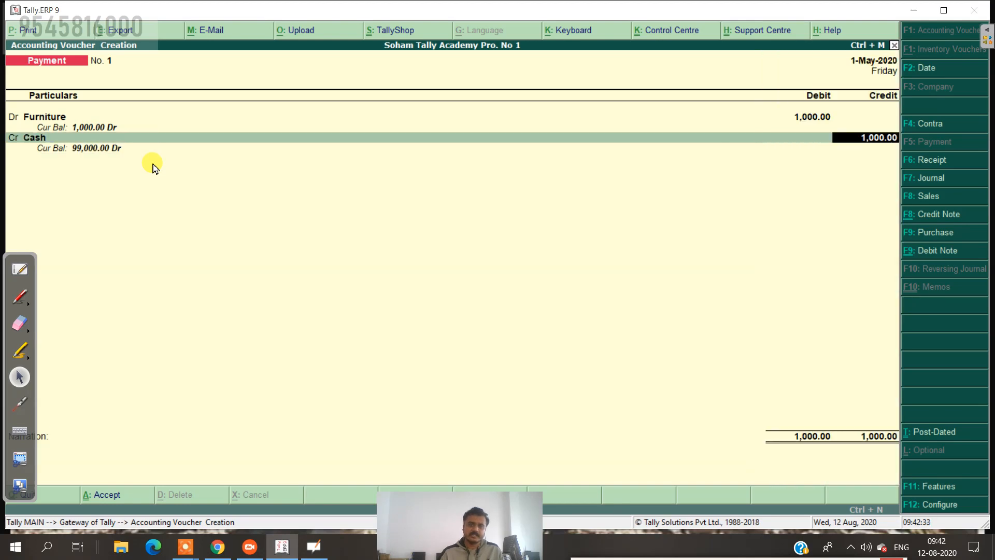
{"action": "key", "text": "Return"}
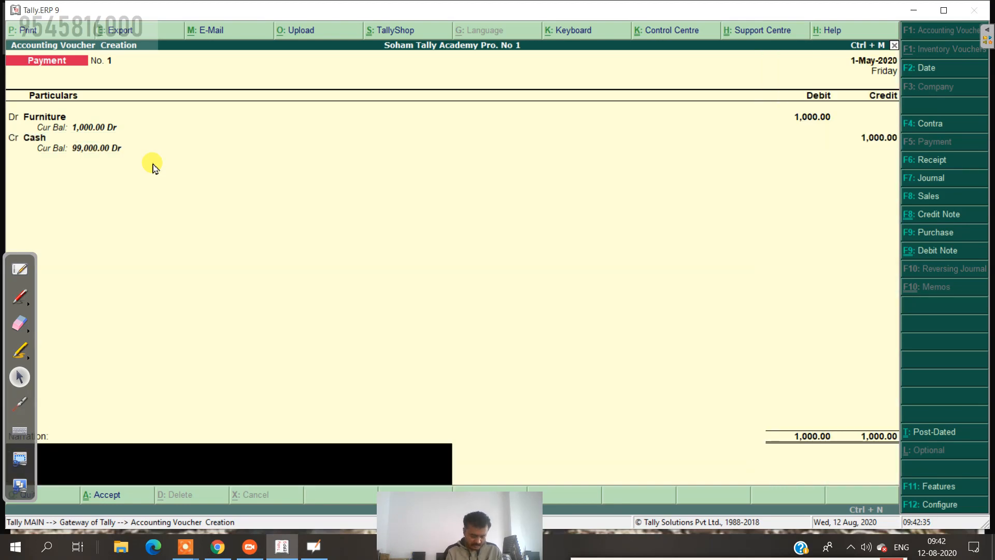
Step: Enter the narration 'being purchase fureniture in cash'
{"action": "type", "text": "beinh"}
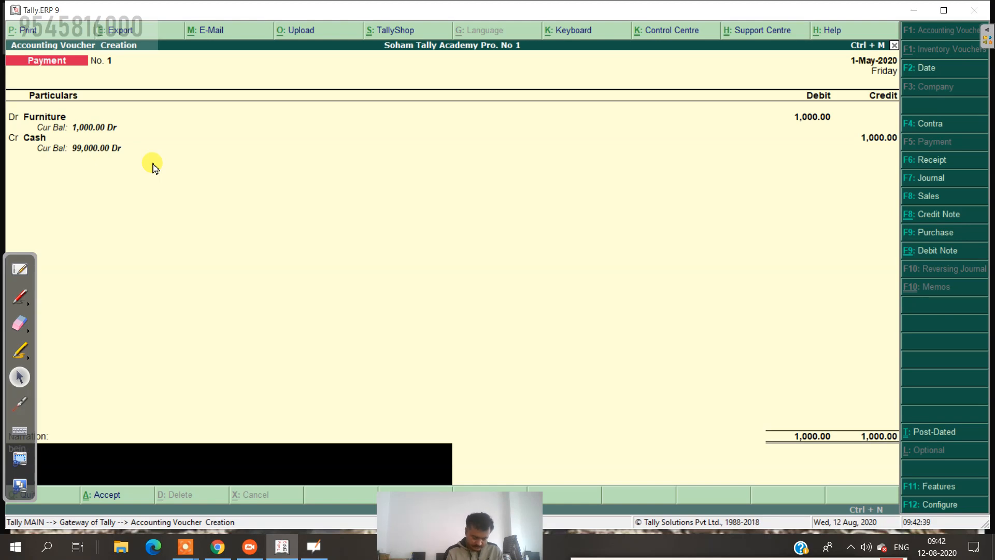
{"action": "key", "text": "BackSpace"}
{"action": "key", "text": "BackSpace"}
{"action": "key", "text": "BackSpace"}
{"action": "key", "text": "BackSpace"}
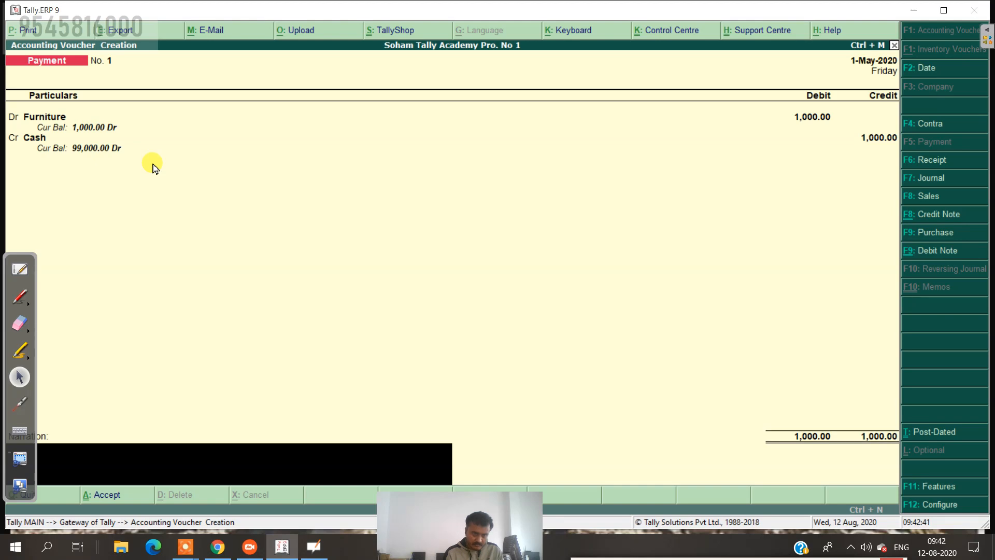
{"action": "type", "text": "bei"}
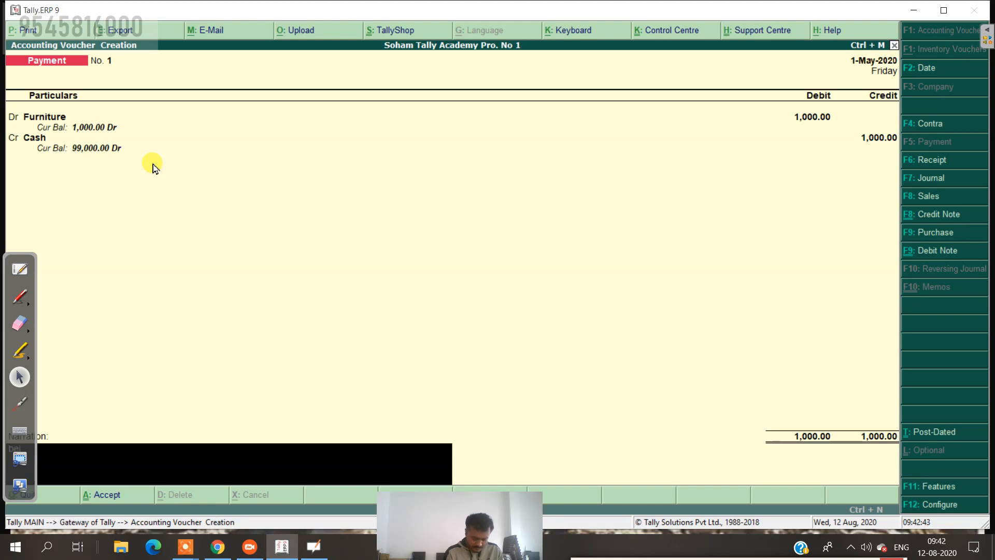
{"action": "type", "text": "ng purc"}
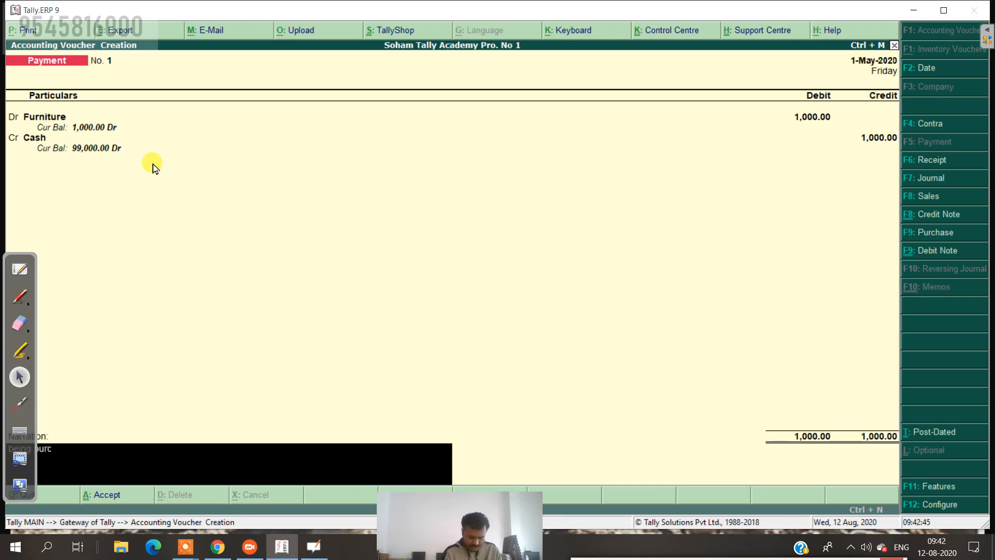
{"action": "type", "text": "hase fur"}
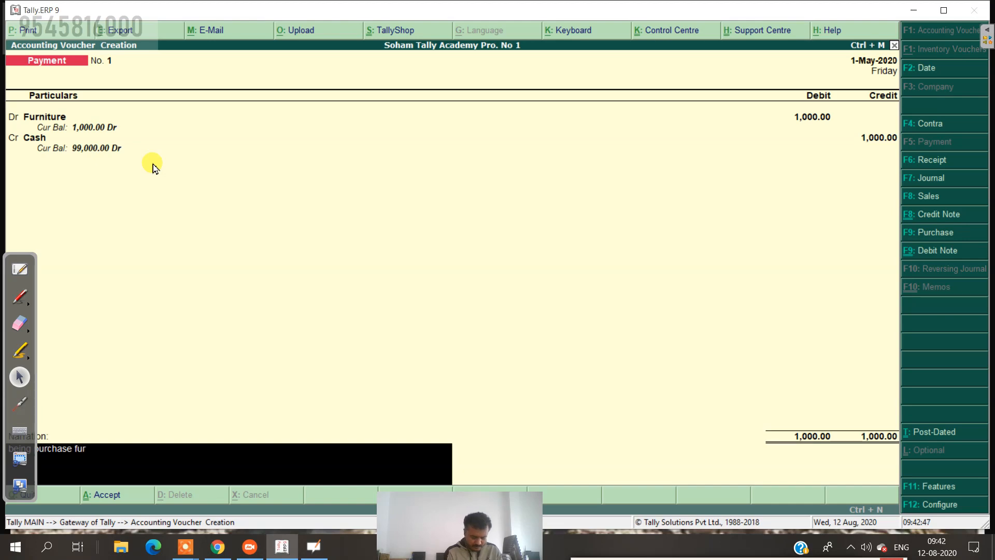
{"action": "type", "text": "enitu"}
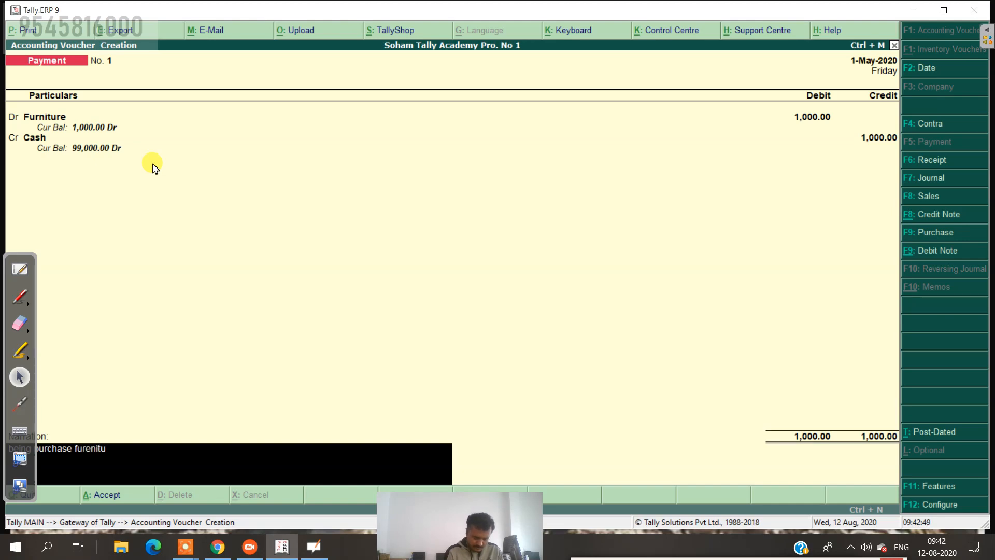
{"action": "type", "text": "re in cash"}
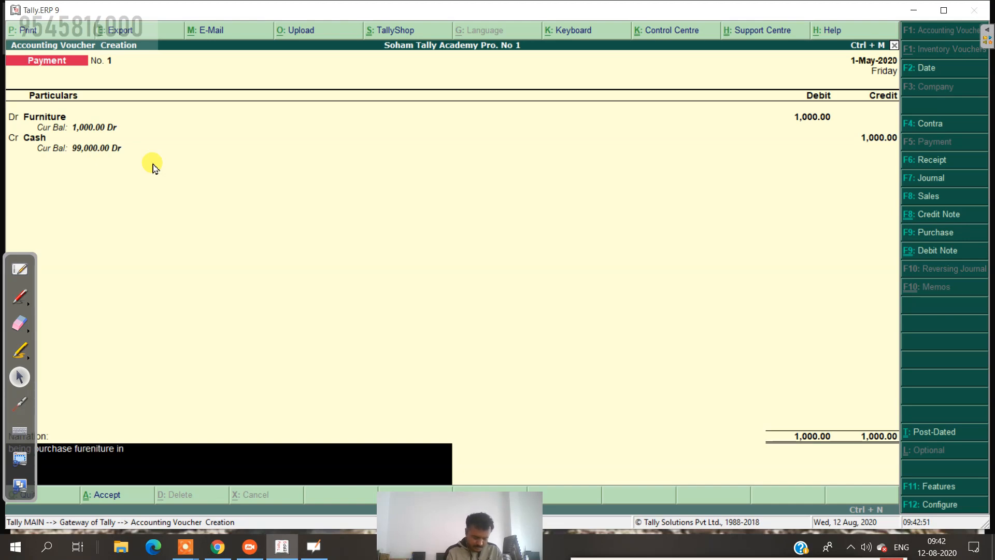
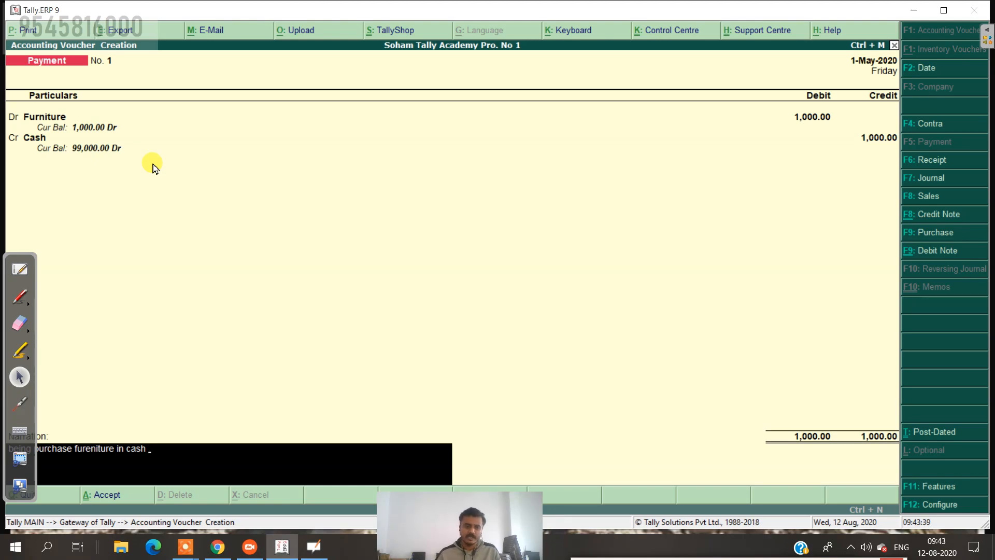
Step: Save Payment voucher No. 1 debiting Furniture 1,000 against Cash
{"action": "key", "text": "Return"}
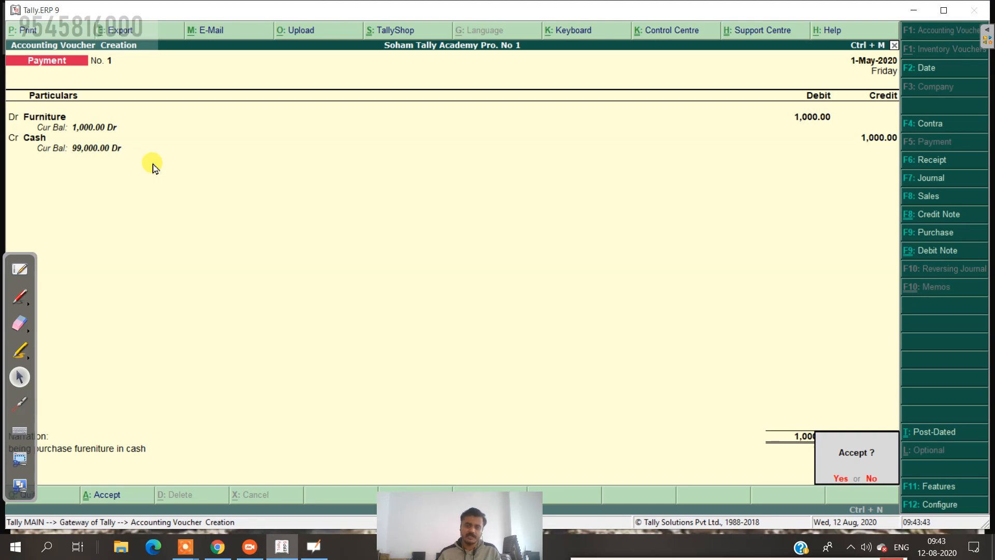
{"action": "key", "text": "Return"}
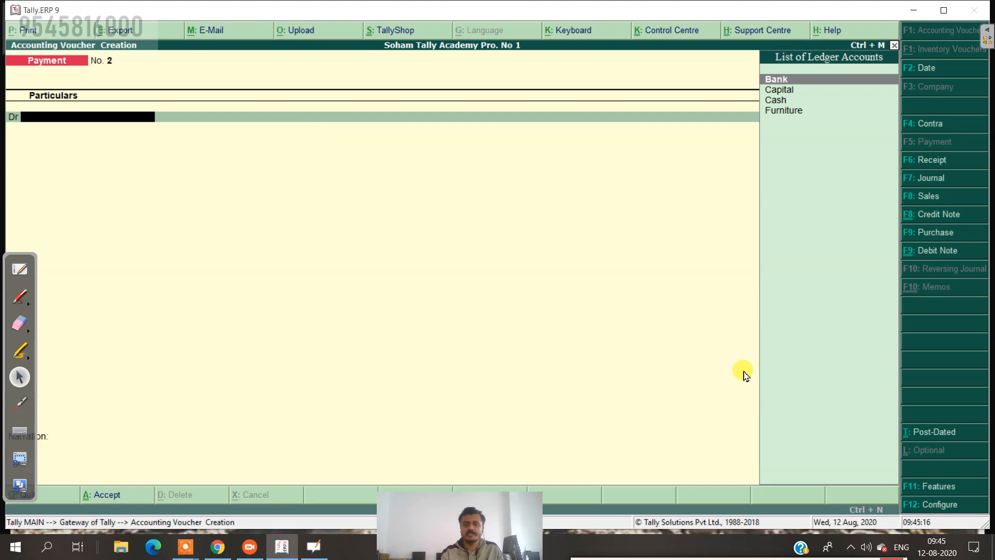
Step: Check the question list on the whiteboard, then return to Tally and start a Purchase voucher
{"action": "left_click", "coordinate": [764, 558]}
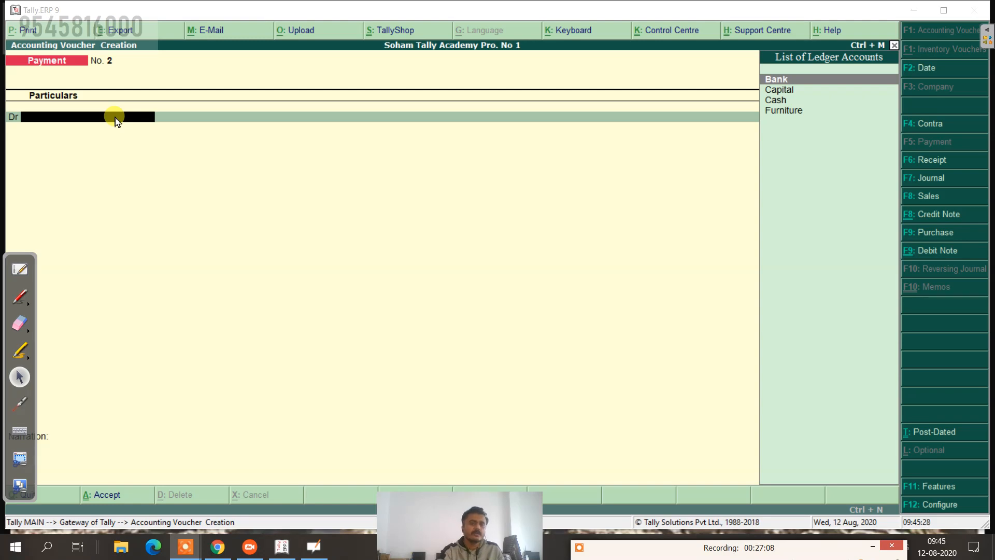
{"action": "left_click", "coordinate": [21, 270]}
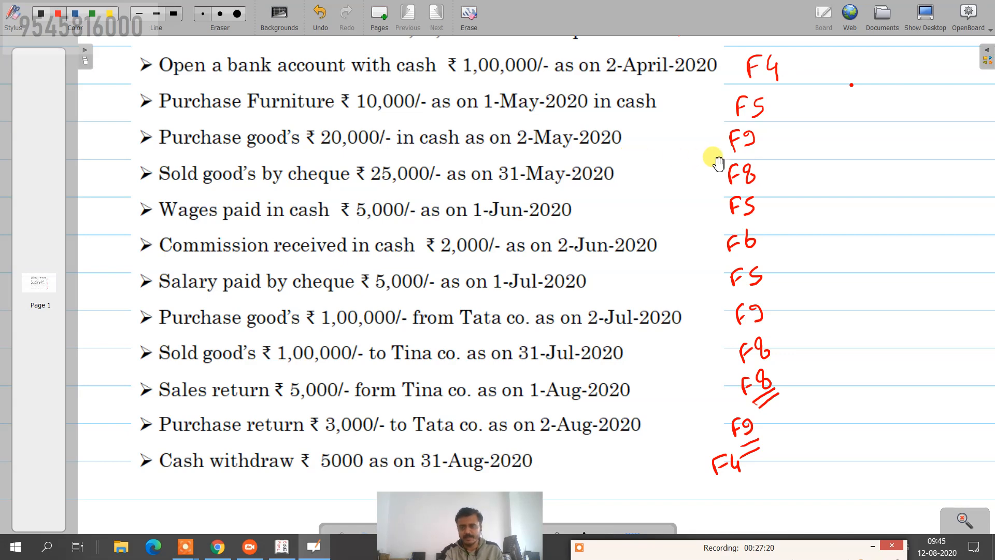
{"action": "left_click", "coordinate": [925, 17]}
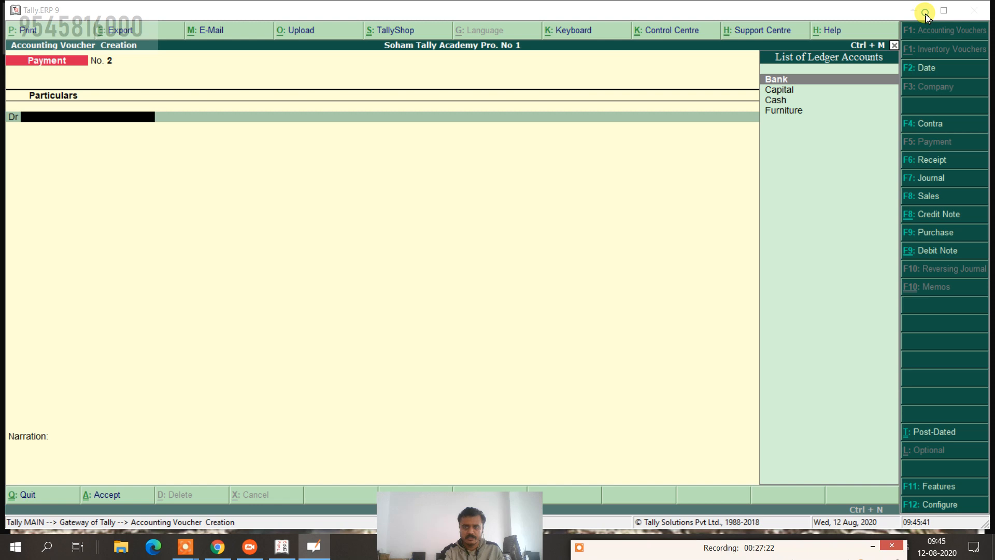
{"action": "left_click", "coordinate": [551, 152]}
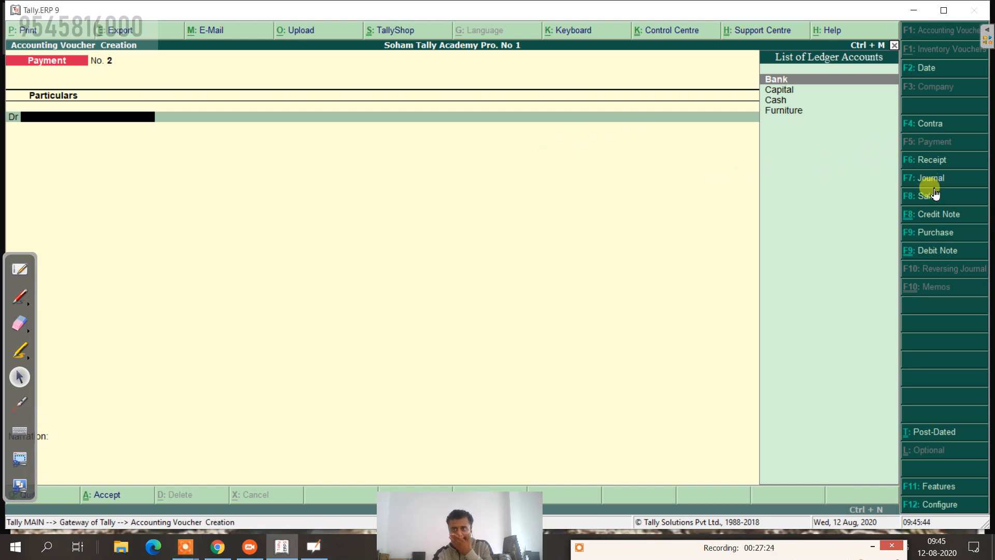
{"action": "left_click", "coordinate": [936, 233]}
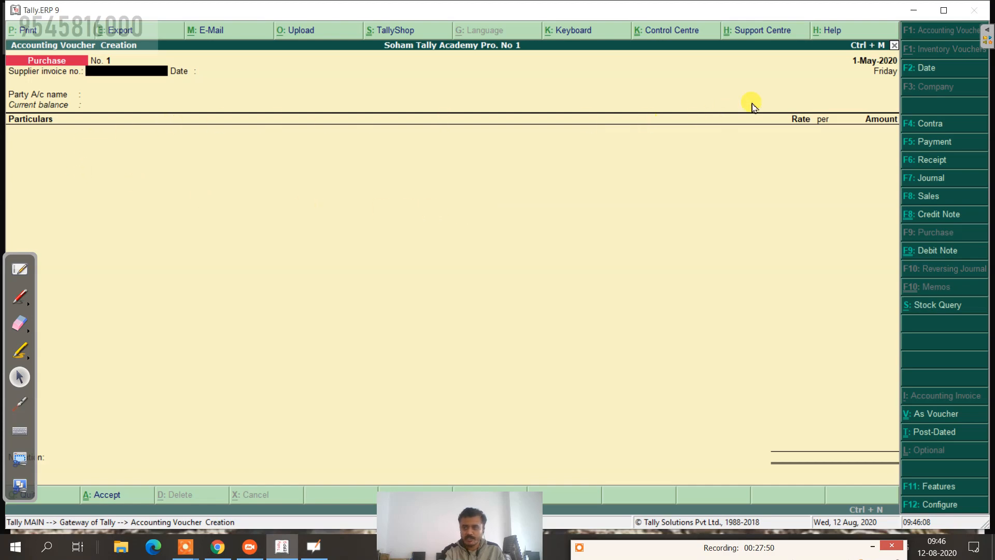
Step: Switch the purchase entry to voucher mode and date it 2-May-2020
{"action": "left_click", "coordinate": [916, 417]}
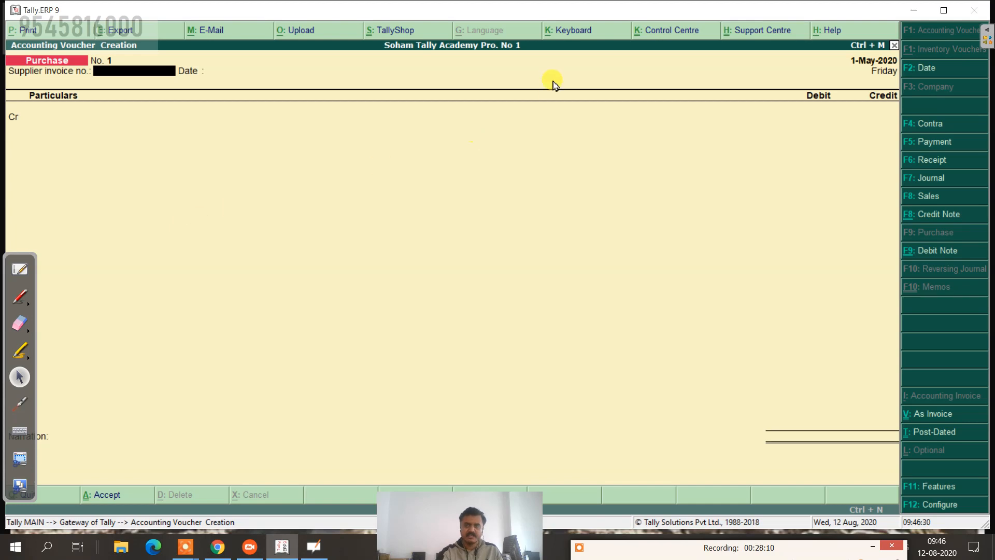
{"action": "left_click", "coordinate": [936, 67]}
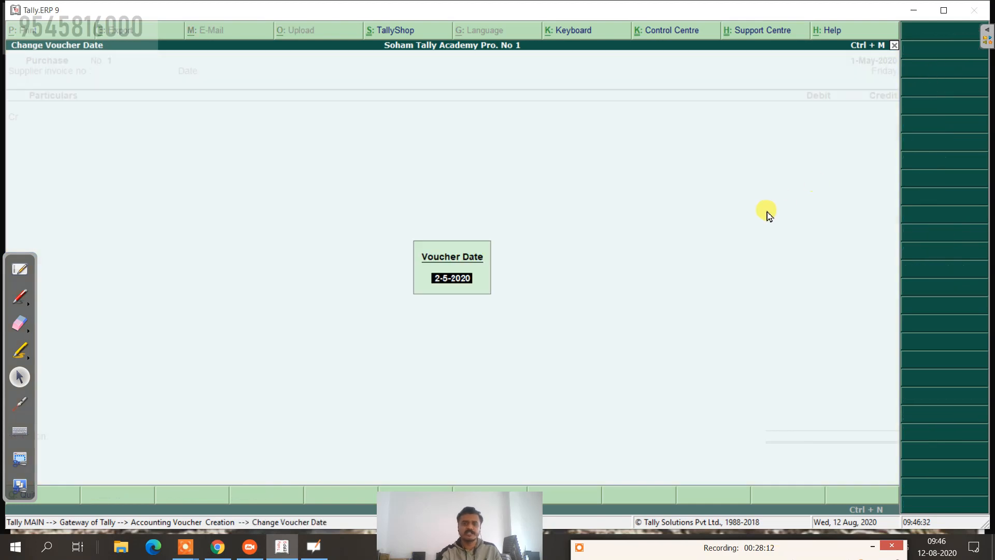
{"action": "key", "text": "Return"}
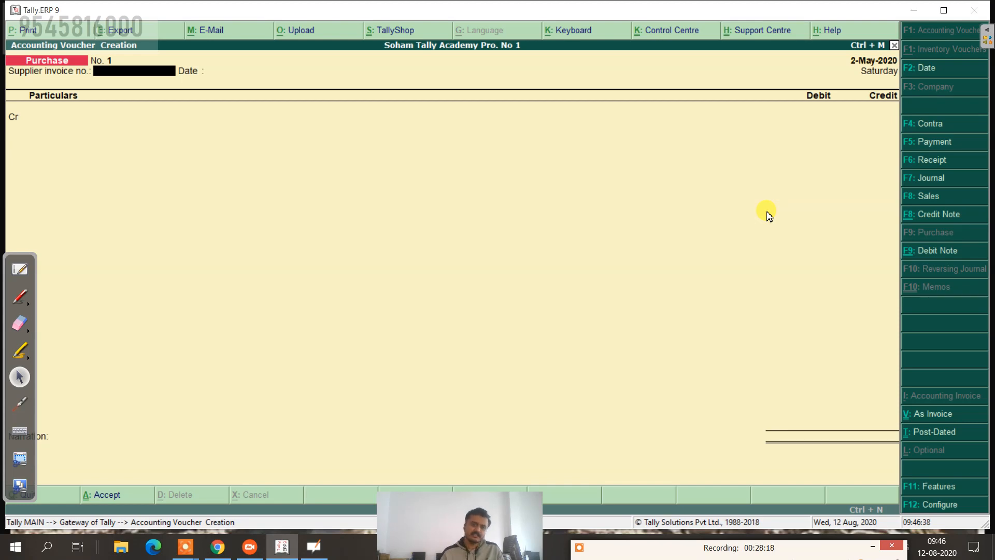
Step: Credit Cash with 10,000 on the purchase voucher
{"action": "key", "text": "Return"}
{"action": "key", "text": "Return"}
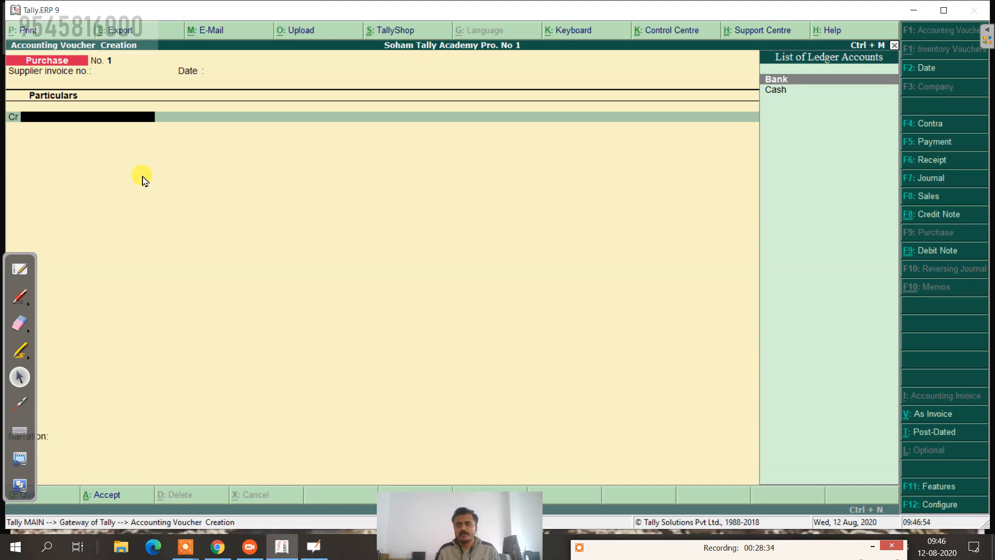
{"action": "key", "text": "Down"}
{"action": "key", "text": "Return"}
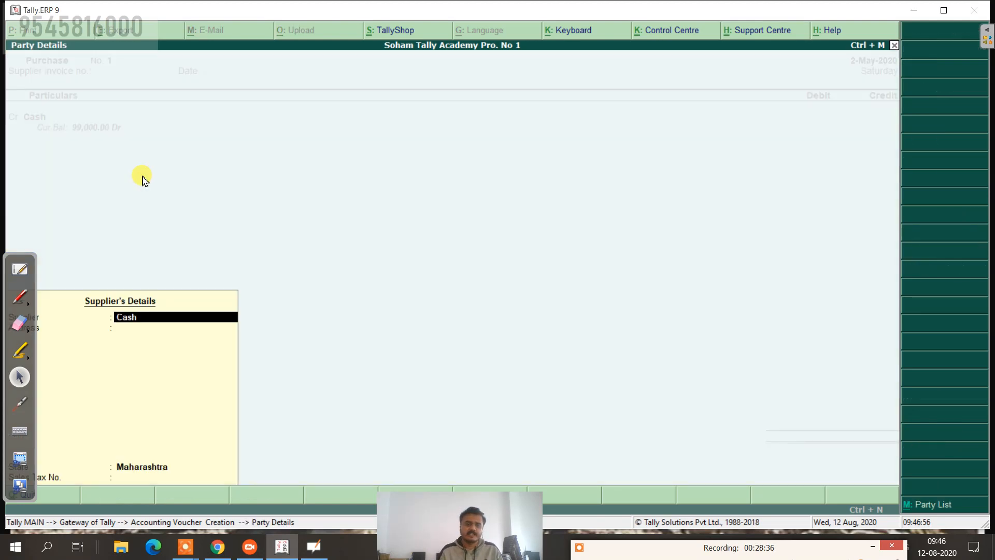
{"action": "key", "text": "Return"}
{"action": "key", "text": "Return"}
{"action": "key", "text": "Return"}
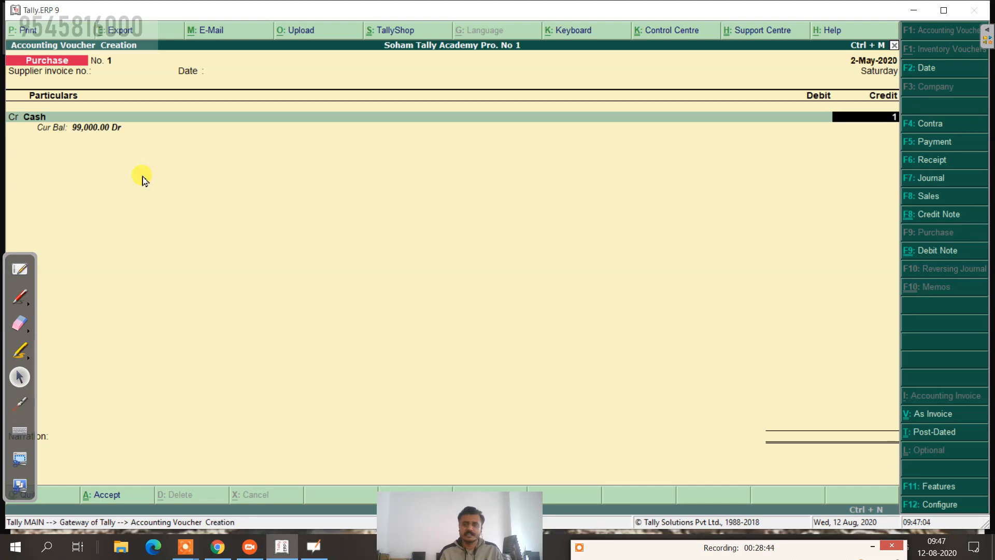
{"action": "type", "text": "0,00"}
{"action": "type", "text": "0000"}
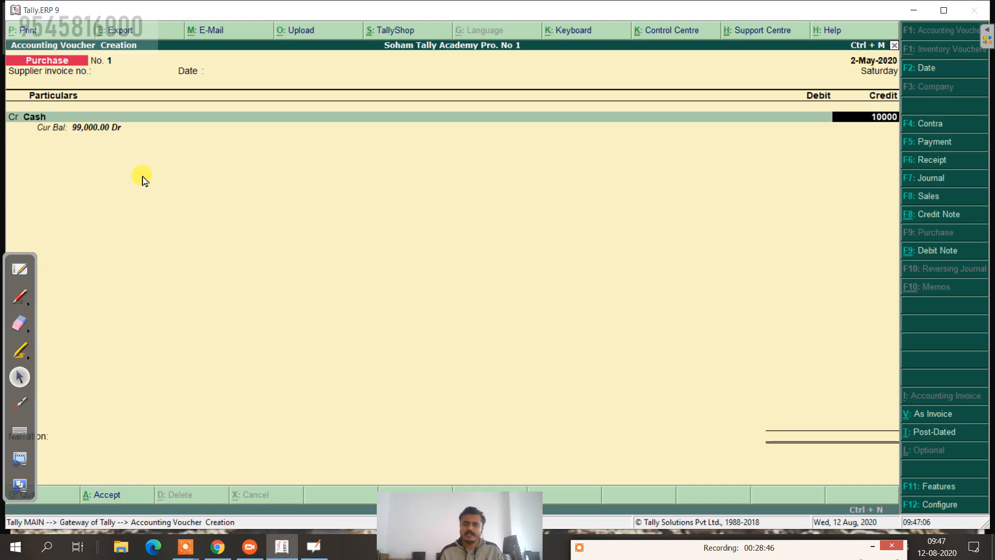
{"action": "key", "text": "Return"}
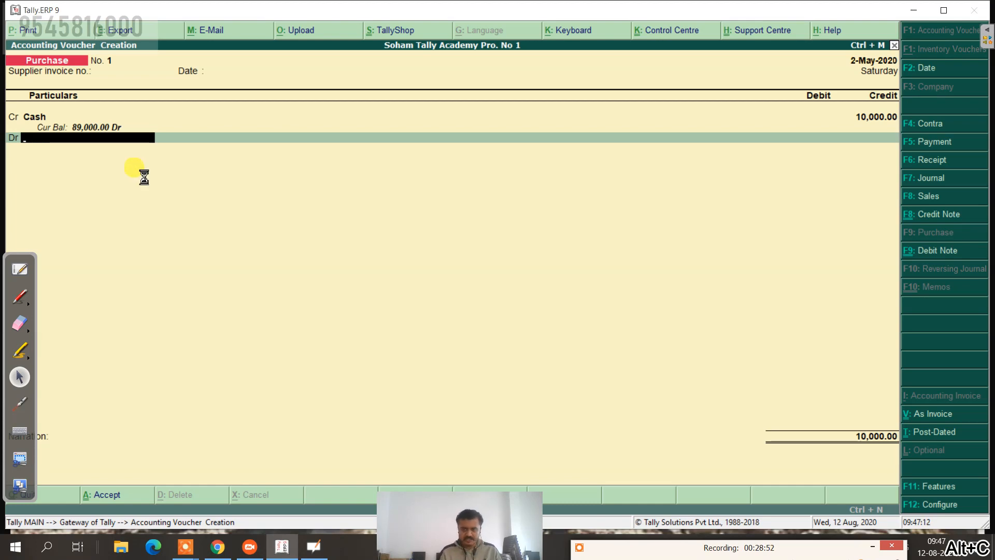
Step: Create a ledger named 'Purchase' under Purchase Accounts with ledger type Not Applicable
{"action": "key", "text": "alt+c"}
{"action": "type", "text": "P"}
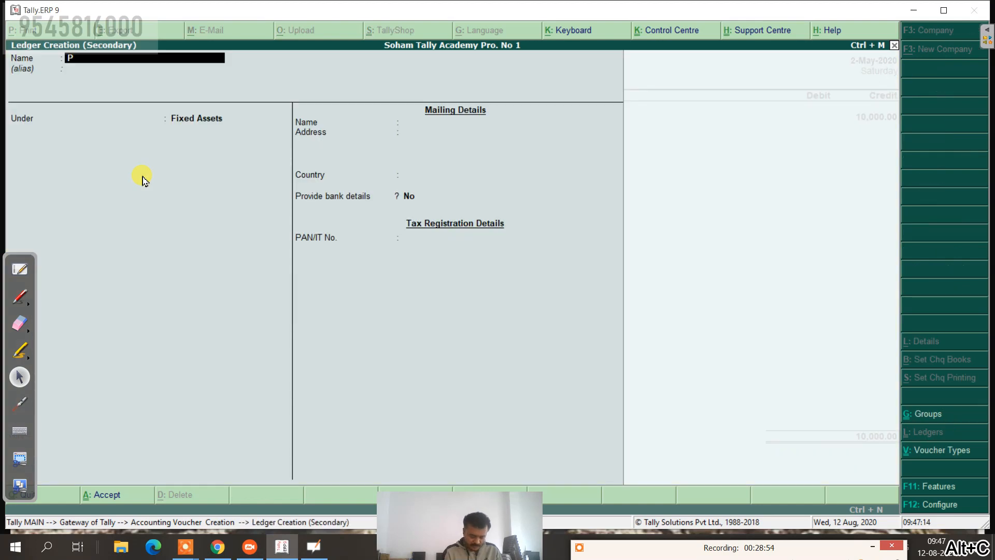
{"action": "type", "text": "urchase"}
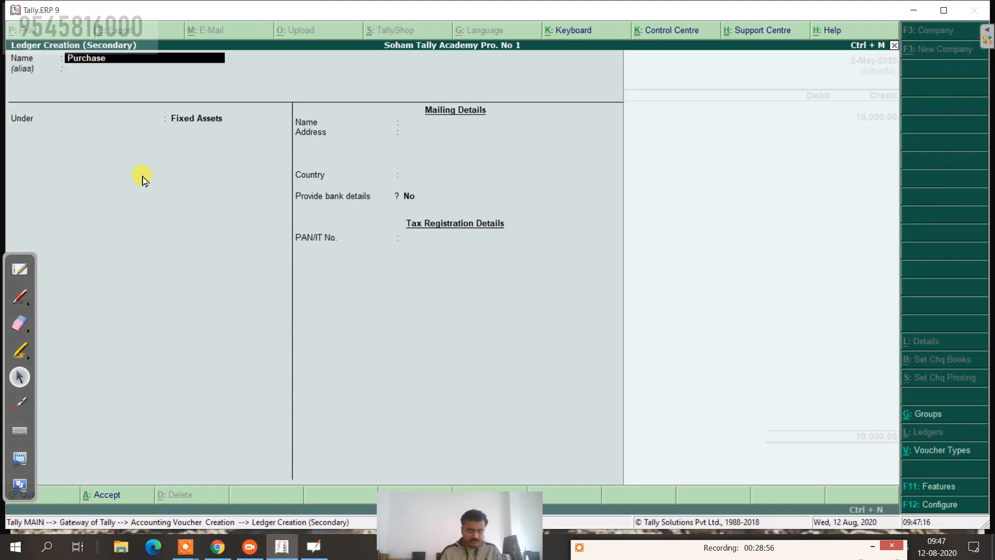
{"action": "key", "text": "Return"}
{"action": "key", "text": "Return"}
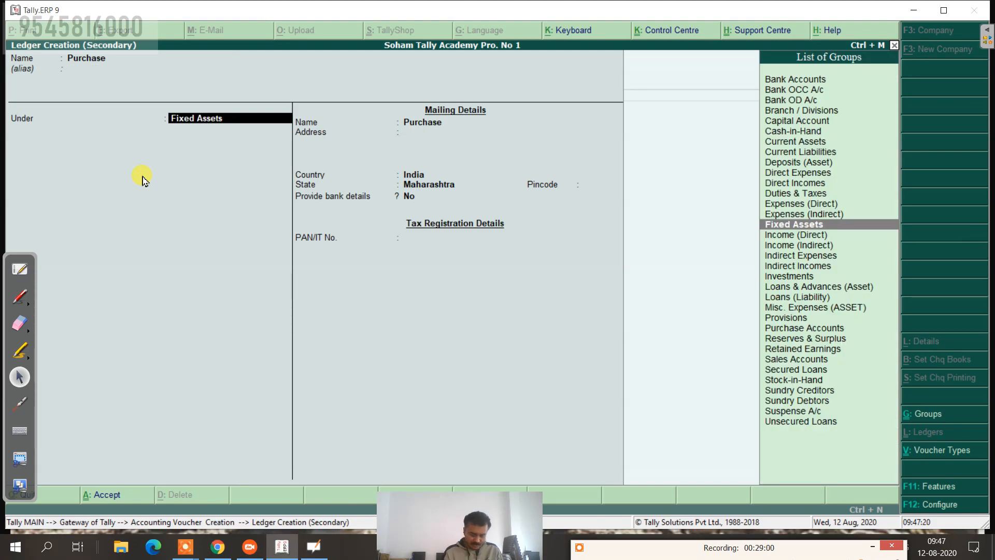
{"action": "type", "text": "P"}
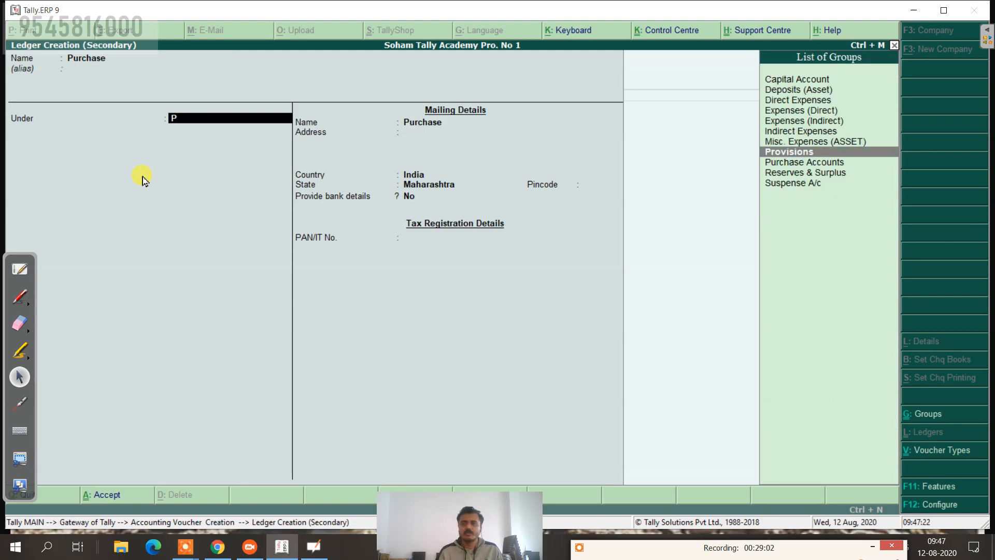
{"action": "key", "text": "Down"}
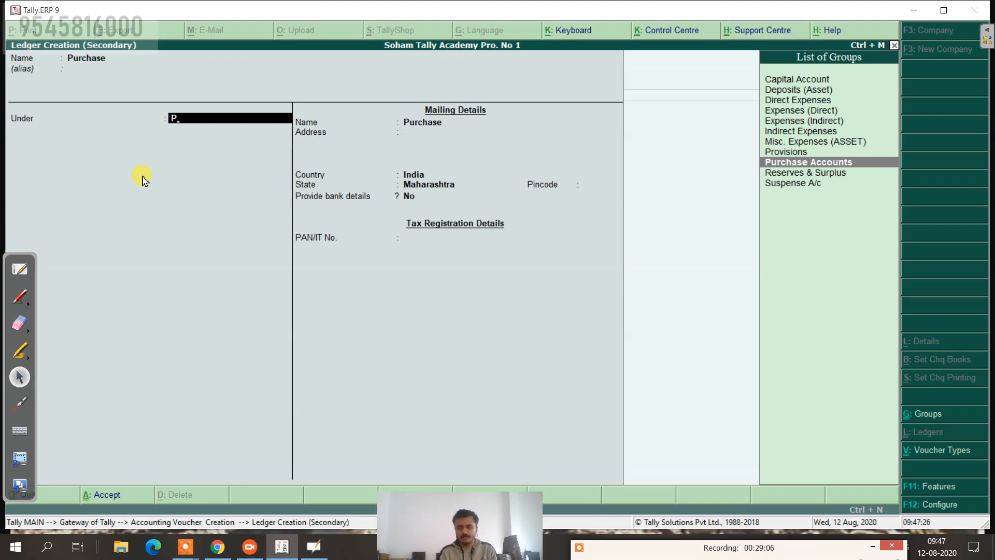
{"action": "key", "text": "Return"}
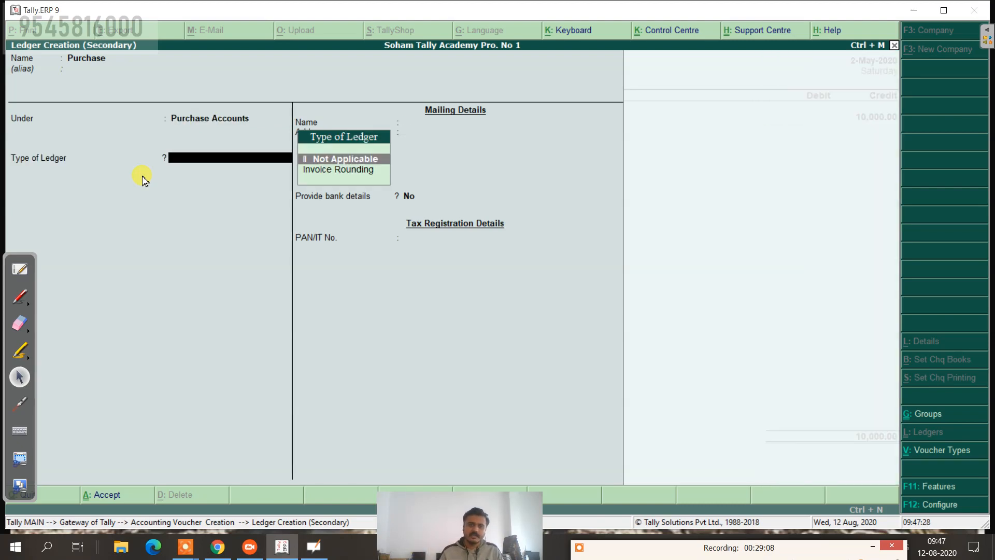
{"action": "key", "text": "Return"}
{"action": "key", "text": "Return"}
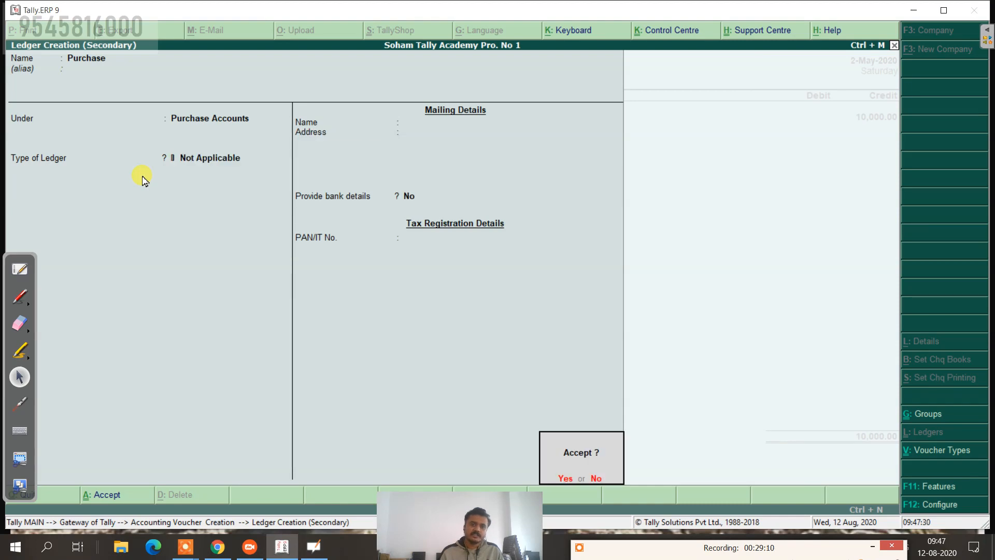
{"action": "key", "text": "Return"}
{"action": "key", "text": "Return"}
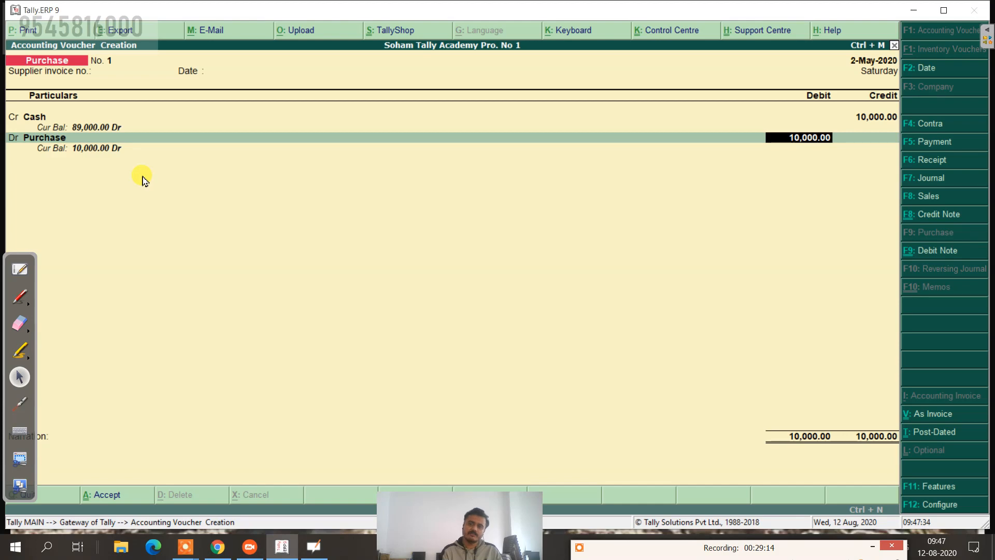
Step: Accept the 10,000 Purchase debit, add narration 'being goods purchase in cash' and save the voucher
{"action": "key", "text": "Return"}
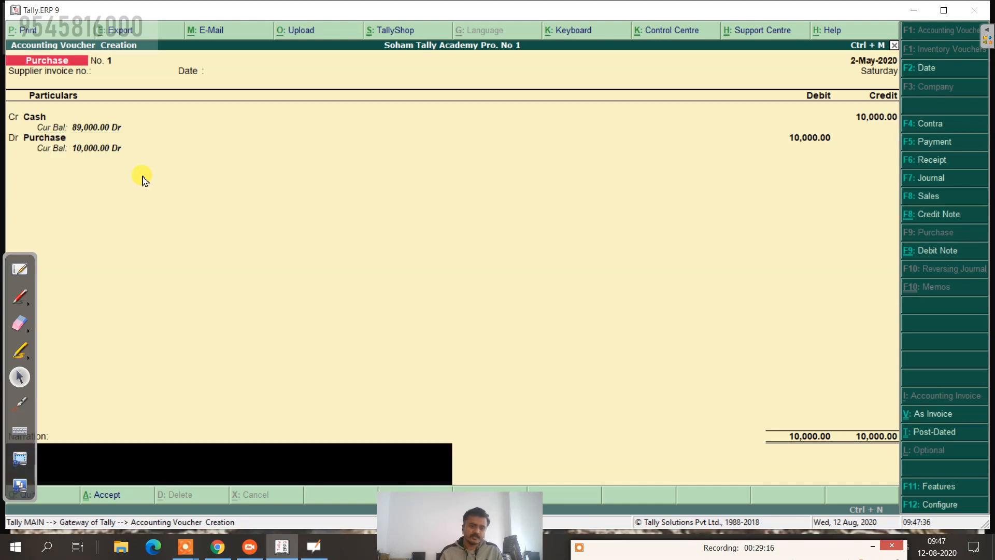
{"action": "type", "text": "be"}
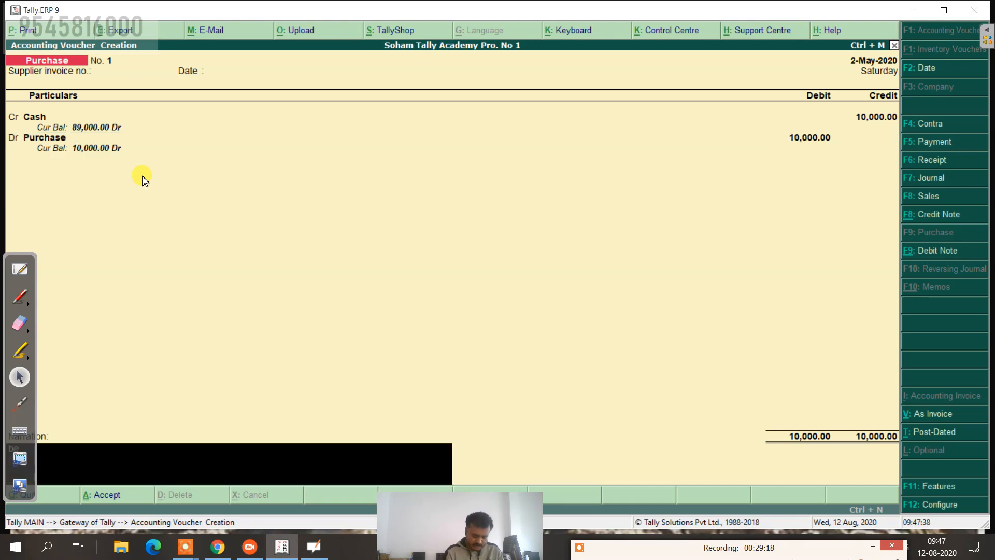
{"action": "type", "text": "ing"}
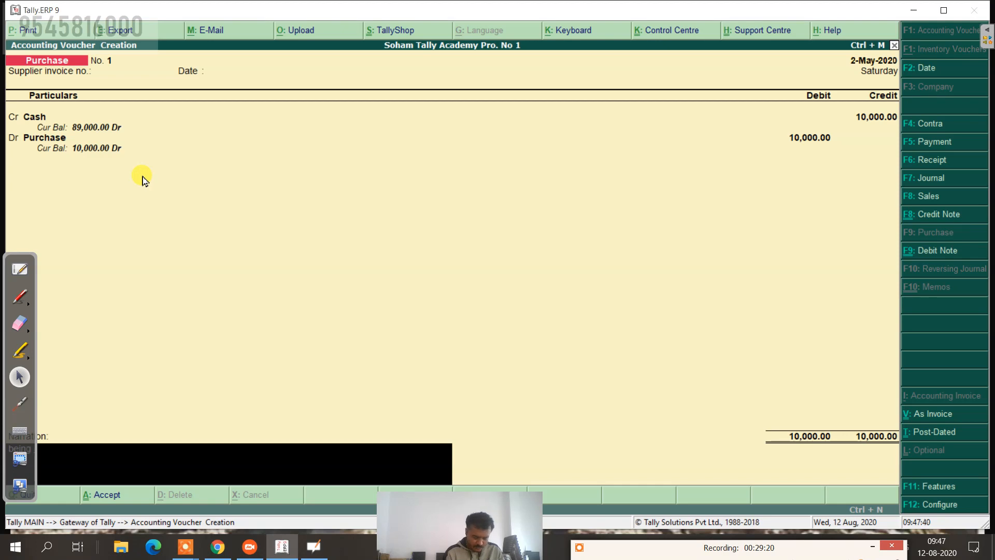
{"action": "type", "text": " goods p"}
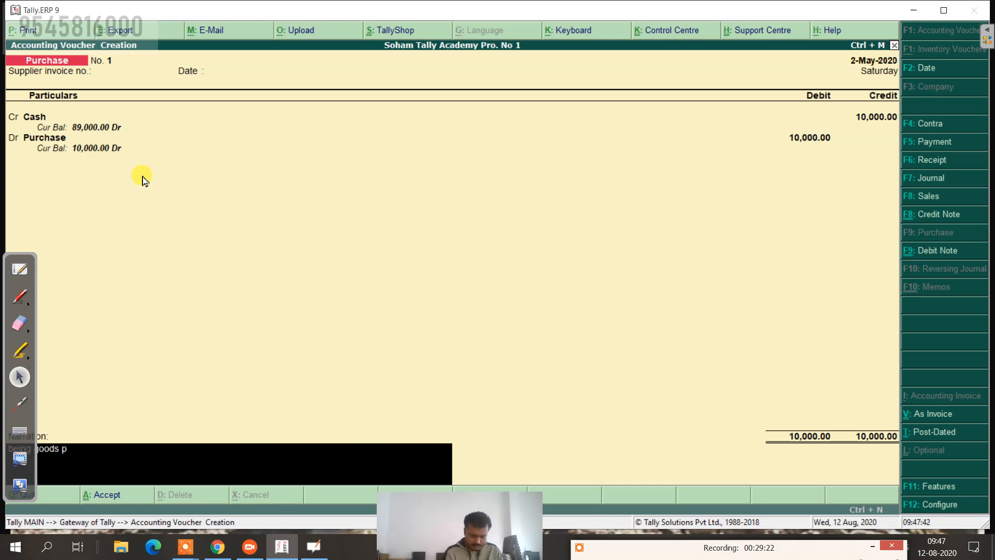
{"action": "type", "text": "urchase"}
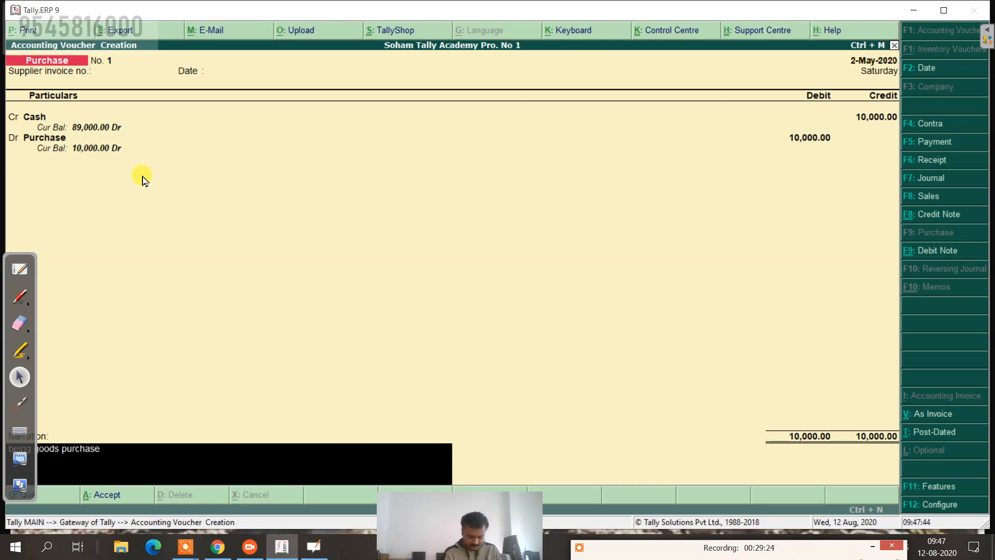
{"action": "type", "text": " in cash"}
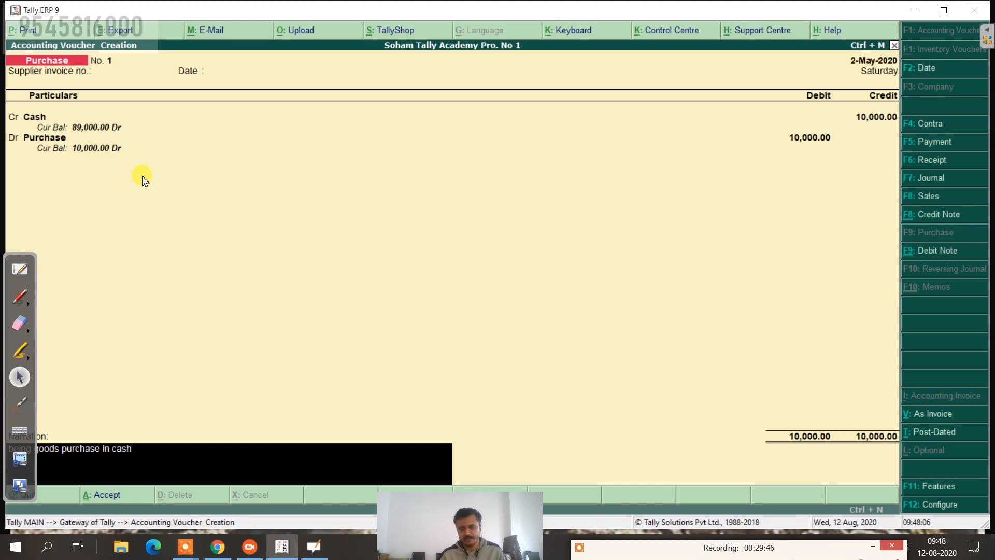
{"action": "key", "text": "Return"}
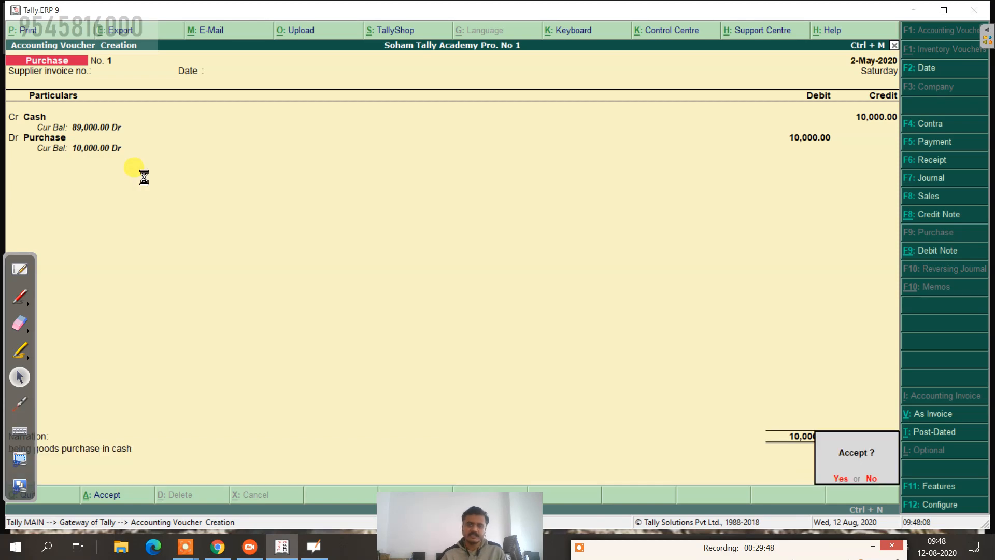
{"action": "key", "text": "Return"}
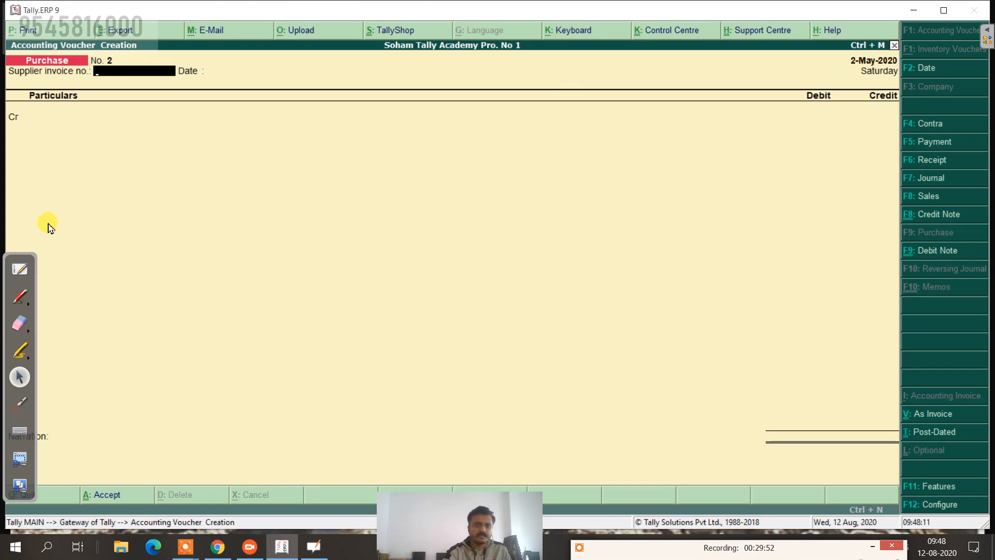
Step: Review the whiteboard transaction list, then return to Tally and start a Sales voucher
{"action": "left_click", "coordinate": [21, 269]}
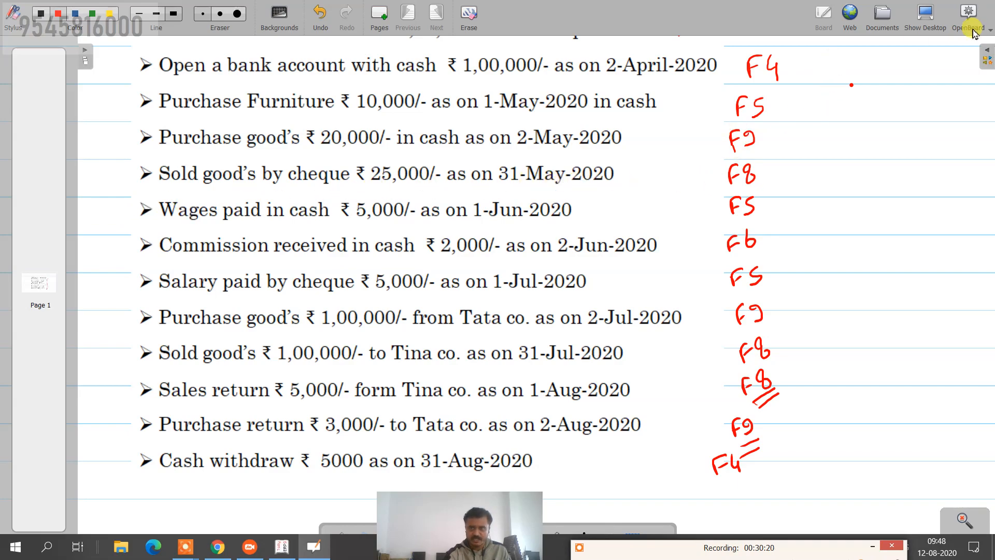
{"action": "left_click", "coordinate": [926, 14]}
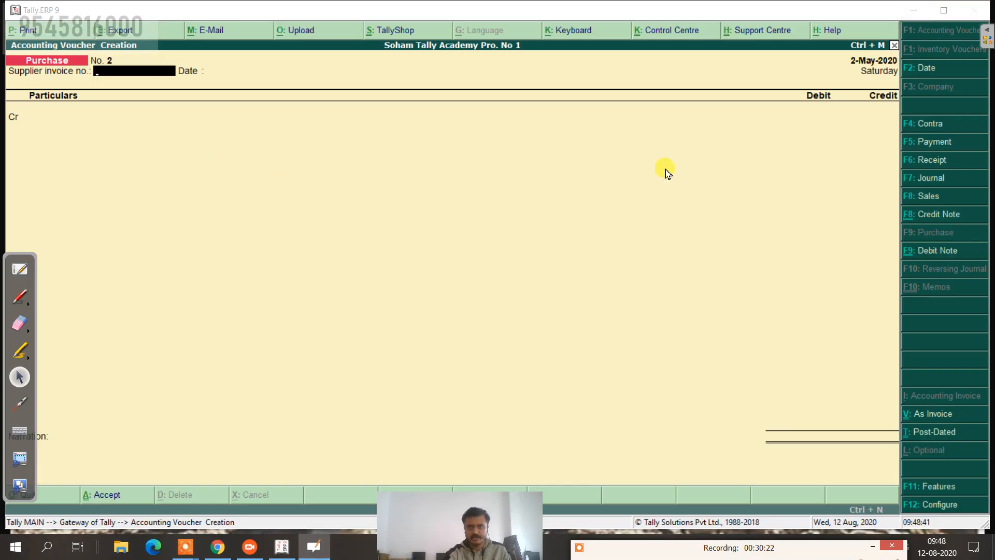
{"action": "left_click", "coordinate": [928, 197]}
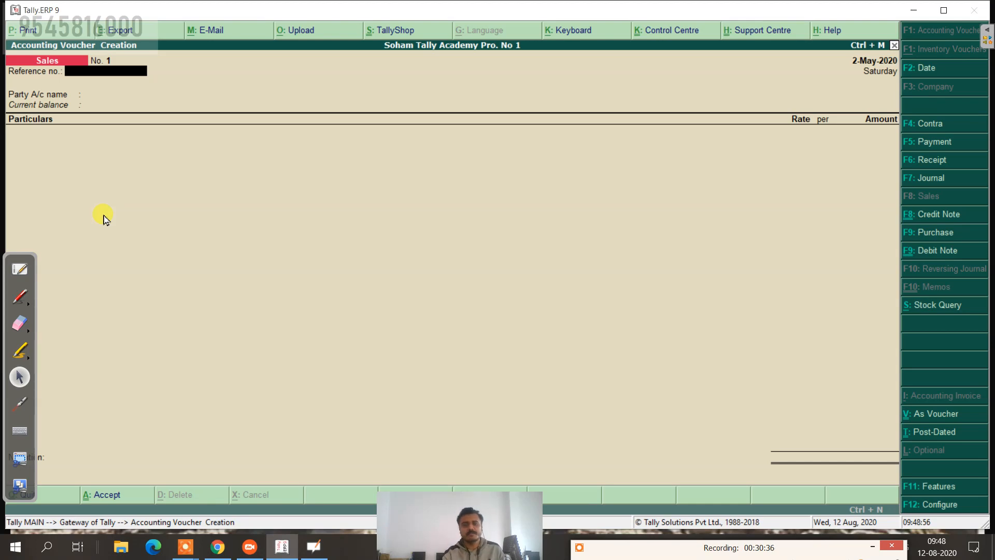
Step: Switch the sales entry to voucher mode and date it 31-May-2020
{"action": "left_click", "coordinate": [926, 419]}
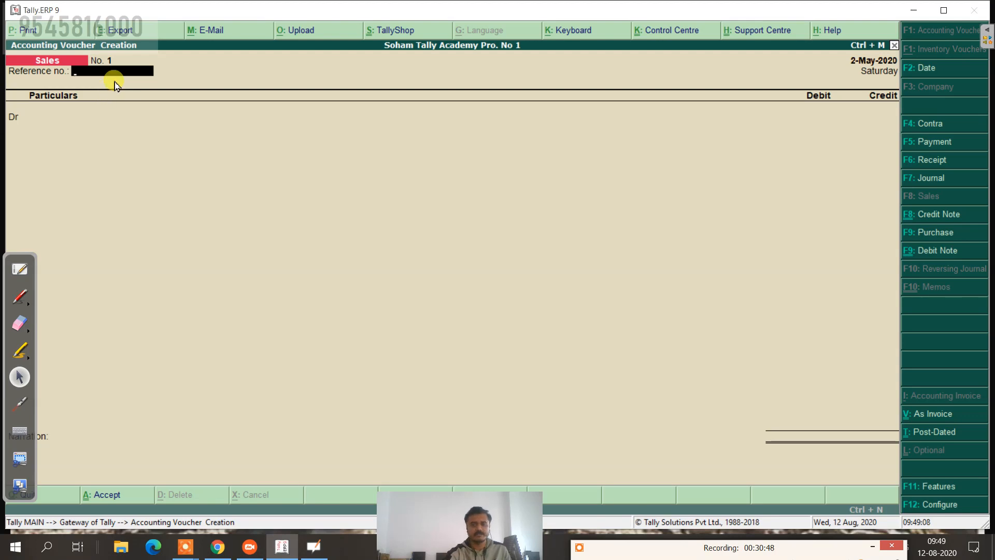
{"action": "left_click", "coordinate": [926, 68]}
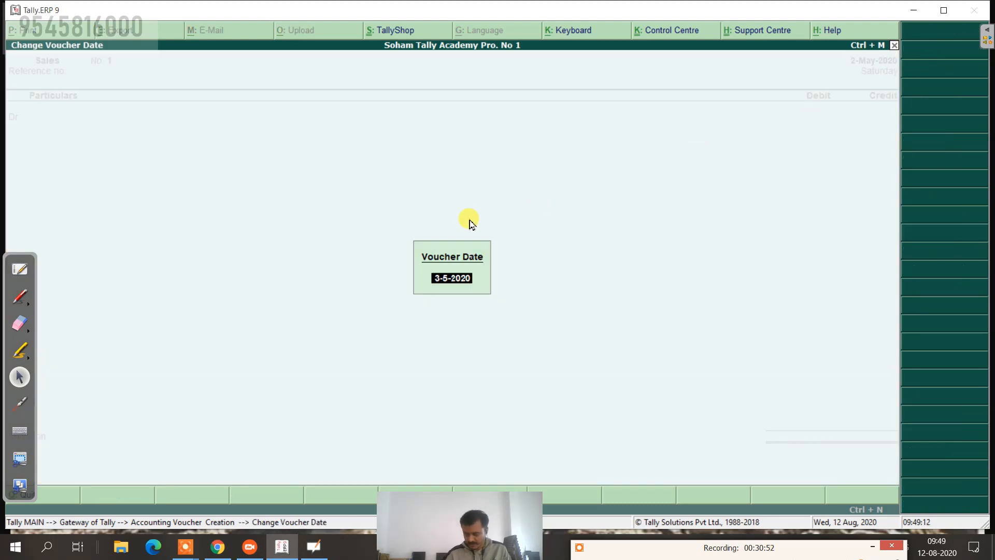
{"action": "type", "text": "31.5"}
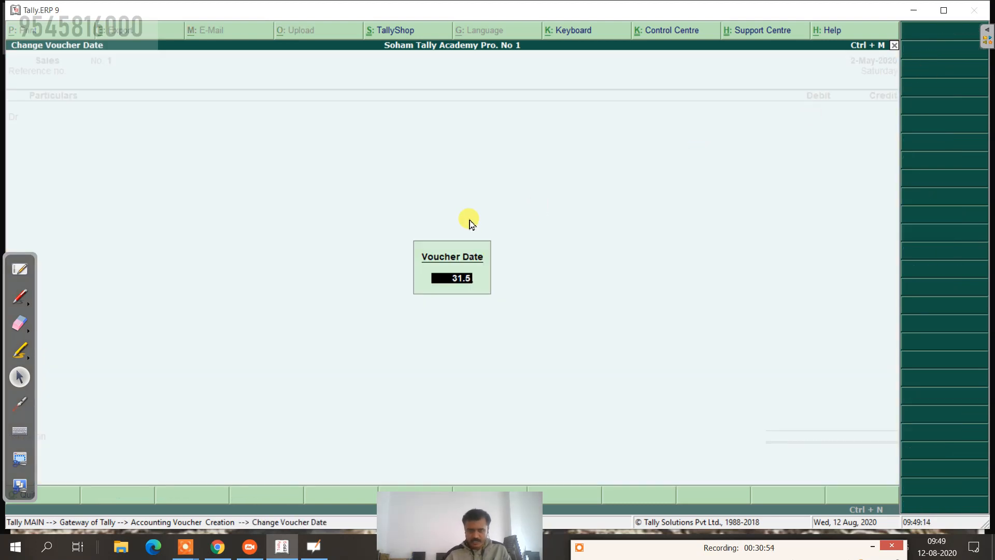
{"action": "key", "text": "Return"}
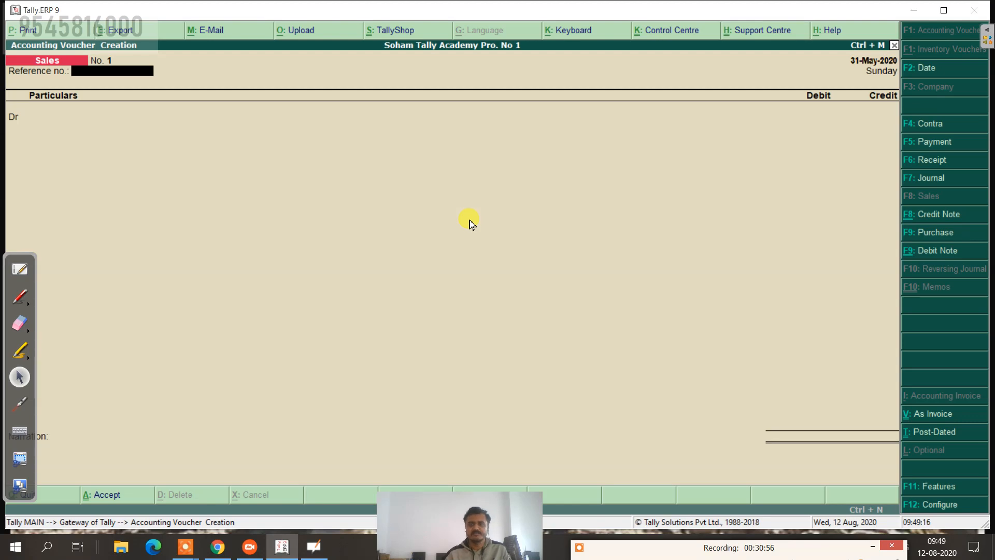
Step: Select Bank as the debit ledger, then bring up the whiteboard transaction list
{"action": "key", "text": "Return"}
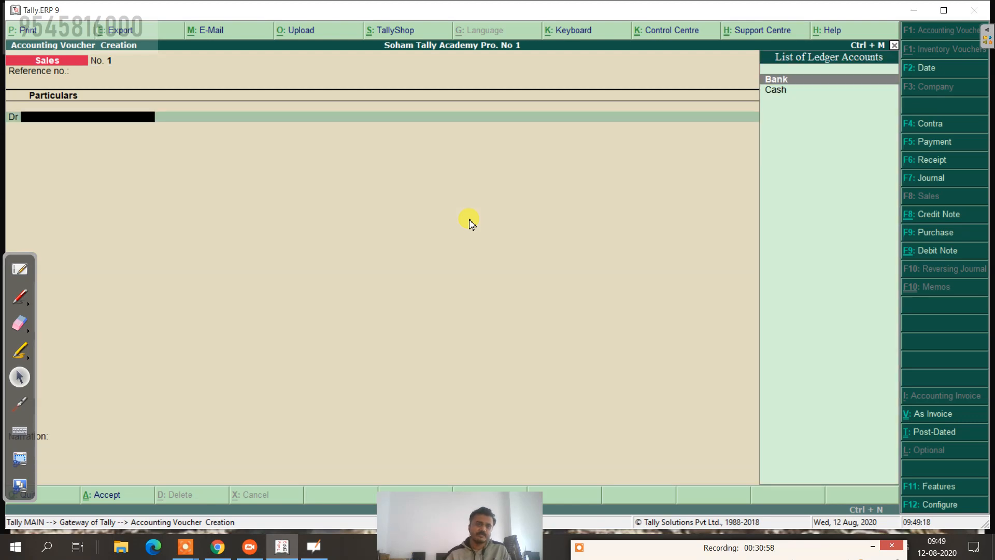
{"action": "key", "text": "Return"}
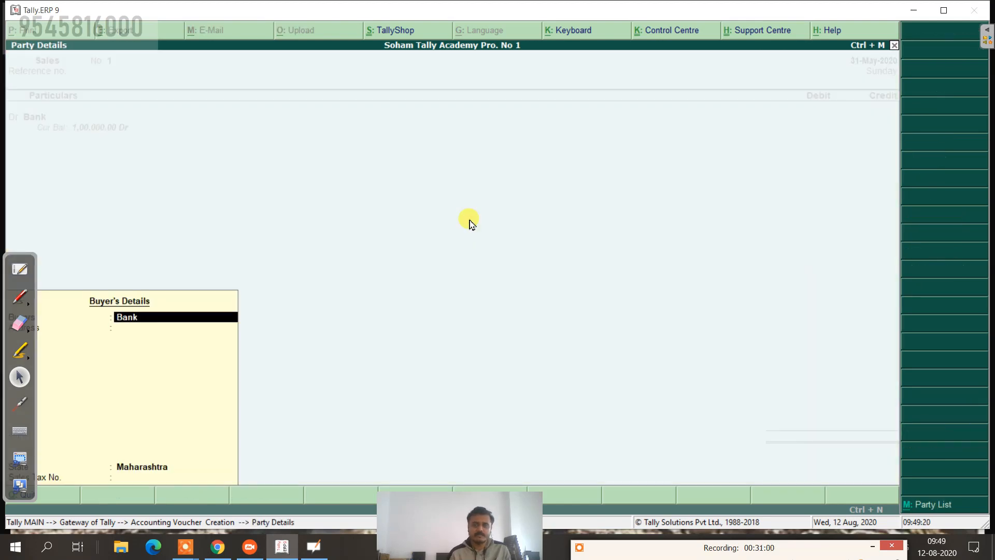
{"action": "key", "text": "Return"}
{"action": "key", "text": "Return"}
{"action": "key", "text": "Return"}
{"action": "key", "text": "Return"}
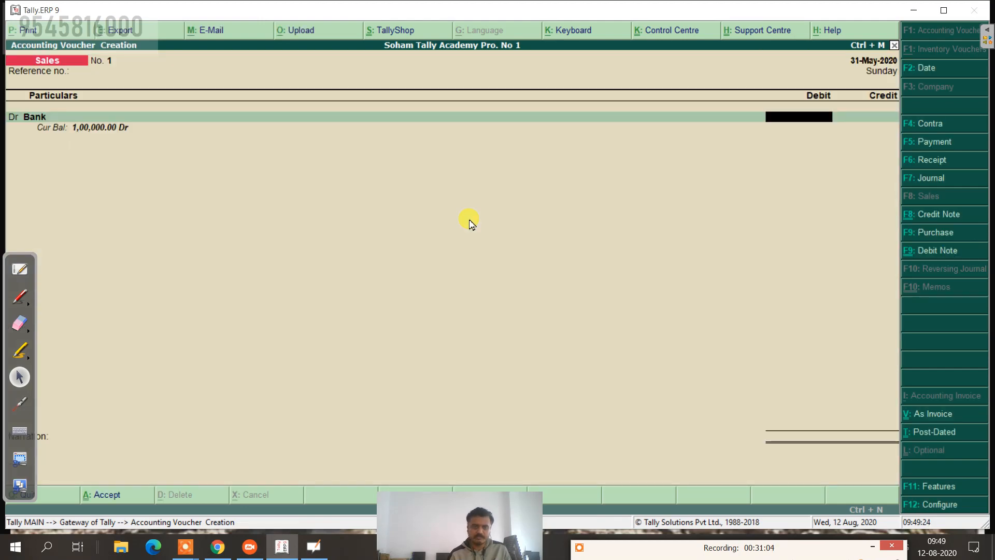
{"action": "left_click", "coordinate": [25, 268]}
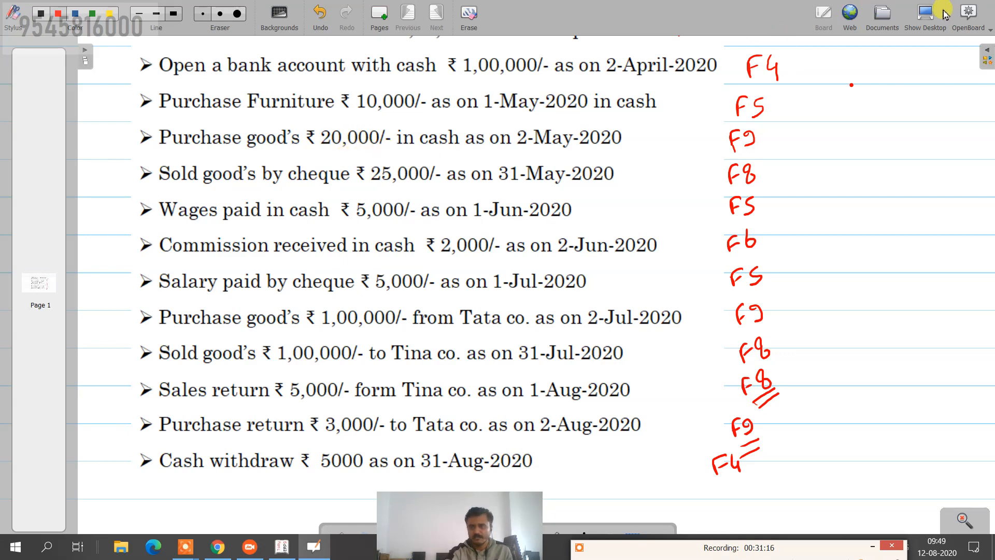
Step: Hide the whiteboard so the Tally Sales voucher shows again
{"action": "left_click", "coordinate": [926, 14]}
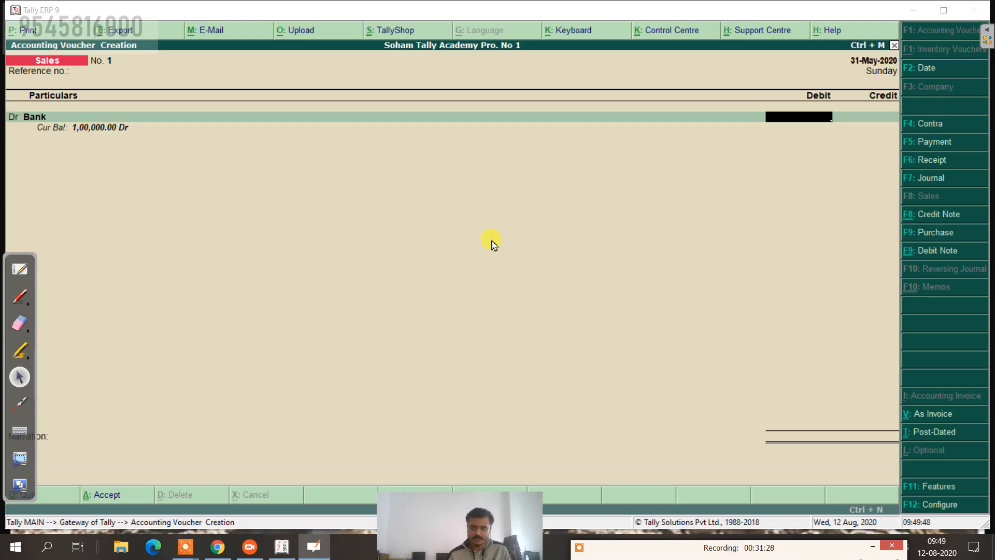
Step: Debit Bank 25,000 on the sales voucher and accept the bank allocation details
{"action": "left_click", "coordinate": [601, 139]}
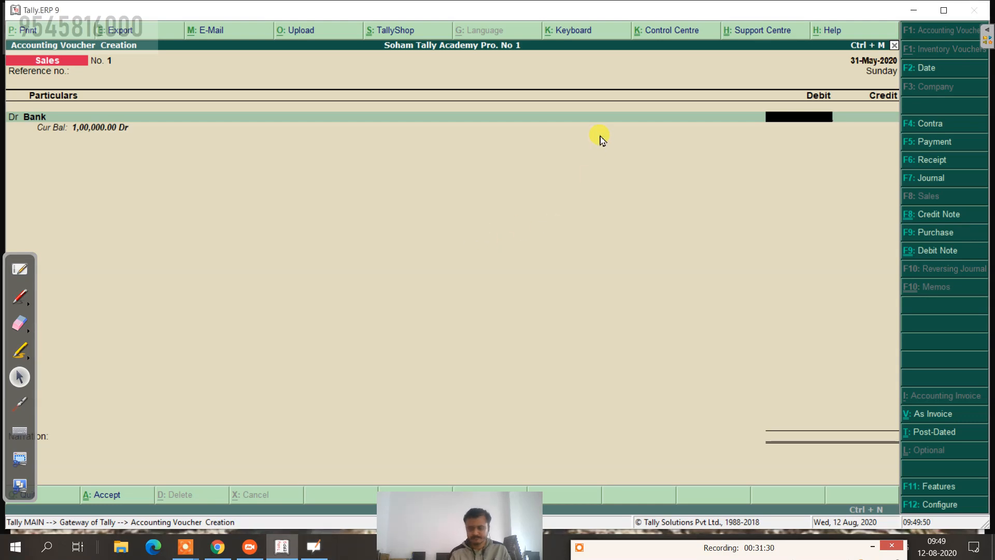
{"action": "type", "text": "25000"}
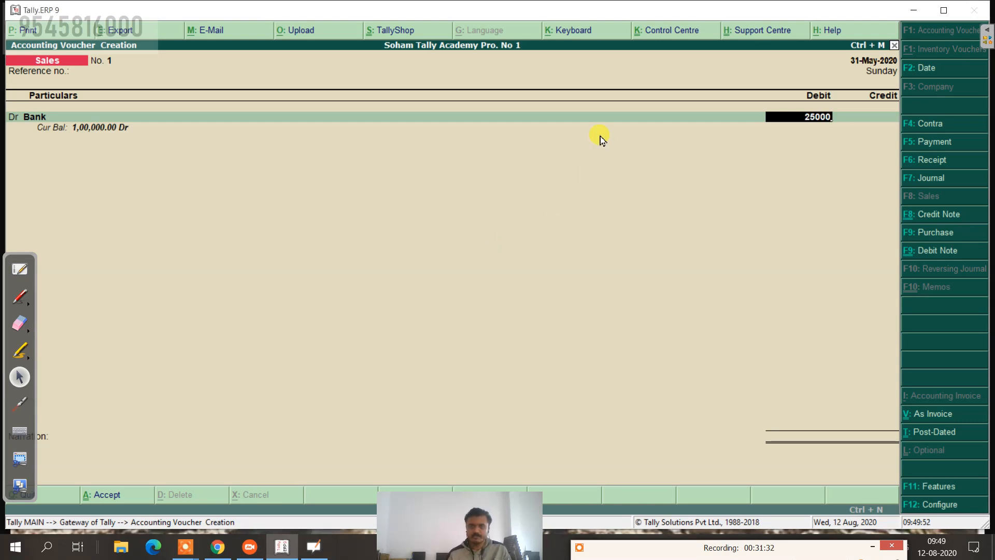
{"action": "key", "text": "Return"}
{"action": "key", "text": "Return"}
{"action": "key", "text": "Return"}
{"action": "key", "text": "Return"}
{"action": "key", "text": "Return"}
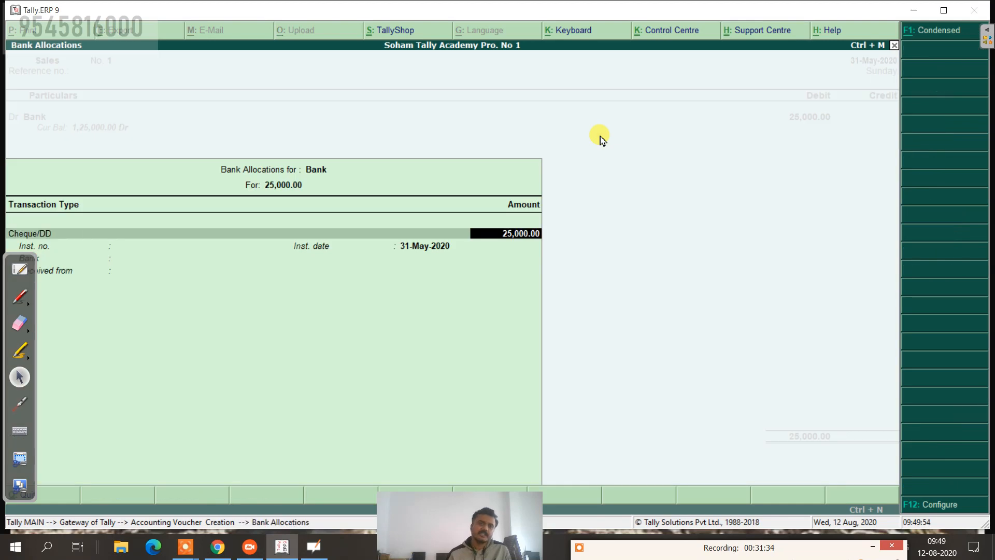
{"action": "key", "text": "Return"}
{"action": "key", "text": "Return"}
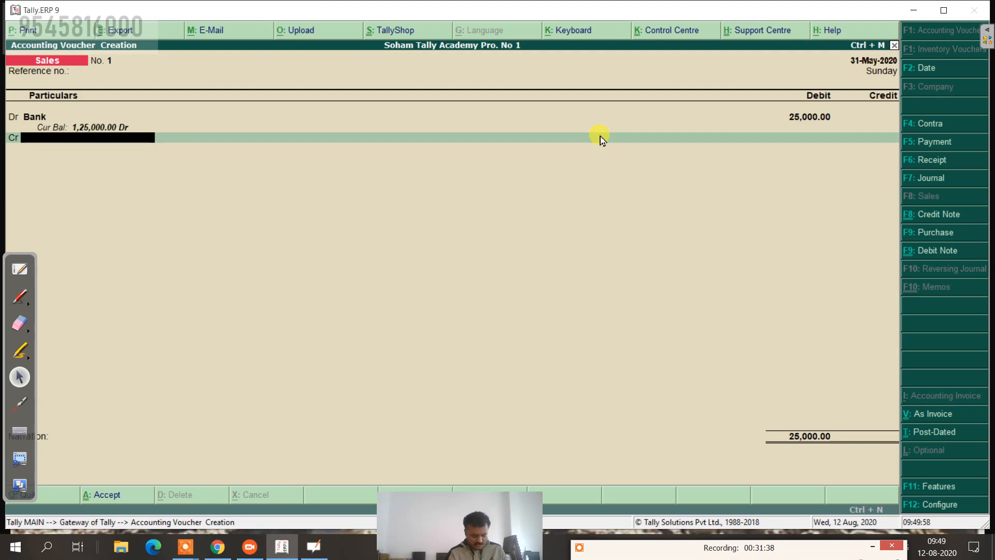
Step: Create a 'Sales' ledger under Sales Accounts for the credit line
{"action": "key", "text": "alt+c"}
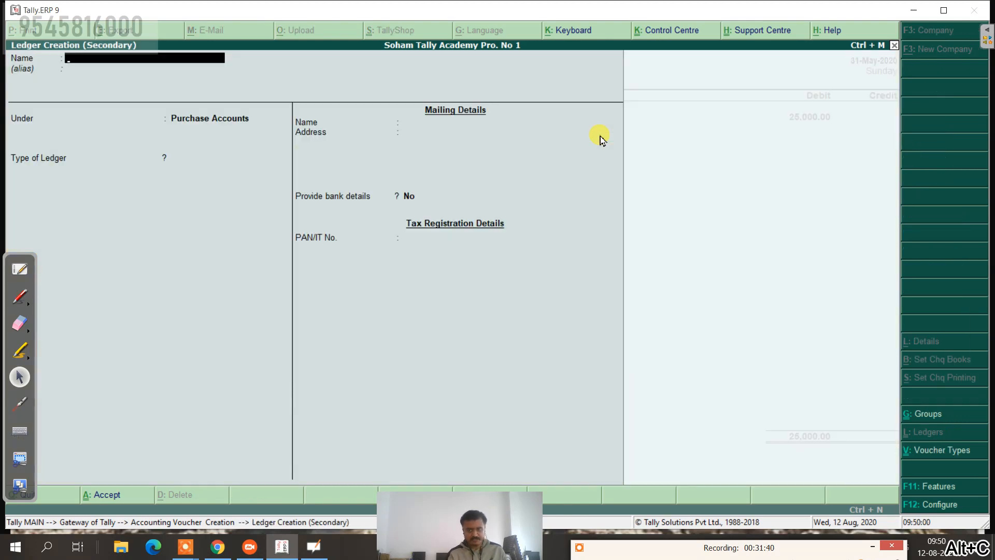
{"action": "type", "text": "Sales"}
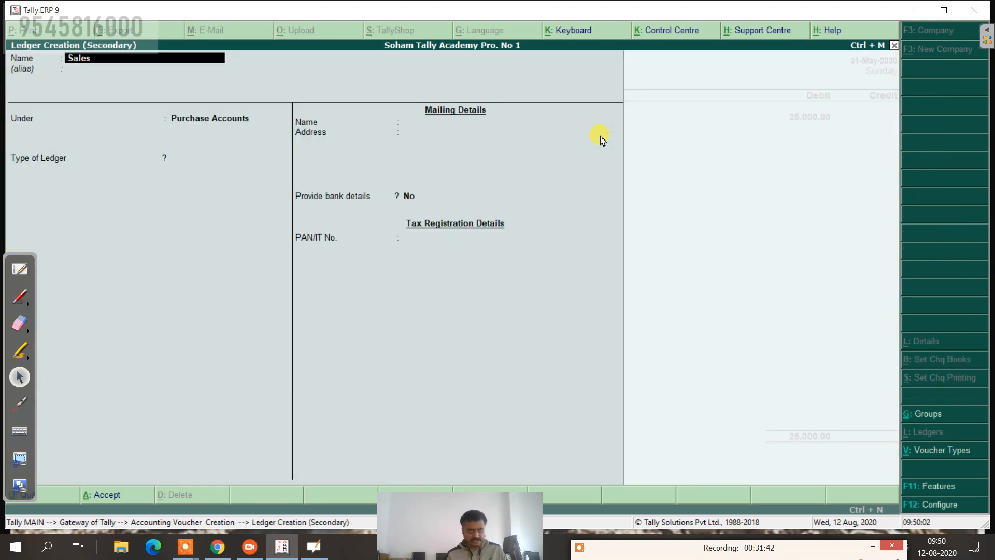
{"action": "key", "text": "Return"}
{"action": "key", "text": "Return"}
{"action": "type", "text": "S"}
{"action": "key", "text": "Return"}
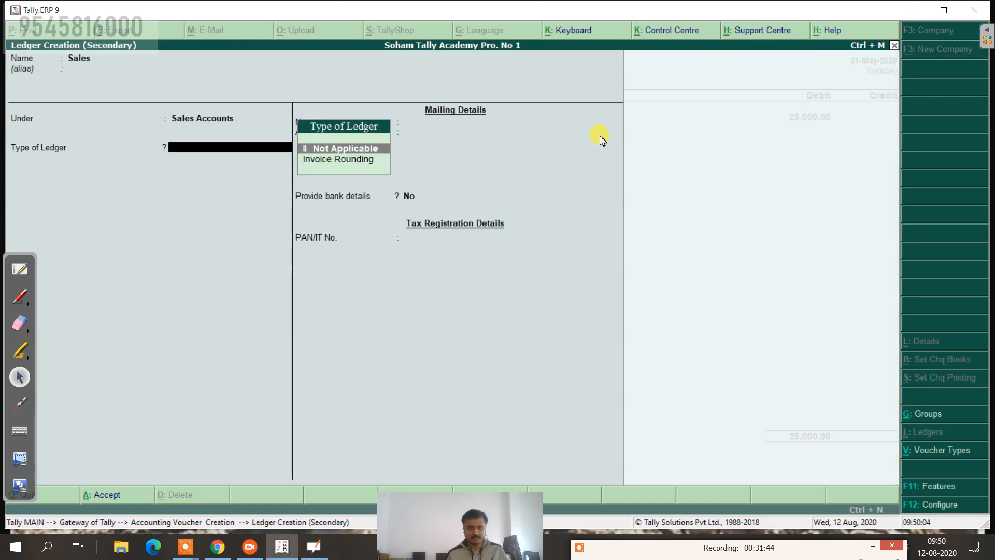
{"action": "key", "text": "ctrl+a"}
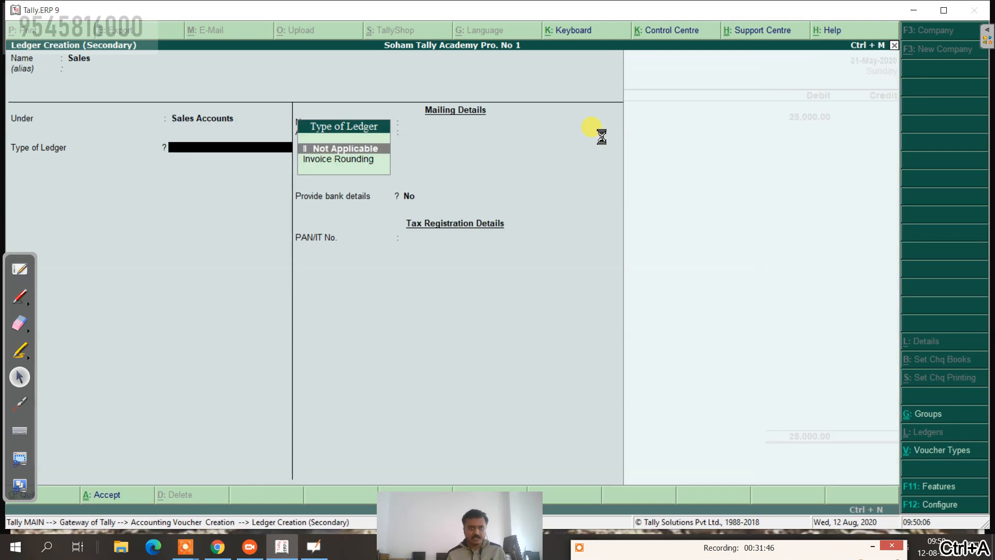
Step: Credit Sales 25,000, narrate 'being goods sold by chq.', save the voucher and exit entry
{"action": "key", "text": "Return"}
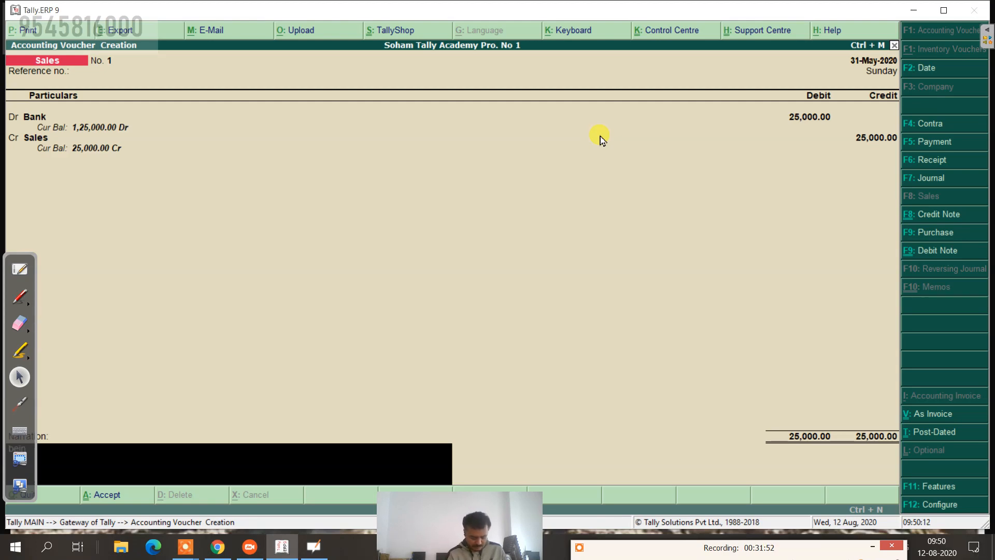
{"action": "type", "text": "being goods"}
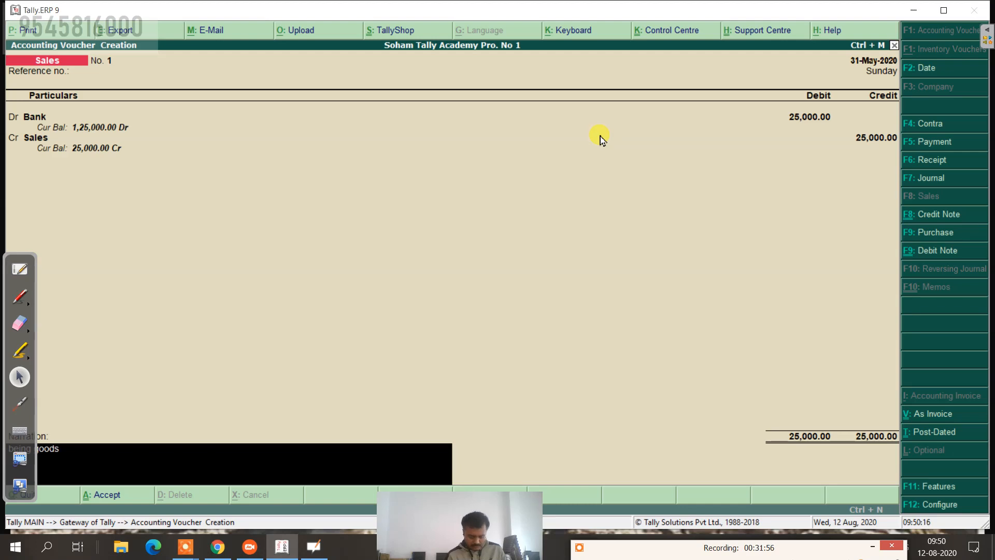
{"action": "type", "text": " sold by chq."}
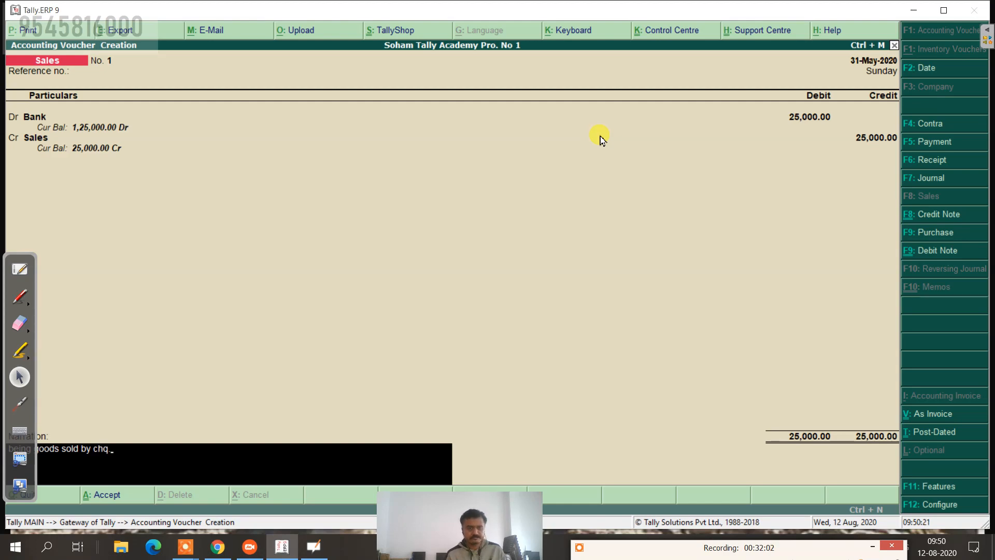
{"action": "key", "text": "Return"}
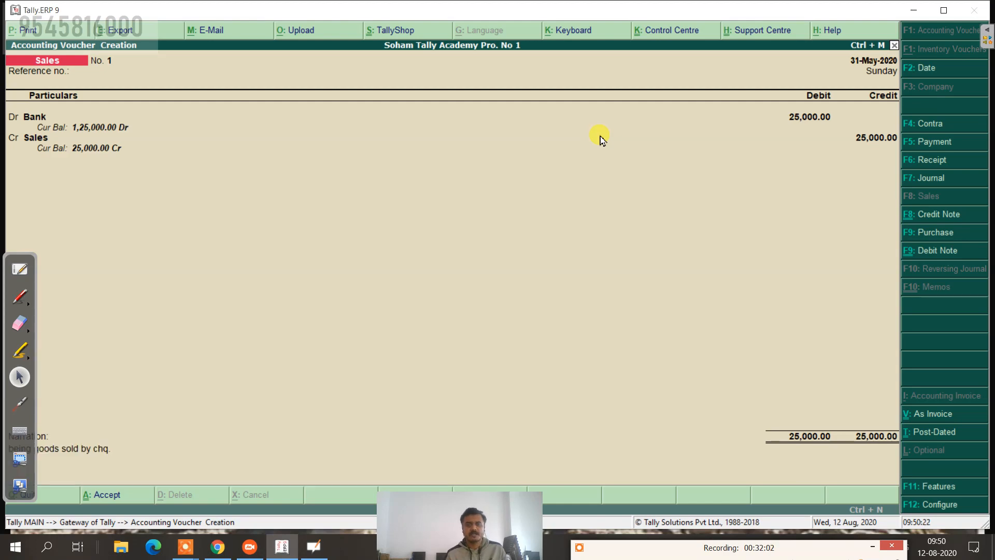
{"action": "key", "text": "Return"}
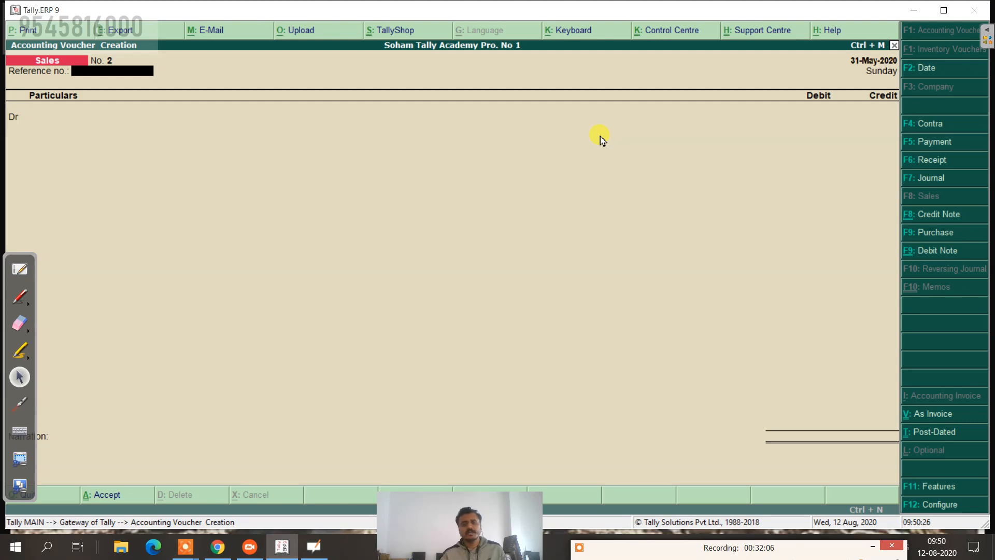
{"action": "key", "text": "Escape"}
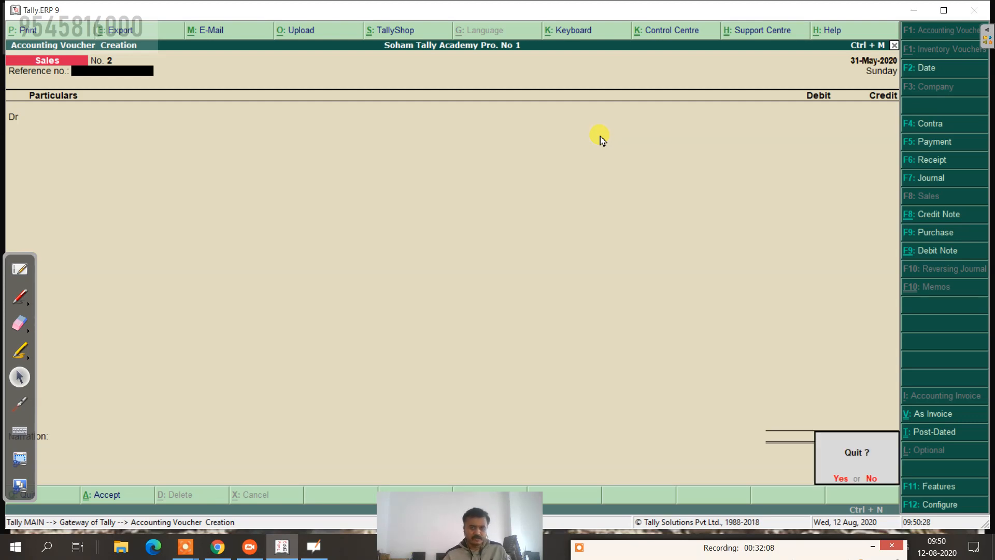
Step: Open the Day Book dated 2-May-2020
{"action": "key", "text": "Return"}
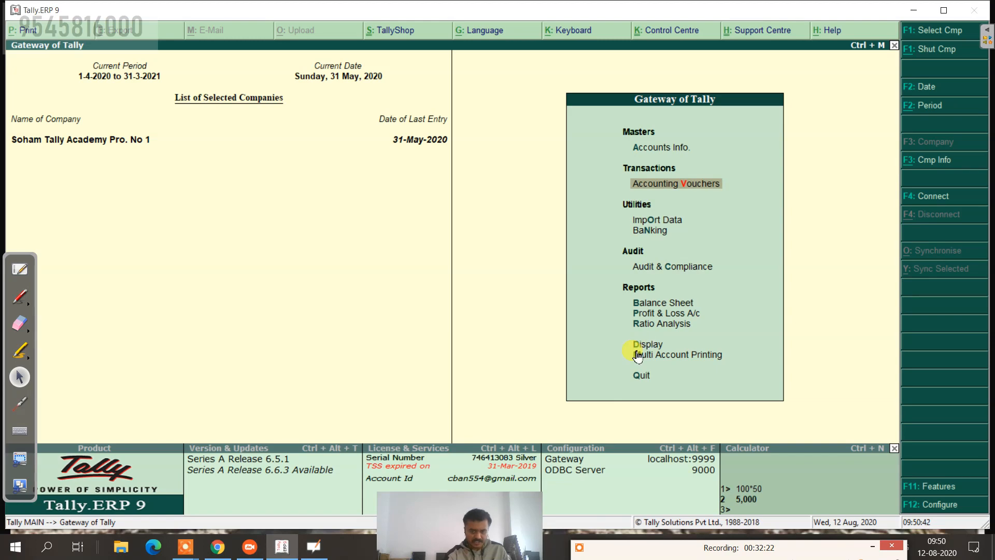
{"action": "key", "text": "d"}
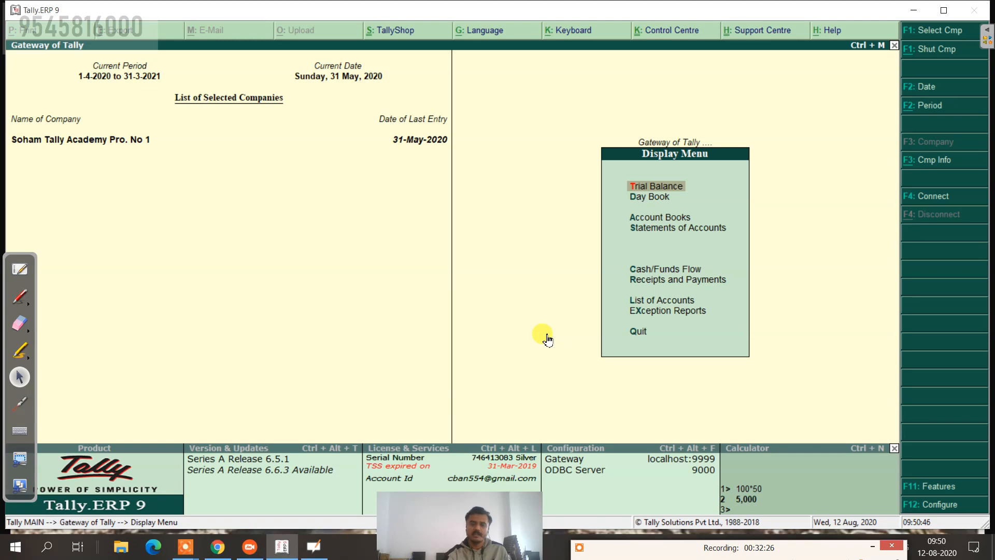
{"action": "left_click", "coordinate": [639, 205]}
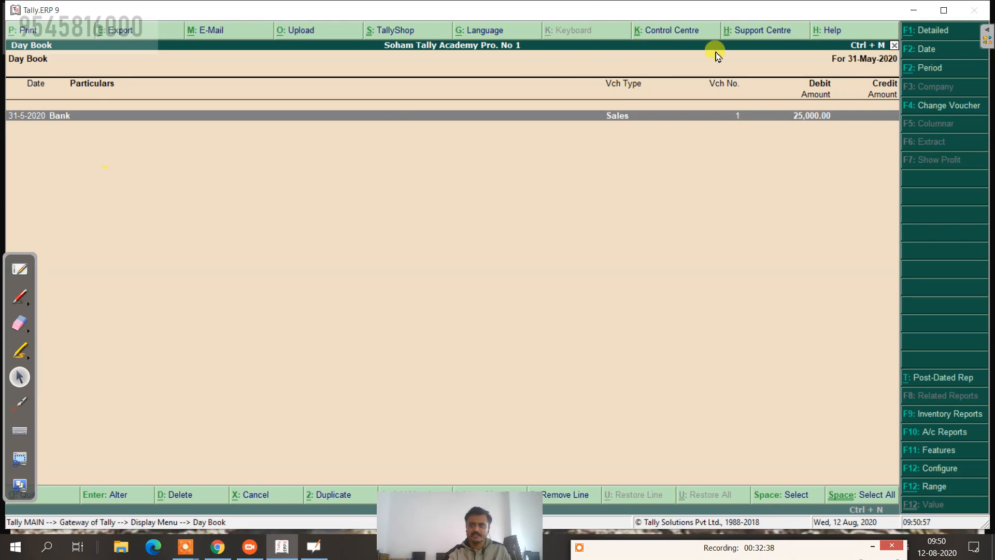
{"action": "left_click", "coordinate": [927, 51]}
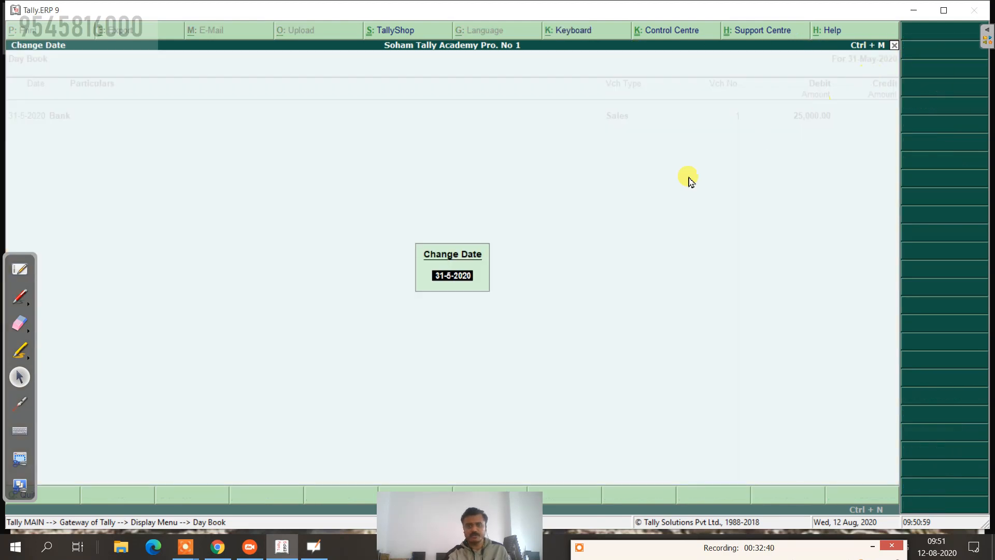
{"action": "type", "text": "2.5"}
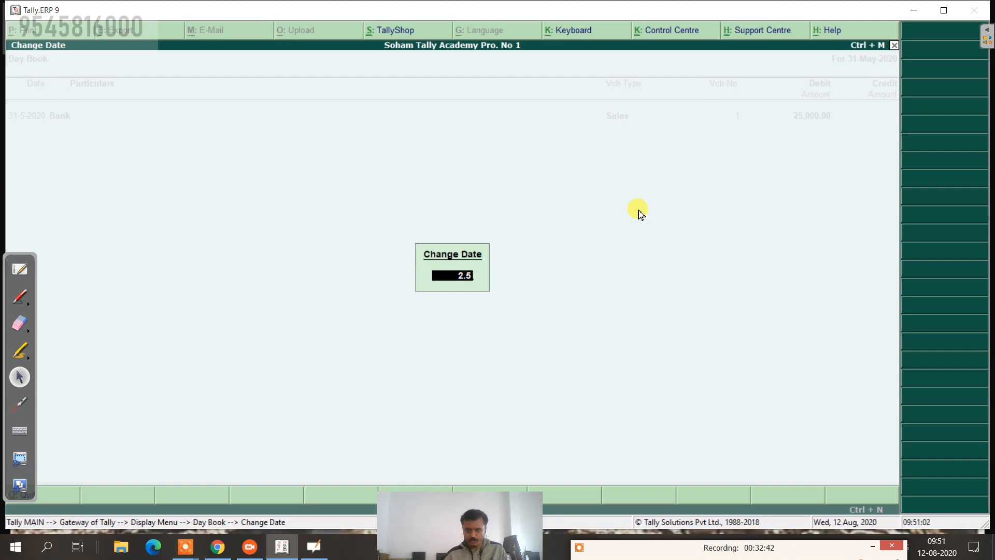
{"action": "key", "text": "Return"}
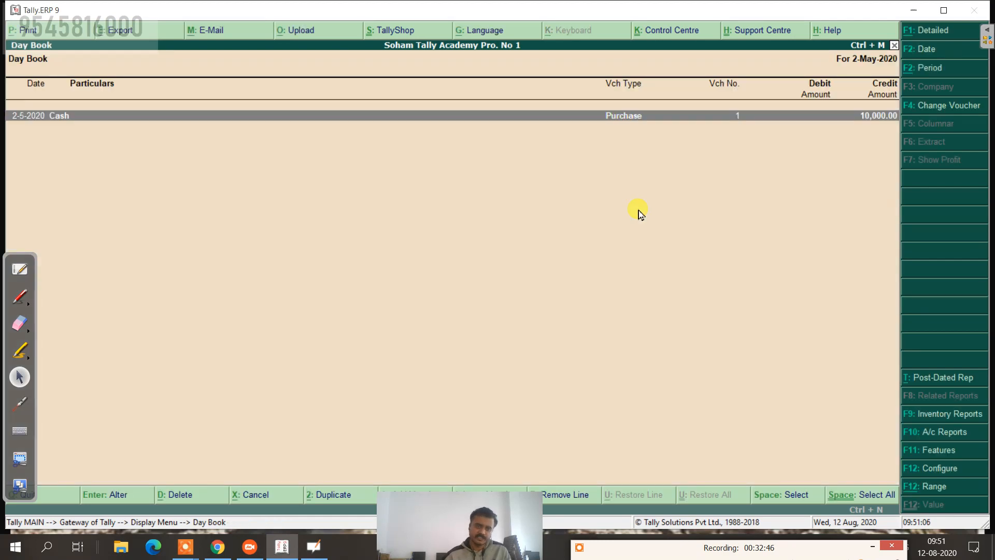
Step: Change the cash purchase voucher amount from 10,000 to 20,000 and save it
{"action": "key", "text": "Return"}
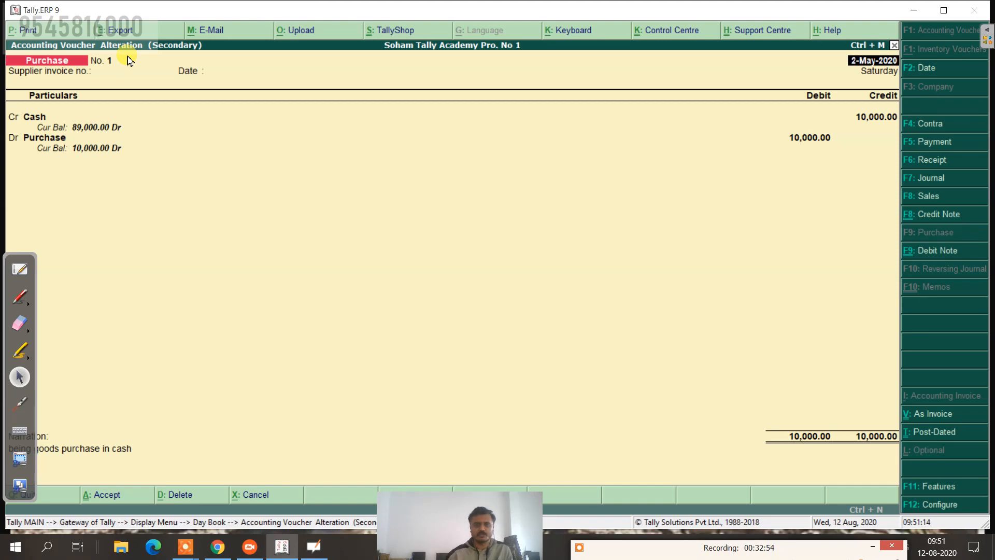
{"action": "key", "text": "Return"}
{"action": "key", "text": "Return"}
{"action": "key", "text": "Return"}
{"action": "key", "text": "Return"}
{"action": "key", "text": "Return"}
{"action": "key", "text": "Return"}
{"action": "key", "text": "Return"}
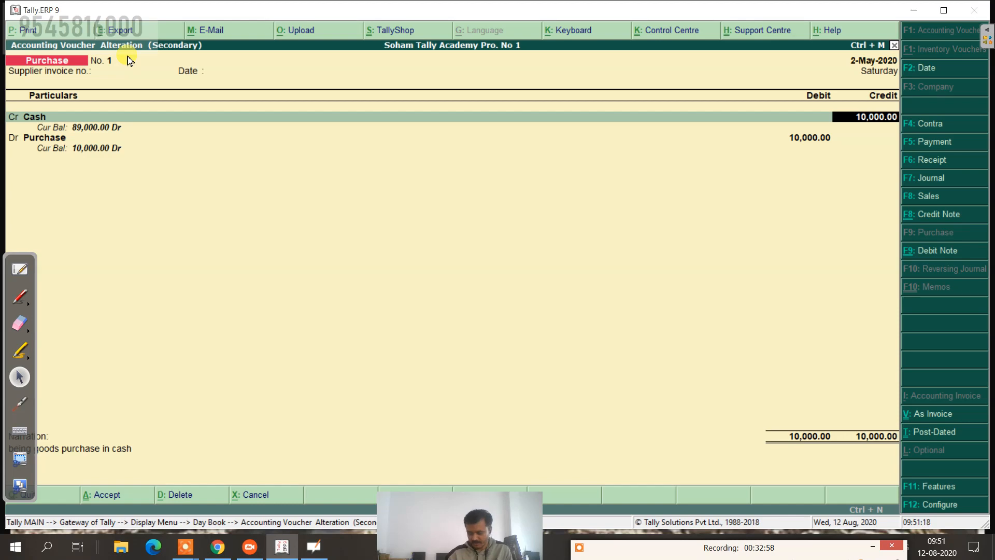
{"action": "type", "text": "20000"}
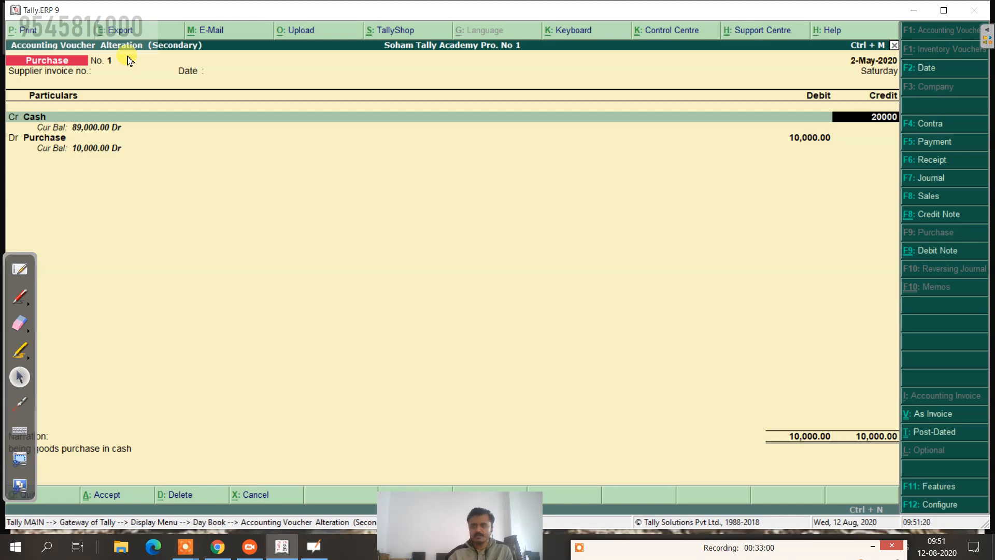
{"action": "key", "text": "Return"}
{"action": "key", "text": "Return"}
{"action": "key", "text": "Return"}
{"action": "key", "text": "Return"}
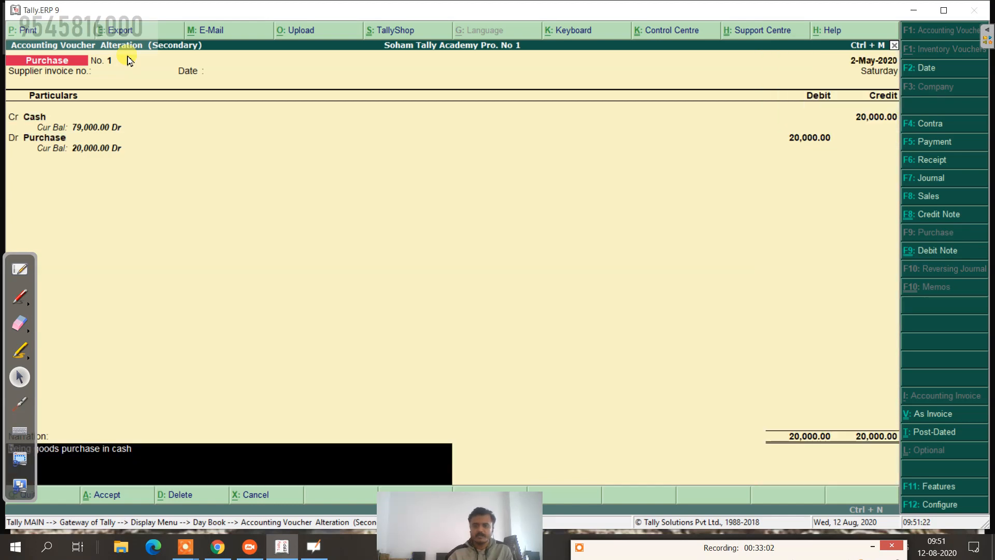
{"action": "key", "text": "Return"}
{"action": "key", "text": "Return"}
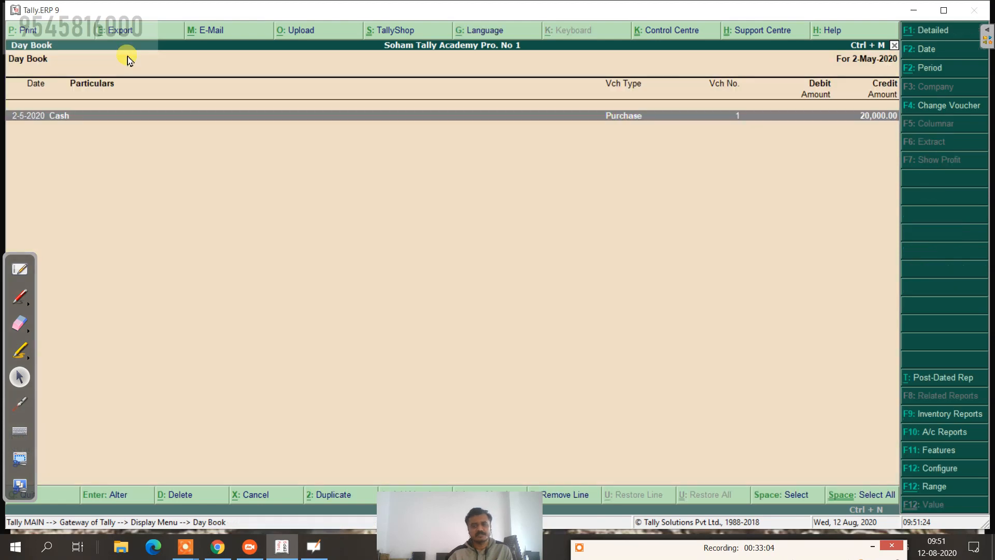
Step: Go back to the Gateway of Tally and open Accounting Vouchers
{"action": "key", "text": "Escape"}
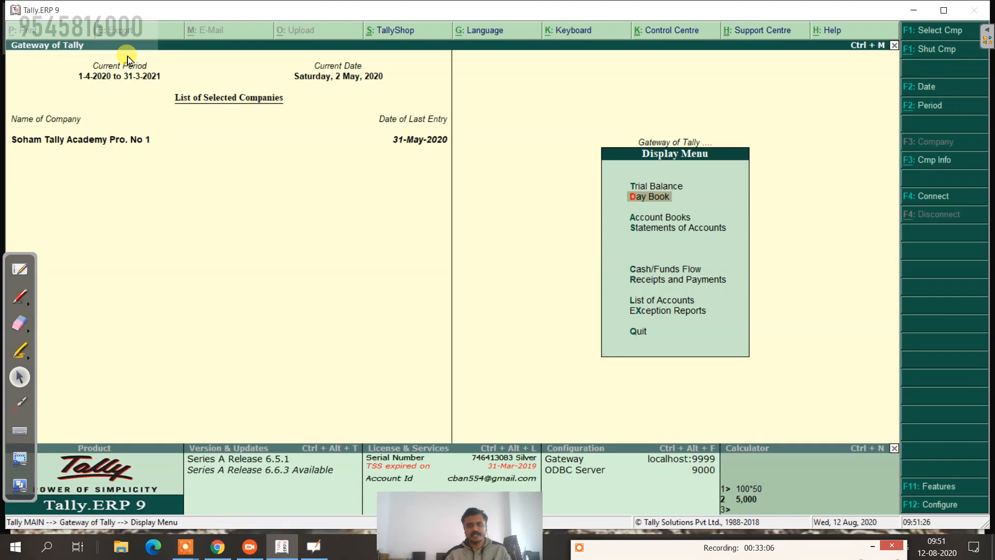
{"action": "key", "text": "Escape"}
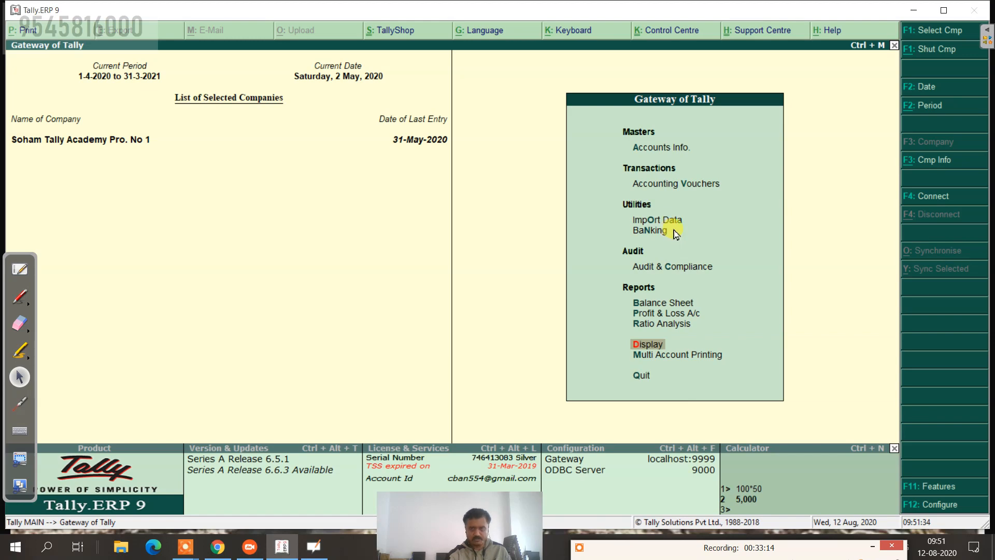
{"action": "key", "text": "v"}
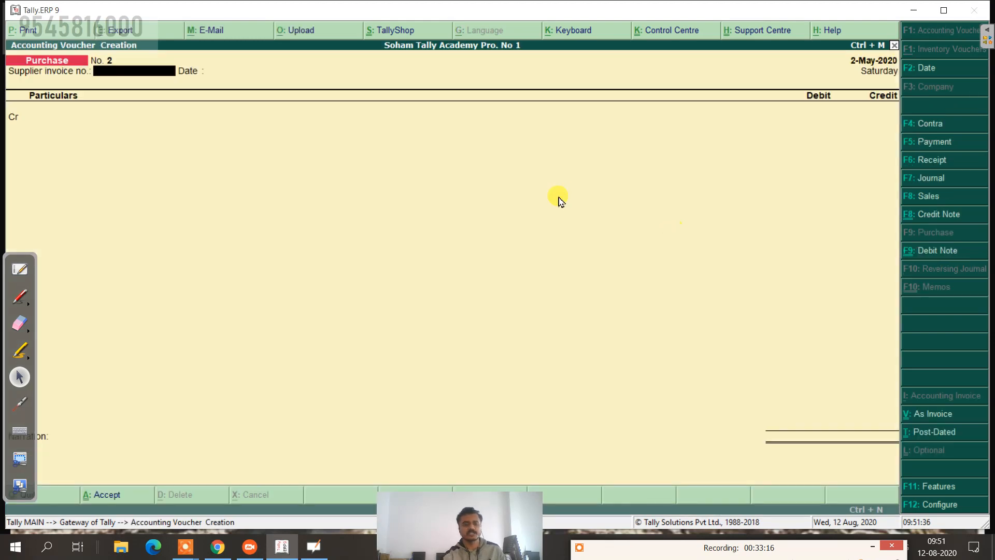
Step: Pan the OpenBoard page until the whole Problem No-1 transaction list is visible
{"action": "left_click", "coordinate": [20, 273]}
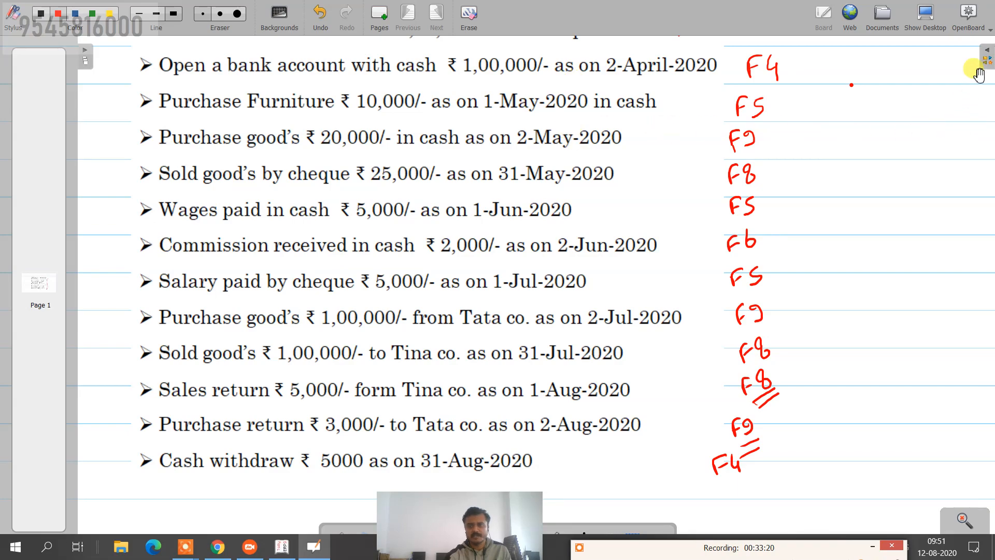
{"action": "left_click_drag", "start_coordinate": [684, 123], "coordinate": [684, 162]}
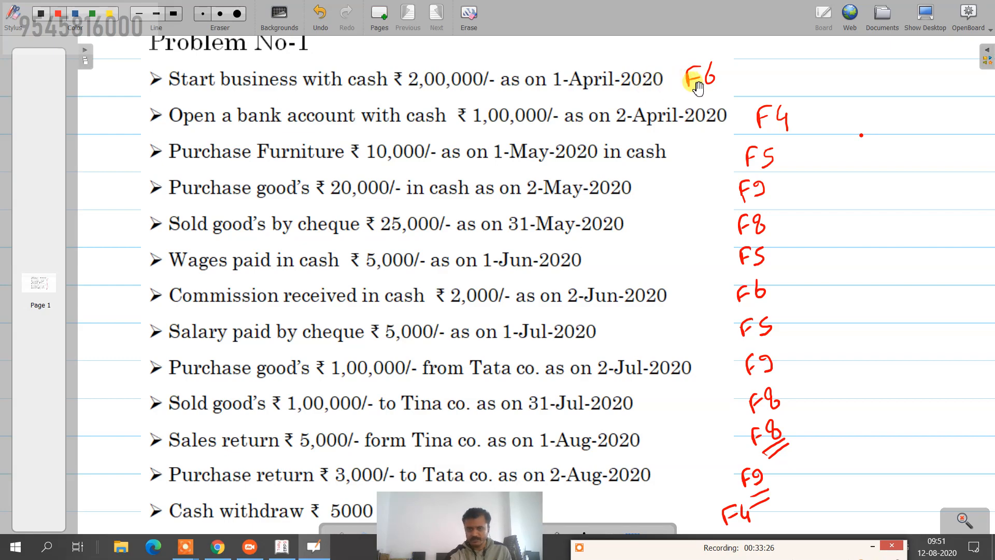
{"action": "left_click_drag", "start_coordinate": [694, 133], "coordinate": [689, 106]}
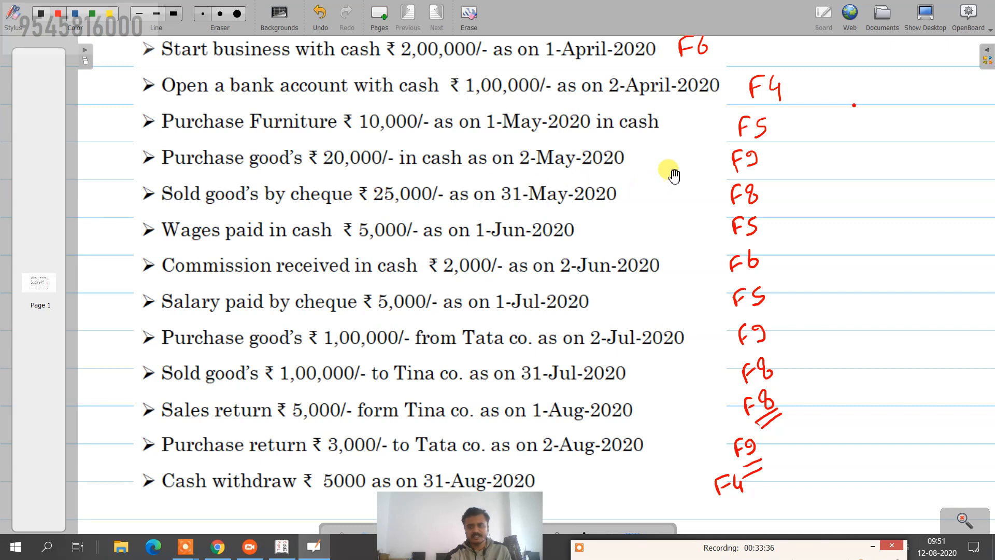
{"action": "scroll", "coordinate": [669, 171], "scroll_direction": "down", "scroll_amount": 1}
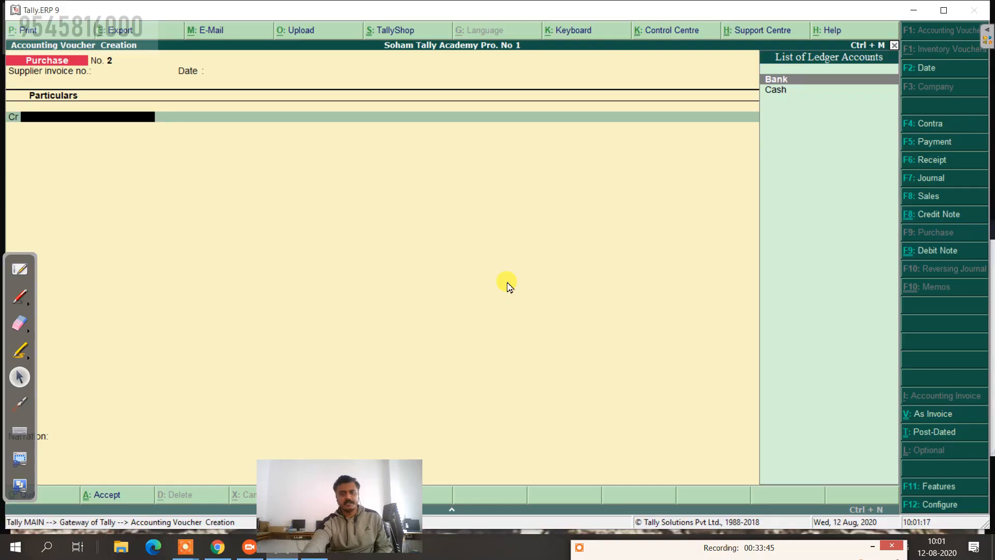
Step: After checking the problem list, switch to a Payment voucher dated 1-Jun-2020
{"action": "left_click", "coordinate": [20, 268]}
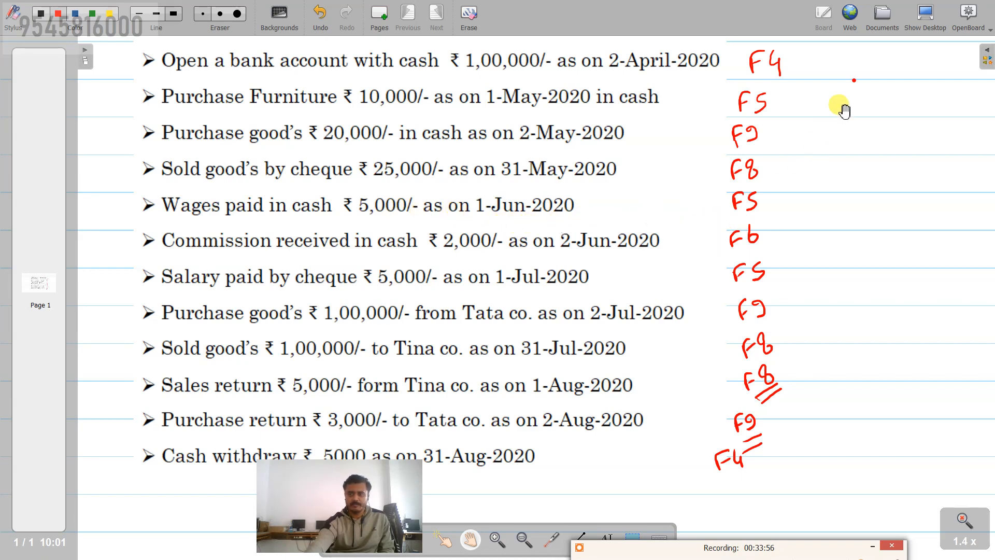
{"action": "left_click", "coordinate": [924, 15]}
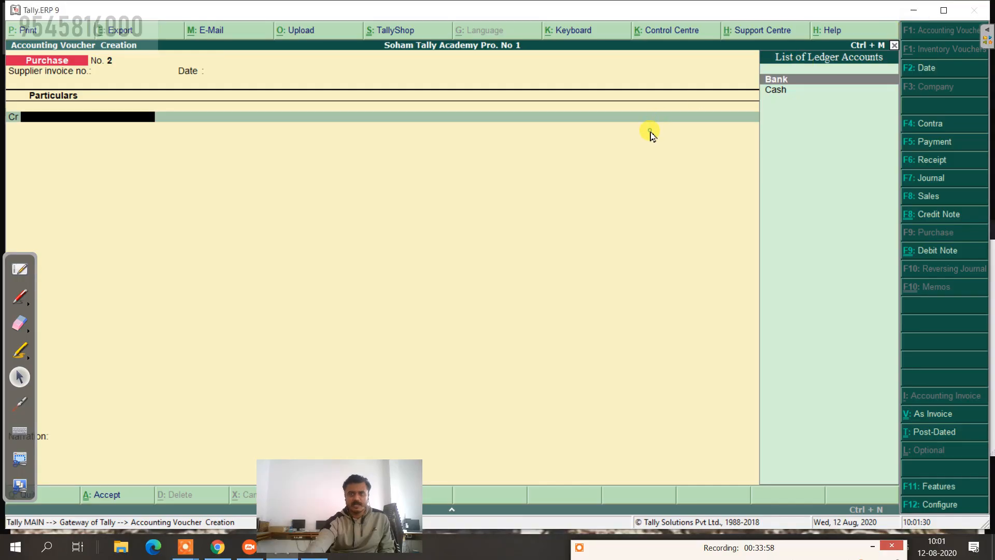
{"action": "left_click", "coordinate": [928, 142]}
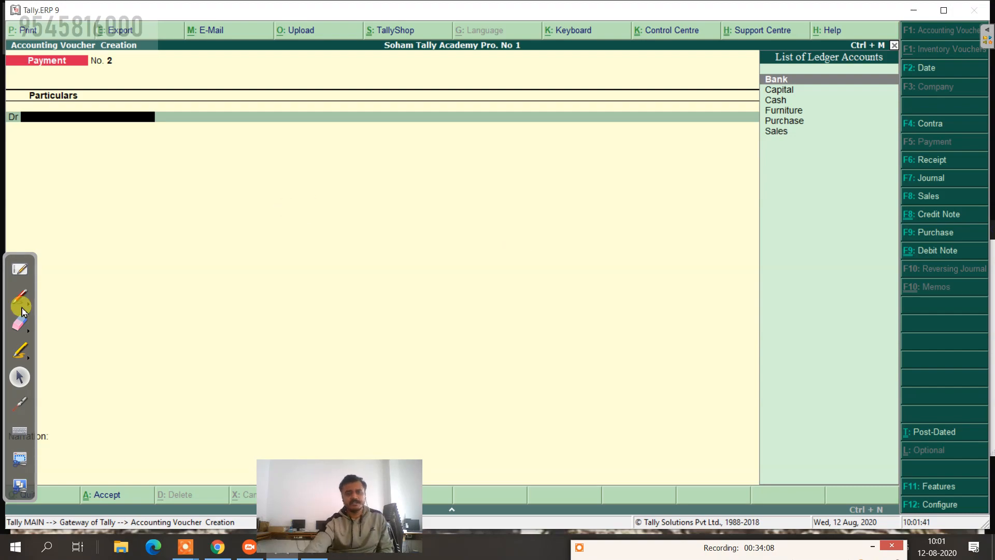
{"action": "left_click", "coordinate": [19, 269]}
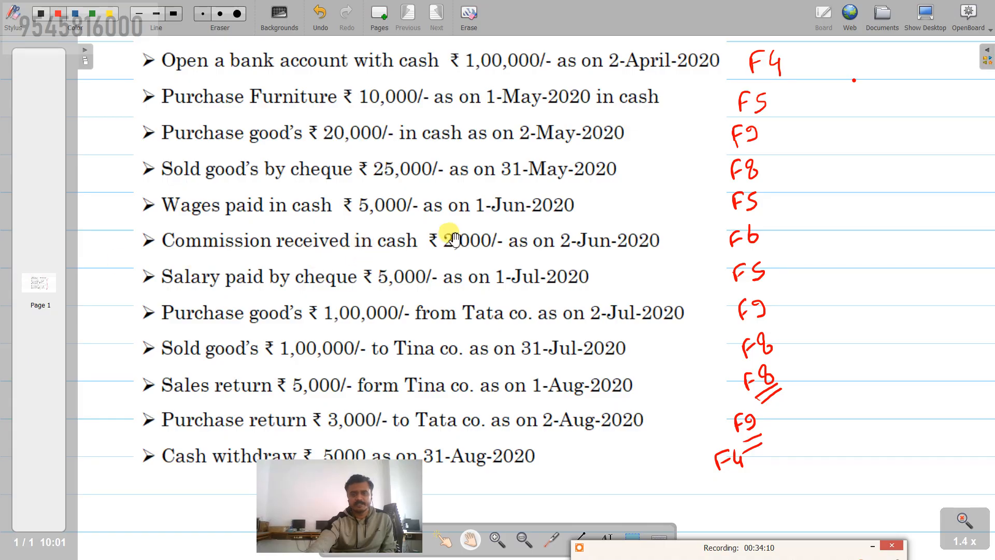
{"action": "left_click", "coordinate": [926, 12]}
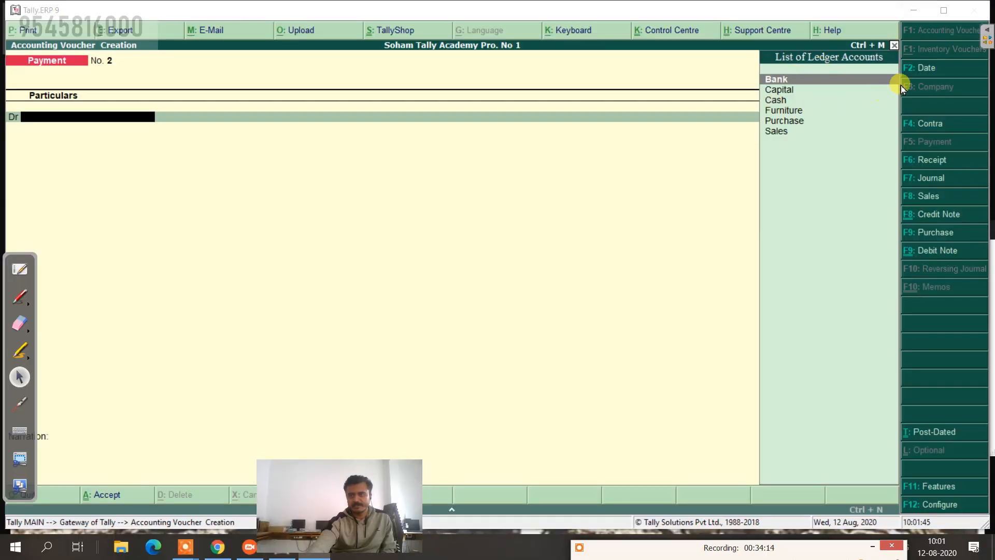
{"action": "left_click", "coordinate": [936, 69]}
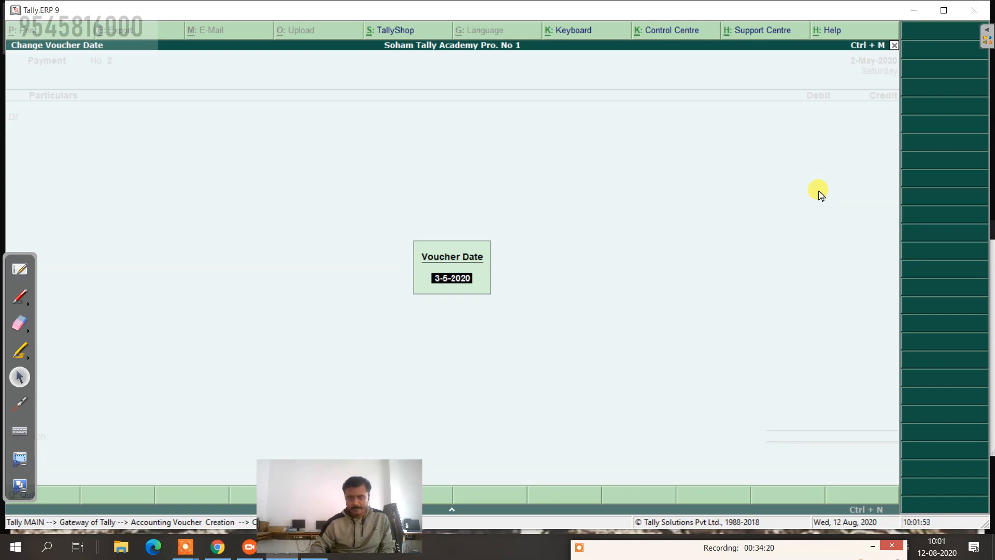
{"action": "type", "text": "1"}
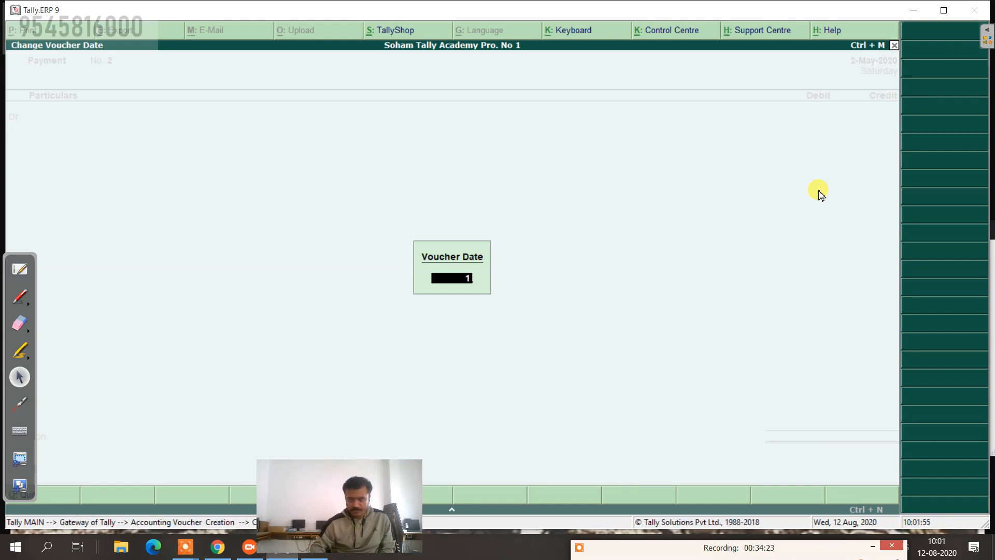
{"action": "type", "text": ".6"}
{"action": "key", "text": "Return"}
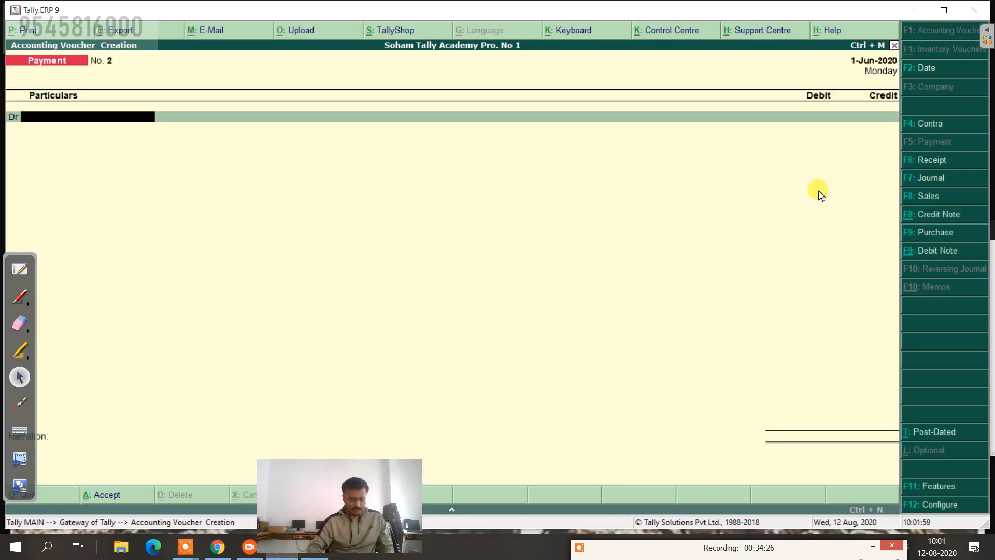
Step: Create a Wages ledger under Direct Expenses from within the voucher
{"action": "key", "text": "alt+c"}
{"action": "type", "text": "Wages"}
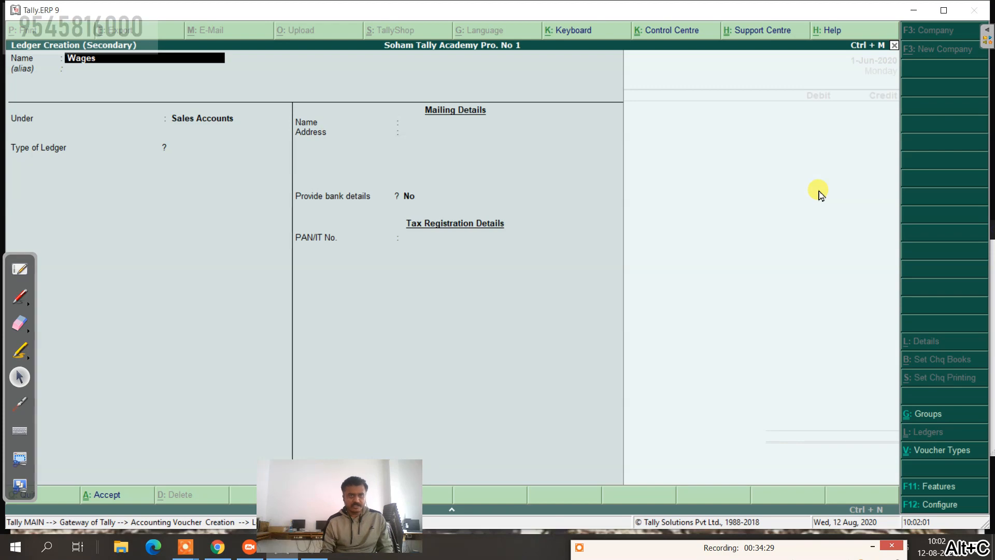
{"action": "key", "text": "Return"}
{"action": "key", "text": "Return"}
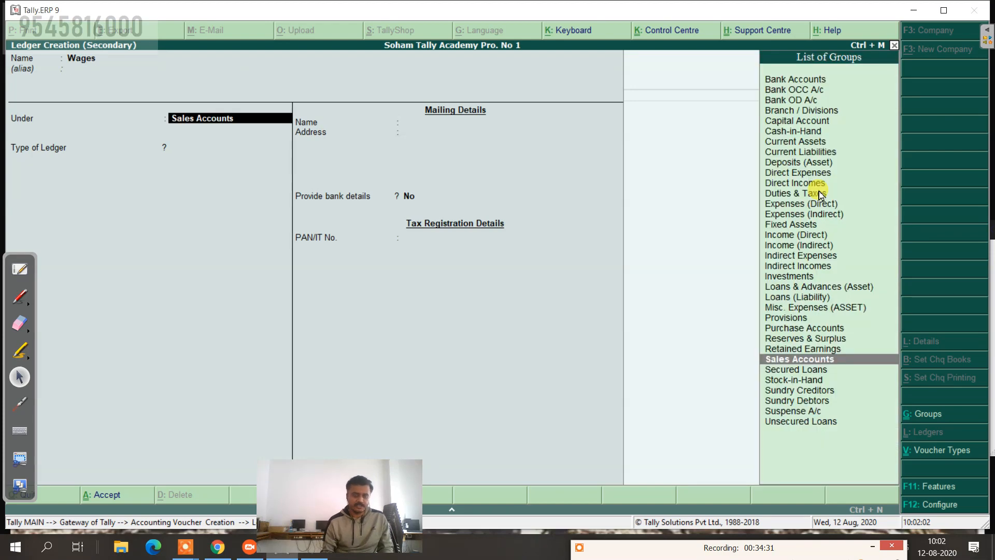
{"action": "type", "text": "Di"}
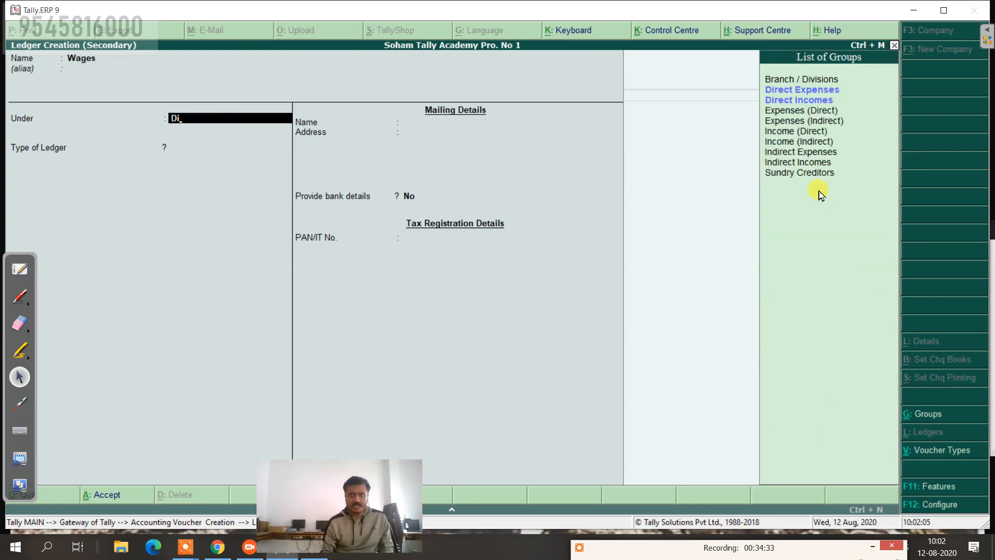
{"action": "key", "text": "Return"}
{"action": "key", "text": "ctrl+a"}
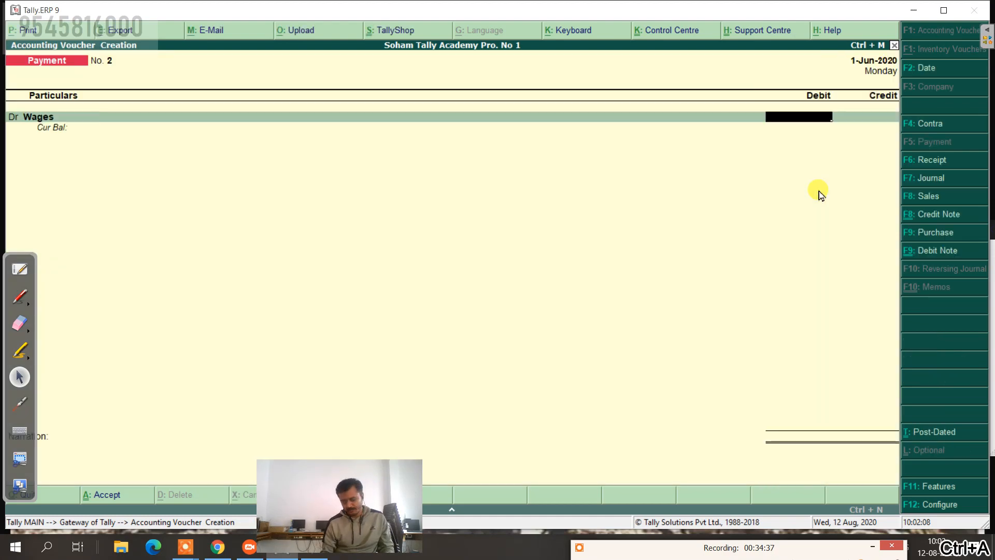
Step: Debit Wages 5,000 and credit Cash 5,000, then recheck the list and reveal the narration area
{"action": "type", "text": "5000"}
{"action": "key", "text": "Return"}
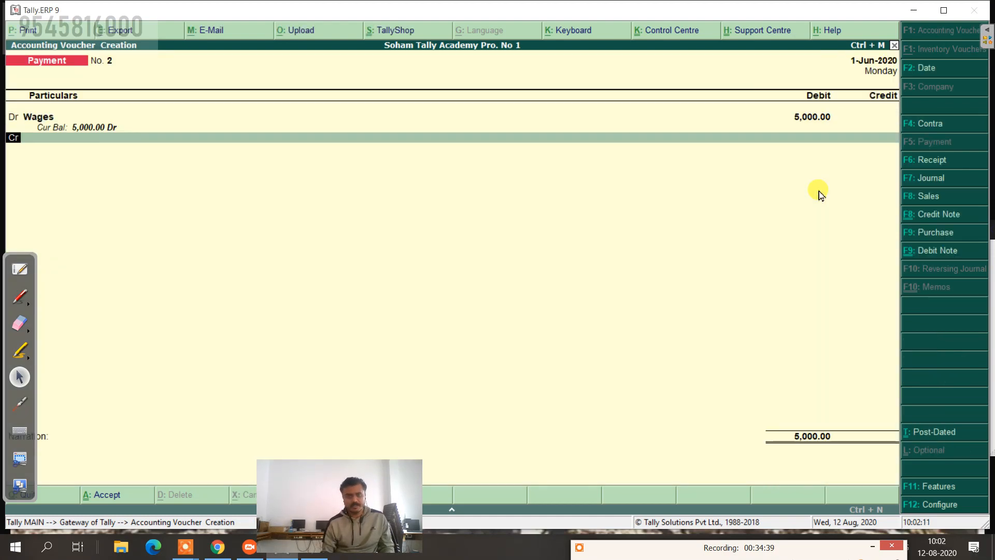
{"action": "key", "text": "Down"}
{"action": "key", "text": "Down"}
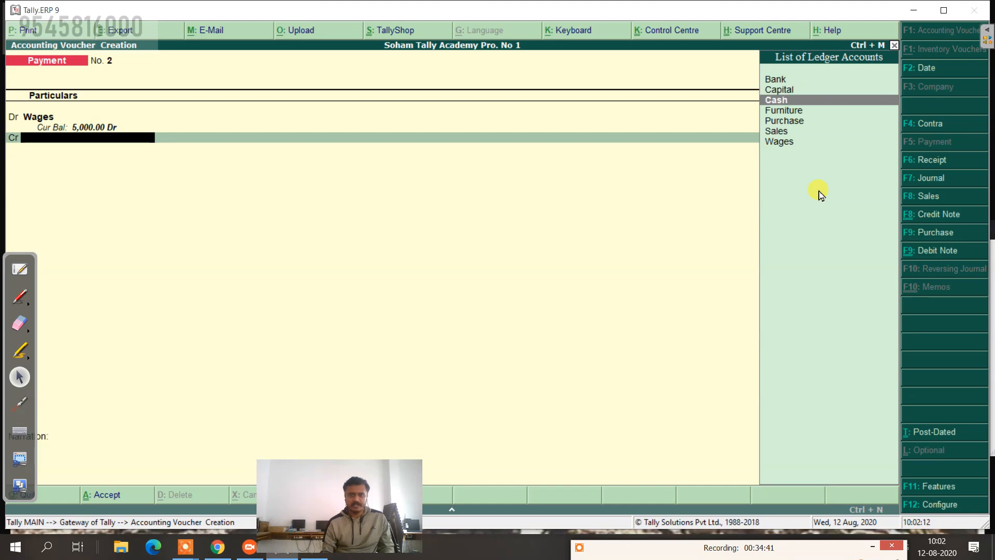
{"action": "key", "text": "Return"}
{"action": "key", "text": "Return"}
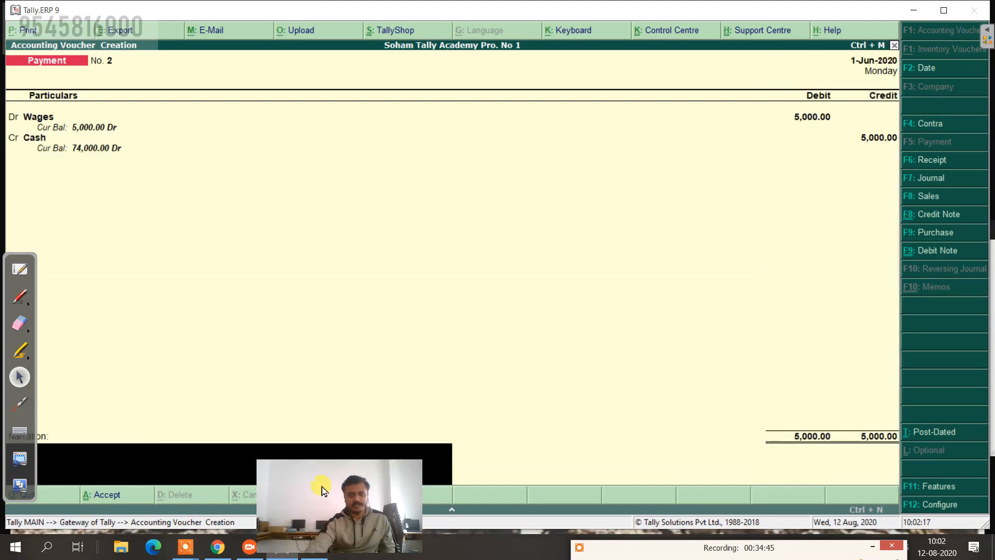
{"action": "left_click_drag", "start_coordinate": [322, 490], "coordinate": [396, 502]}
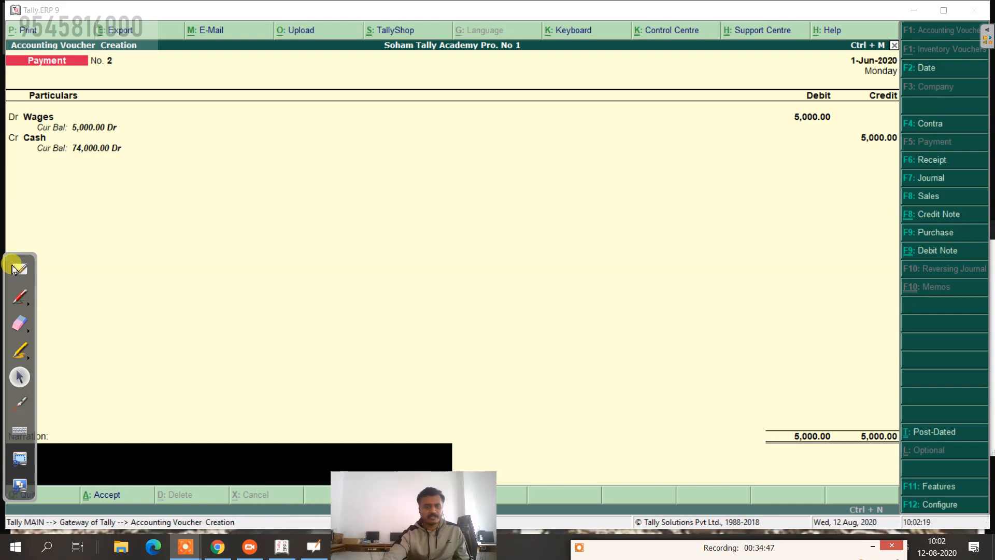
{"action": "left_click", "coordinate": [18, 269]}
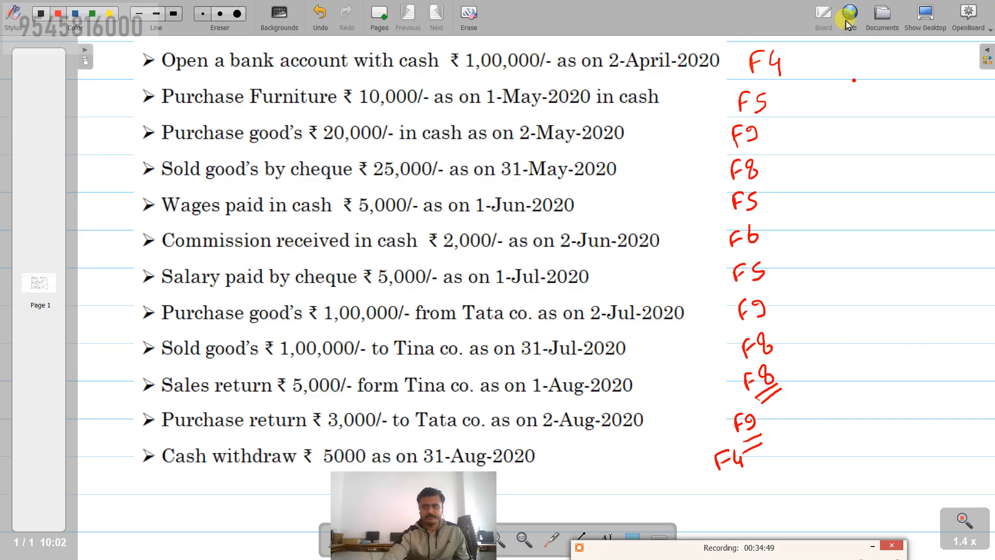
{"action": "left_click", "coordinate": [920, 18]}
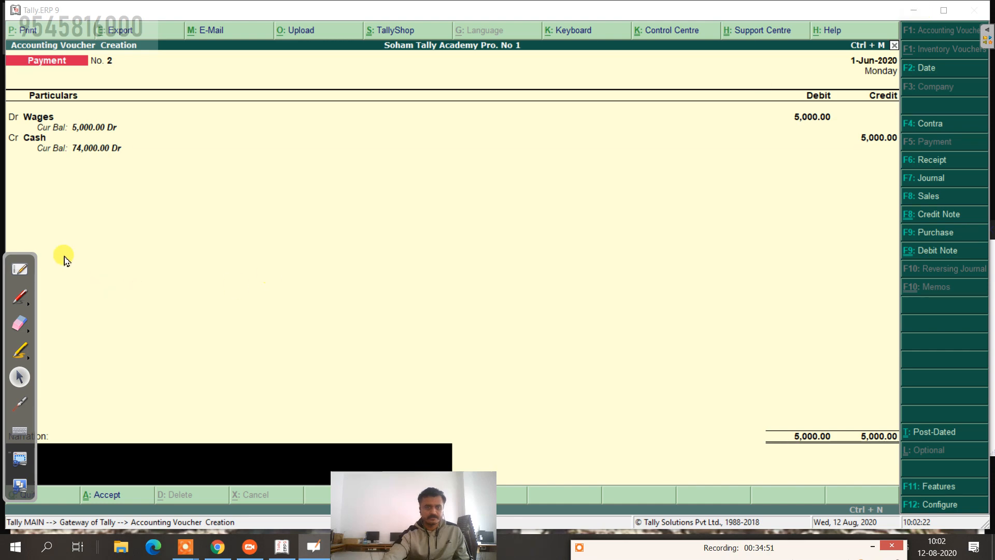
{"action": "left_click_drag", "start_coordinate": [19, 258], "coordinate": [18, 153]}
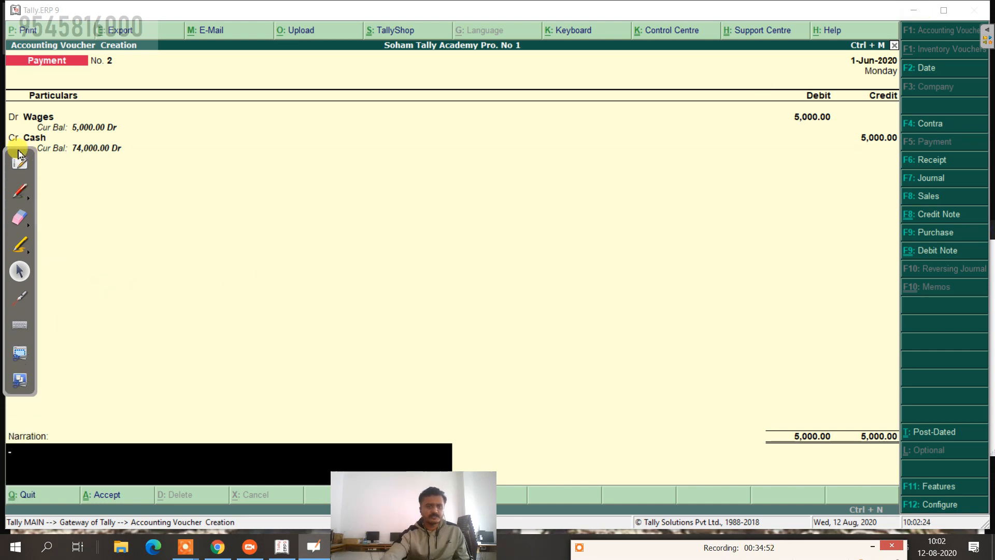
Step: Enter a narration stating wages were paid to the worker, and save Payment voucher No. 2
{"action": "left_click", "coordinate": [89, 458]}
{"action": "type", "text": "b"}
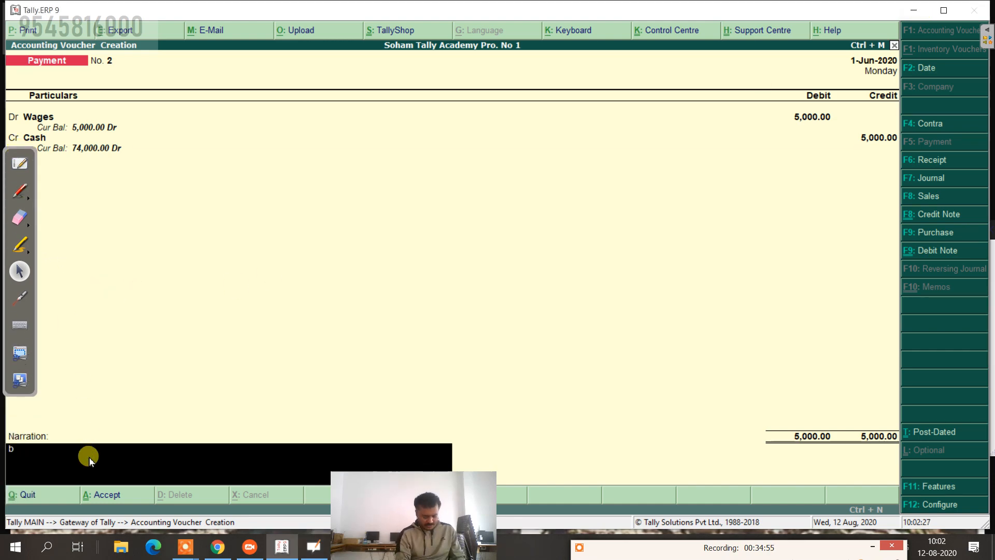
{"action": "type", "text": "eing wages paid"}
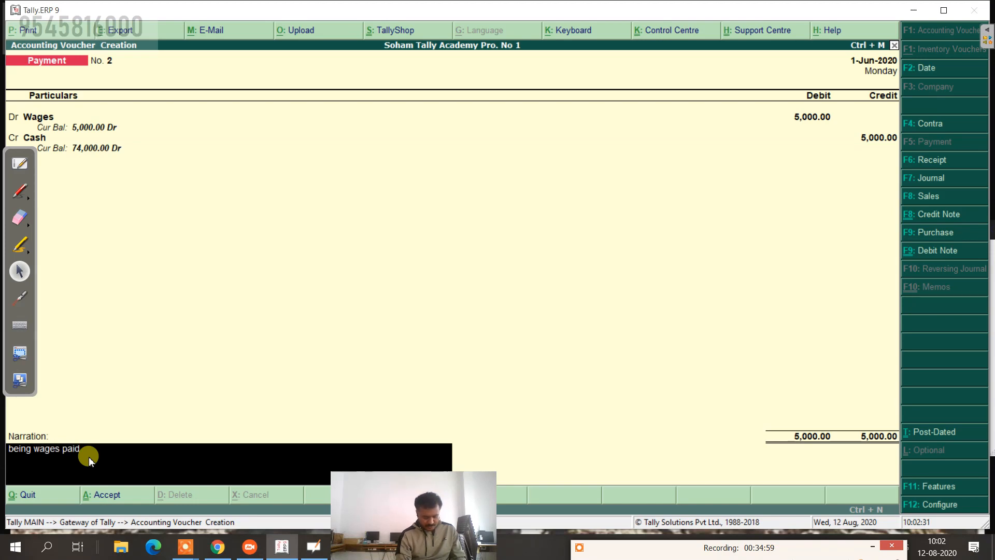
{"action": "type", "text": " to mr g"}
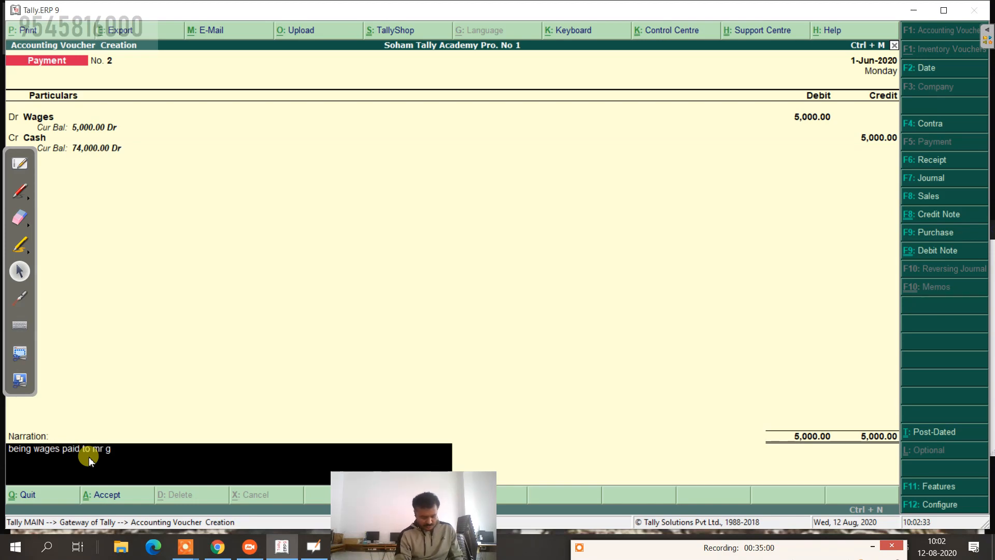
{"action": "type", "text": "anesh f"}
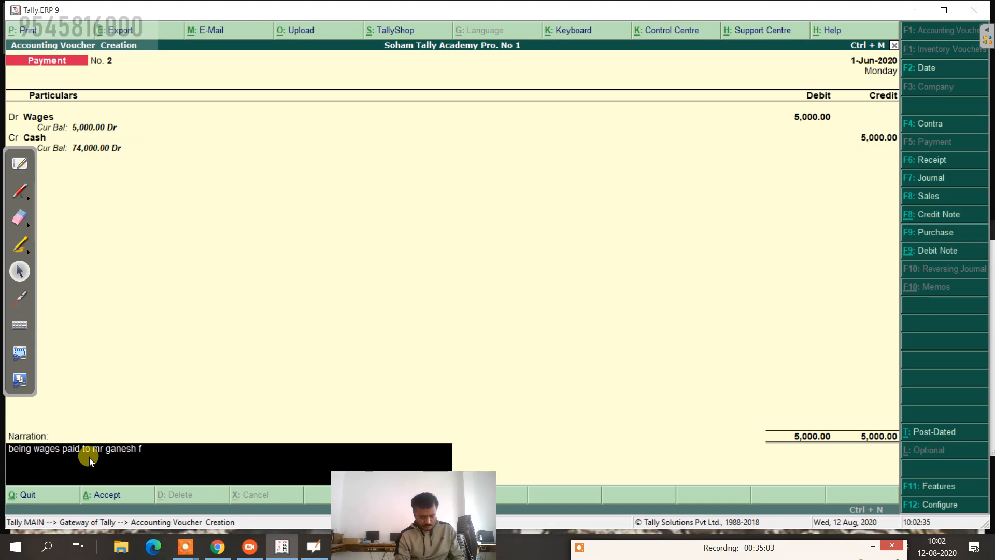
{"action": "type", "text": "or ...."}
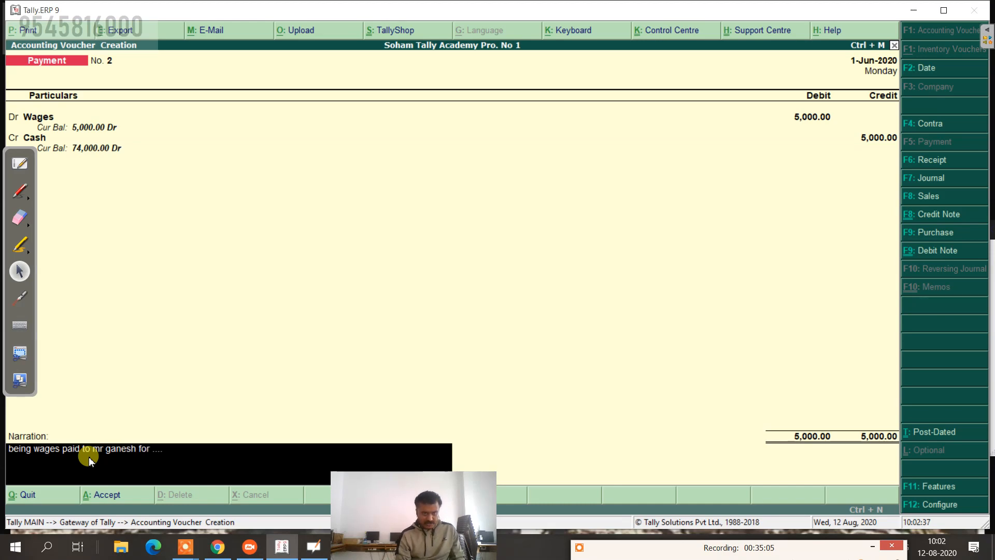
{"action": "type", "text": "... work"}
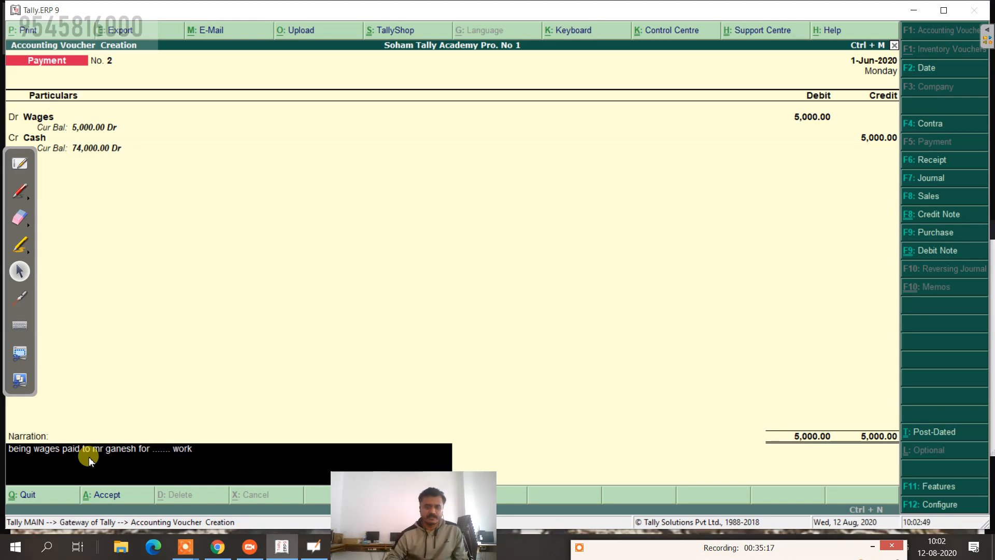
{"action": "key", "text": "Return"}
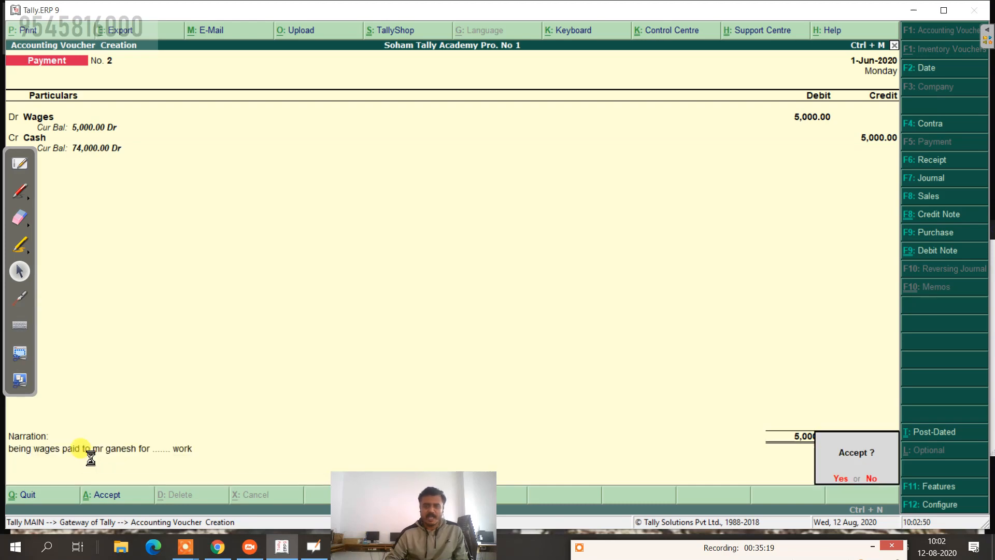
{"action": "key", "text": "Return"}
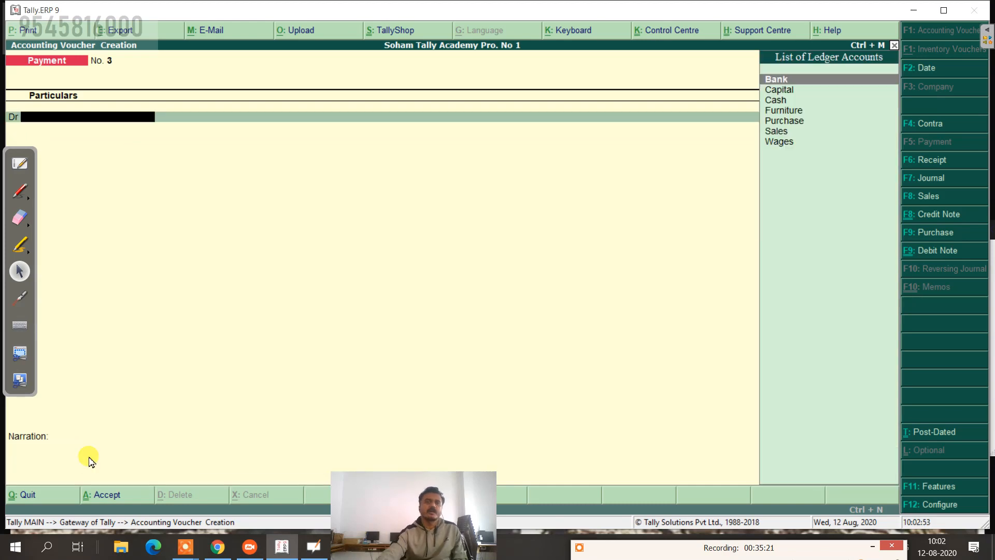
Step: After checking the problem list, keep the date 2-6-2020 and switch to a Receipt voucher
{"action": "left_click", "coordinate": [14, 164]}
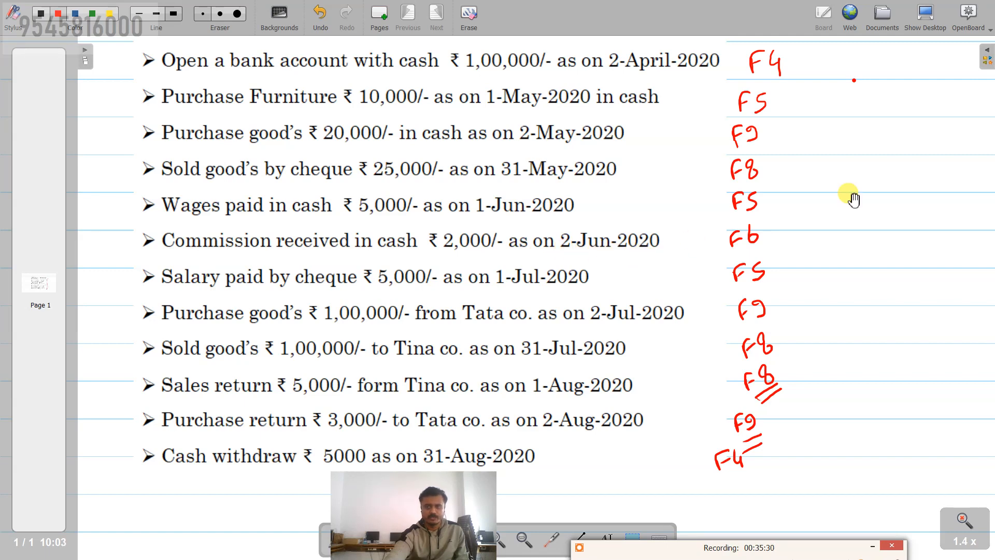
{"action": "left_click", "coordinate": [926, 21]}
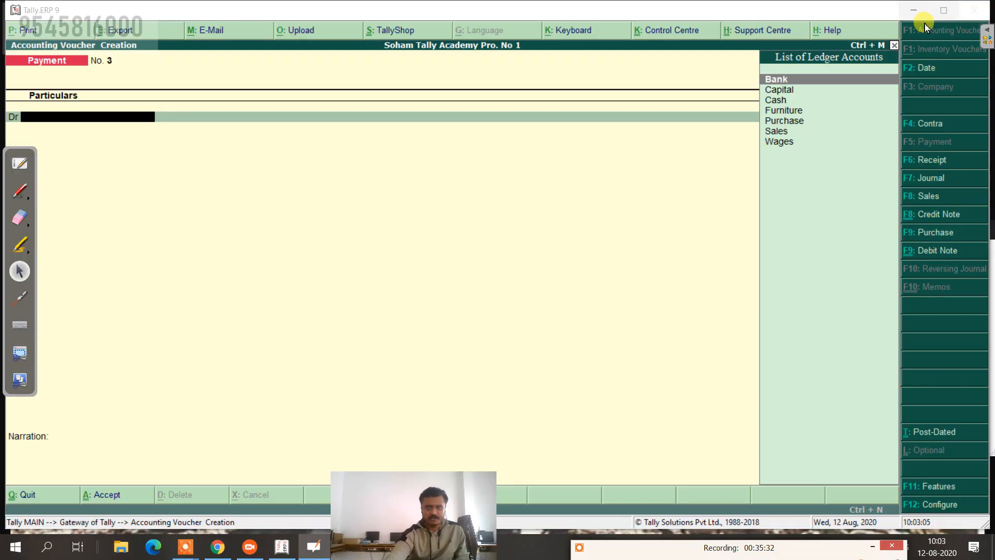
{"action": "left_click", "coordinate": [928, 69]}
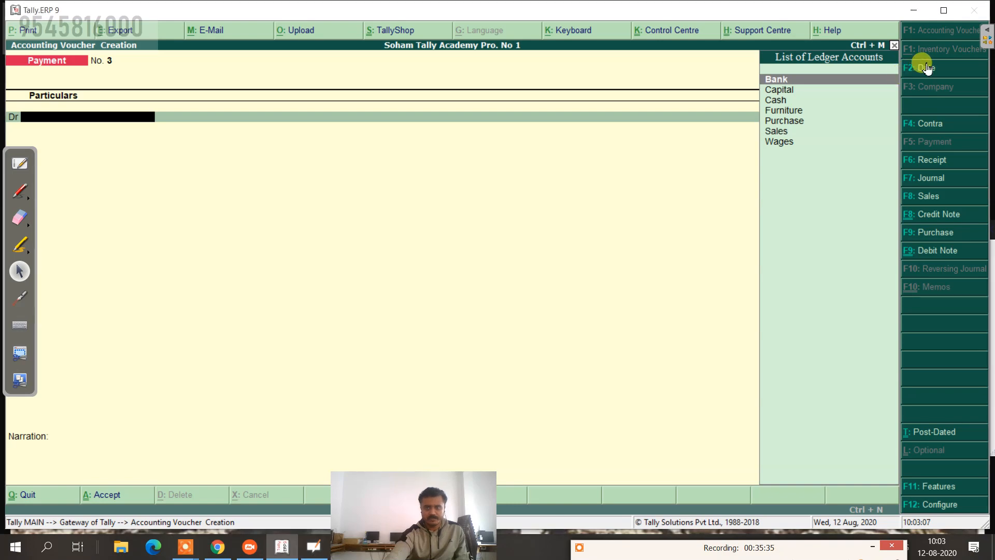
{"action": "left_click", "coordinate": [927, 69]}
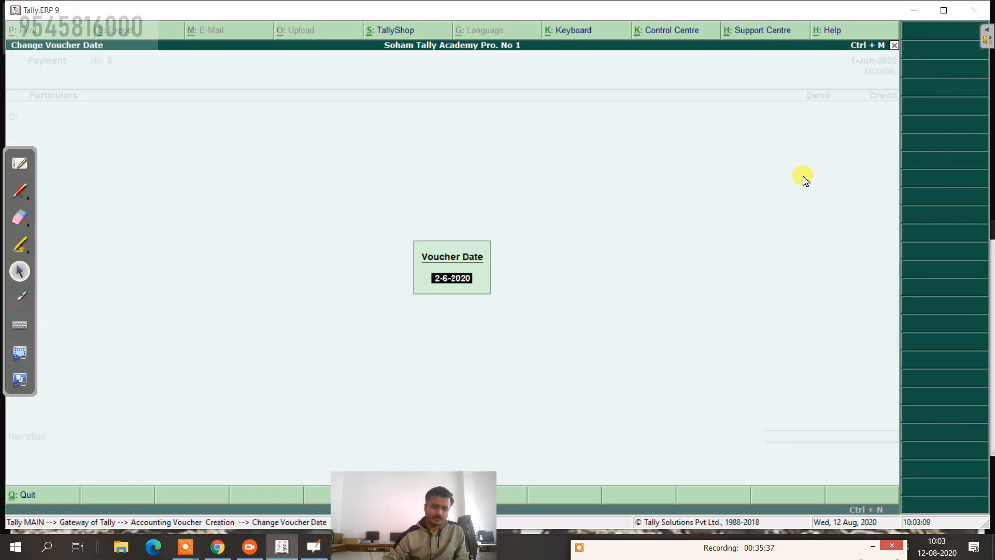
{"action": "key", "text": "Return"}
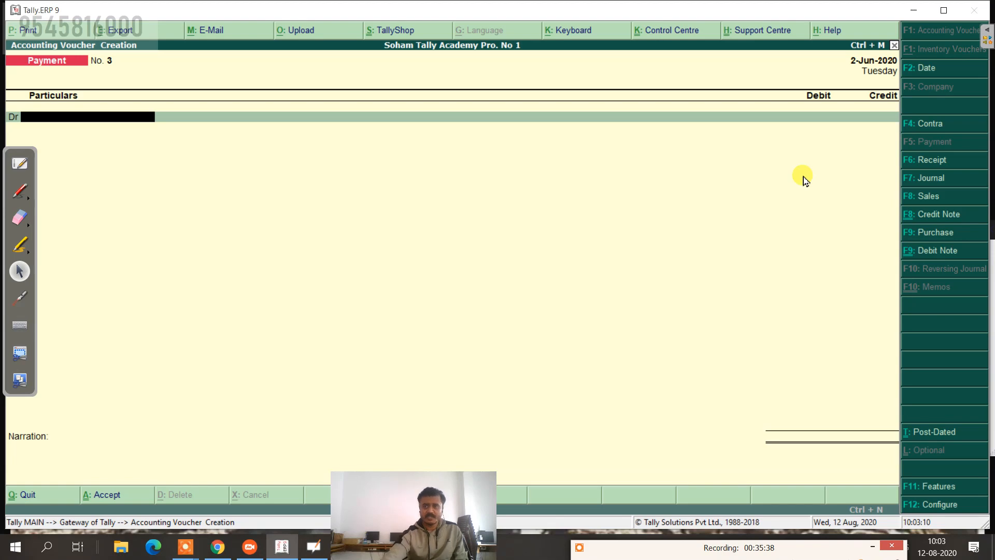
{"action": "left_click", "coordinate": [927, 160]}
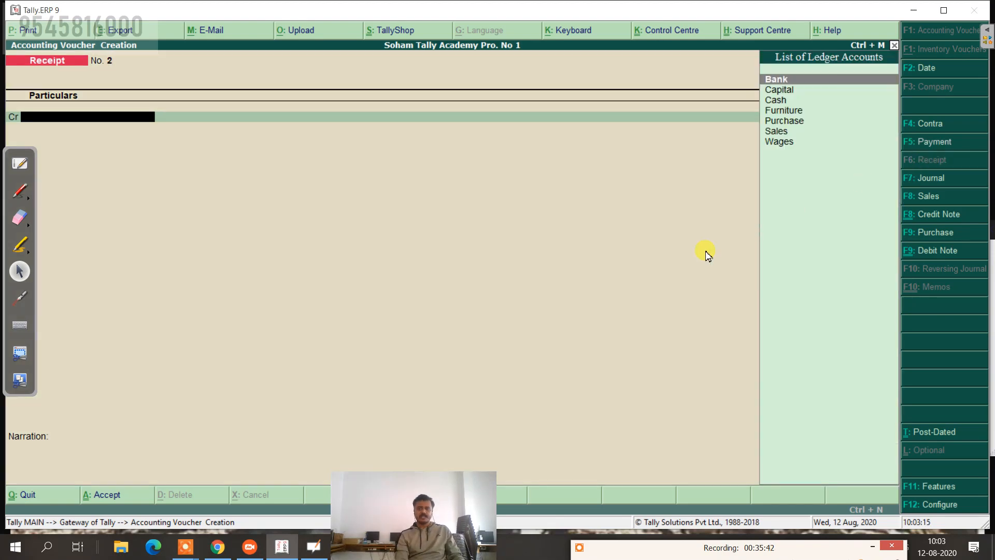
Step: Create a Commission Received ledger under Indirect Incomes, type Not Applicable, for the credit line
{"action": "key", "text": "Down"}
{"action": "key", "text": "Down"}
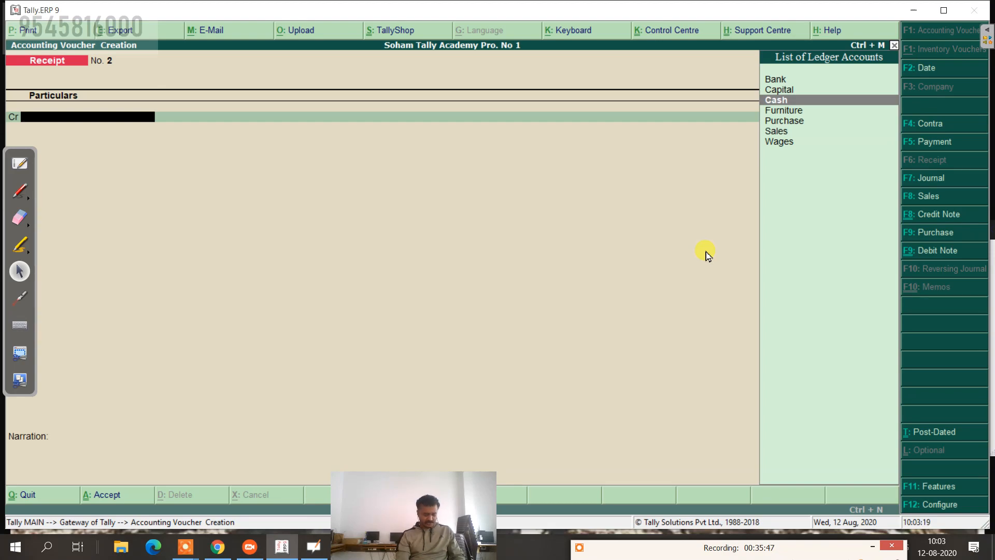
{"action": "key", "text": "alt+c"}
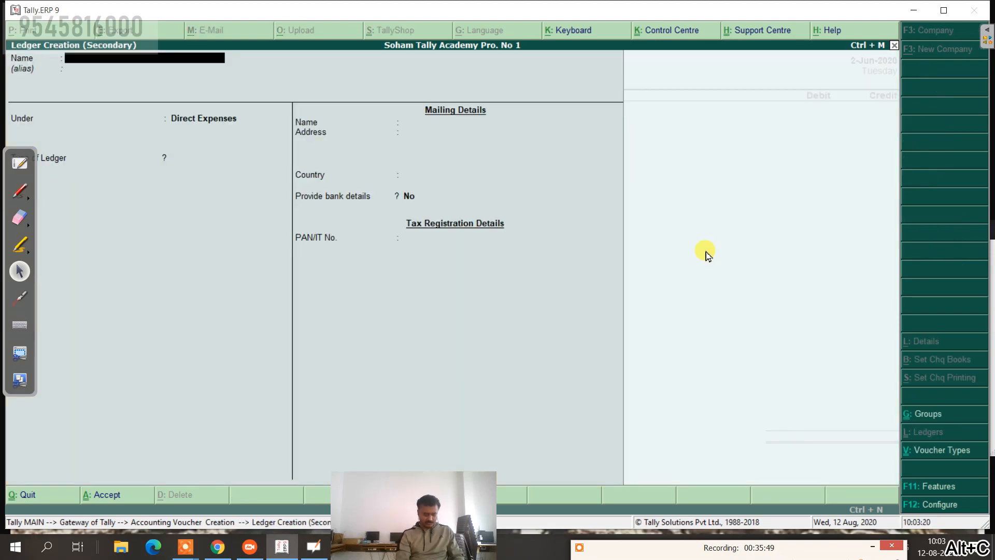
{"action": "type", "text": "Commission Received"}
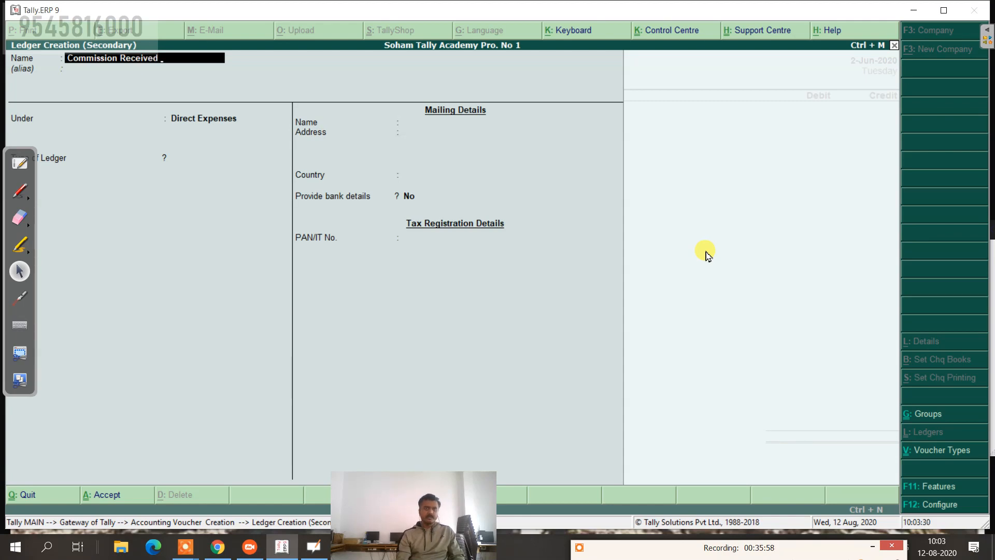
{"action": "key", "text": "Return"}
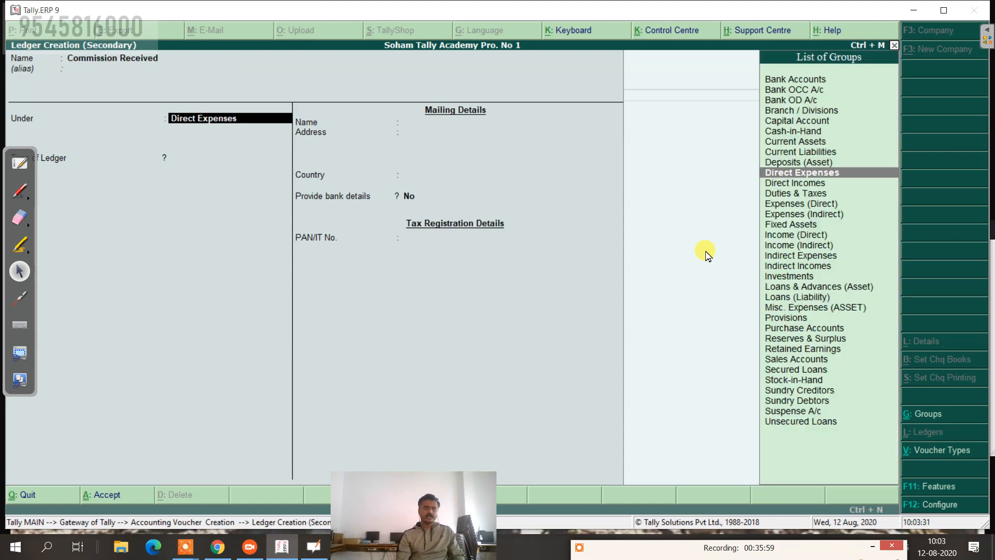
{"action": "type", "text": "In"}
{"action": "key", "text": "Down"}
{"action": "key", "text": "Down"}
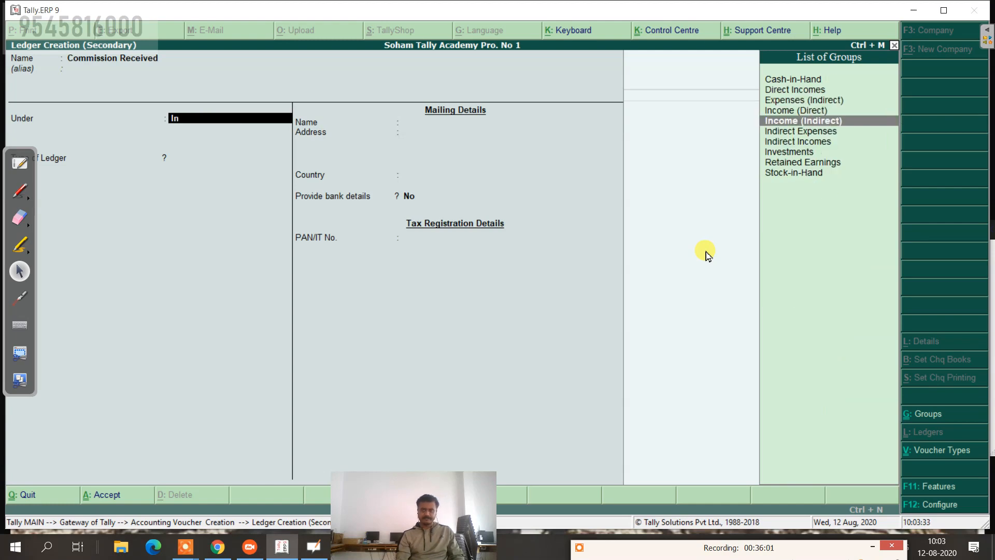
{"action": "key", "text": "Return"}
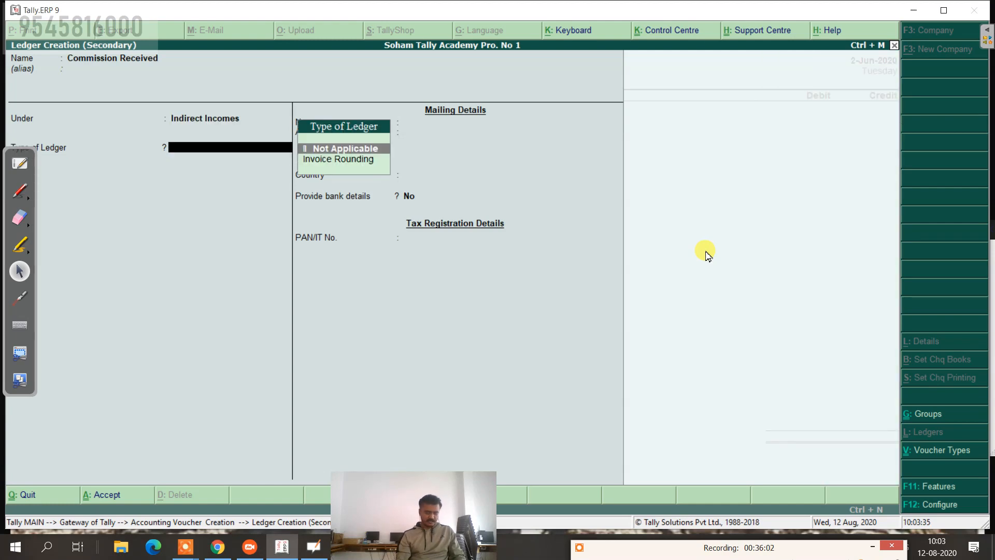
{"action": "key", "text": "ctrl+a"}
{"action": "key", "text": "Return"}
Step: Credit Commission Received 2,000, debit Cash 2,000, and narrate 'being comm. rec. from xyz'
{"action": "type", "text": "2"}
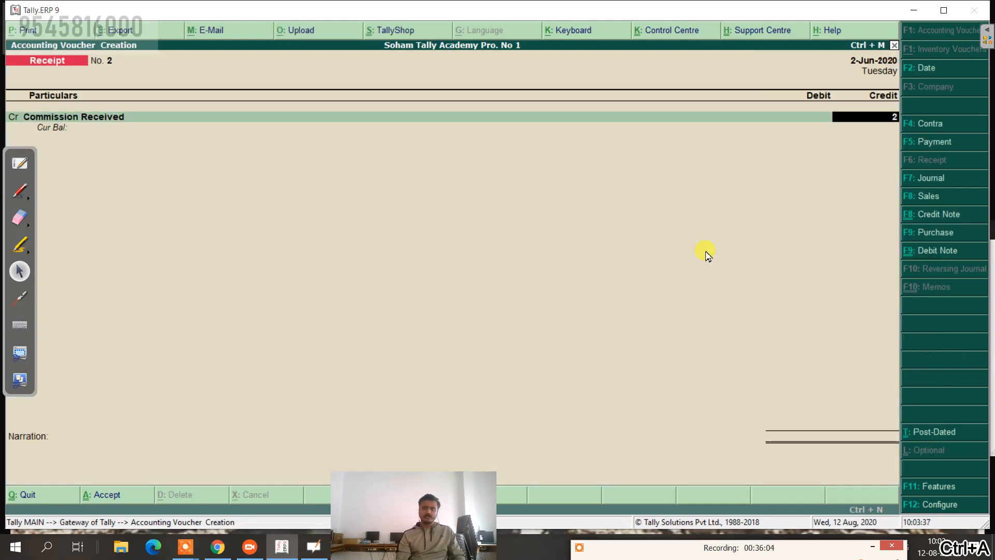
{"action": "type", "text": "000"}
{"action": "key", "text": "Return"}
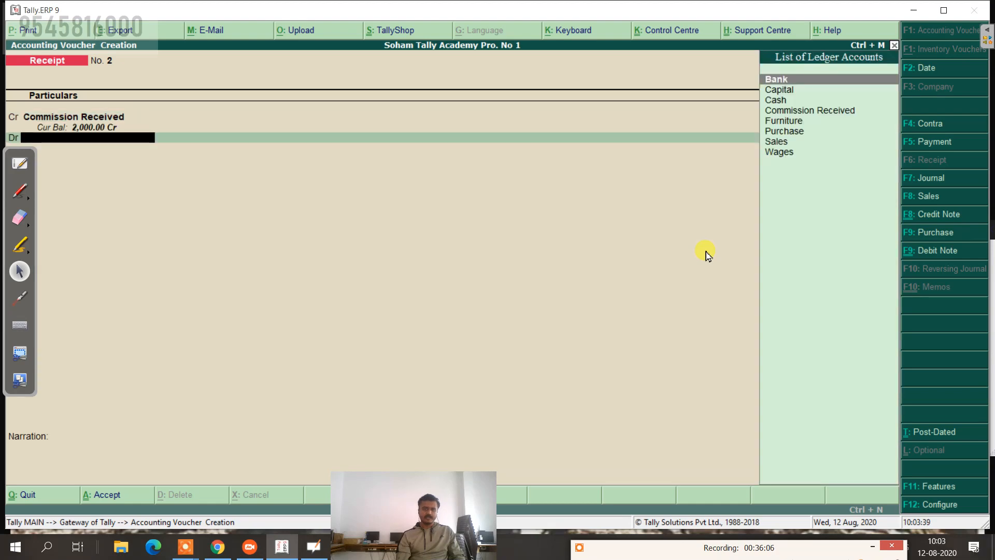
{"action": "key", "text": "Down"}
{"action": "key", "text": "Down"}
{"action": "key", "text": "Return"}
{"action": "key", "text": "Return"}
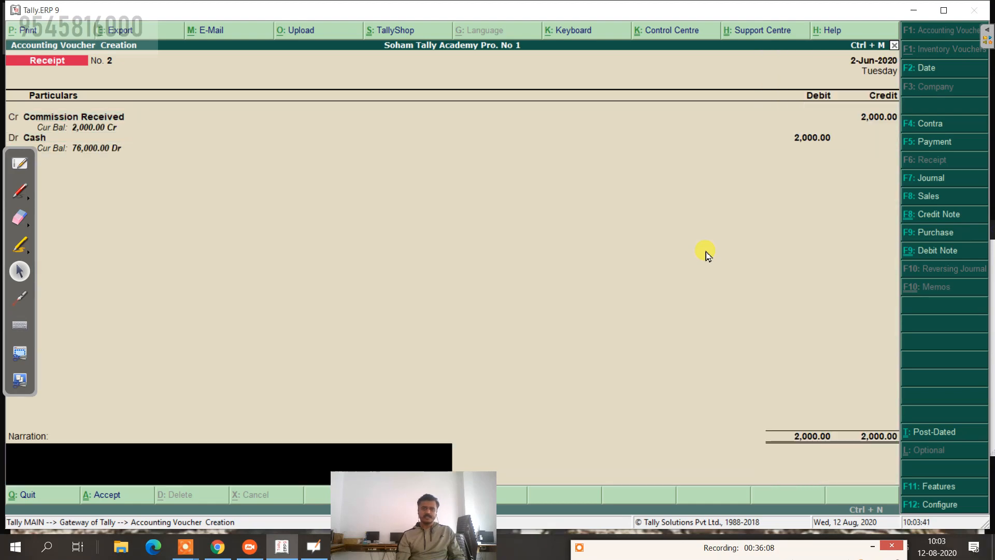
{"action": "type", "text": "bei"}
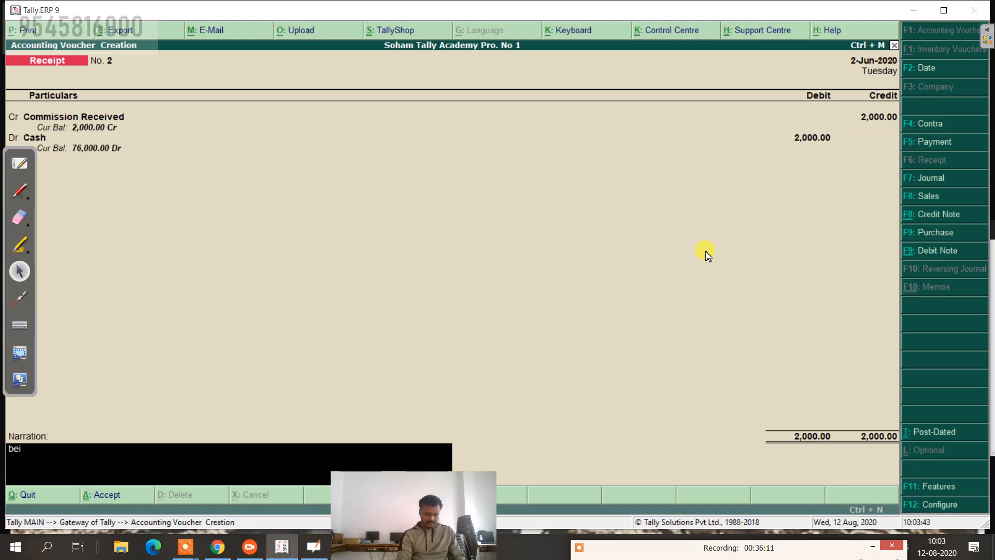
{"action": "type", "text": "ng comm. rec"}
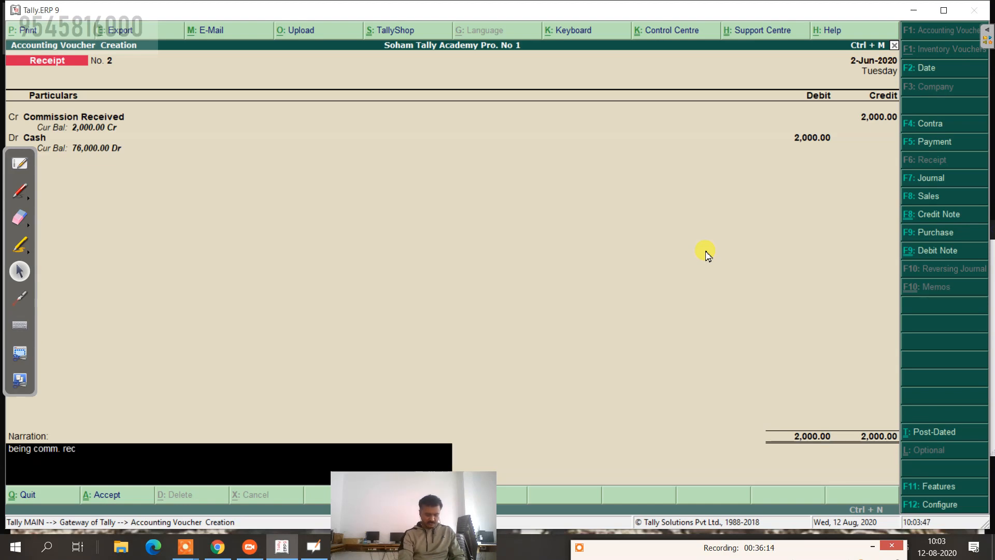
{"action": "type", "text": "."}
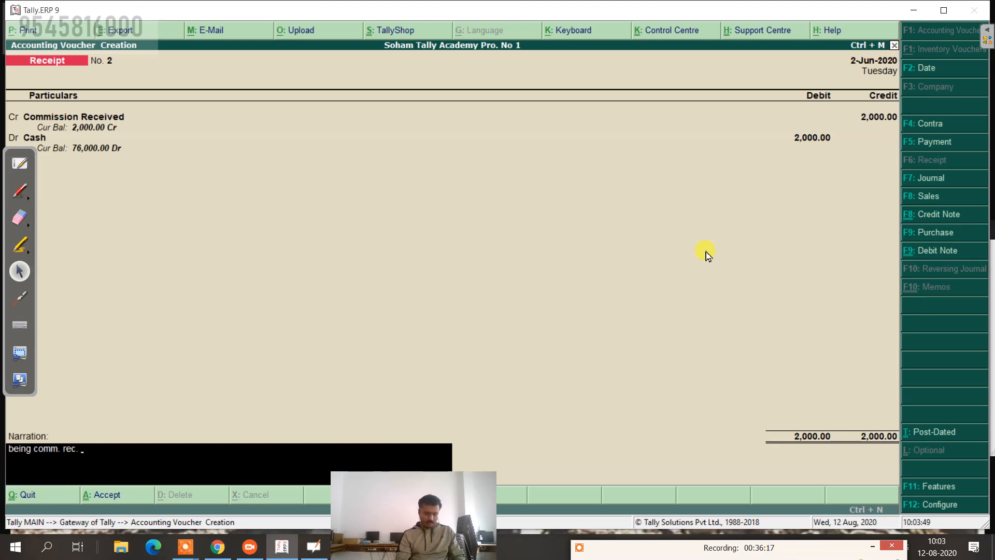
{"action": "type", "text": " from"}
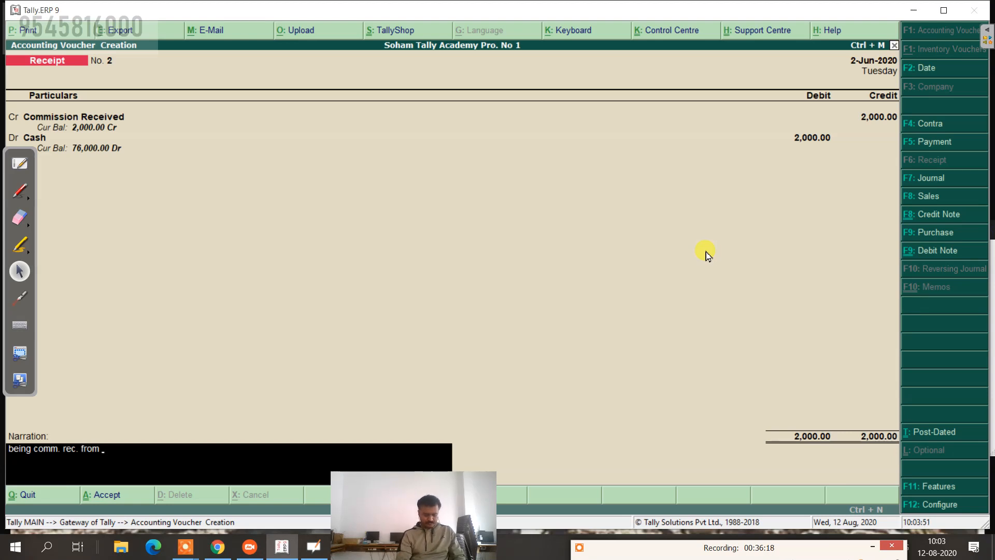
{"action": "type", "text": " xyz"}
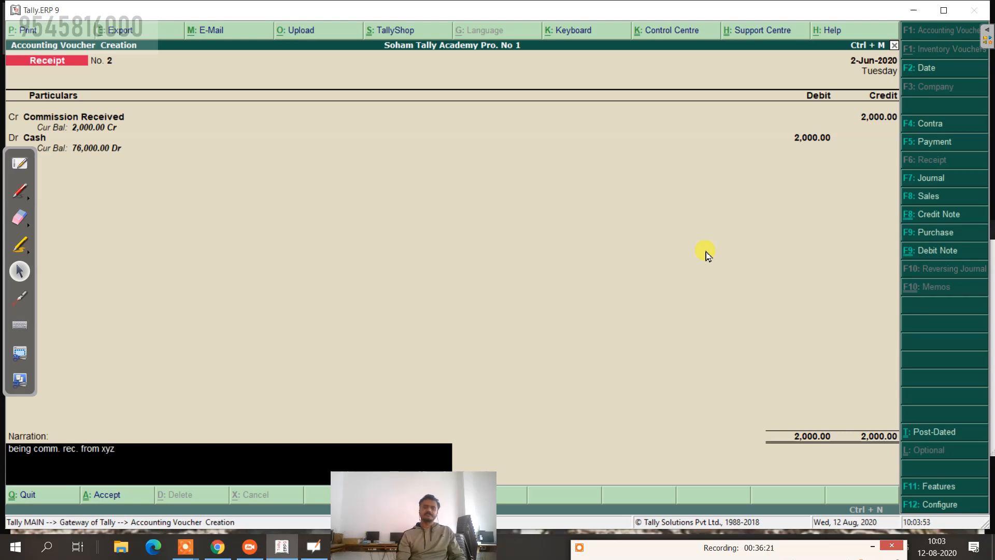
{"action": "key", "text": "Return"}
{"action": "key", "text": "Return"}
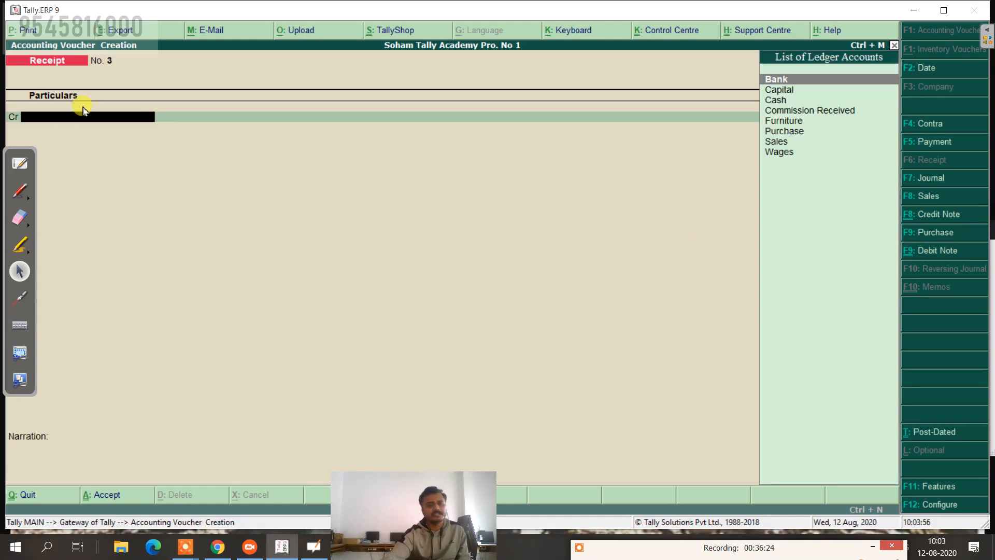
{"action": "left_click", "coordinate": [19, 166]}
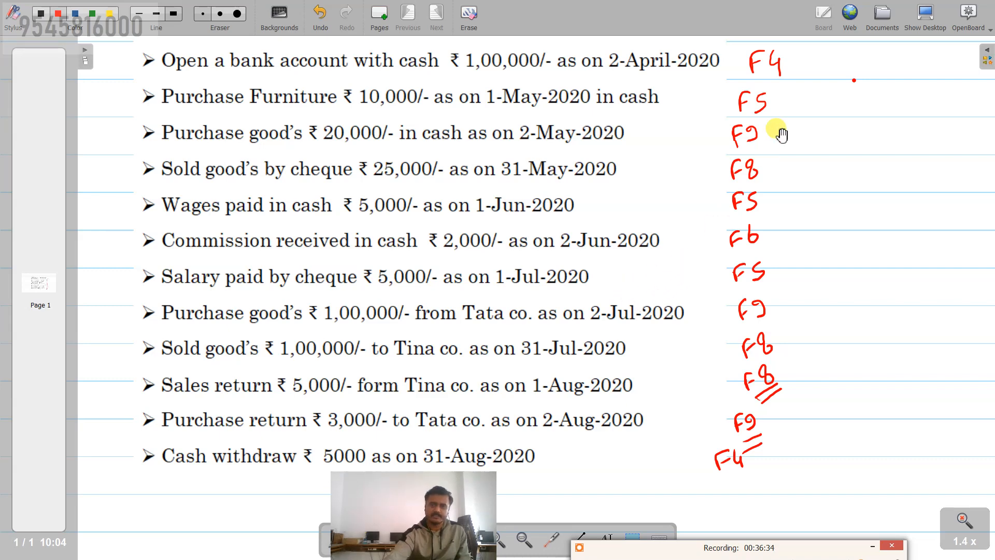
{"action": "left_click", "coordinate": [927, 17]}
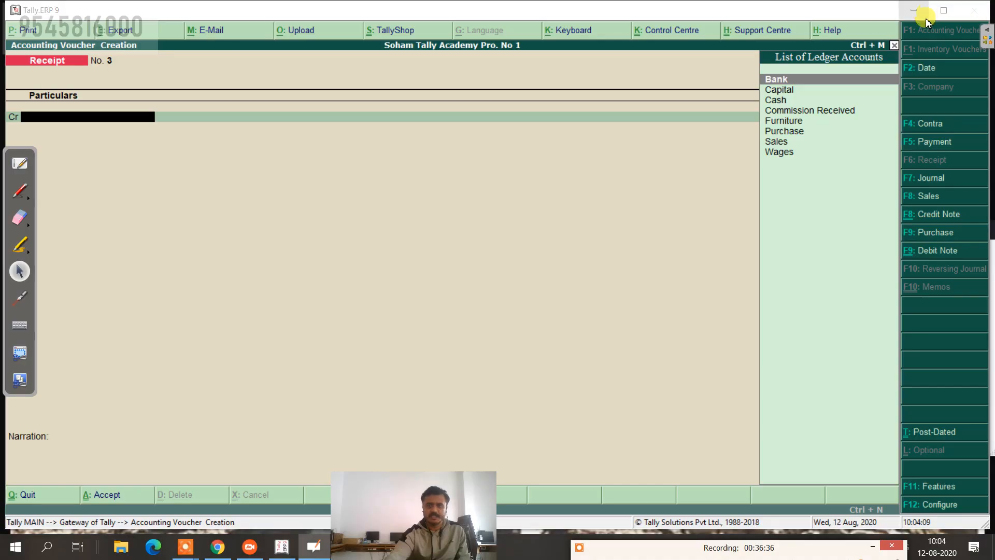
Step: Switch to a Payment voucher dated 1-Jul-2020
{"action": "left_click", "coordinate": [914, 143]}
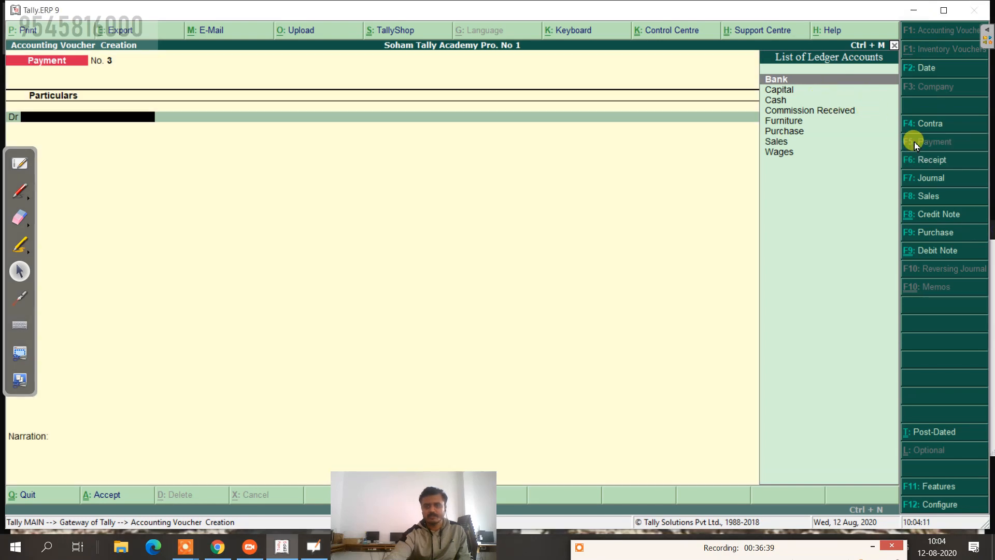
{"action": "left_click", "coordinate": [932, 69]}
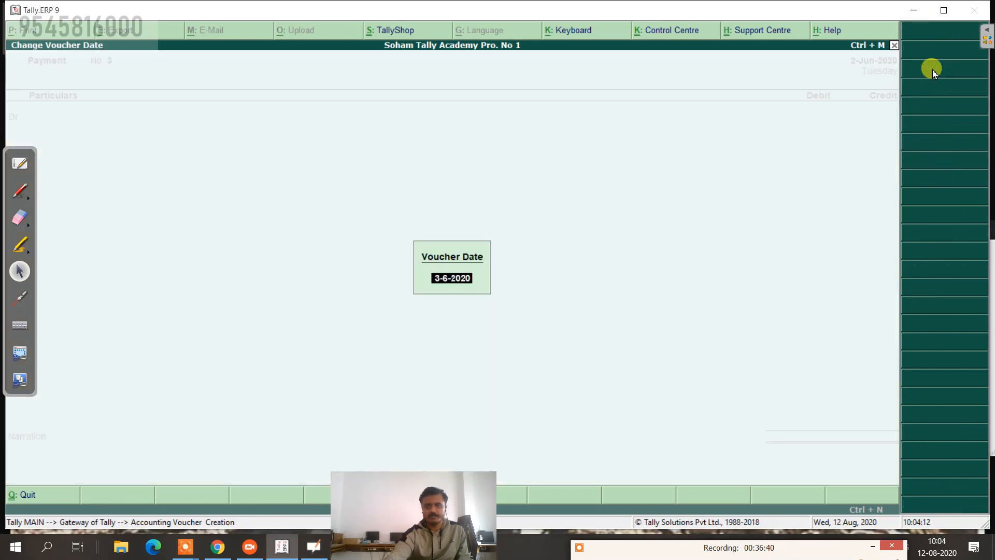
{"action": "type", "text": "1-7"}
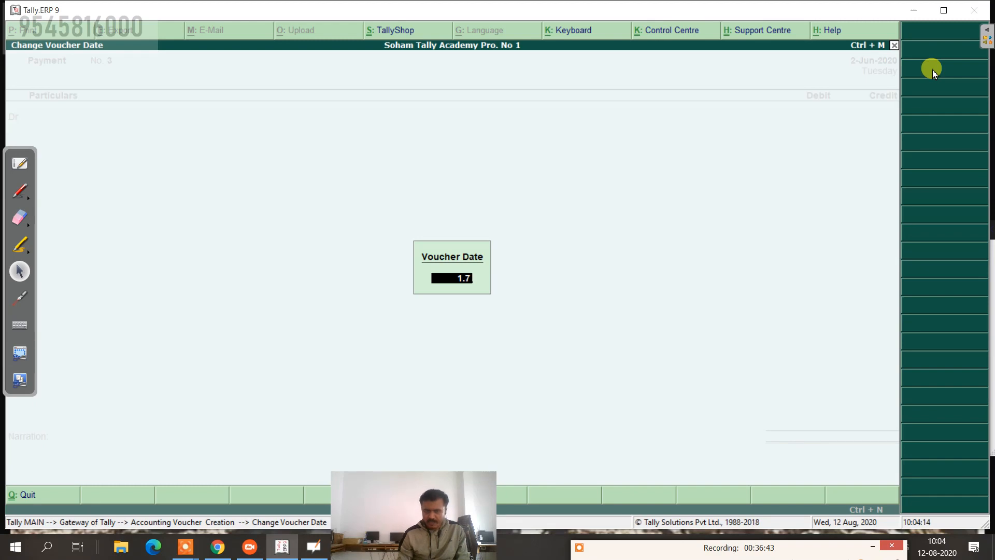
{"action": "key", "text": "Return"}
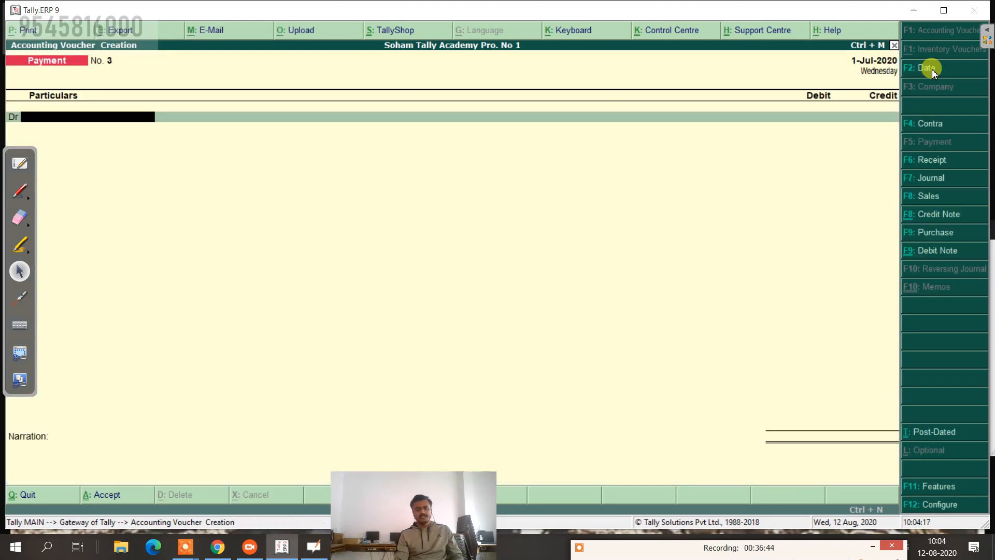
Step: Create a Salary ledger under Indirect Expenses as the debit account
{"action": "type", "text": "S"}
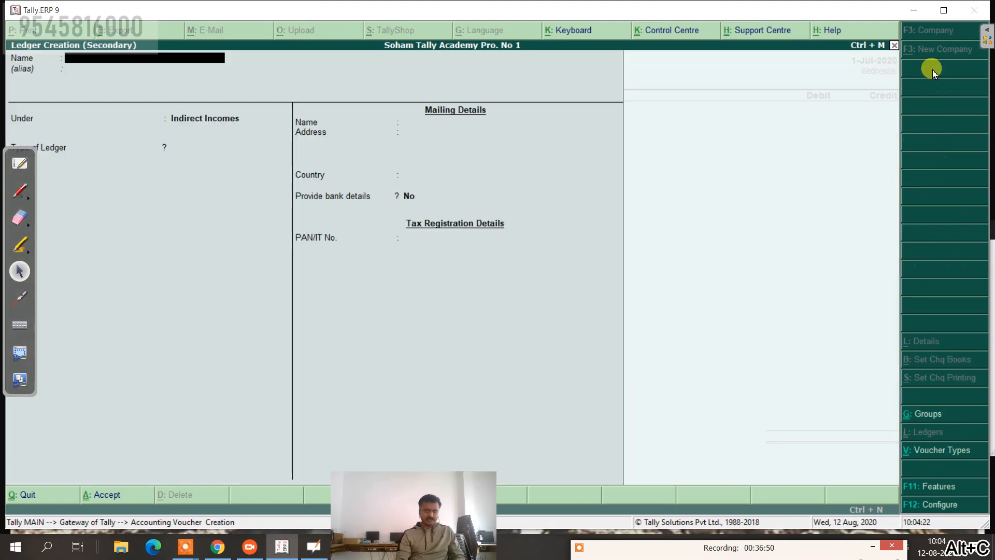
{"action": "type", "text": "alar"}
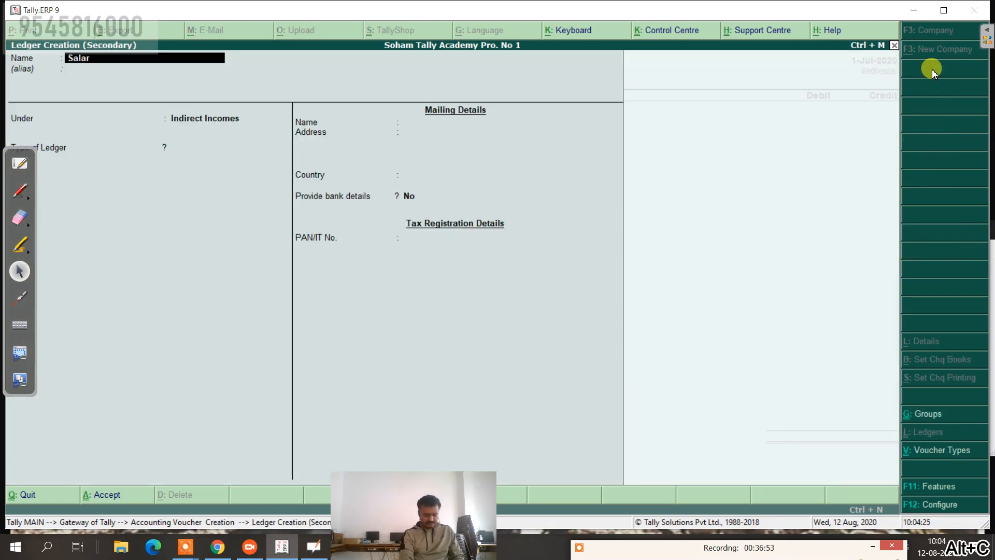
{"action": "type", "text": "y"}
{"action": "key", "text": "Return"}
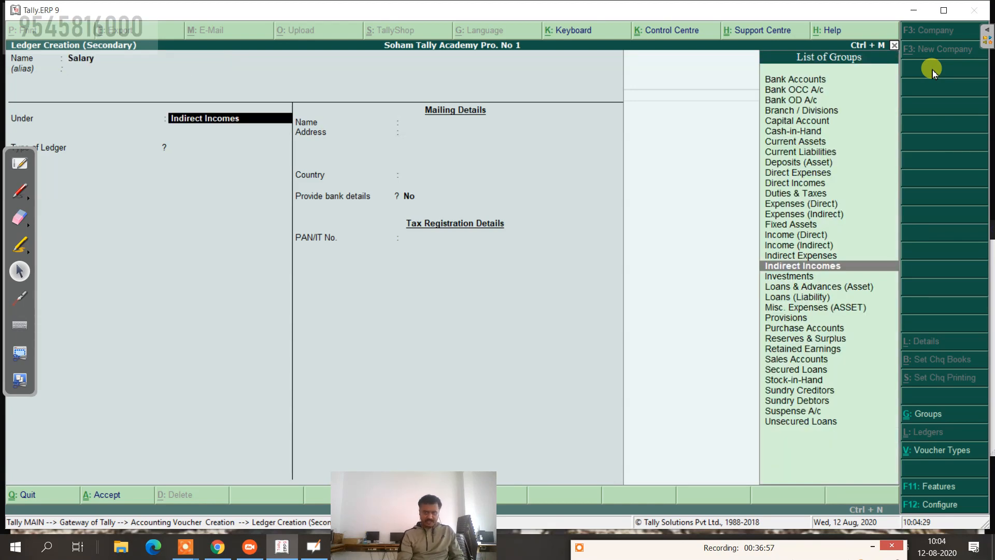
{"action": "key", "text": "Up"}
{"action": "key", "text": "Return"}
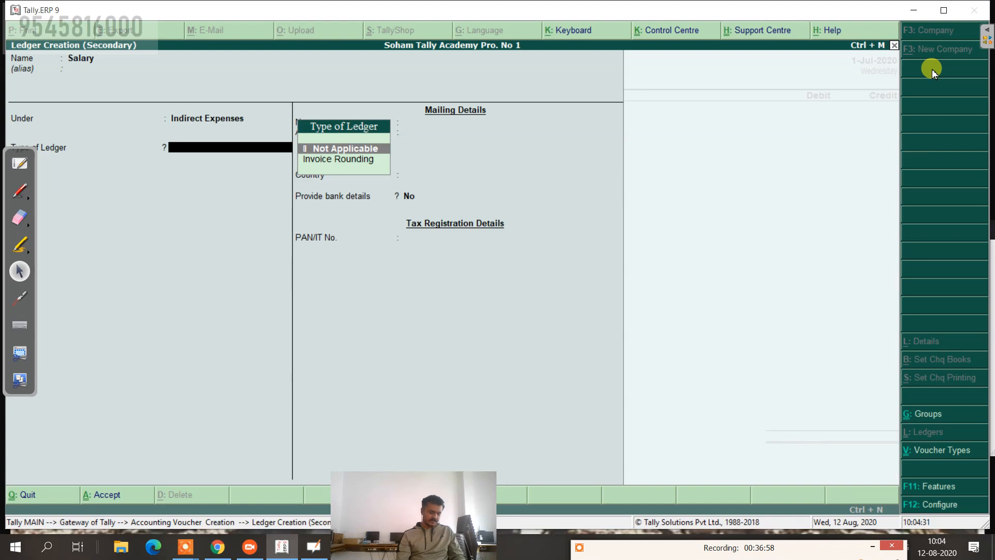
{"action": "key", "text": "ctrl+a"}
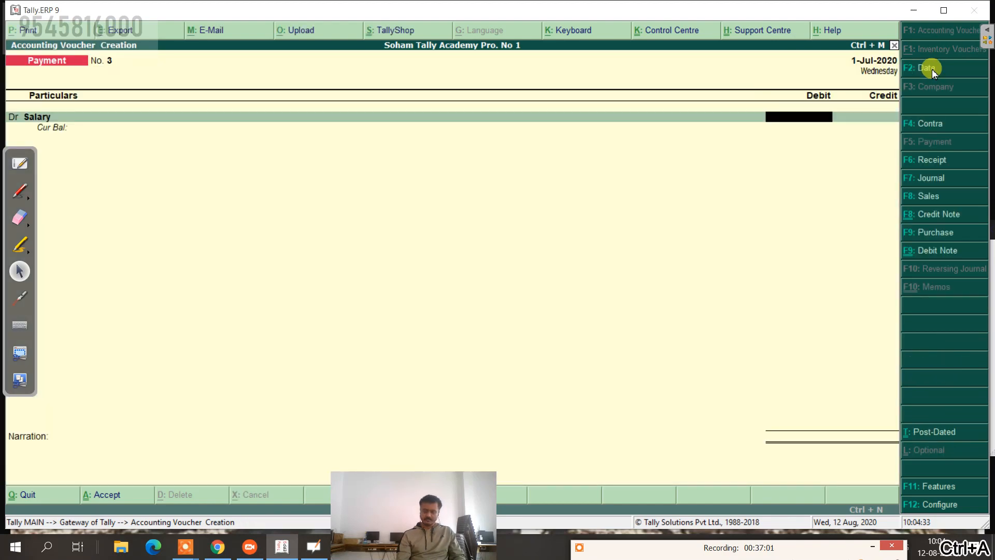
Step: Debit Salary 5,000, credit Bank 5,000 with its cheque details, and narrate the salary payment
{"action": "type", "text": "5000"}
{"action": "key", "text": "Return"}
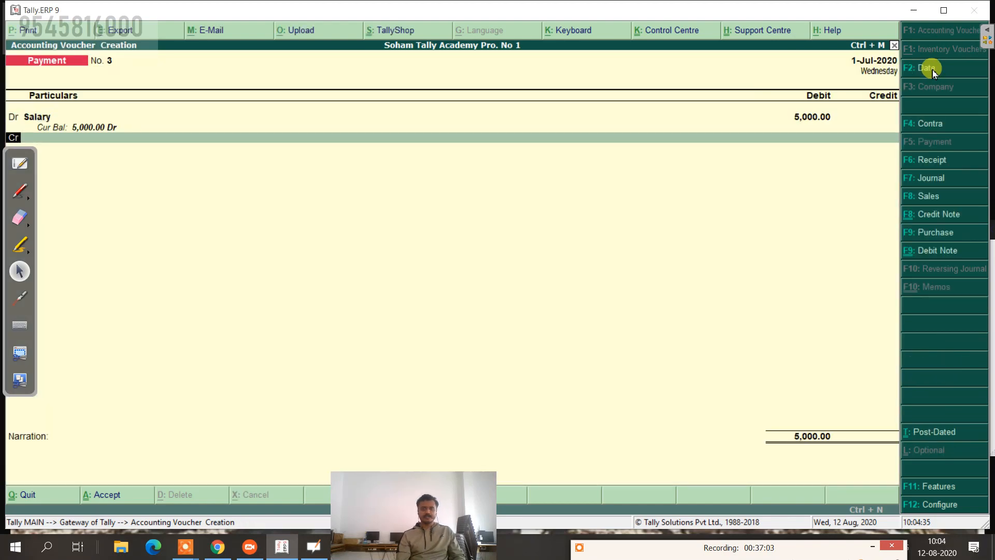
{"action": "key", "text": "Return"}
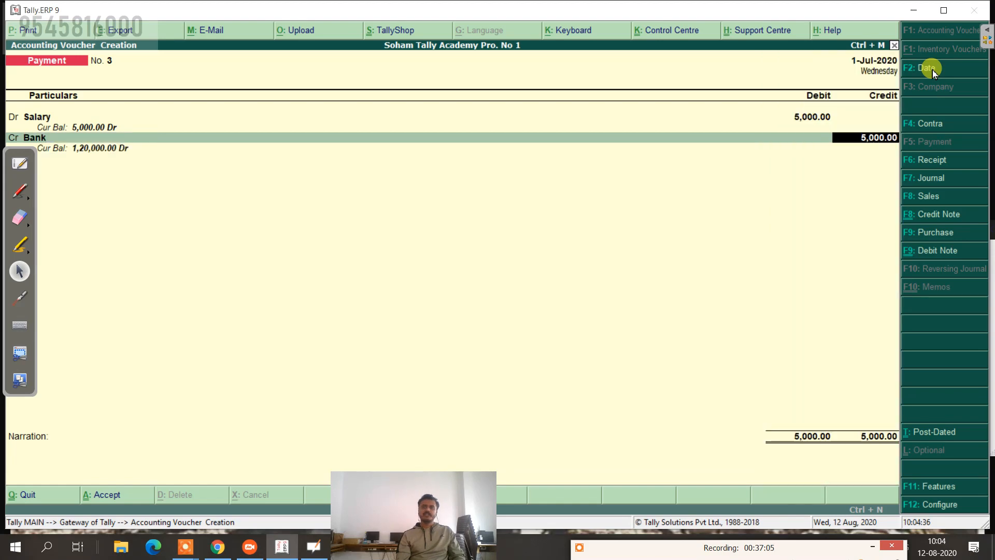
{"action": "key", "text": "Return"}
{"action": "key", "text": "Return"}
{"action": "key", "text": "Return"}
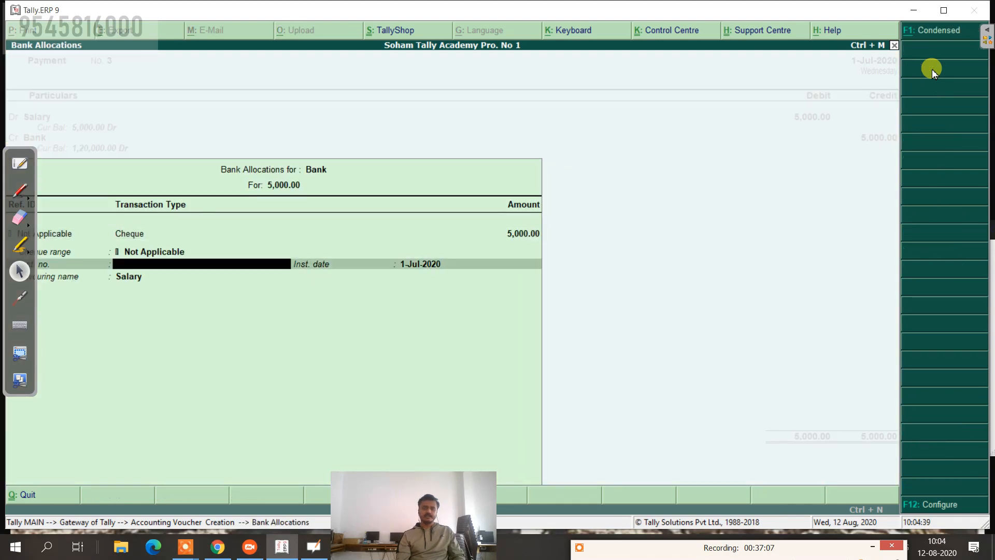
{"action": "key", "text": "Return"}
{"action": "key", "text": "Return"}
{"action": "key", "text": "Return"}
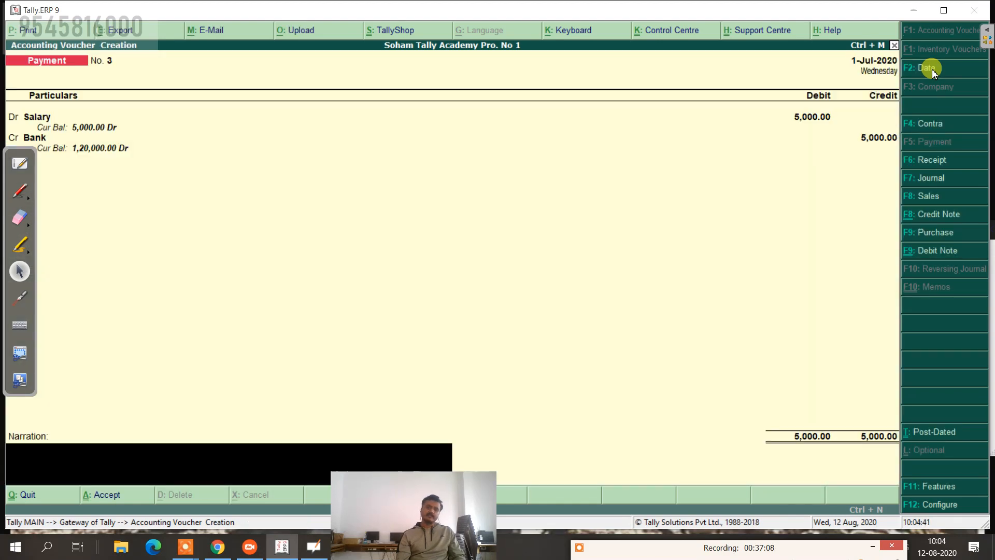
{"action": "type", "text": "be"}
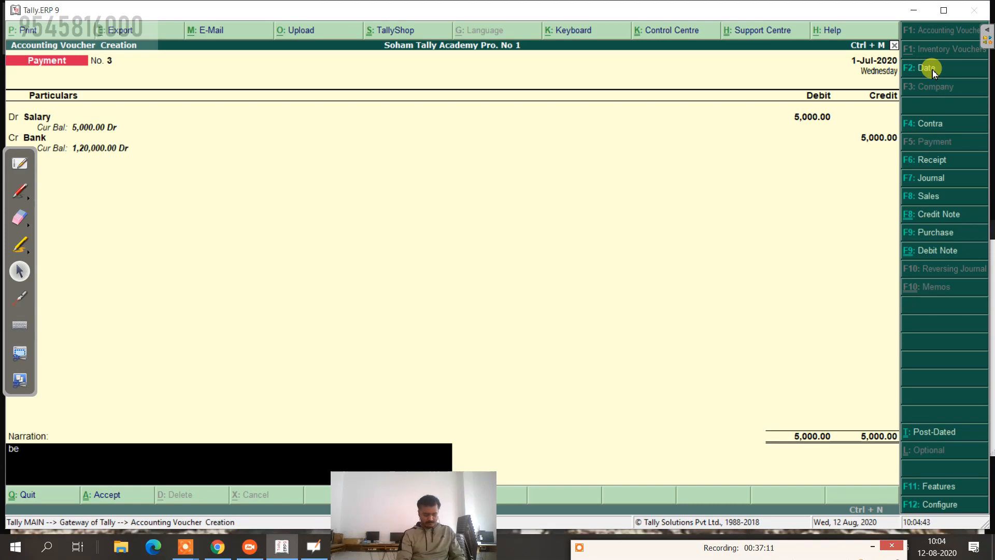
{"action": "type", "text": "ing sala"}
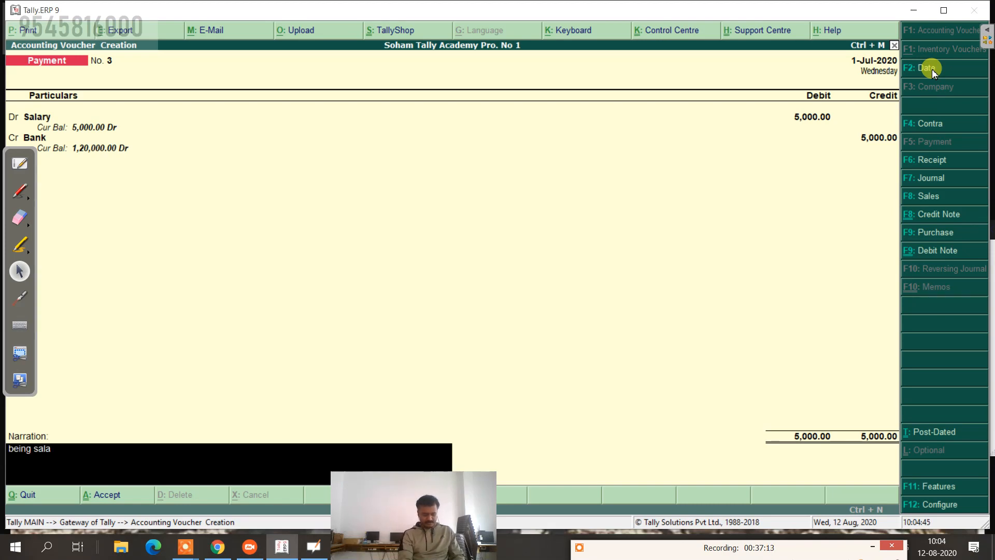
{"action": "type", "text": "ry paid to sachin for month of jun"}
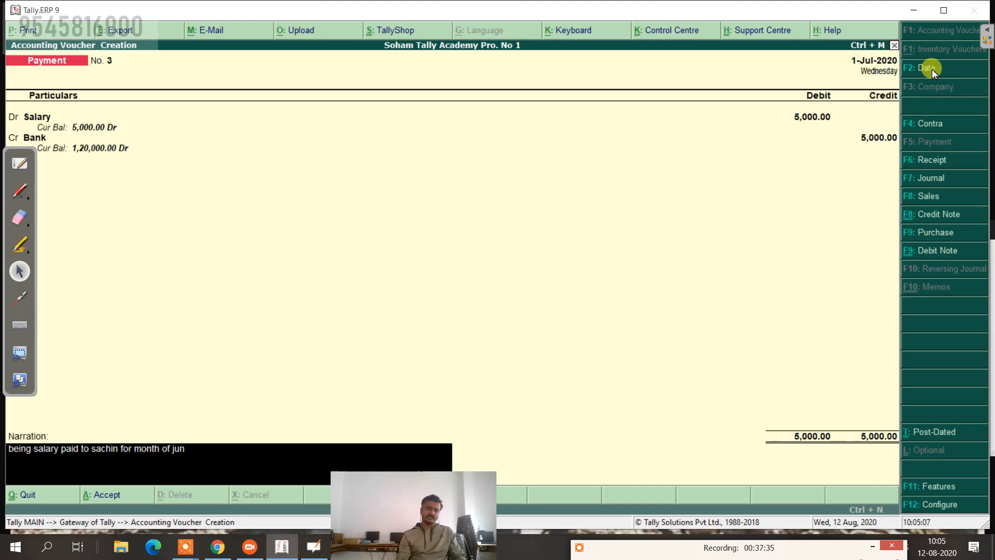
{"action": "key", "text": "Return"}
{"action": "key", "text": "Return"}
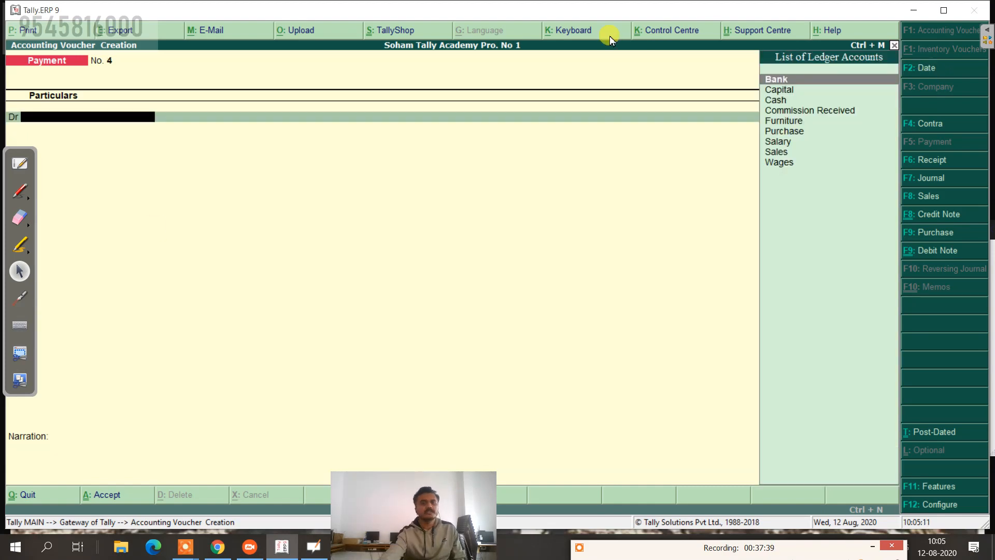
{"action": "left_click", "coordinate": [20, 162]}
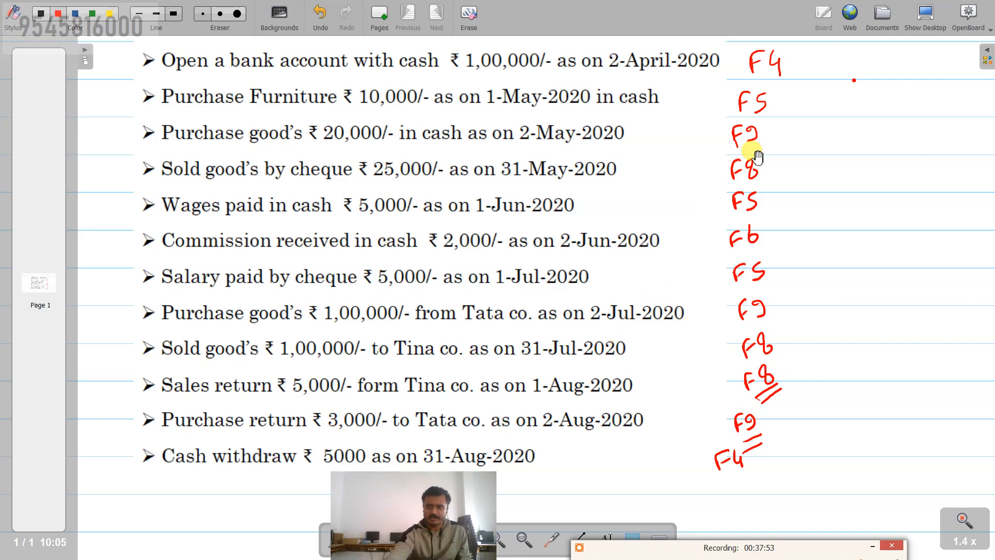
{"action": "left_click", "coordinate": [925, 19]}
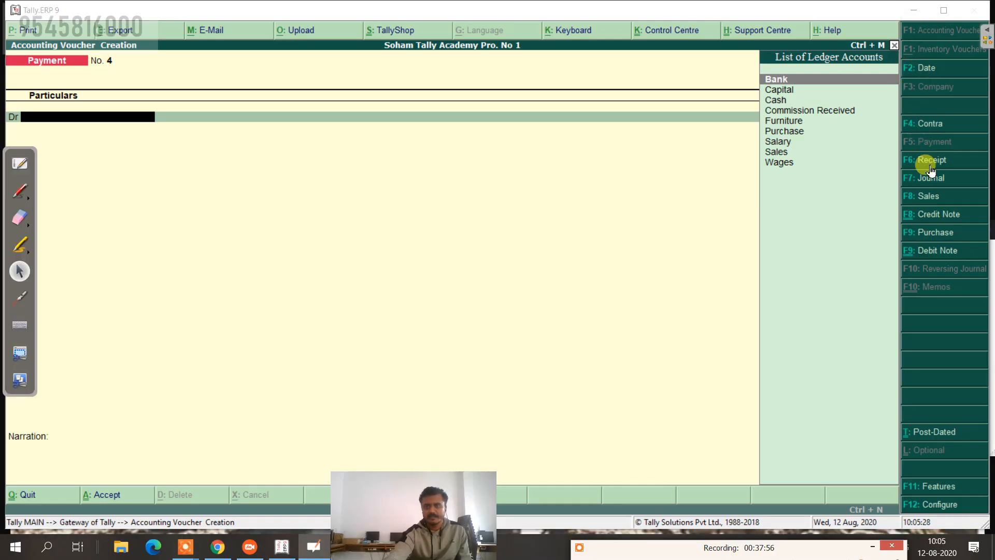
Step: Start a Purchase voucher dated 2-Jul-2020 in voucher mode
{"action": "left_click", "coordinate": [937, 232]}
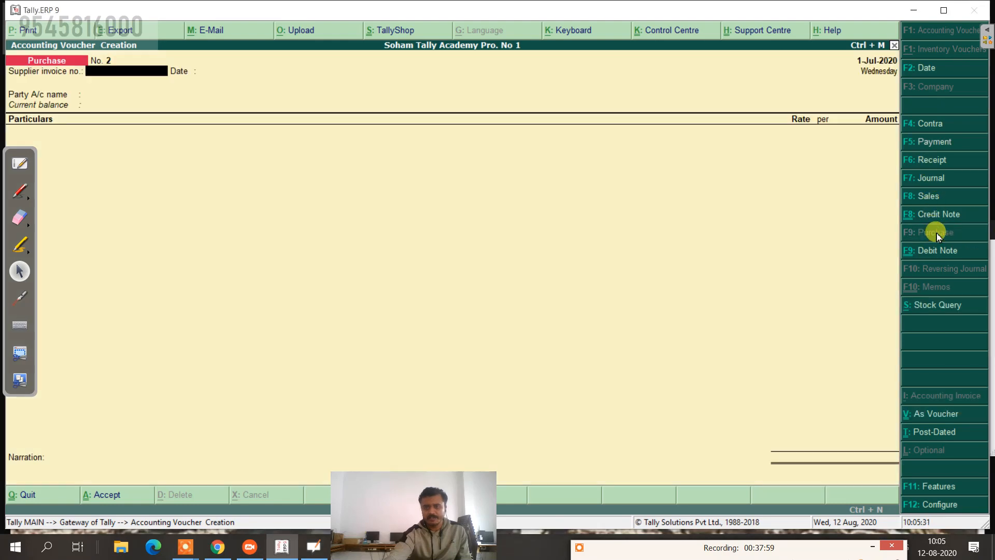
{"action": "left_click", "coordinate": [919, 70]}
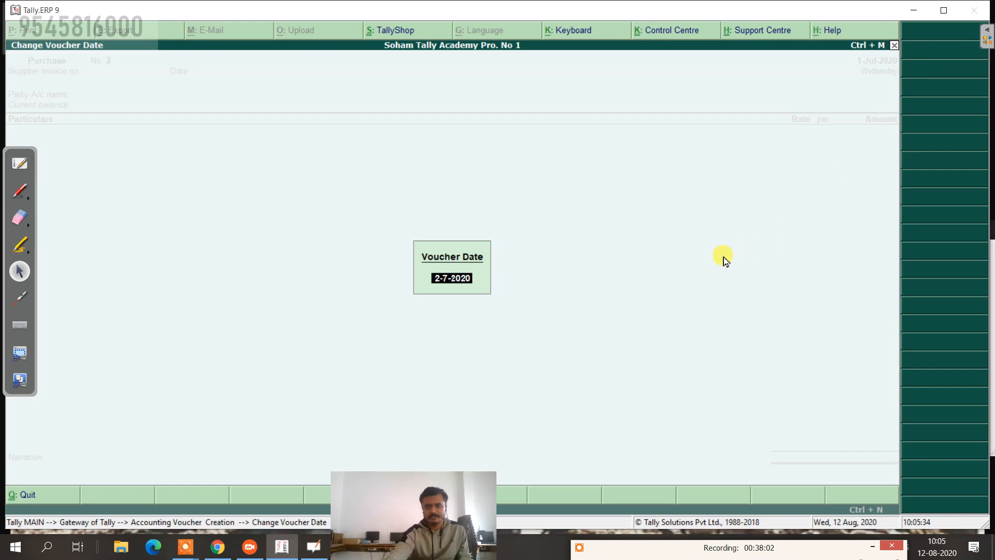
{"action": "key", "text": "Return"}
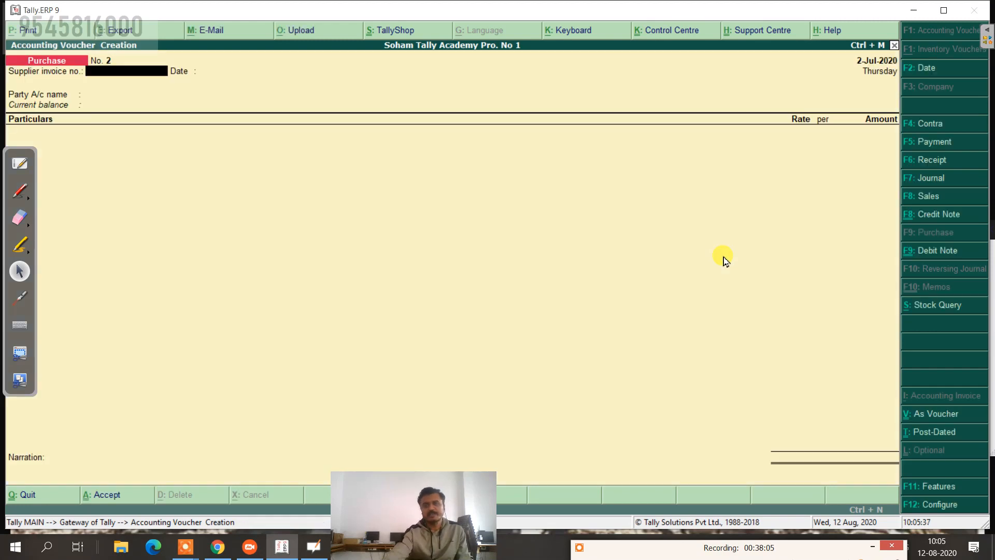
{"action": "left_click", "coordinate": [921, 414]}
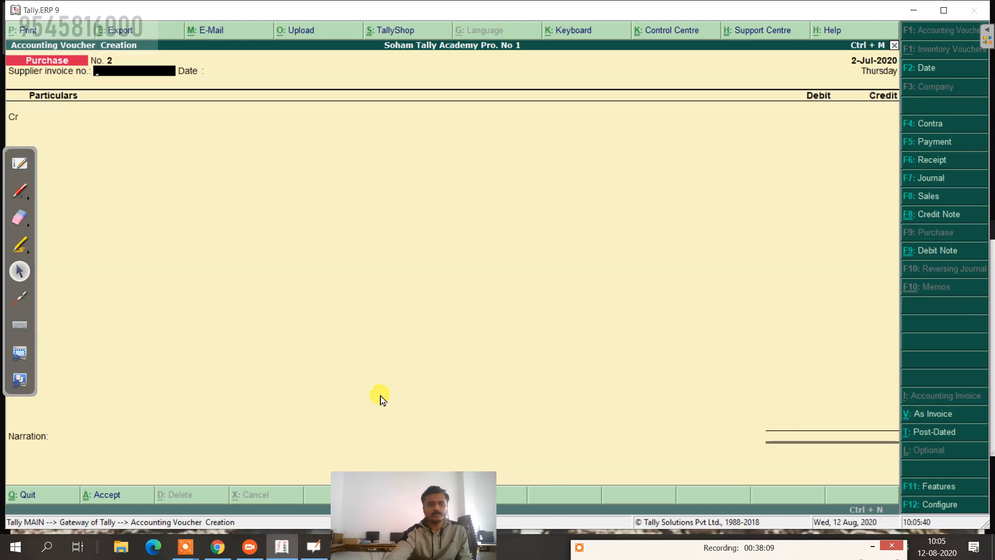
{"action": "key", "text": "Return"}
{"action": "key", "text": "Return"}
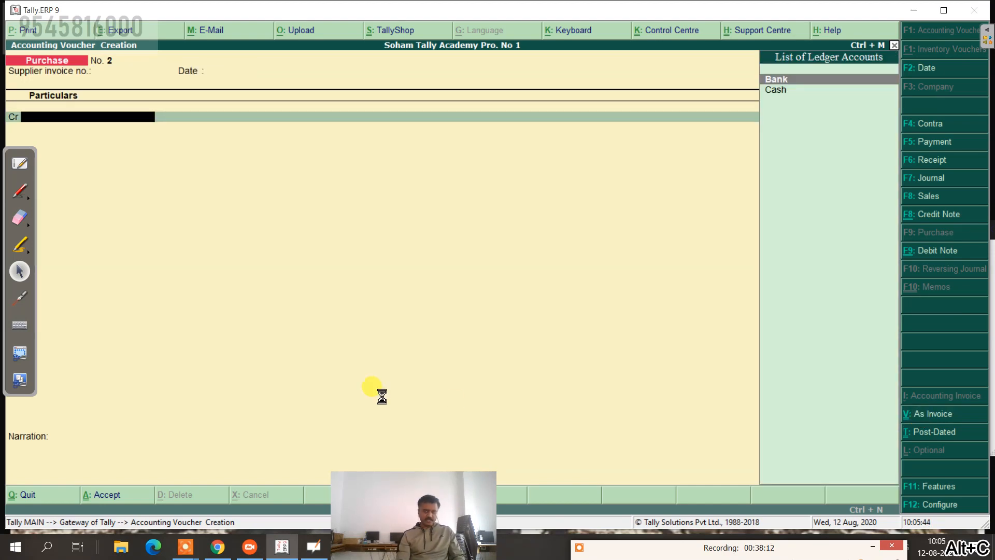
Step: Create the Tata Co ledger under Sundry Creditors with state Maharashtra
{"action": "key", "text": "alt+c"}
{"action": "type", "text": "Tata "}
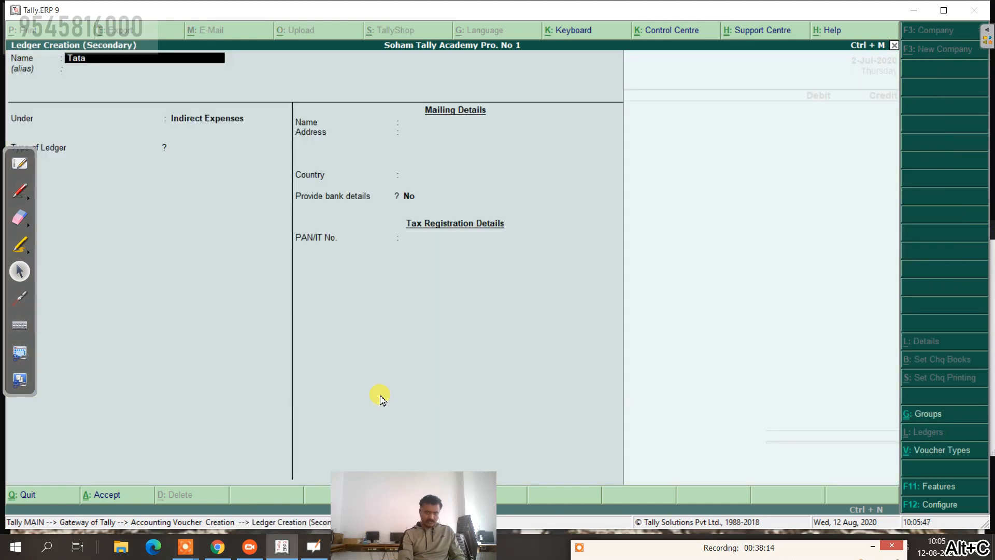
{"action": "type", "text": "Co"}
{"action": "key", "text": "Return"}
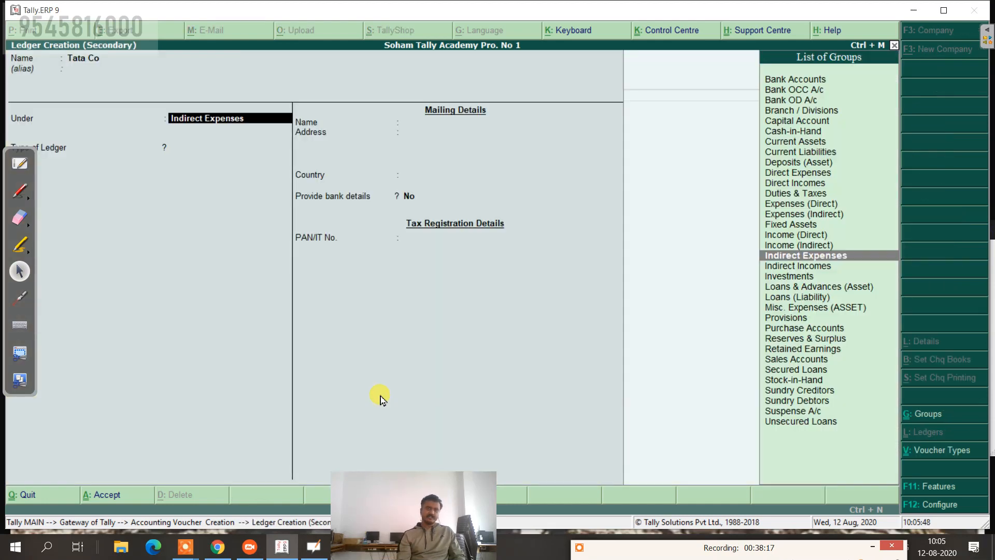
{"action": "type", "text": "S"}
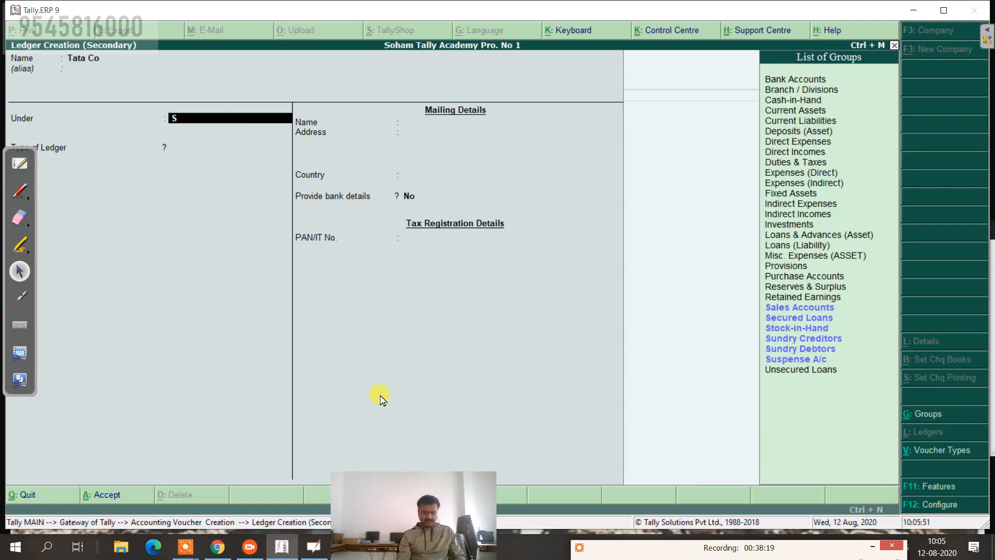
{"action": "key", "text": "Up"}
{"action": "key", "text": "Up"}
{"action": "key", "text": "Up"}
{"action": "key", "text": "Return"}
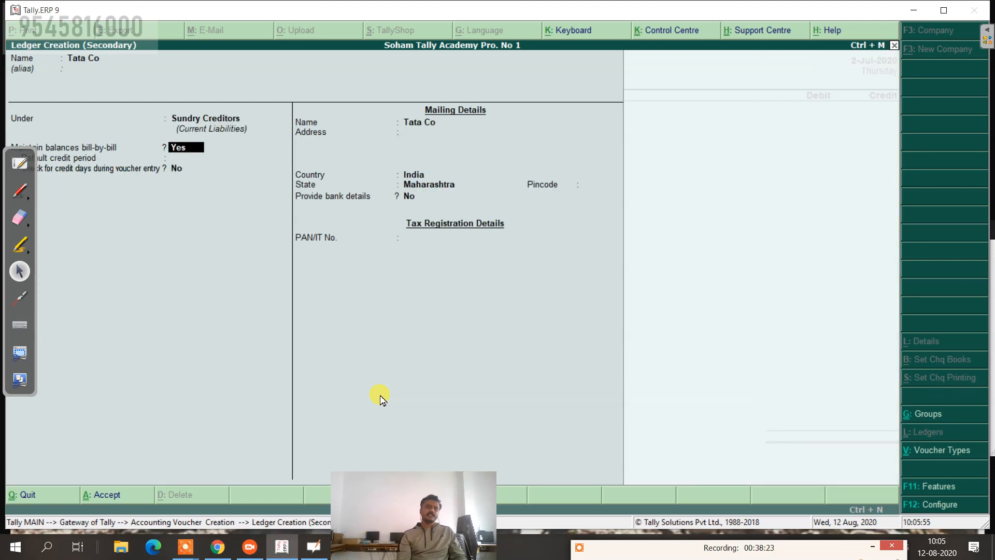
{"action": "key", "text": "ctrl+a"}
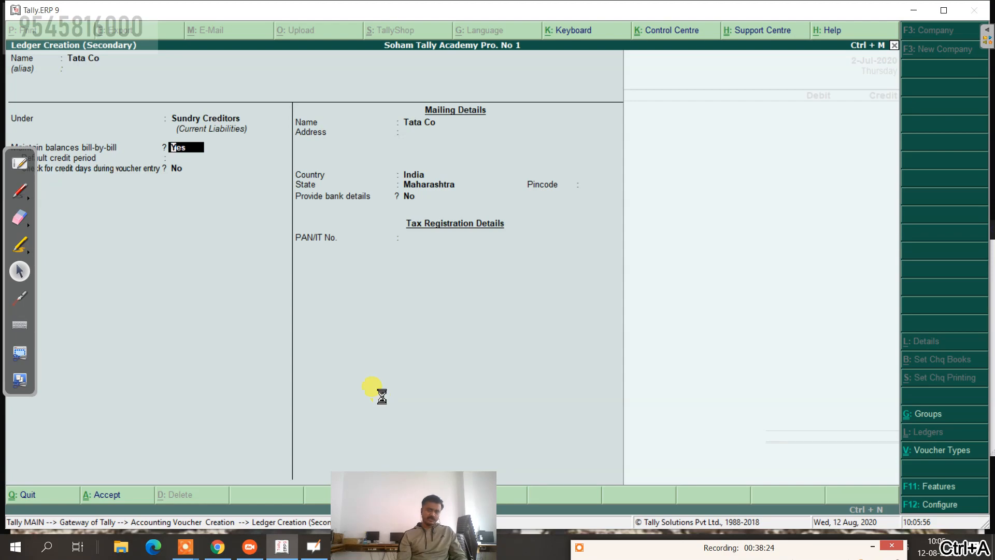
{"action": "key", "text": "Return"}
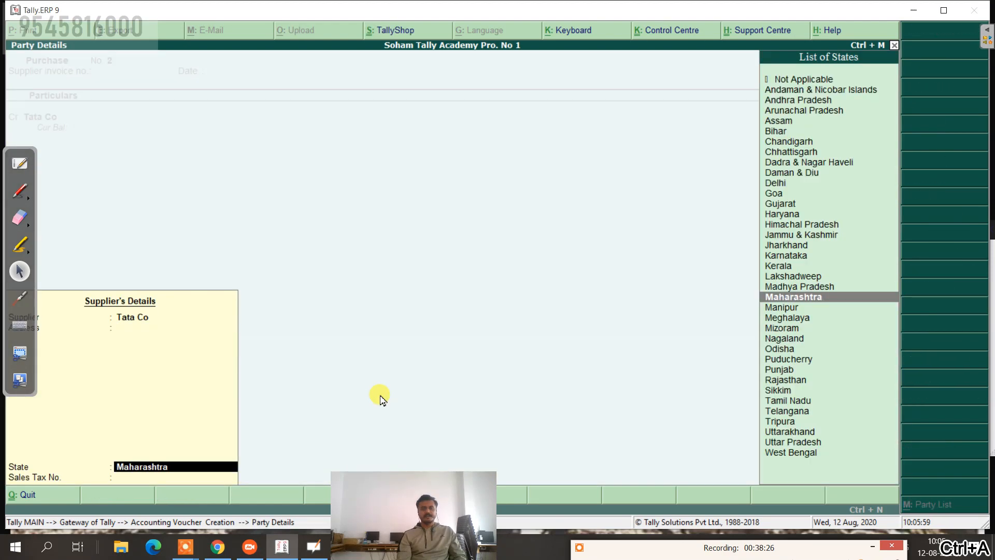
{"action": "key", "text": "Return"}
Step: Credit Tata Co 1,00,000 as new bill reference 2
{"action": "type", "text": "1,00,00"}
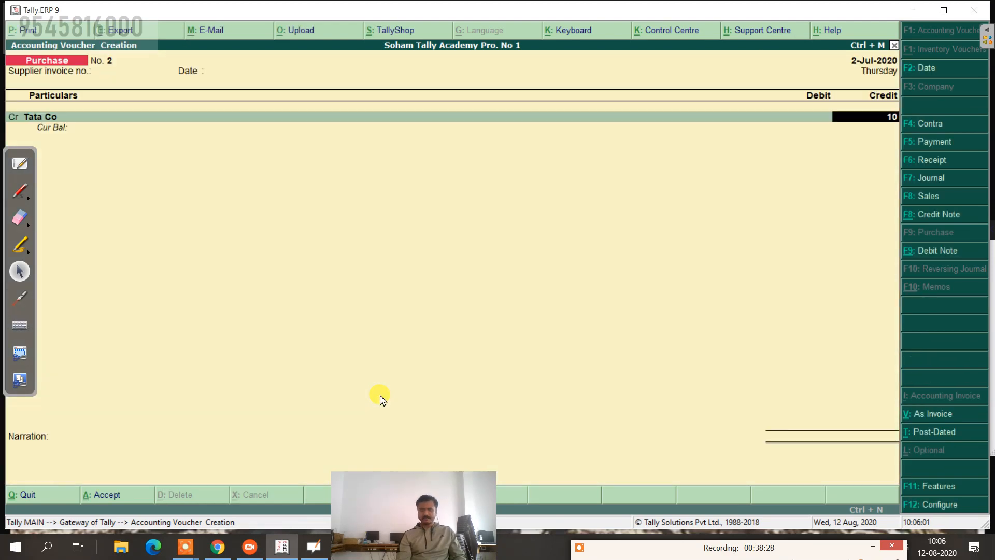
{"action": "type", "text": "0000"}
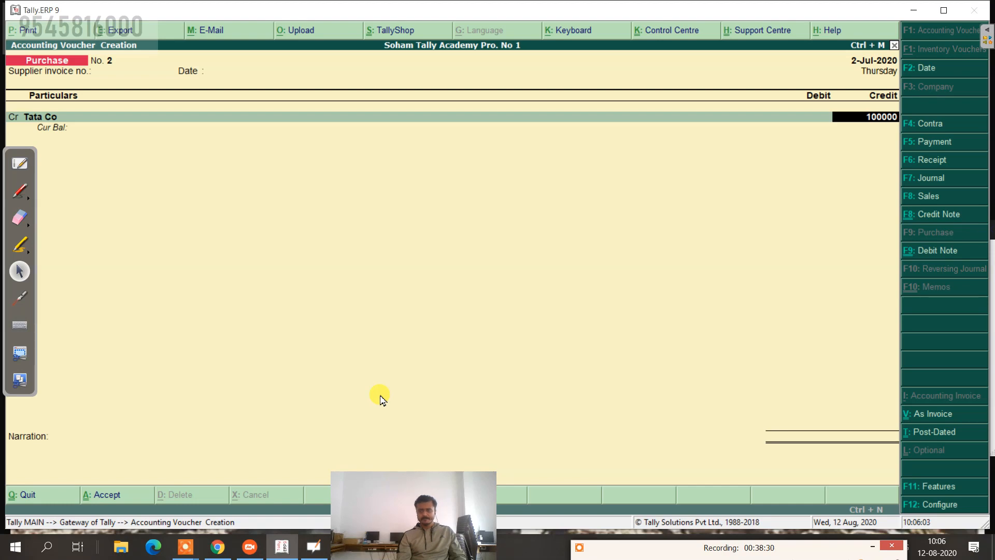
{"action": "key", "text": "Return"}
{"action": "key", "text": "Return"}
{"action": "key", "text": "Return"}
{"action": "key", "text": "Return"}
{"action": "key", "text": "Return"}
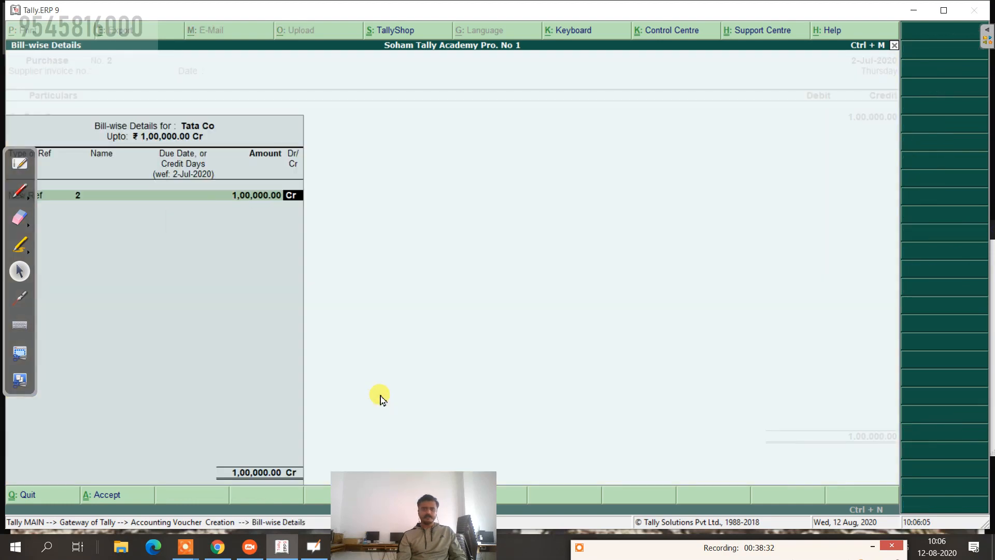
{"action": "key", "text": "Return"}
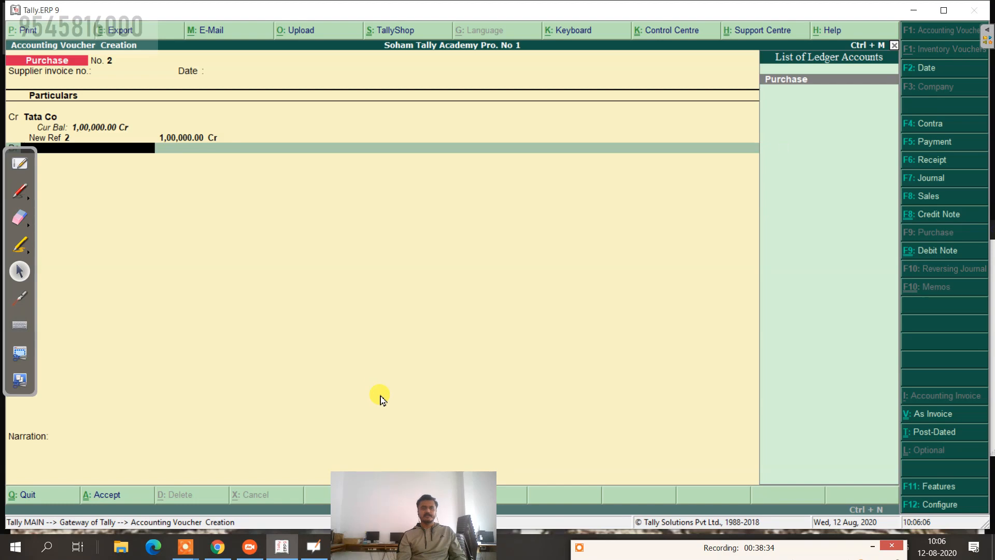
Step: Debit Purchase 1,00,000, narrate 'being goods purchase on credit', and save the voucher
{"action": "key", "text": "Return"}
{"action": "key", "text": "Return"}
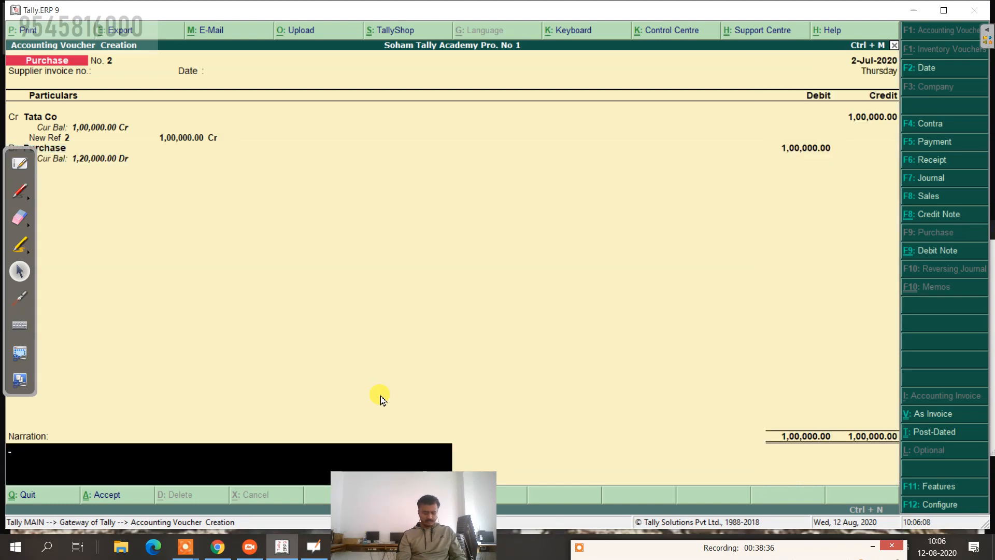
{"action": "type", "text": "P"}
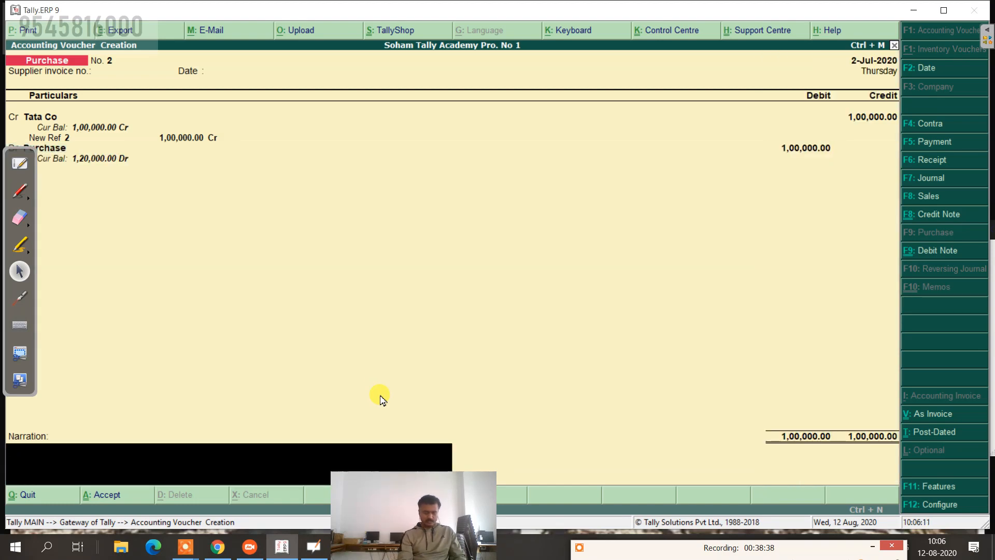
{"action": "type", "text": "ei"}
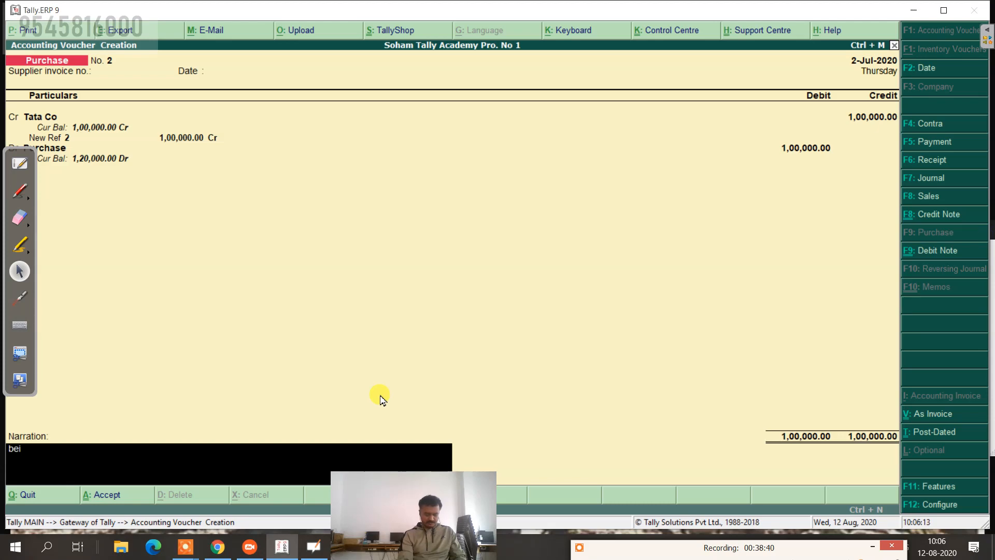
{"action": "type", "text": "ng goods purchas"}
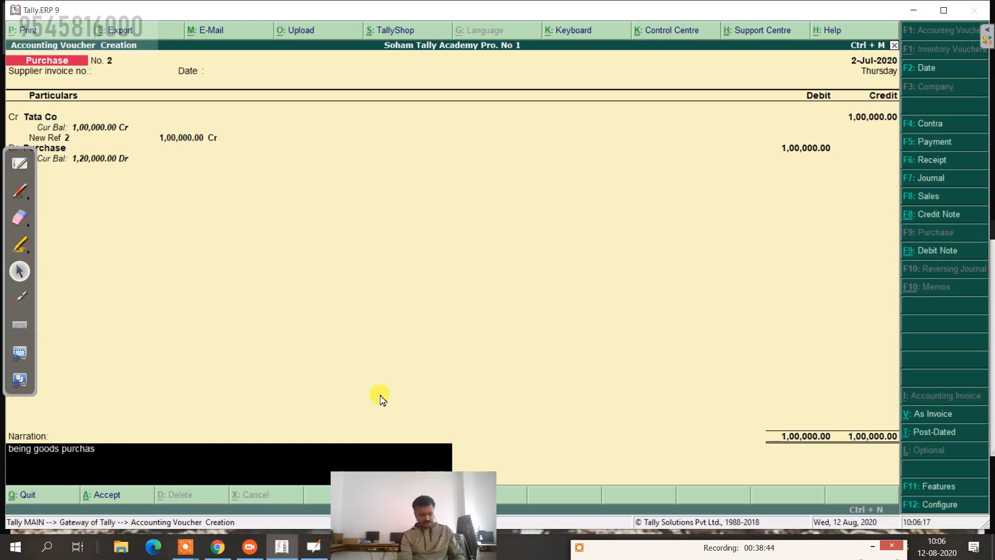
{"action": "type", "text": "e on cr"}
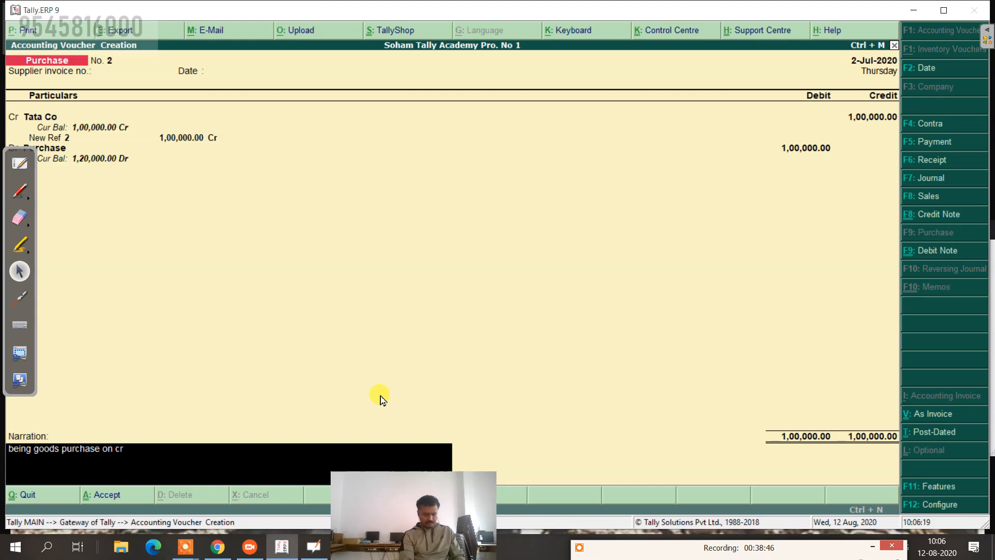
{"action": "type", "text": "edit"}
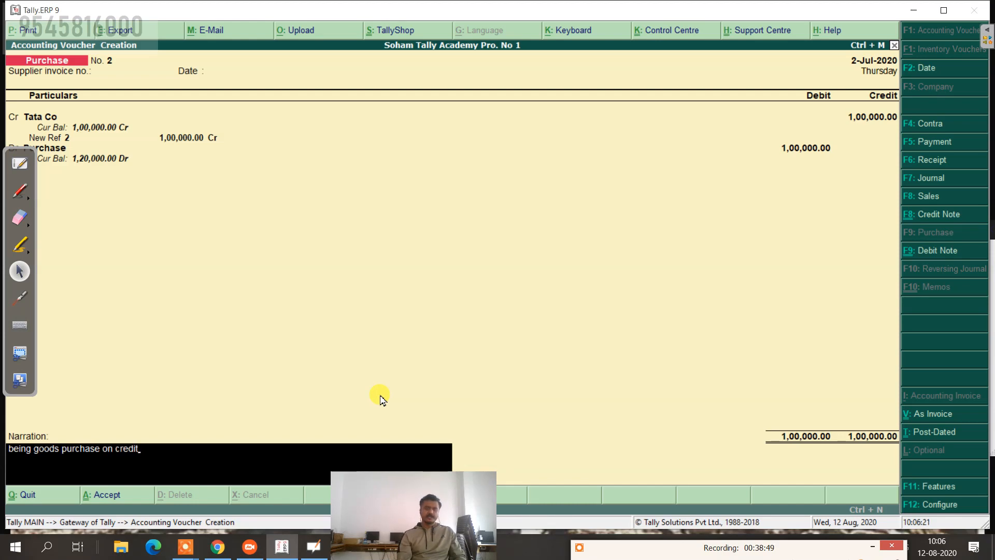
{"action": "key", "text": "Return"}
{"action": "key", "text": "Return"}
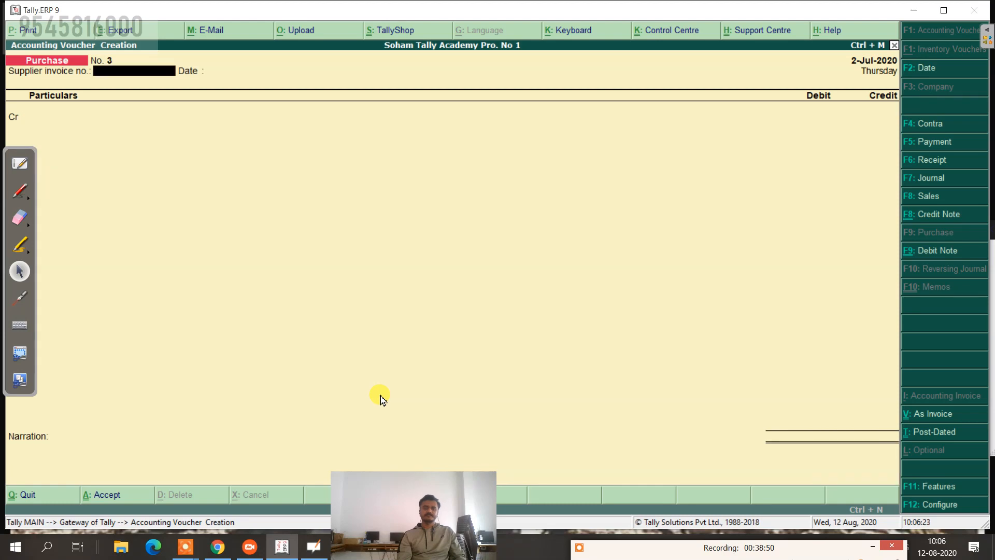
Step: After checking the whiteboard list, start a new Sales voucher
{"action": "left_click", "coordinate": [21, 162]}
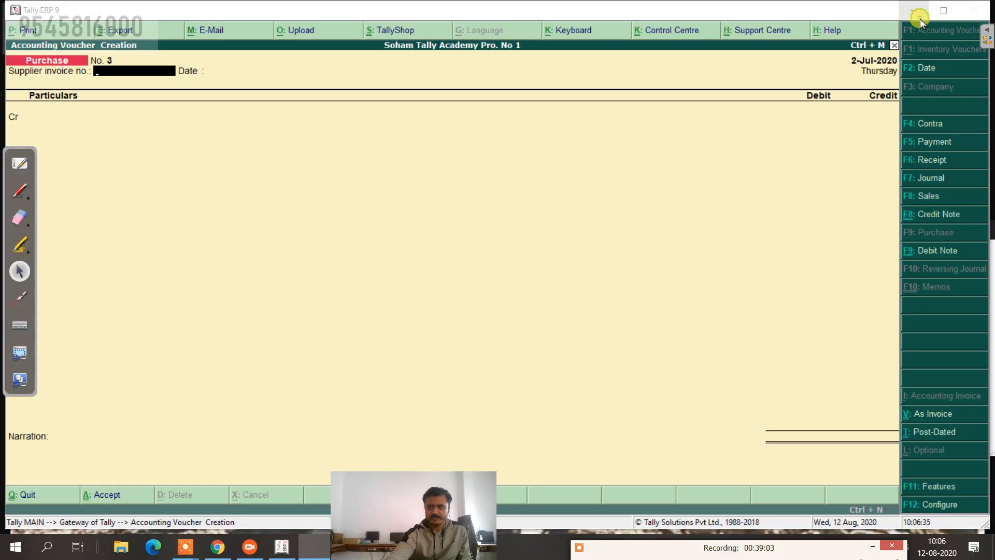
{"action": "left_click", "coordinate": [925, 15]}
{"action": "left_click", "coordinate": [945, 197]}
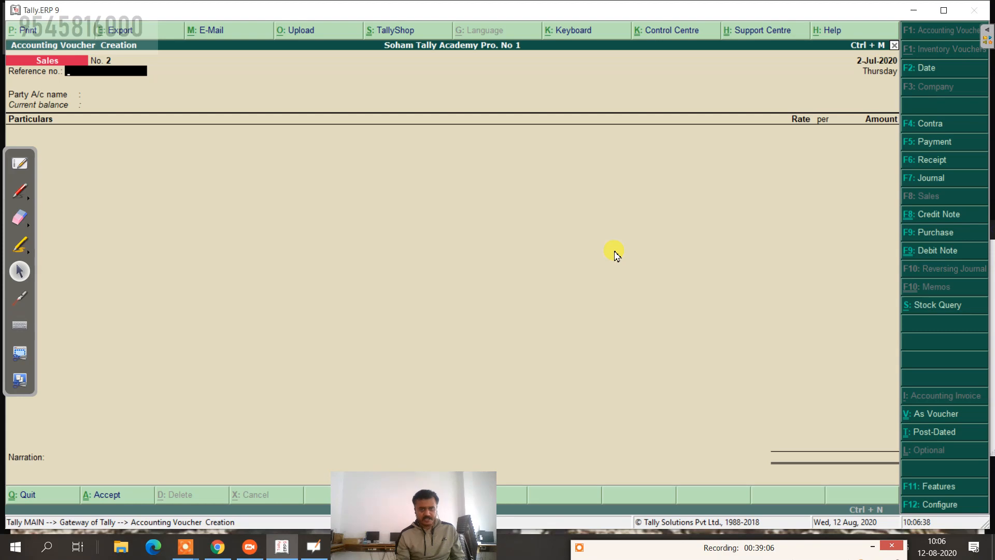
Step: Close the audio recording window and hide the screen recorder
{"action": "key", "text": "F12"}
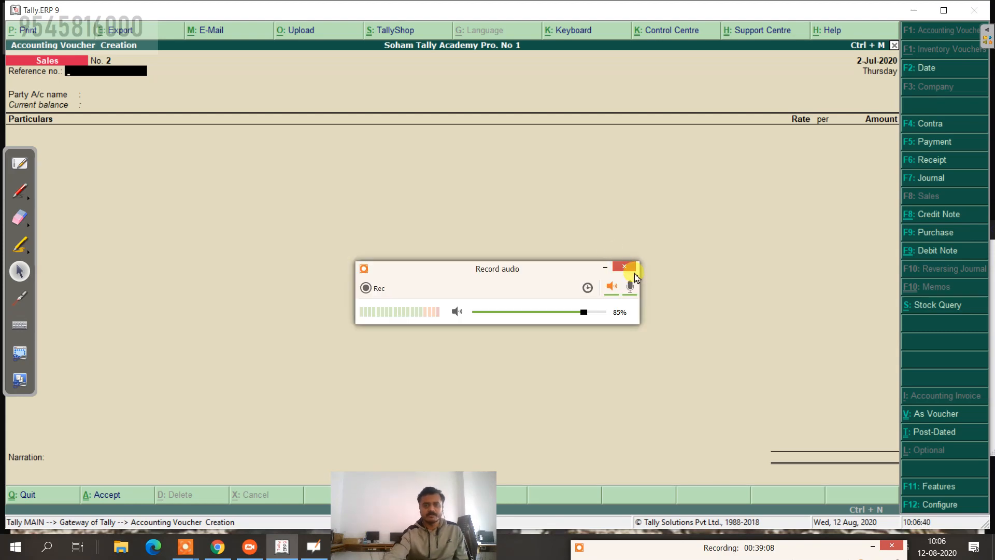
{"action": "left_click", "coordinate": [628, 267]}
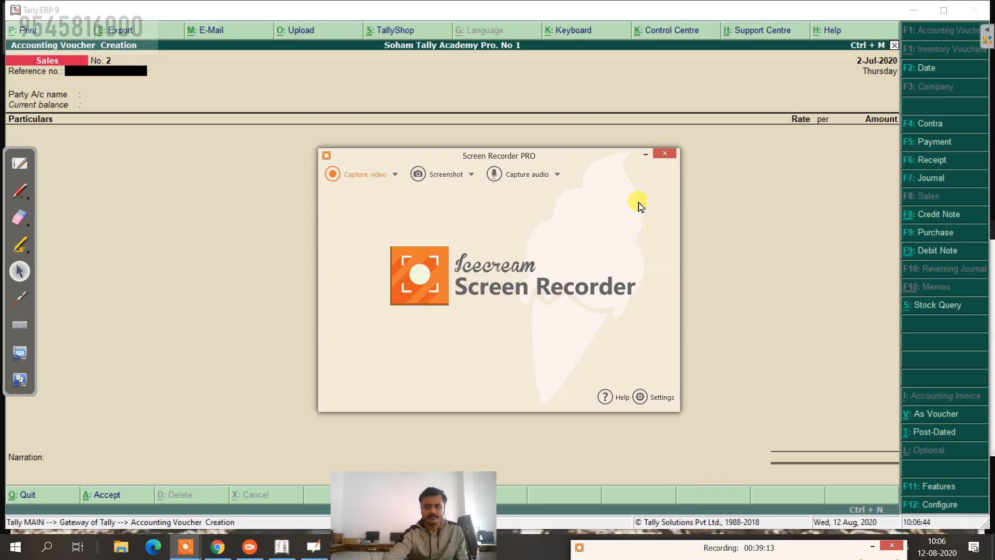
{"action": "left_click", "coordinate": [643, 156]}
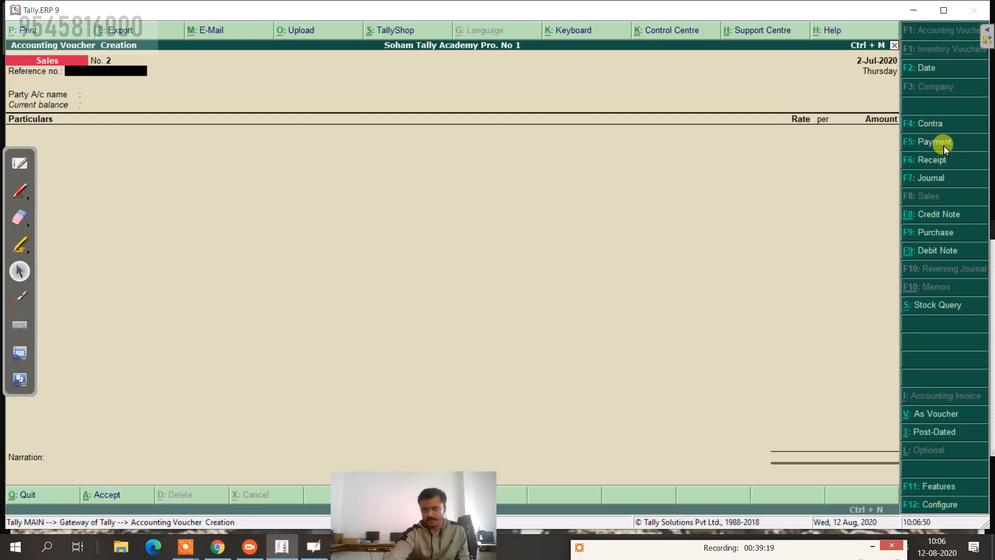
Step: Date the new sales voucher 31-Jul-2020 by entering 31.7
{"action": "left_click", "coordinate": [931, 70]}
{"action": "type", "text": "31"}
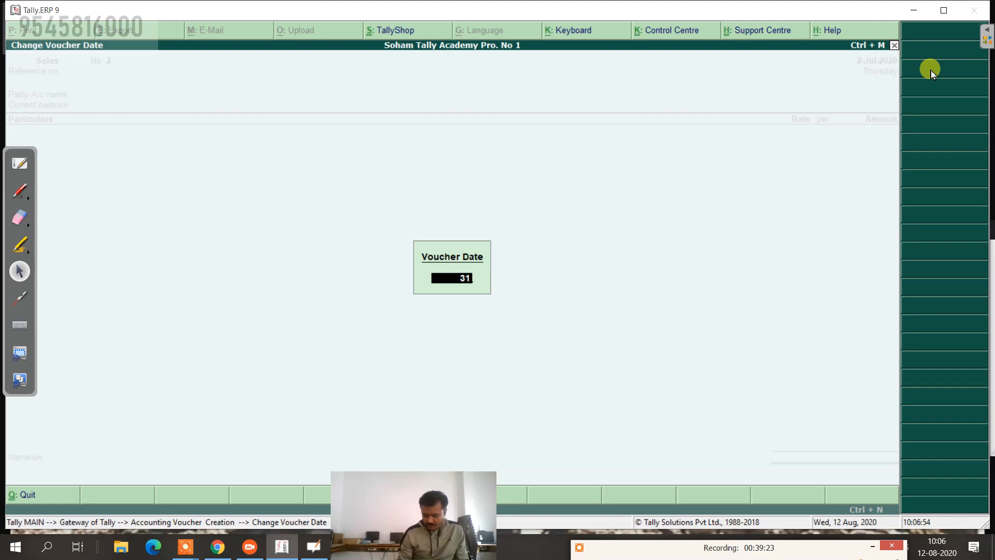
{"action": "type", "text": ".7"}
{"action": "key", "text": "Return"}
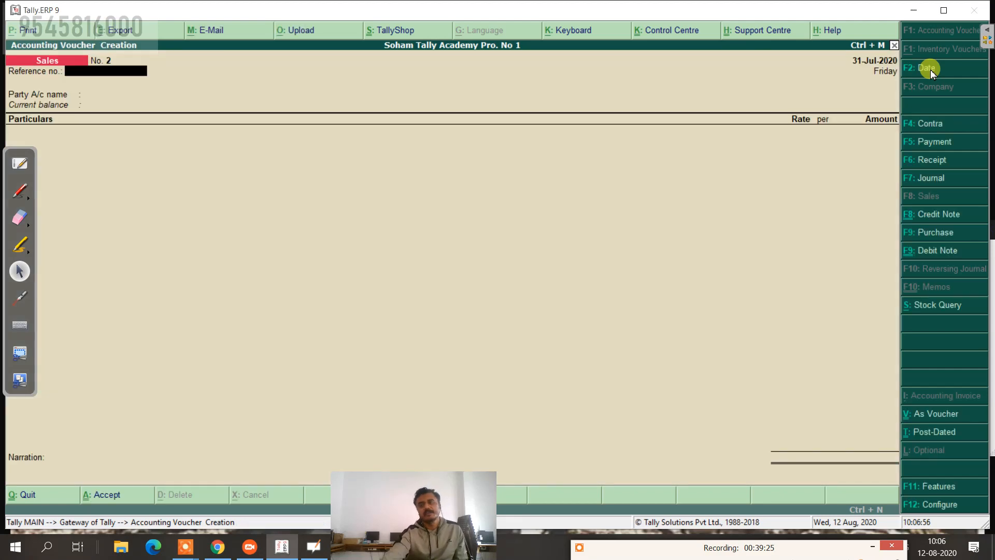
Step: Create a new Rina Co ledger under Sundry Debtors as the voucher's debit party
{"action": "left_click", "coordinate": [939, 416]}
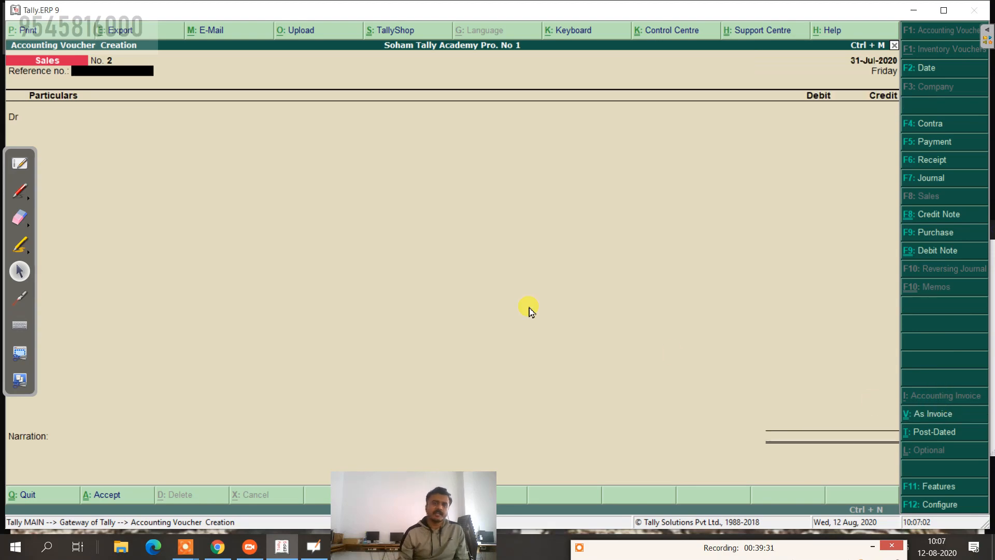
{"action": "key", "text": "Return"}
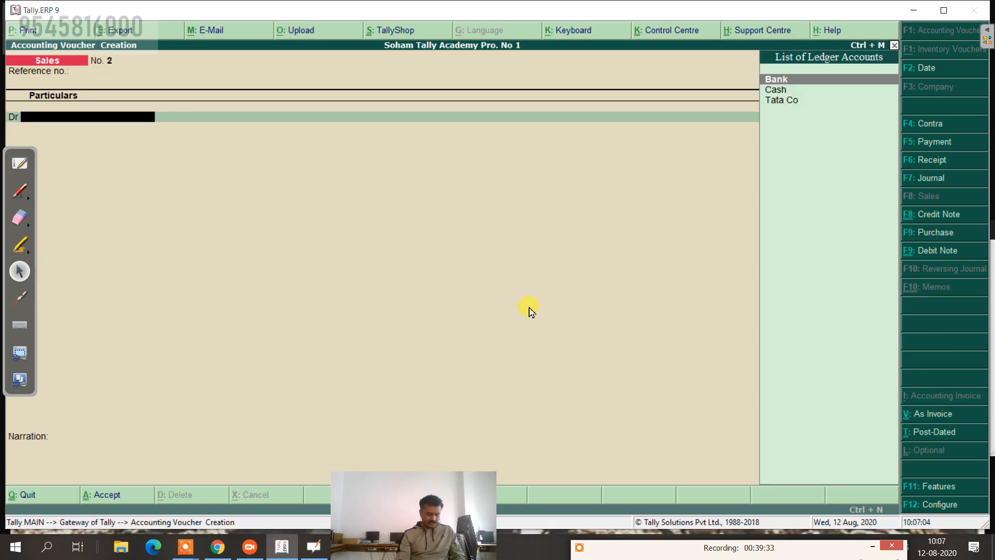
{"action": "key", "text": "alt+c"}
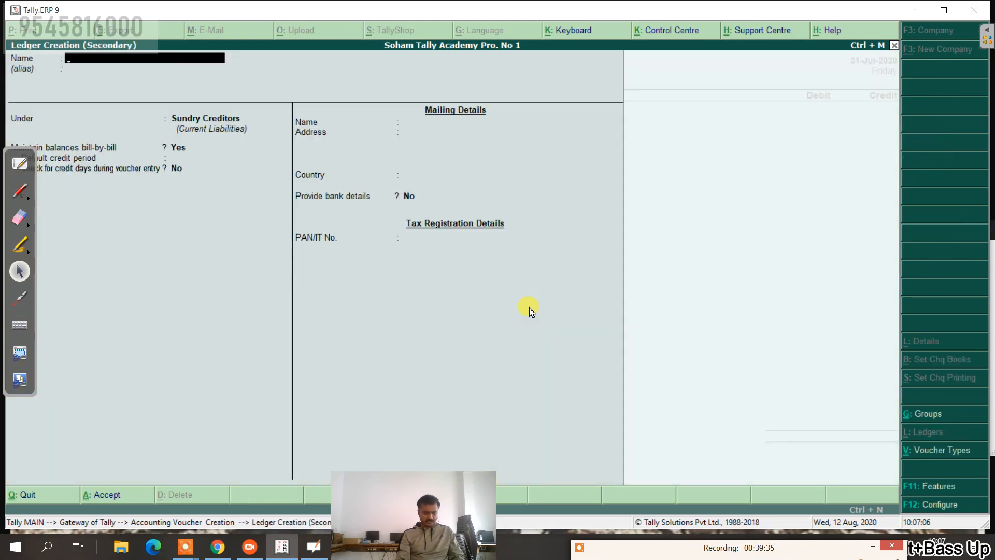
{"action": "type", "text": "Rina Co"}
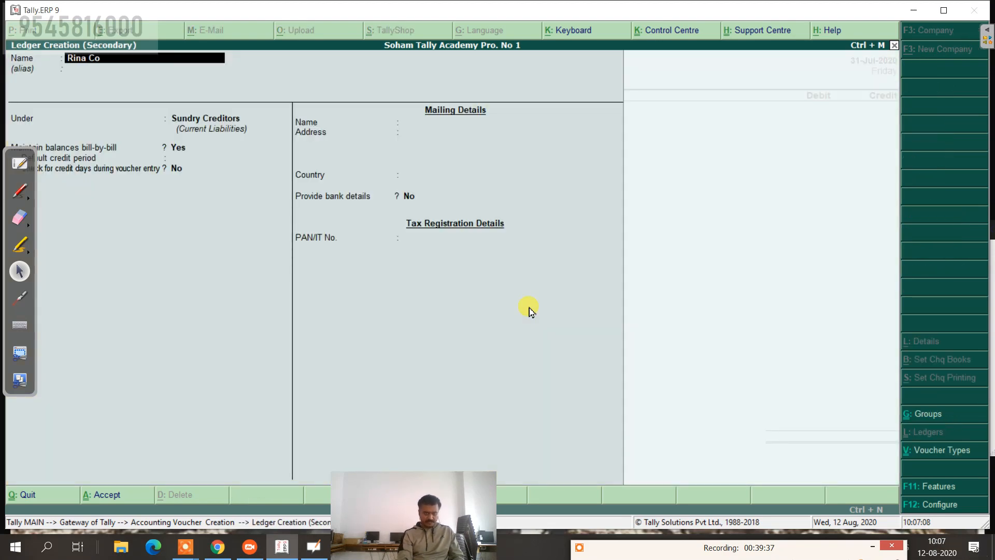
{"action": "key", "text": "Return"}
{"action": "key", "text": "Return"}
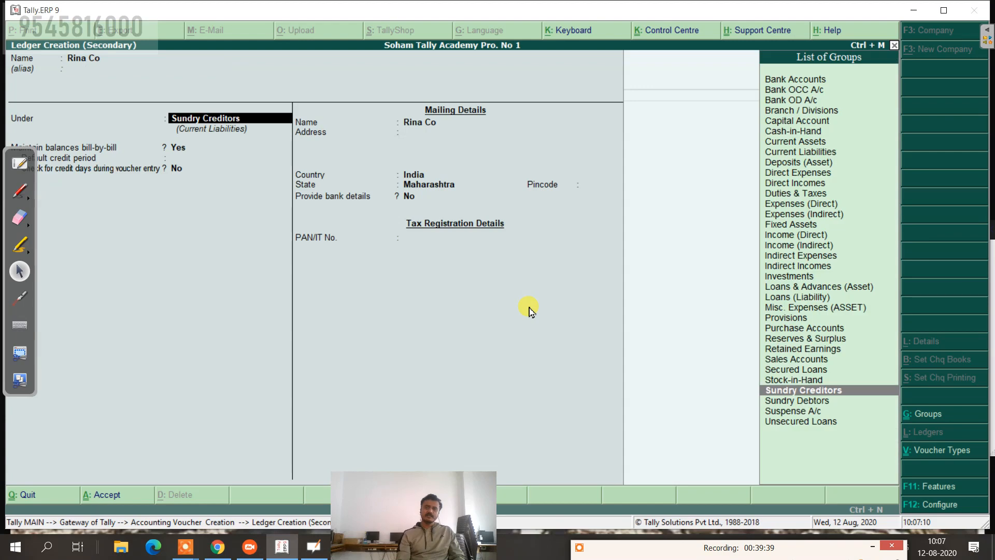
{"action": "key", "text": "Down"}
{"action": "key", "text": "Return"}
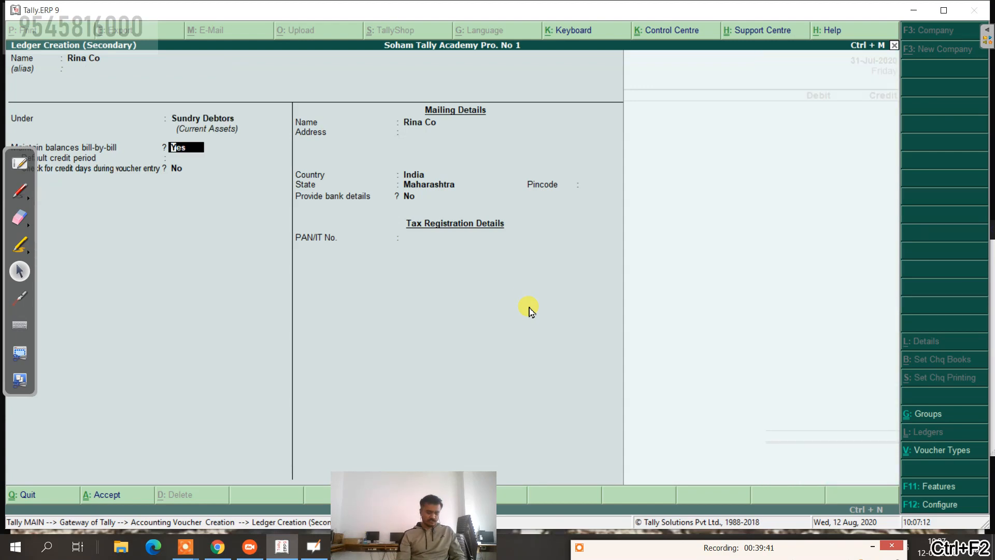
{"action": "key", "text": "ctrl+a"}
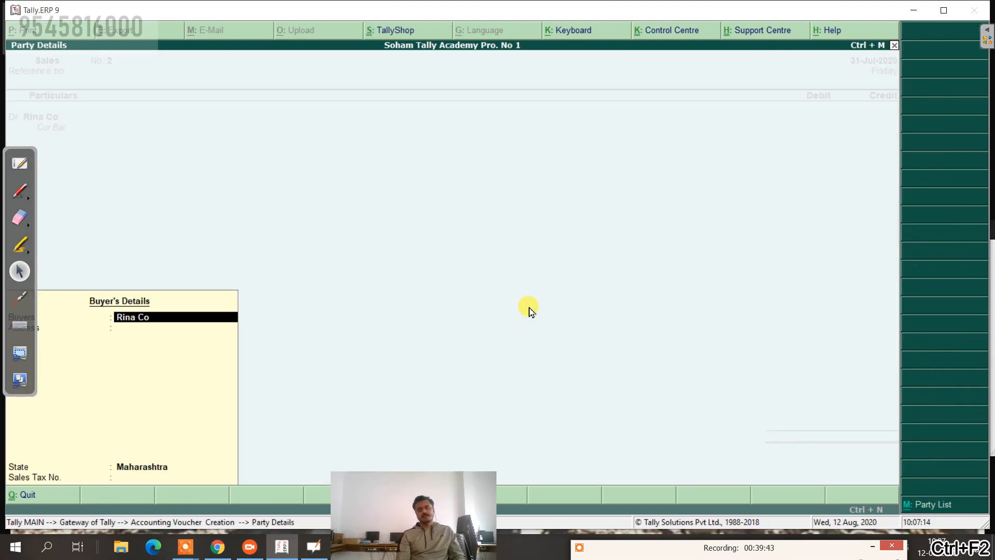
{"action": "key", "text": "Return"}
{"action": "key", "text": "Return"}
{"action": "key", "text": "Return"}
Step: Debit Rina Co 1,00,000 as a new reference, narrate 'being goods sold on cr' and save
{"action": "type", "text": "1"}
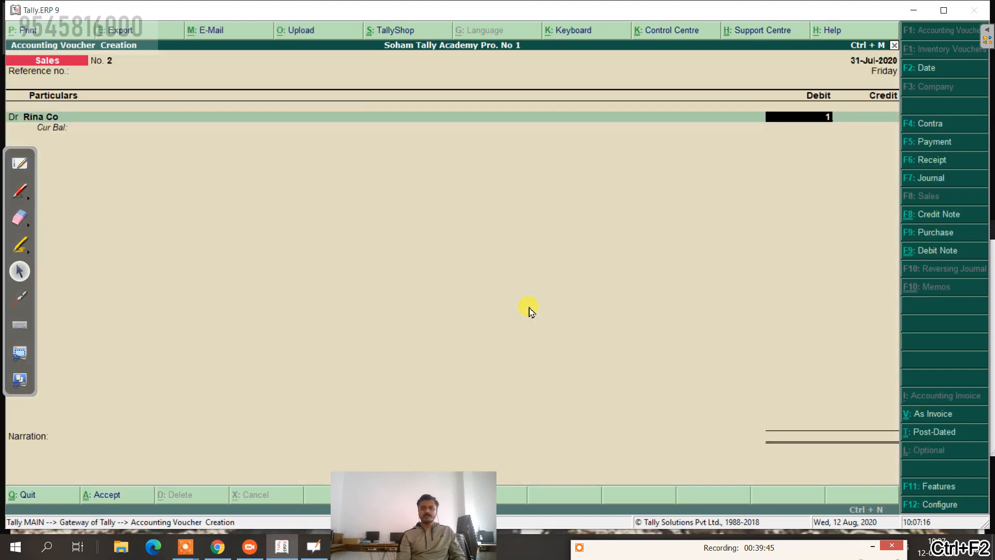
{"action": "type", "text": ",00,0000000"}
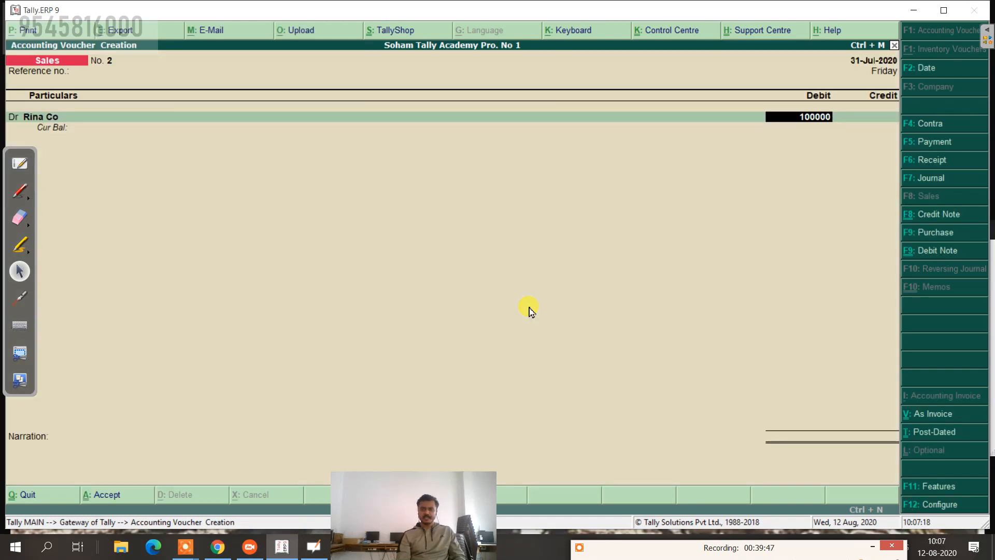
{"action": "key", "text": "Return"}
{"action": "key", "text": "Return"}
{"action": "key", "text": "Return"}
{"action": "key", "text": "Return"}
{"action": "key", "text": "Return"}
{"action": "key", "text": "Return"}
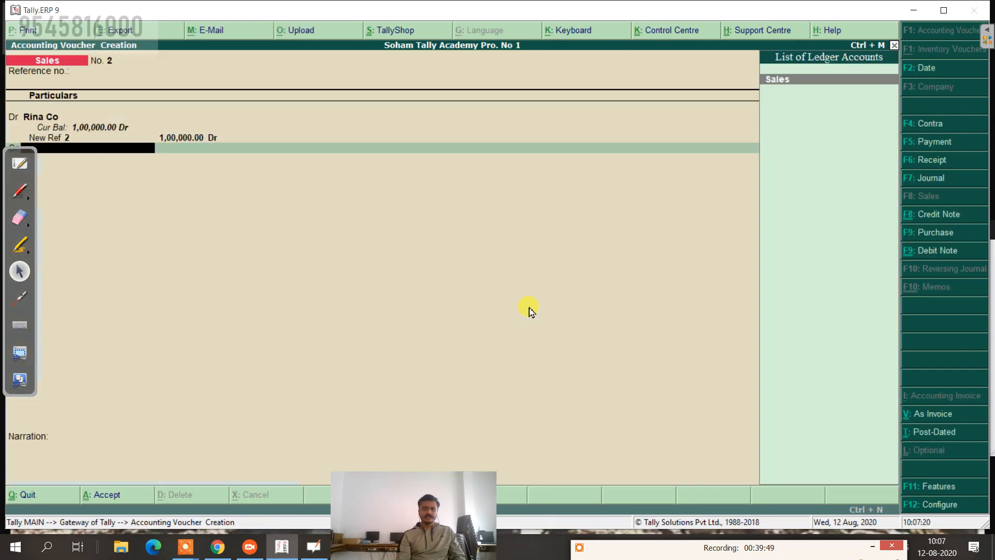
{"action": "key", "text": "Return"}
{"action": "key", "text": "Return"}
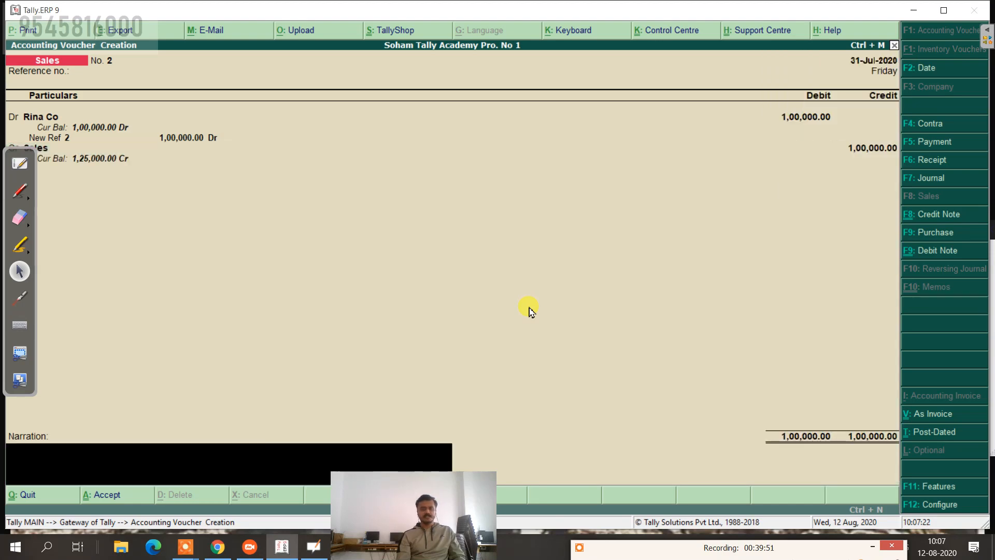
{"action": "type", "text": "bein"}
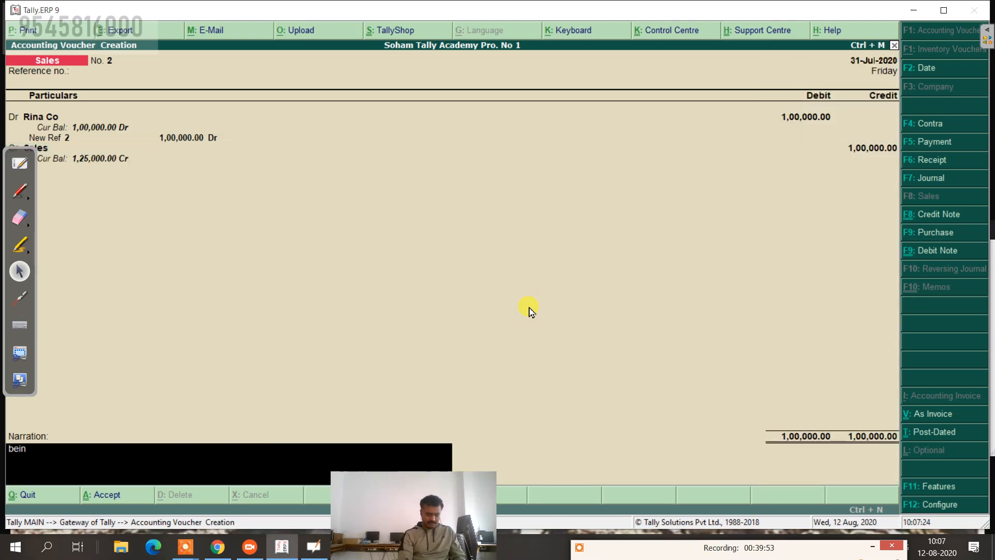
{"action": "type", "text": "g goods sold"}
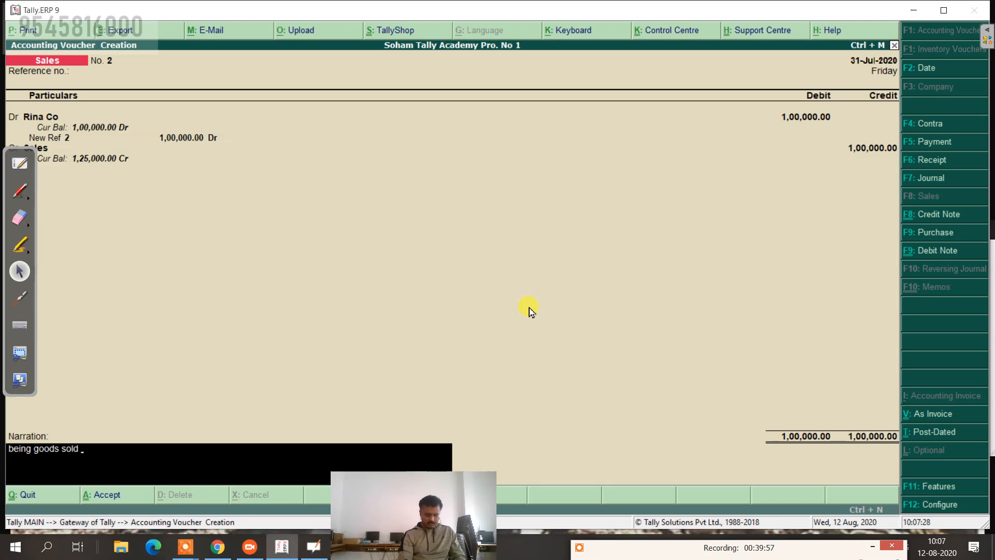
{"action": "type", "text": " on cr"}
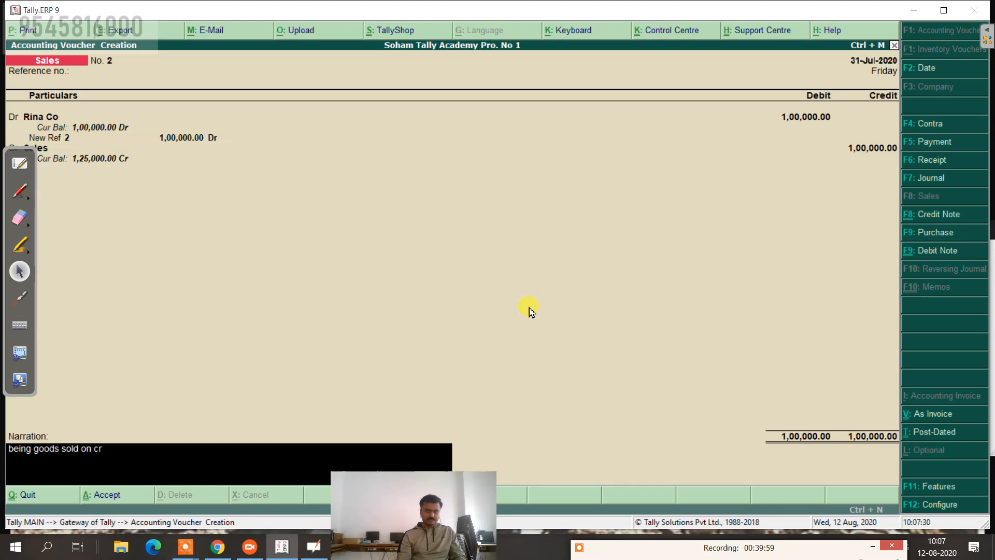
{"action": "key", "text": "Return"}
{"action": "key", "text": "Return"}
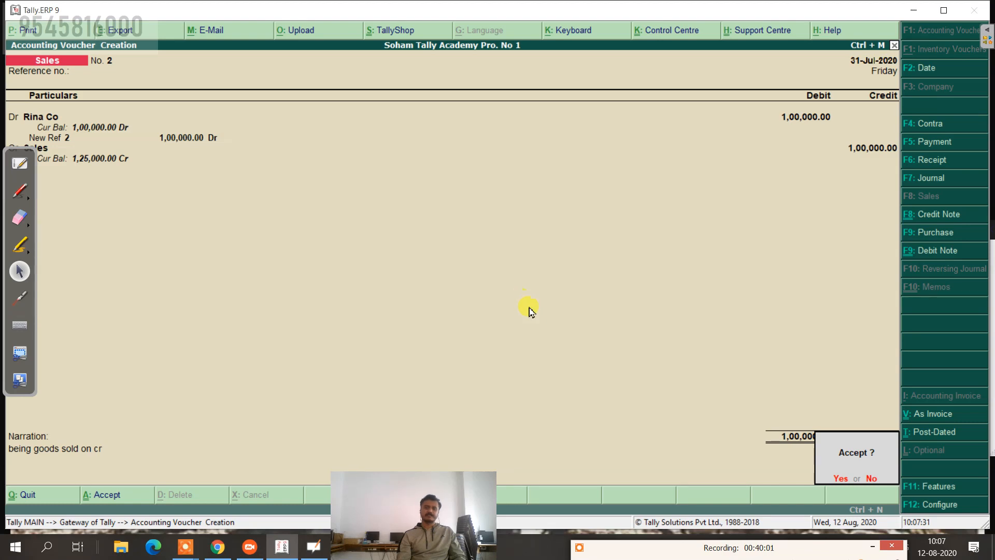
{"action": "left_click", "coordinate": [19, 163]}
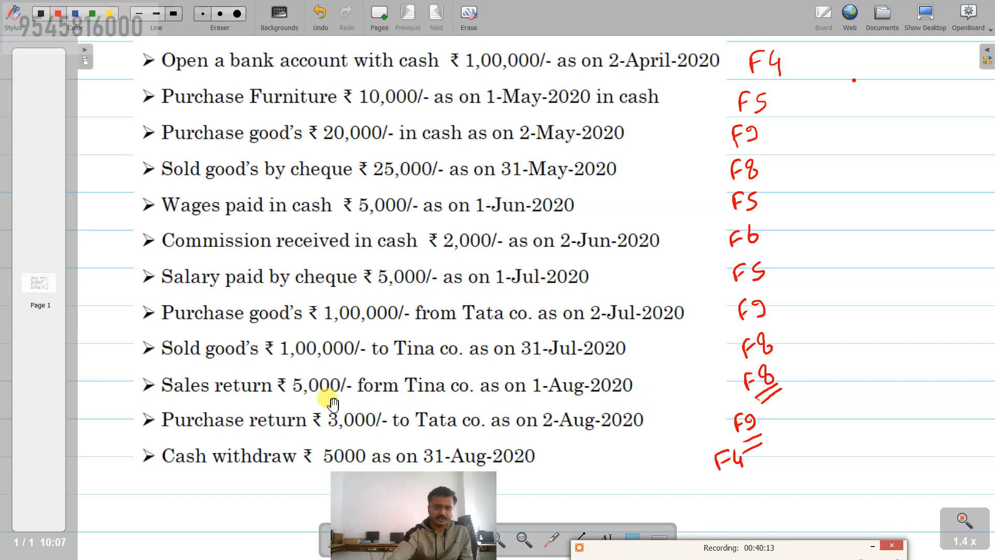
{"action": "left_click", "coordinate": [926, 21]}
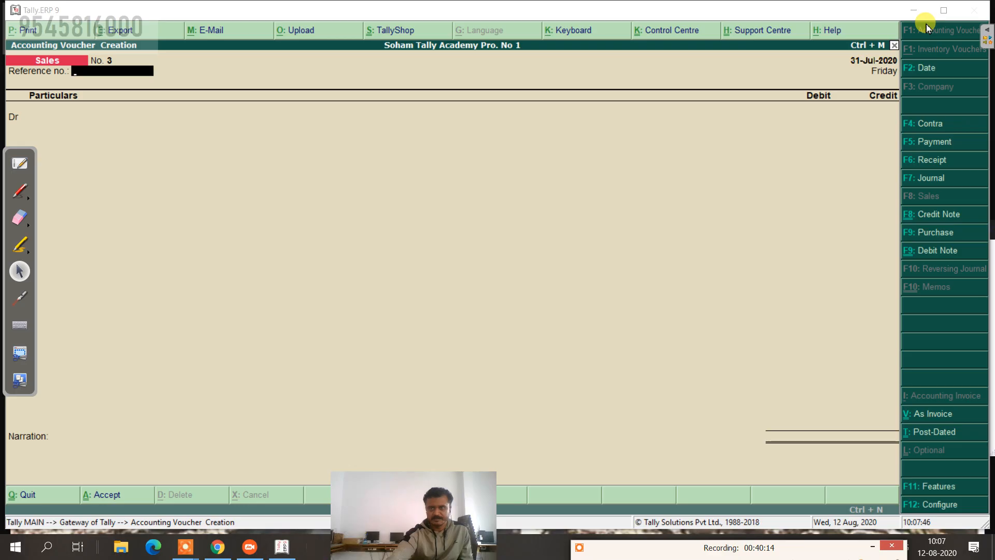
Step: Switch to a Credit Note dated 1-Aug-2020 and select Tata Co as the credited party
{"action": "left_click", "coordinate": [928, 217]}
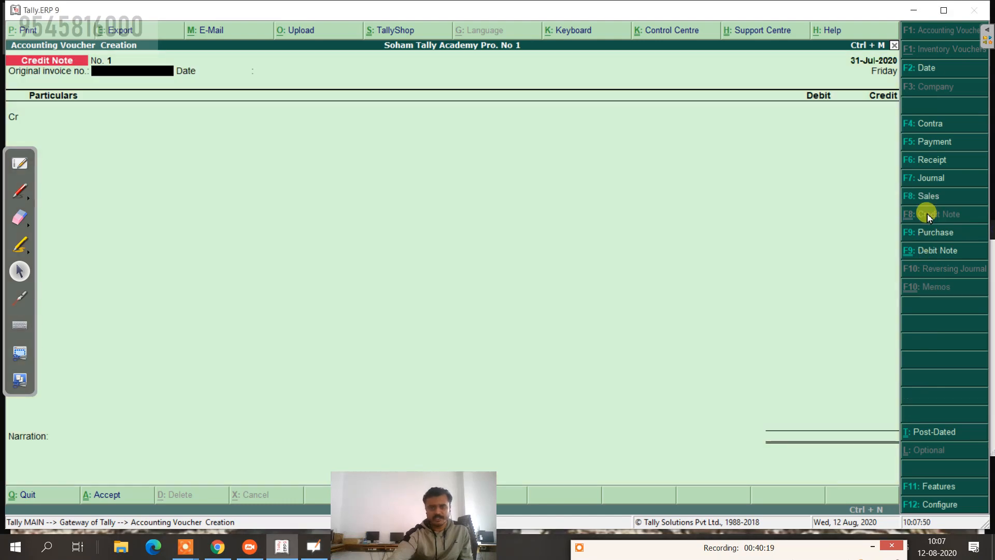
{"action": "left_click", "coordinate": [920, 70]}
{"action": "key", "text": "Return"}
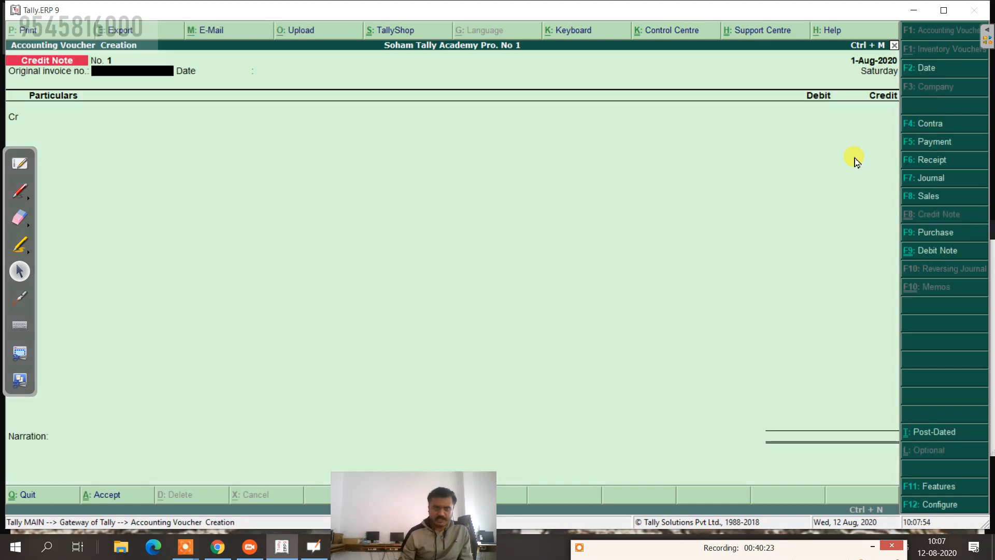
{"action": "key", "text": "Return"}
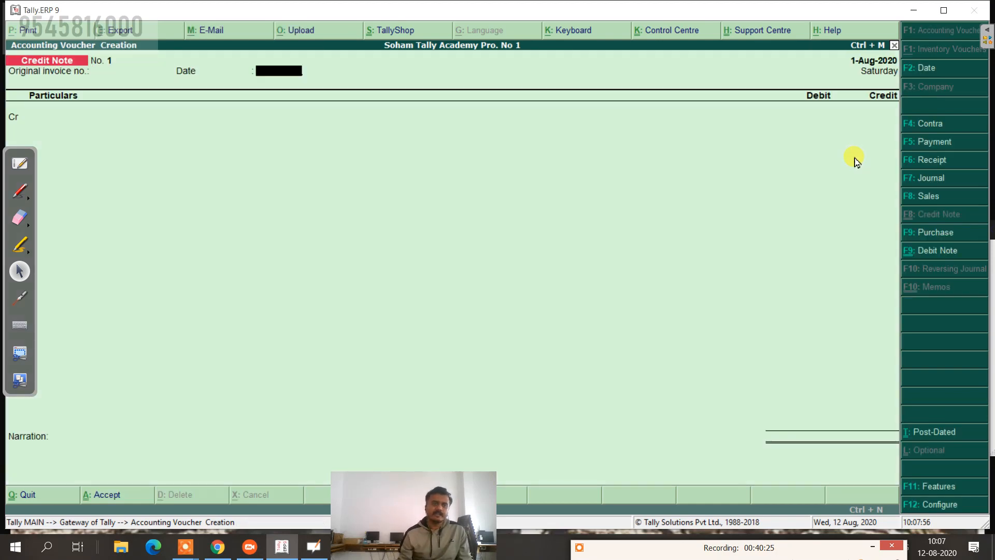
{"action": "key", "text": "Return"}
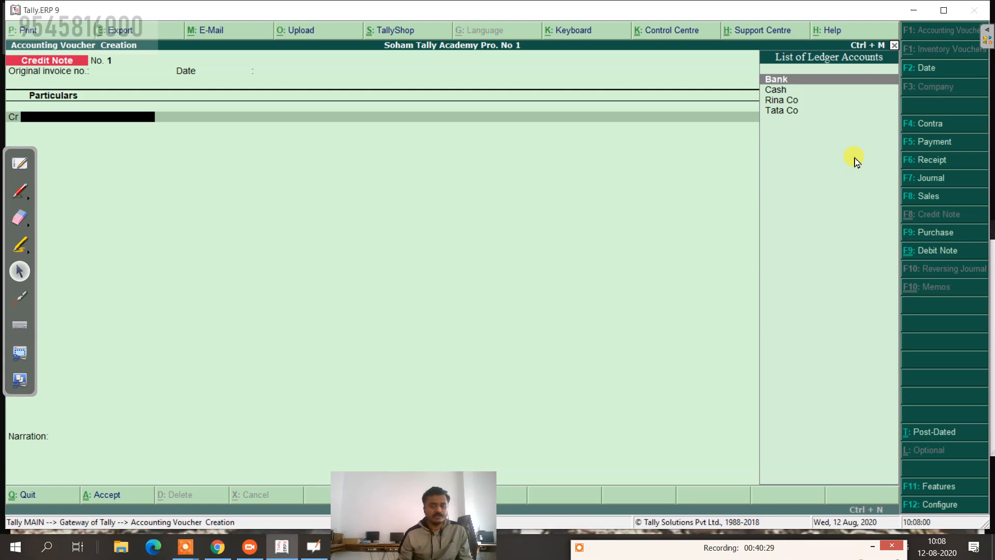
{"action": "key", "text": "Down"}
{"action": "key", "text": "Down"}
{"action": "key", "text": "Down"}
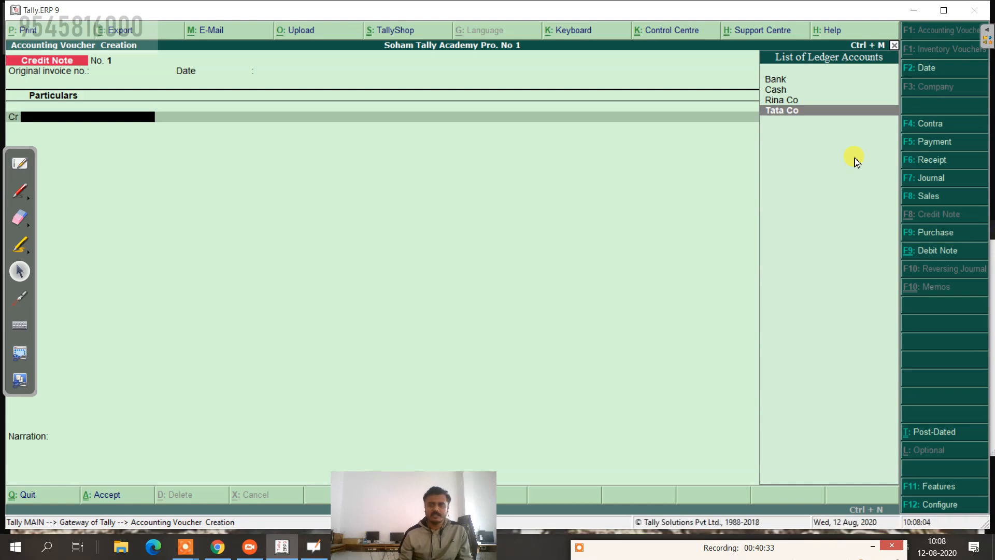
{"action": "key", "text": "Return"}
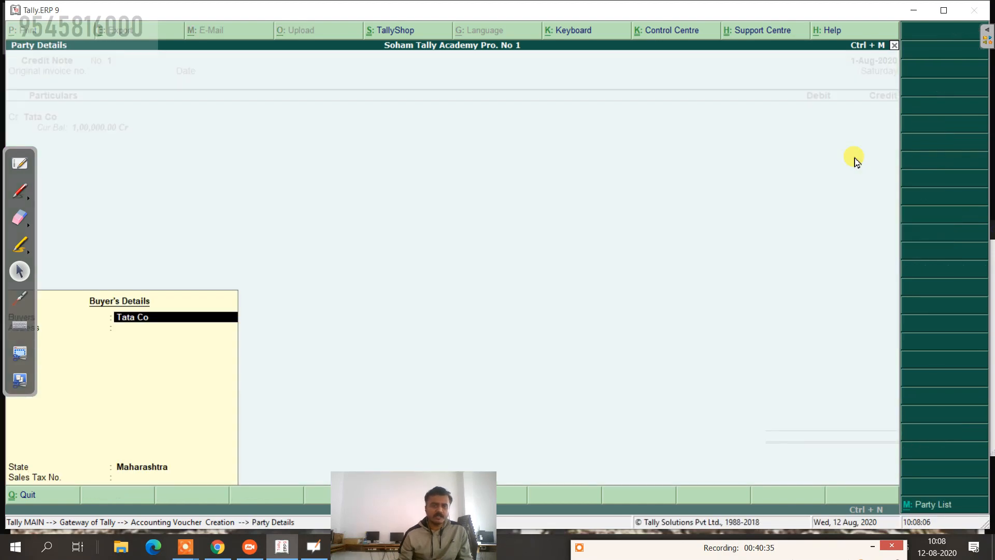
{"action": "key", "text": "Return"}
{"action": "key", "text": "Return"}
{"action": "key", "text": "Return"}
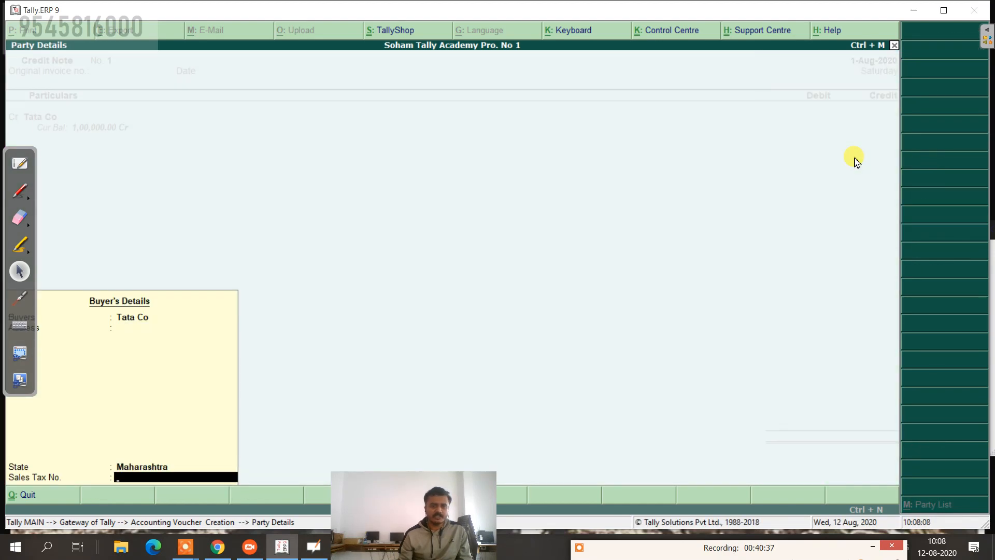
{"action": "key", "text": "Return"}
Step: Credit Tata Co 5,000, adjusted against pending bill 2 in Bill-wise Details
{"action": "type", "text": "5000"}
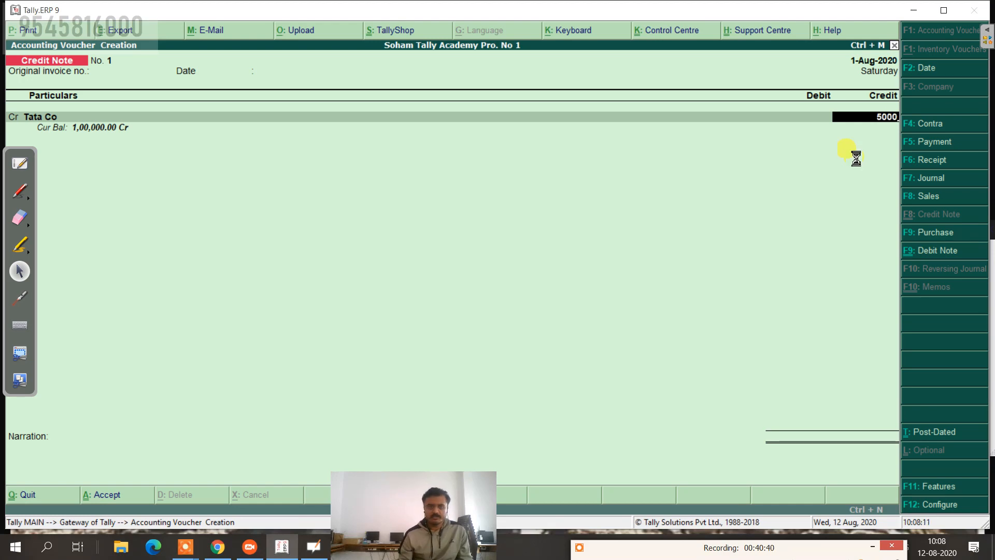
{"action": "key", "text": "Return"}
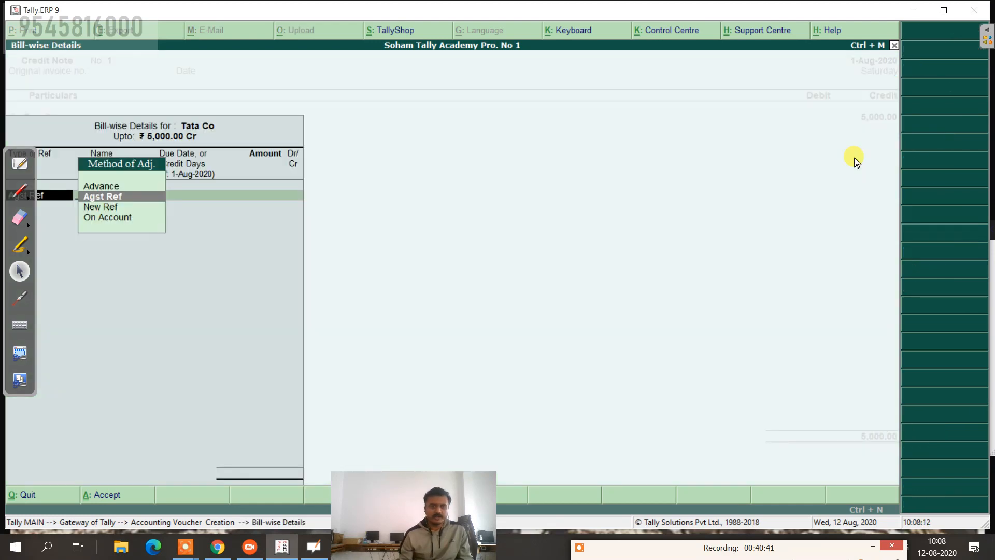
{"action": "key", "text": "Return"}
{"action": "key", "text": "Return"}
{"action": "key", "text": "Return"}
{"action": "key", "text": "Return"}
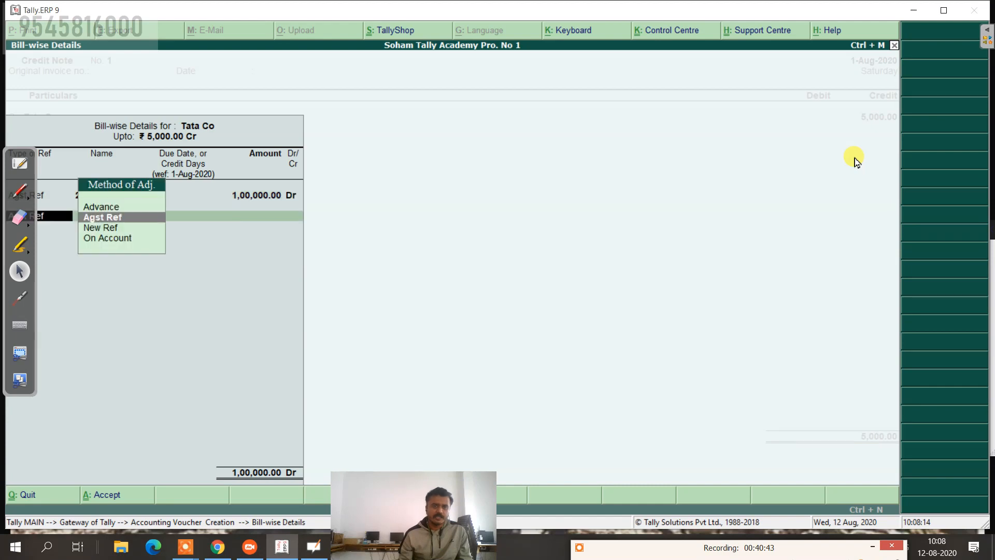
{"action": "key", "text": "Return"}
{"action": "key", "text": "BackSpace"}
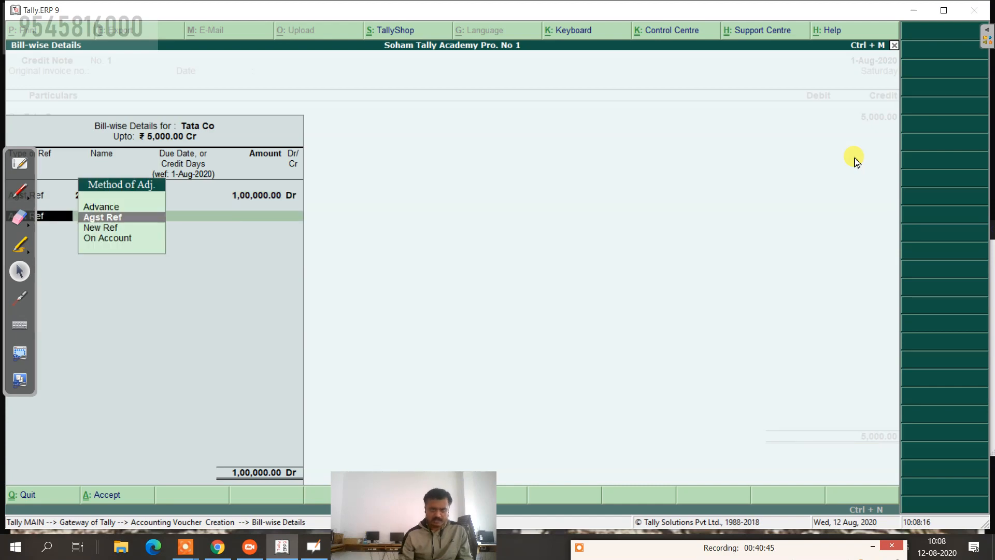
{"action": "key", "text": "BackSpace"}
{"action": "type", "text": "5000"}
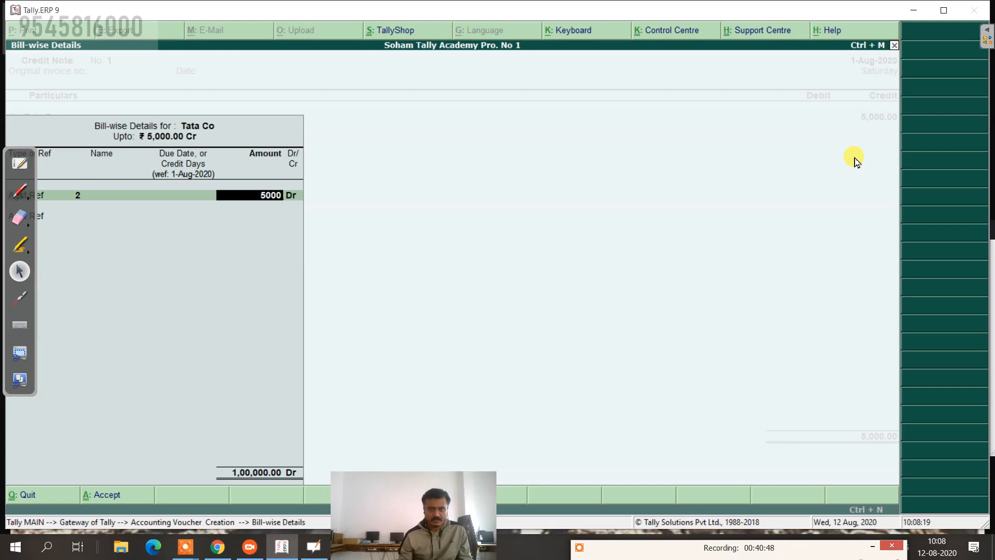
{"action": "key", "text": "Return"}
{"action": "key", "text": "Return"}
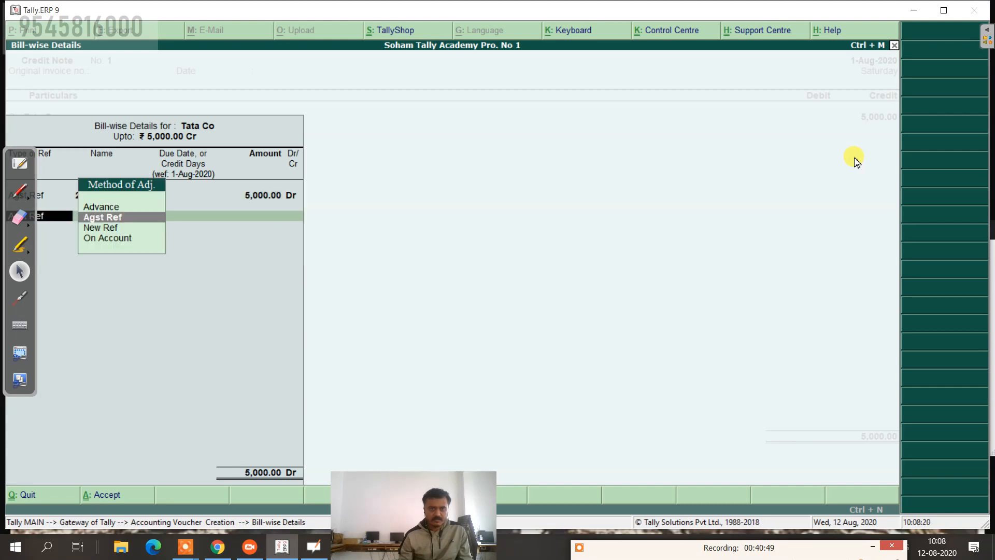
{"action": "key", "text": "BackSpace"}
{"action": "key", "text": "BackSpace"}
{"action": "key", "text": "BackSpace"}
{"action": "key", "text": "BackSpace"}
{"action": "key", "text": "BackSpace"}
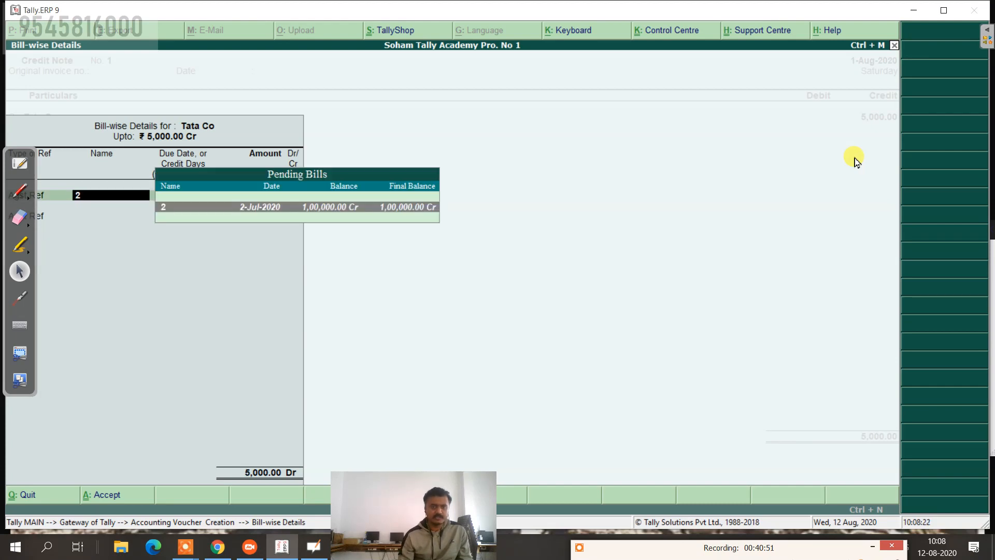
{"action": "key", "text": "BackSpace"}
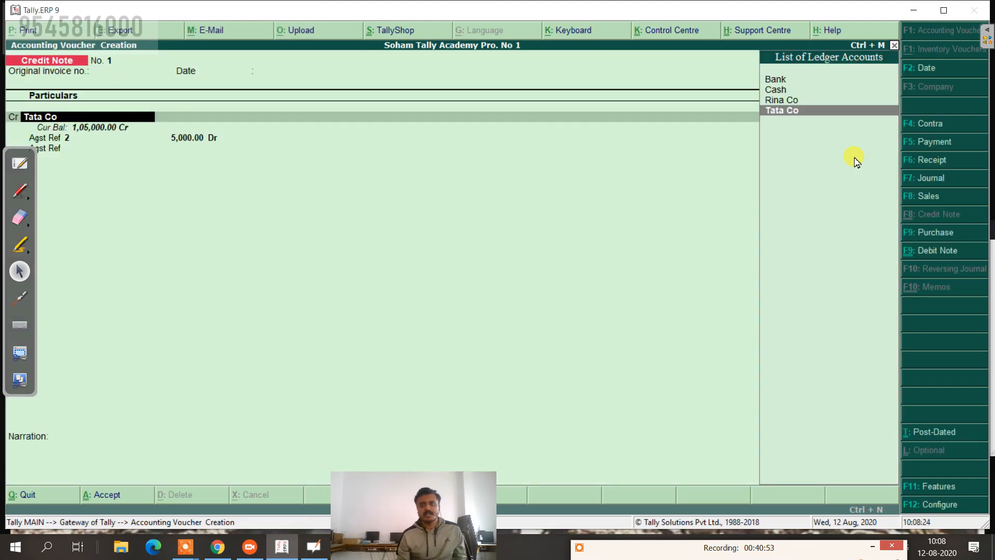
Step: Quit the unfinished credit note and re-enter Tata Co's 5,000 credit against bill 2
{"action": "key", "text": "Escape"}
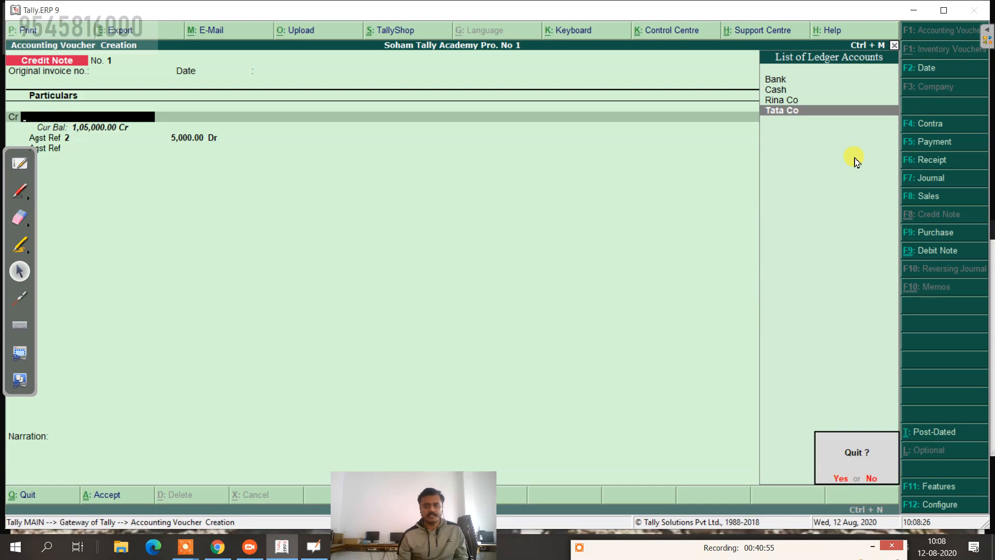
{"action": "key", "text": "y"}
{"action": "key", "text": "Return"}
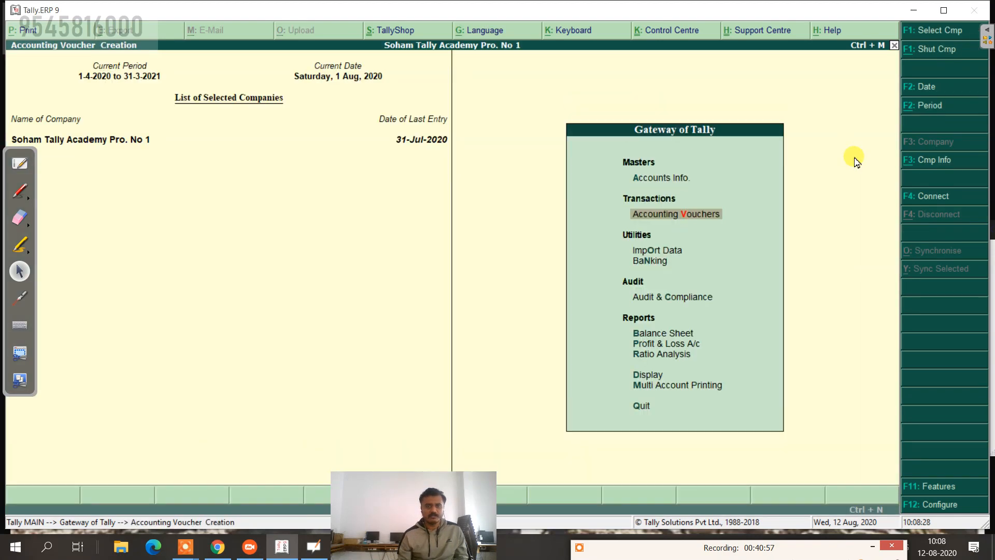
{"action": "key", "text": "Return"}
{"action": "key", "text": "Return"}
{"action": "key", "text": "Down"}
{"action": "key", "text": "Down"}
{"action": "key", "text": "Down"}
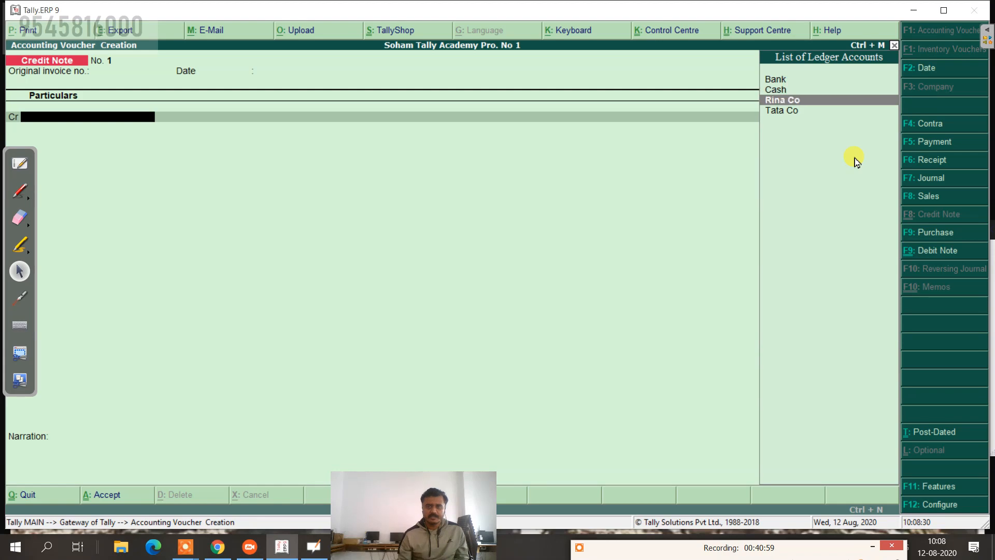
{"action": "key", "text": "Return"}
{"action": "key", "text": "Return"}
{"action": "key", "text": "Return"}
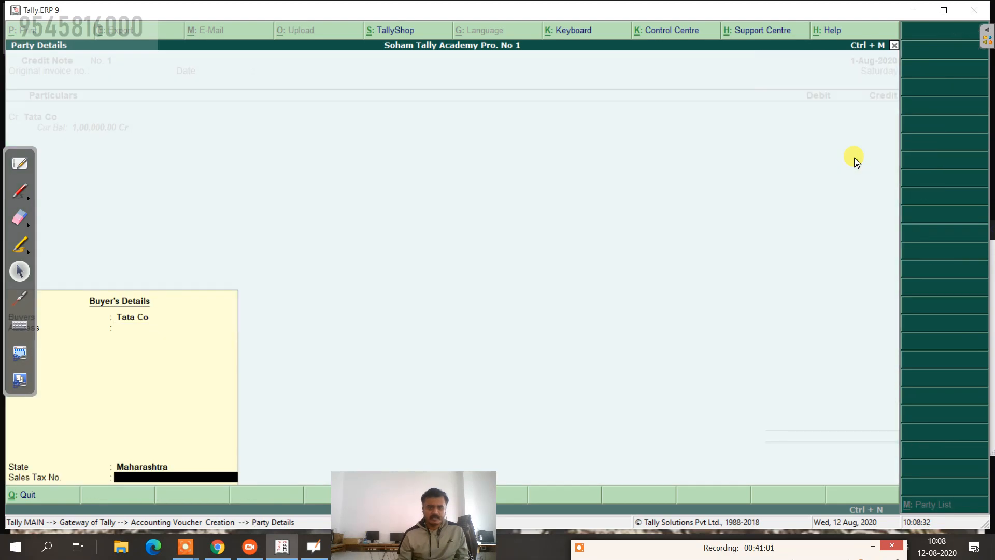
{"action": "key", "text": "Return"}
{"action": "type", "text": "5000"}
{"action": "key", "text": "Return"}
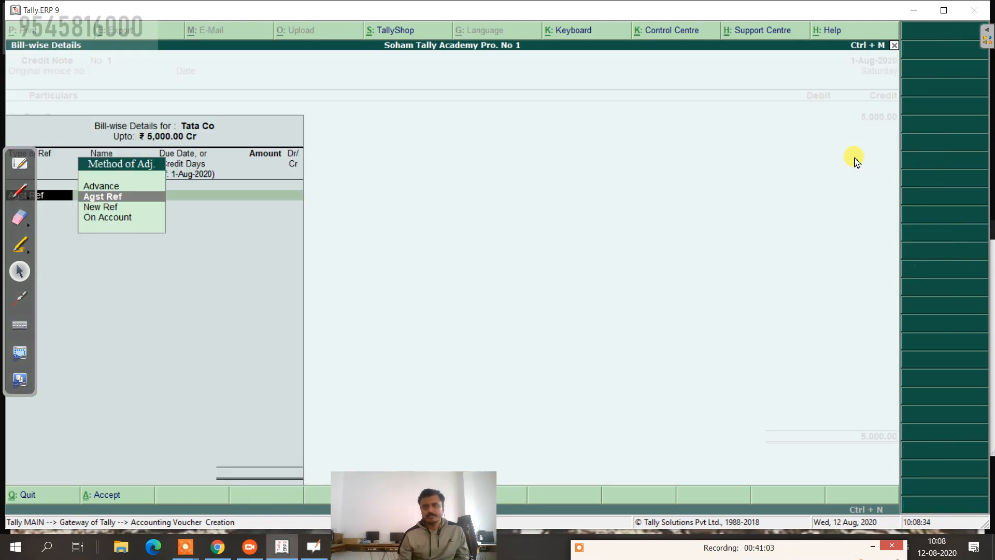
{"action": "key", "text": "Return"}
{"action": "key", "text": "Return"}
{"action": "key", "text": "Return"}
{"action": "key", "text": "Return"}
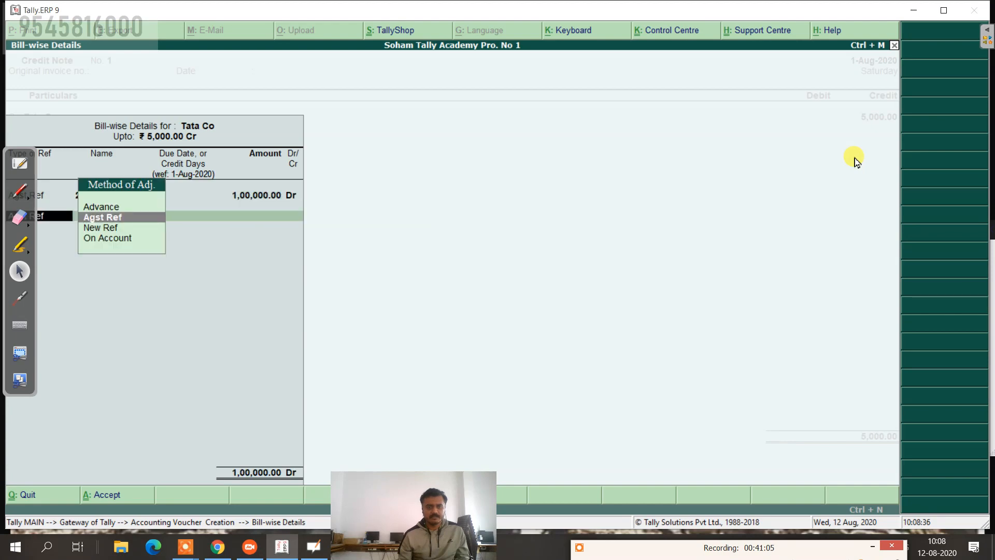
{"action": "key", "text": "BackSpace"}
{"action": "key", "text": "BackSpace"}
{"action": "key", "text": "BackSpace"}
{"action": "key", "text": "BackSpace"}
{"action": "key", "text": "BackSpace"}
{"action": "key", "text": "BackSpace"}
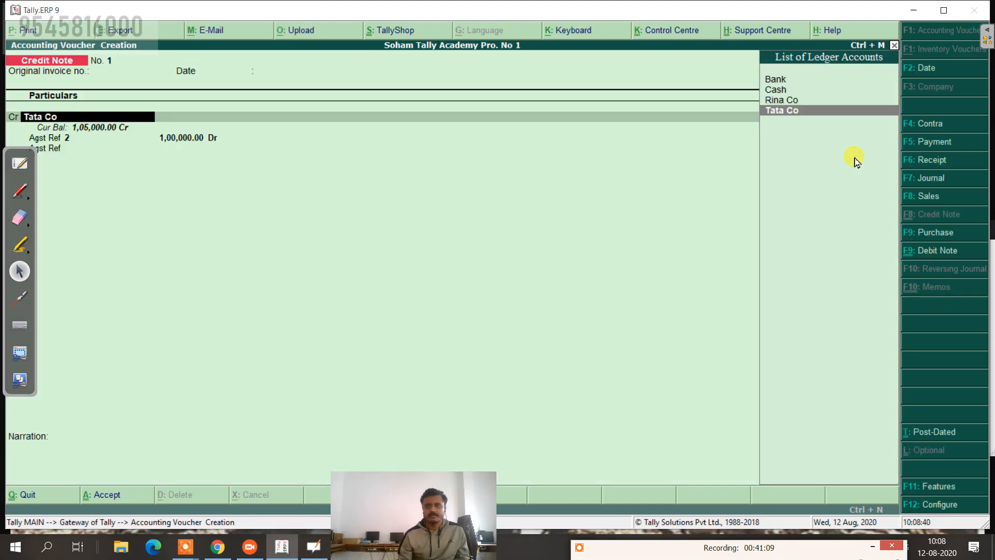
Step: Pick Rina Co as the credited party and rename that ledger to Taina Co
{"action": "key", "text": "Up"}
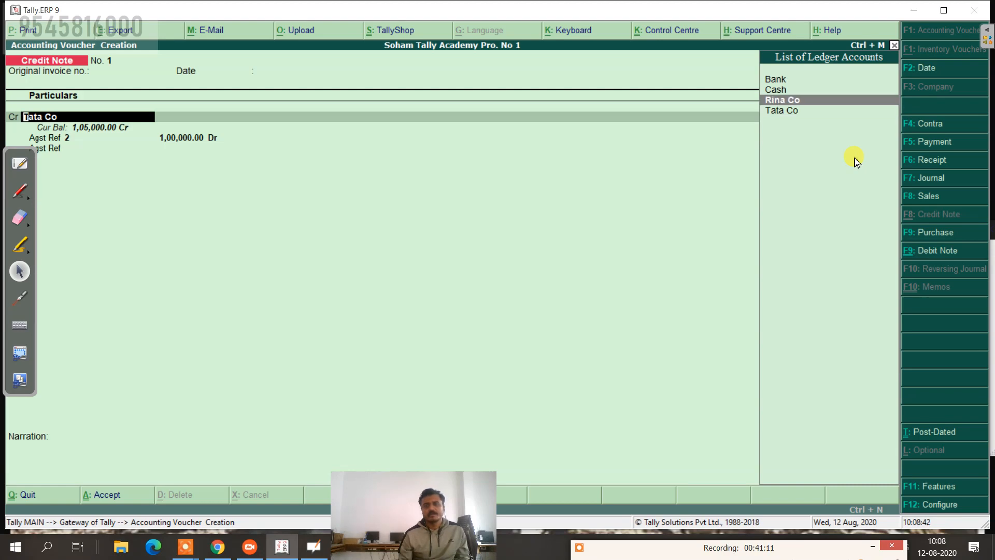
{"action": "key", "text": "Return"}
{"action": "key", "text": "Escape"}
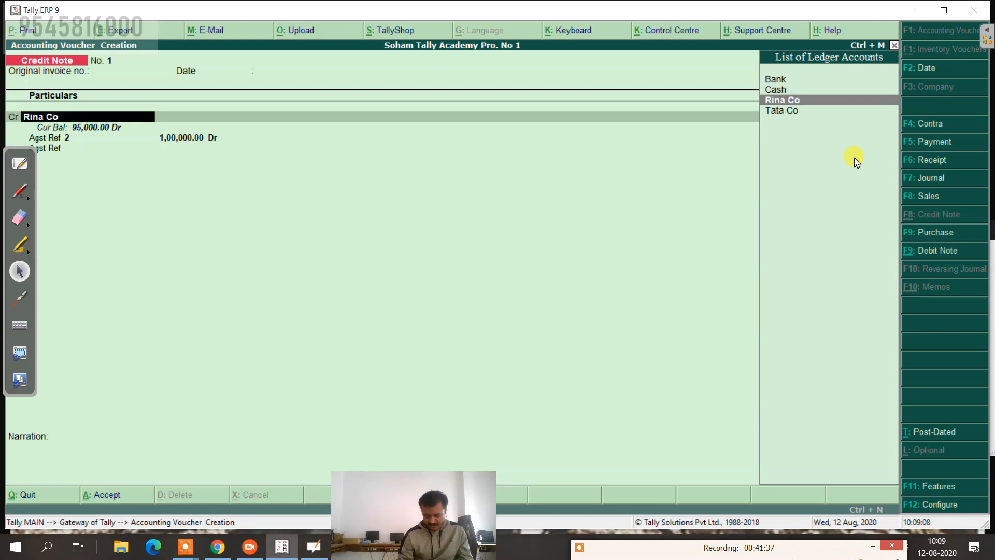
{"action": "key", "text": "ctrl+Return"}
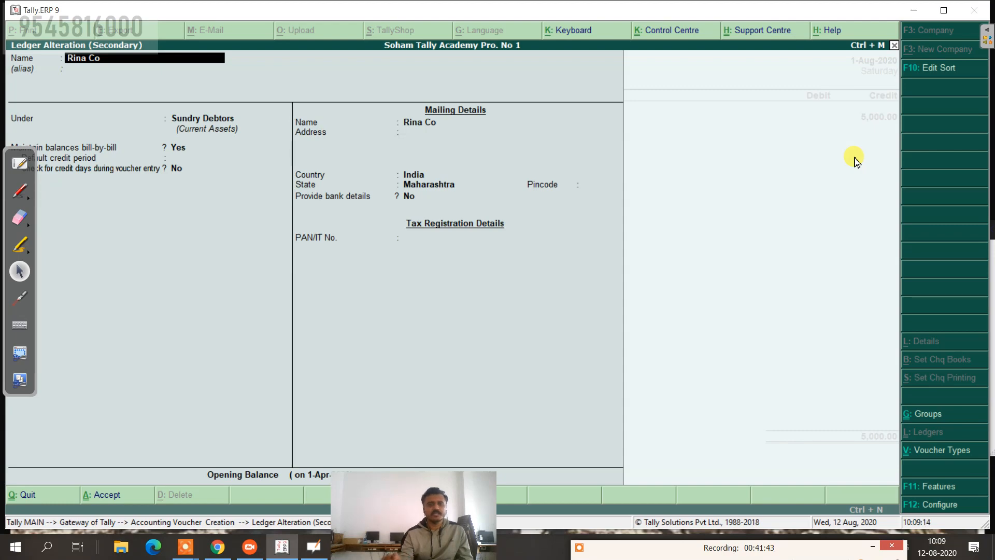
{"action": "type", "text": "Ta"}
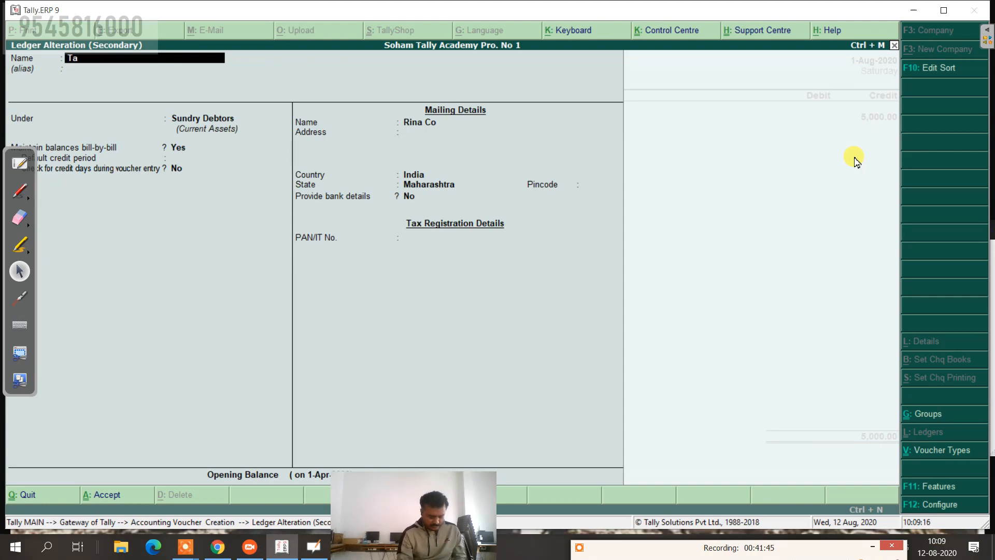
{"action": "type", "text": "ina"}
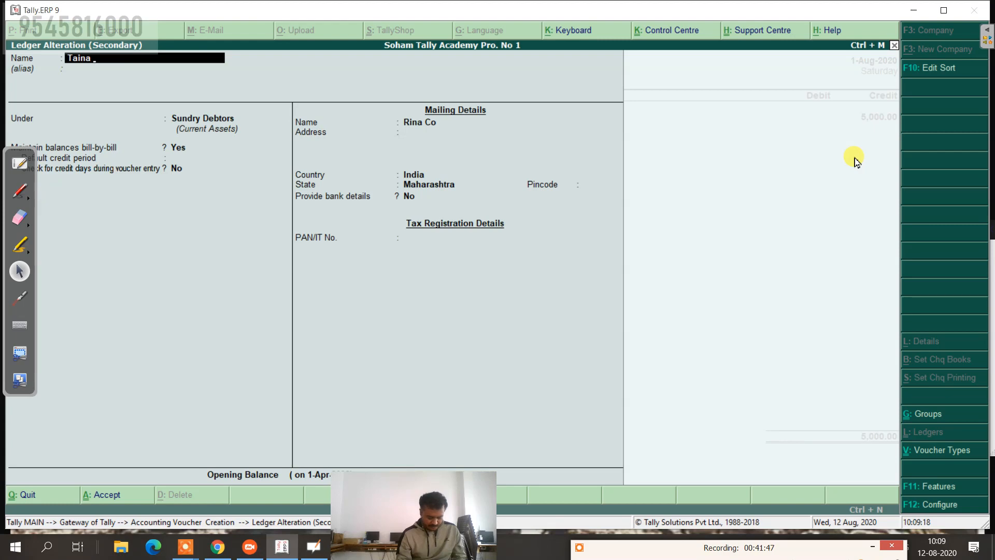
{"action": "type", "text": " c"}
{"action": "key", "text": "BackSpace"}
{"action": "type", "text": "Co"}
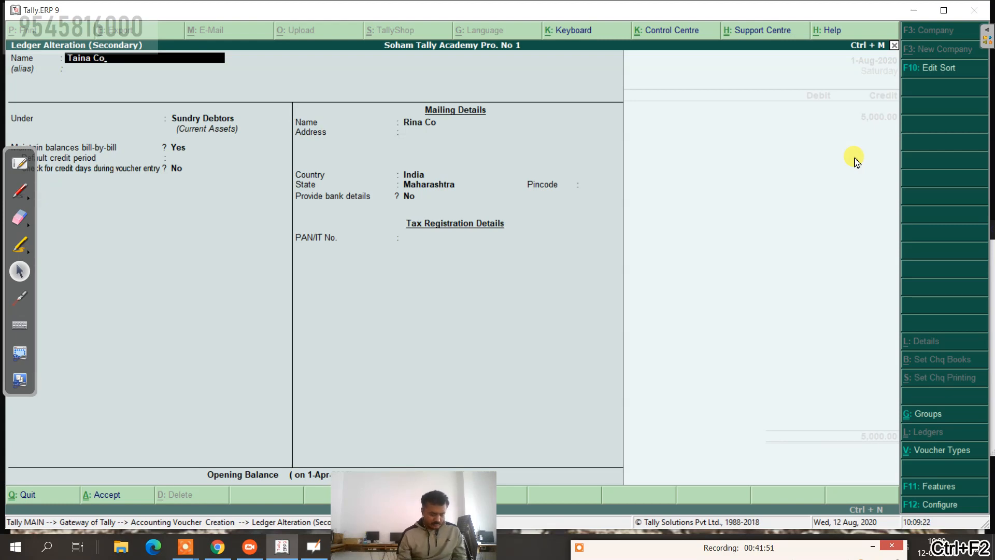
{"action": "key", "text": "ctrl+a"}
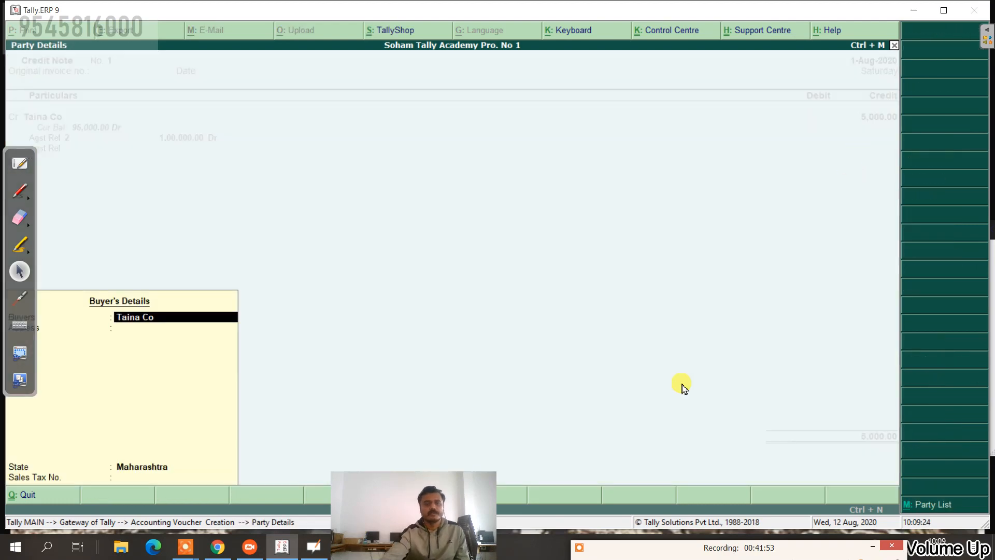
{"action": "key", "text": "Return"}
{"action": "key", "text": "Return"}
{"action": "key", "text": "Return"}
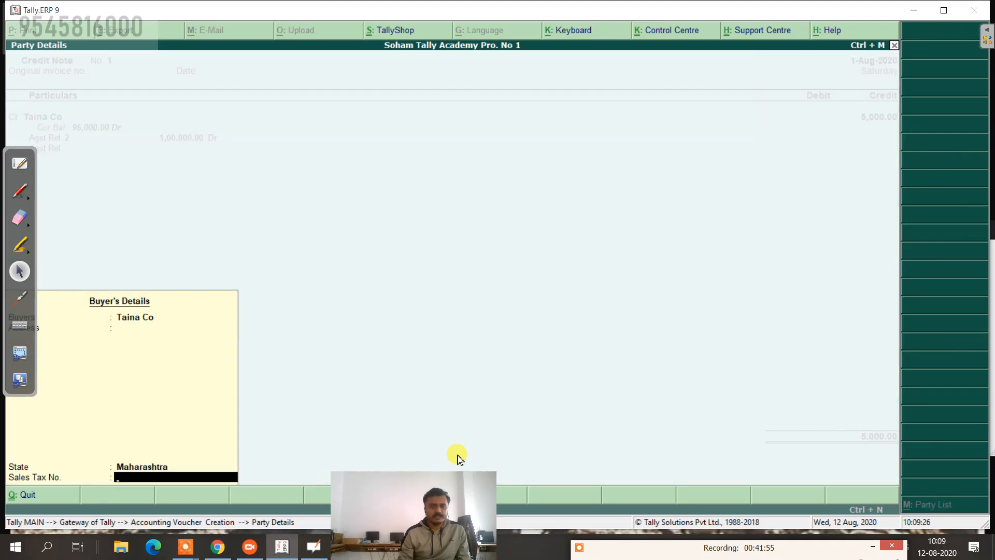
{"action": "key", "text": "Return"}
{"action": "key", "text": "Return"}
{"action": "key", "text": "Return"}
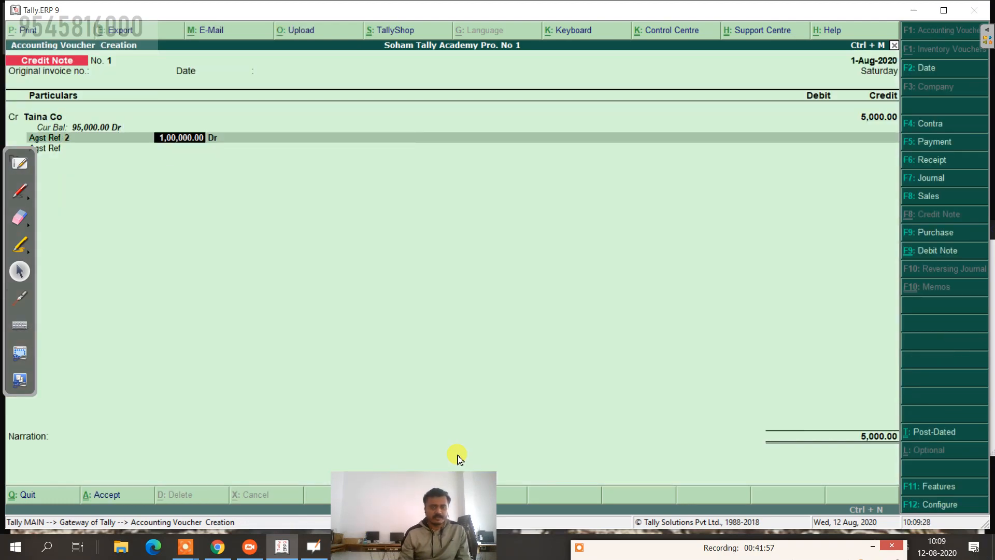
Step: Allocate 5,000 against bill reference 2 for Taina Co
{"action": "type", "text": "5,00"}
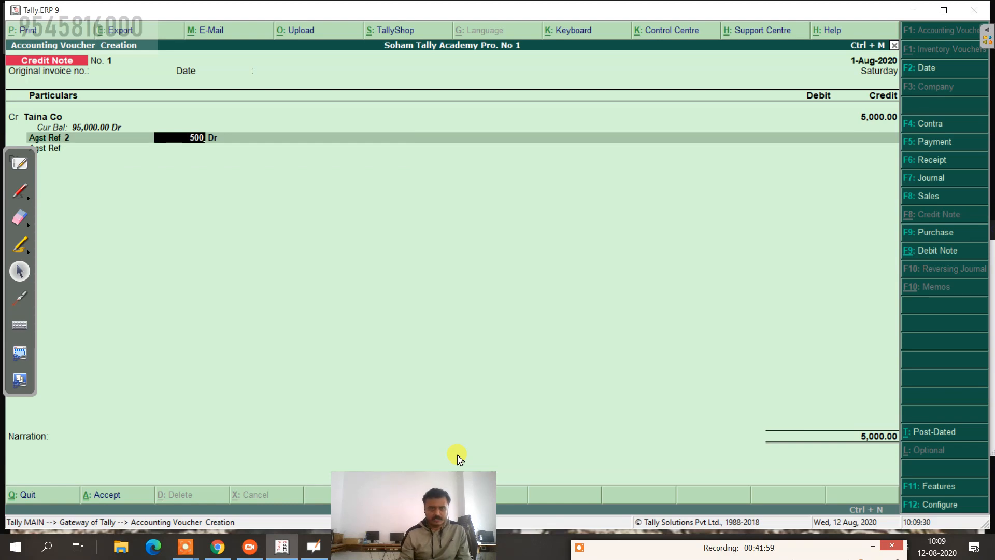
{"action": "type", "text": "0"}
{"action": "key", "text": "Return"}
{"action": "key", "text": "Return"}
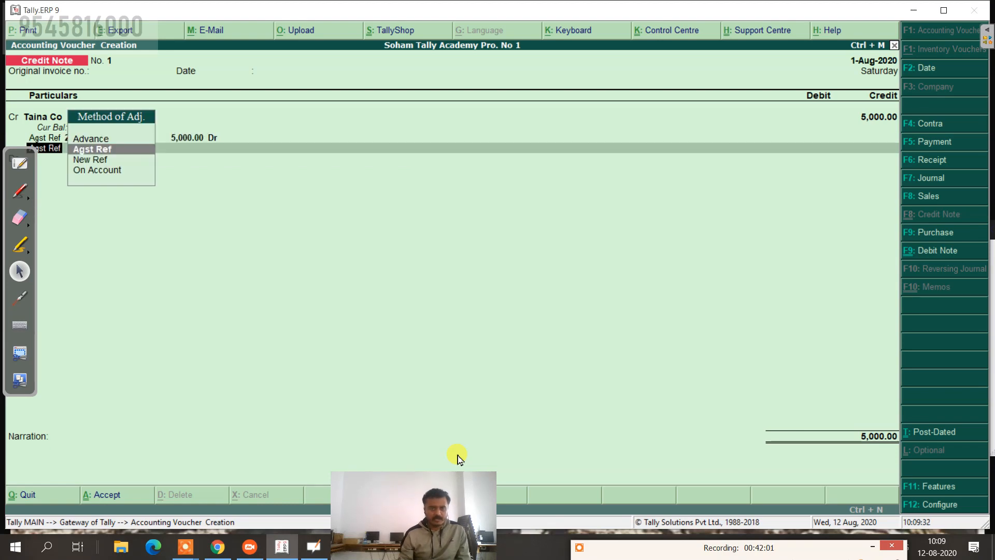
{"action": "key", "text": "Return"}
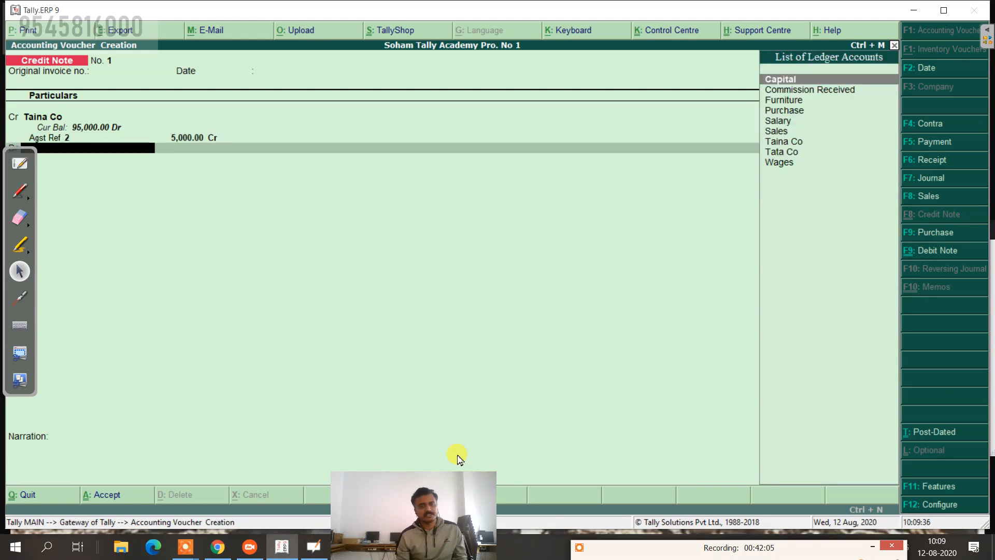
Step: Create a new Sales Return ledger under Sales Accounts for the debit row
{"action": "key", "text": "alt+F2"}
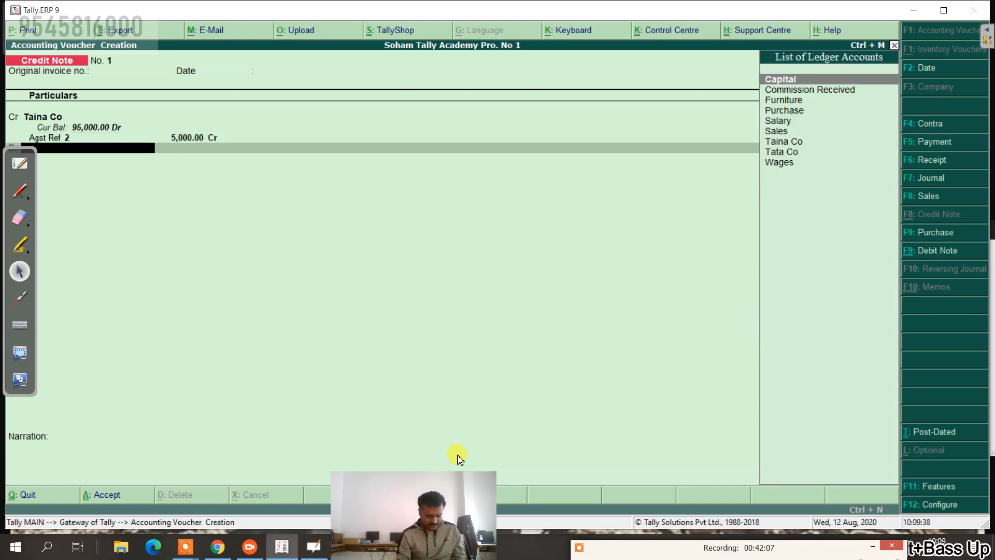
{"action": "key", "text": "alt+c"}
{"action": "type", "text": "Sales R"}
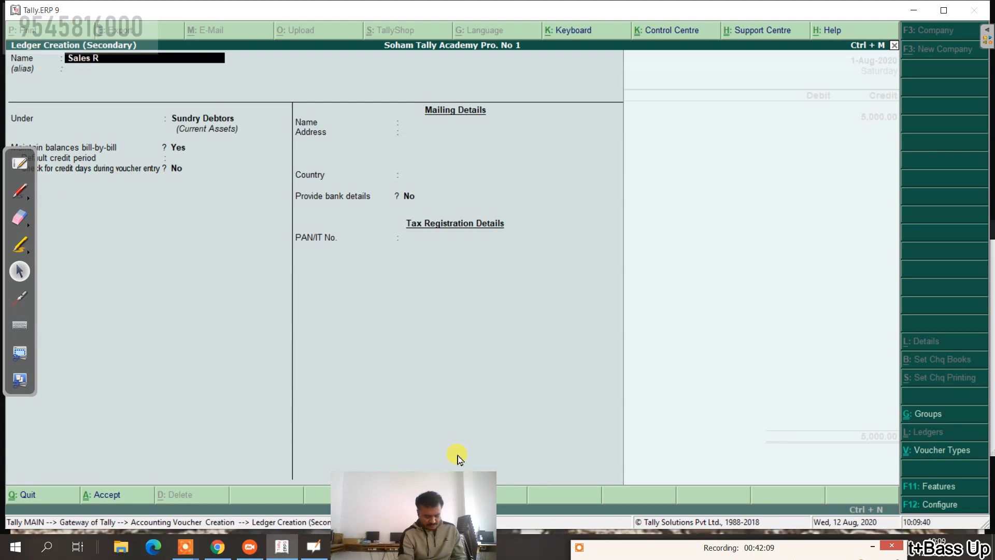
{"action": "type", "text": "eturen"}
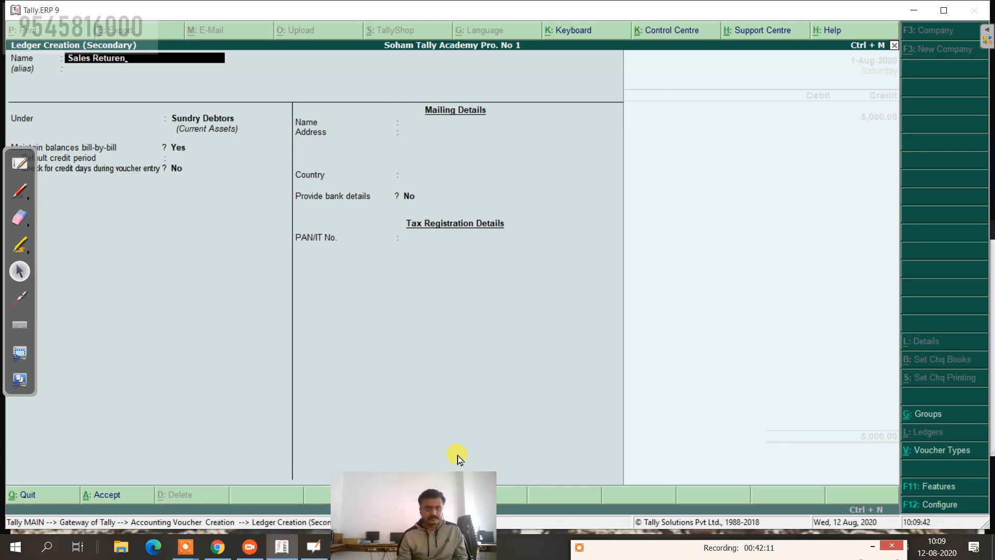
{"action": "key", "text": "BackSpace"}
{"action": "key", "text": "BackSpace"}
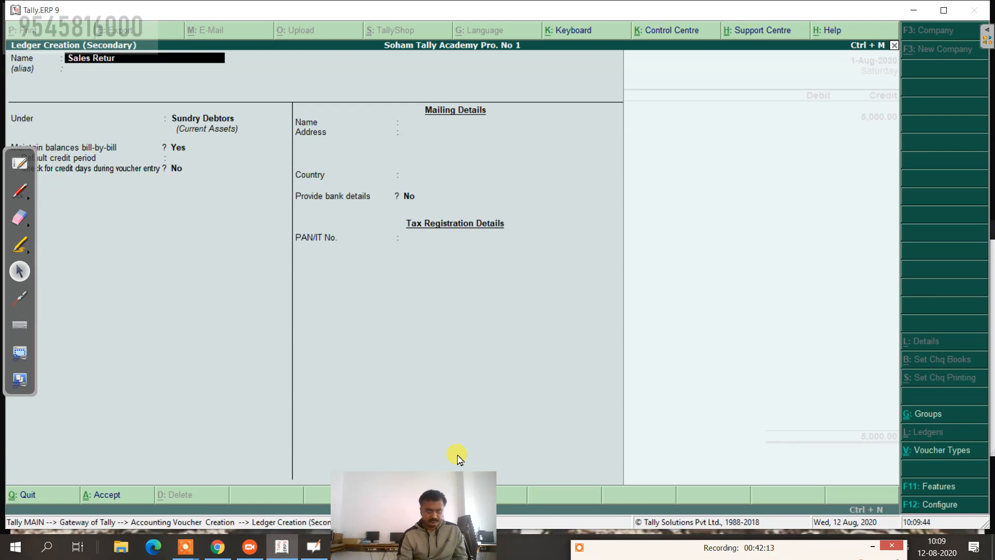
{"action": "key", "text": "Return"}
{"action": "key", "text": "Return"}
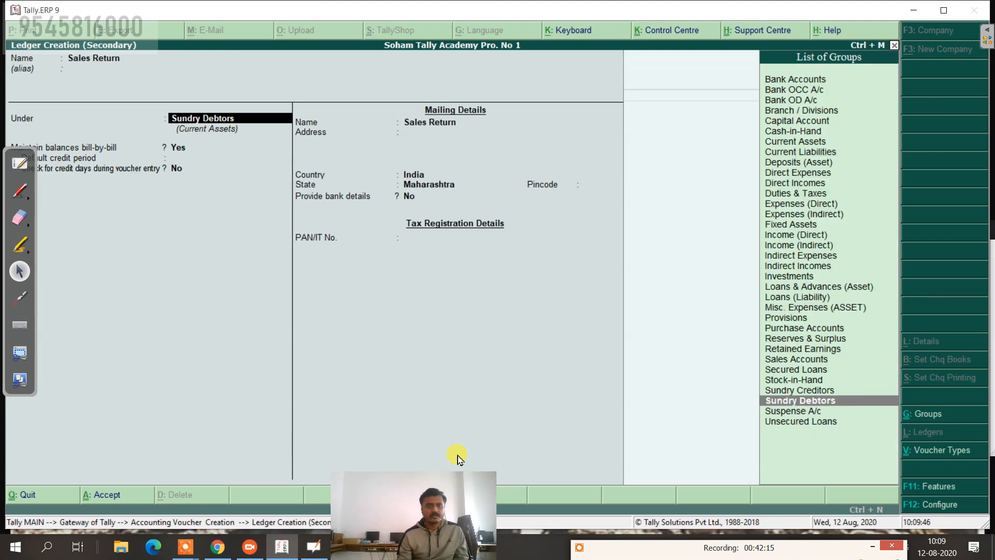
{"action": "type", "text": "S"}
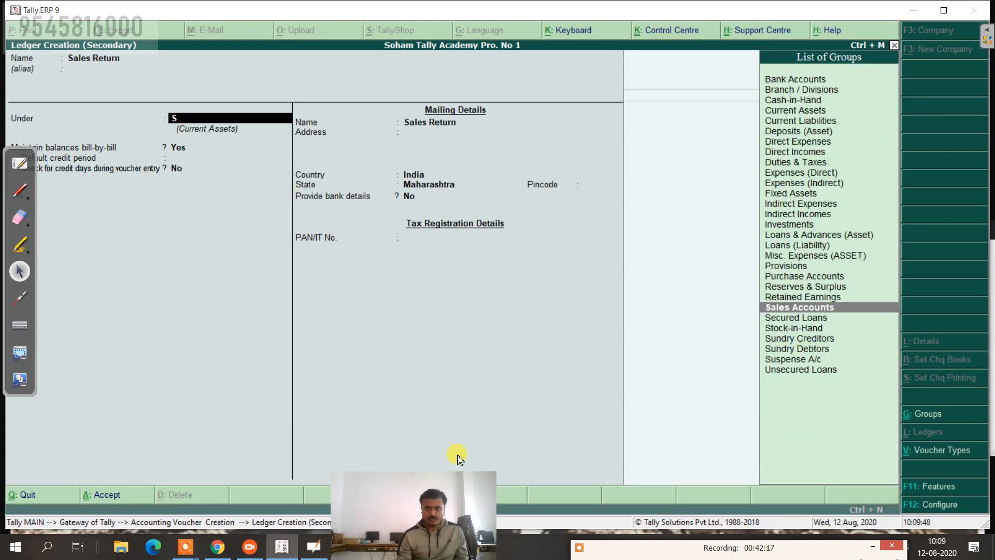
{"action": "key", "text": "Return"}
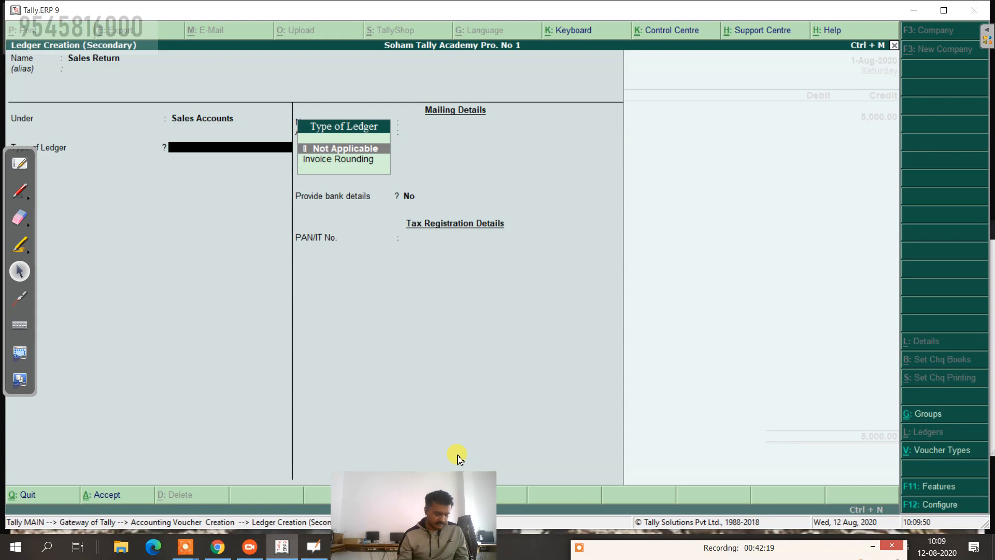
{"action": "key", "text": "ctrl+a"}
Step: Debit Sales Return 5,000, narrate 'being sales return' and save the credit note
{"action": "key", "text": "Return"}
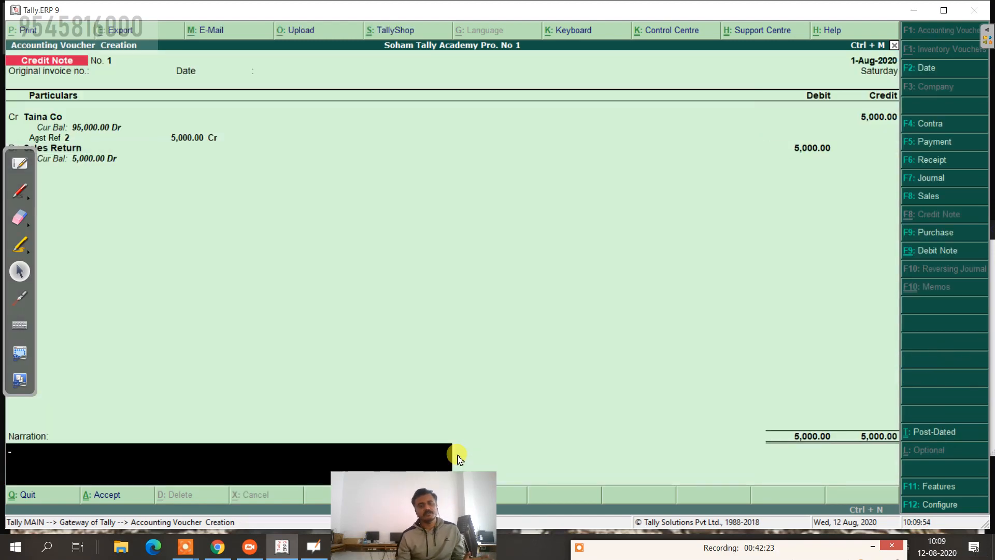
{"action": "type", "text": "being"}
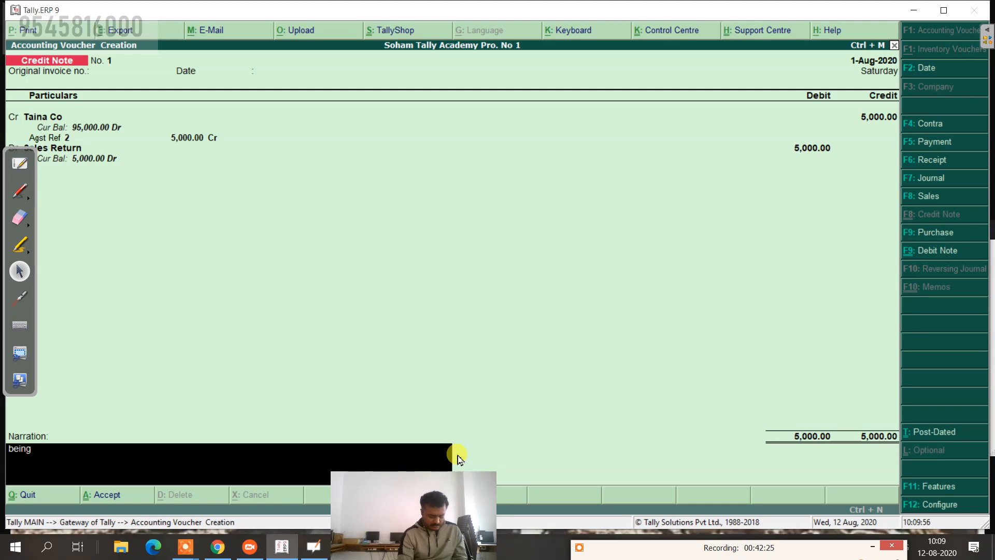
{"action": "type", "text": " sales"}
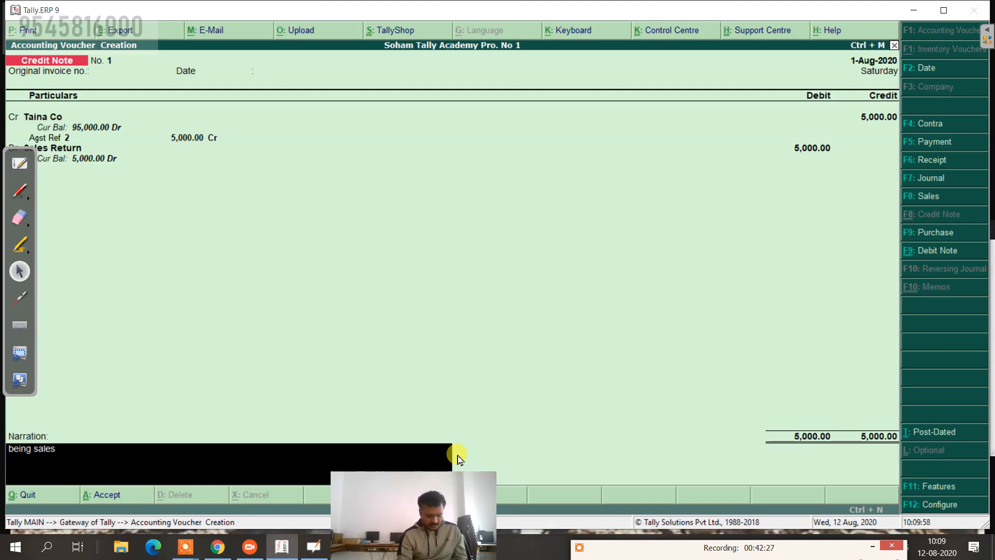
{"action": "type", "text": " return"}
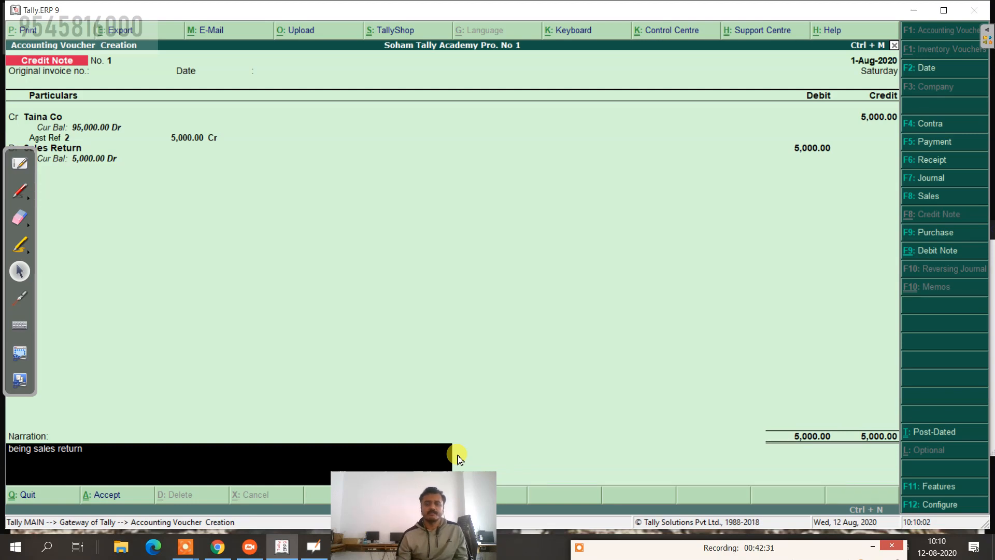
{"action": "key", "text": "Return"}
{"action": "key", "text": "Return"}
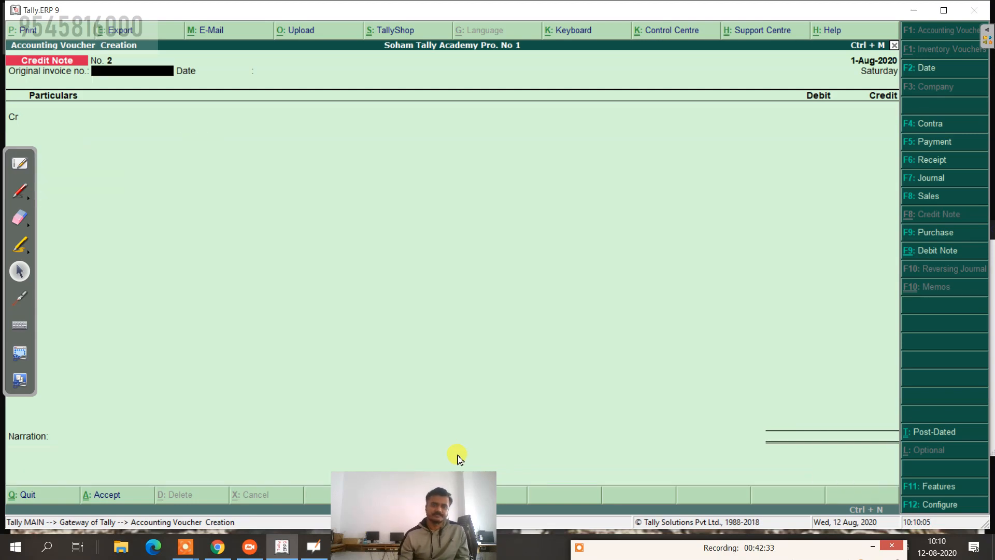
{"action": "left_click", "coordinate": [21, 167]}
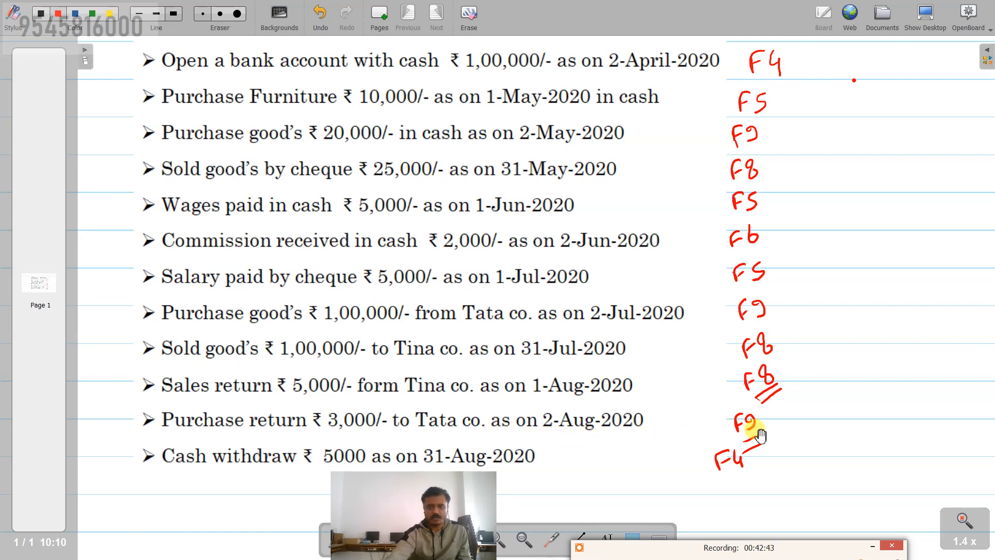
{"action": "left_click", "coordinate": [926, 21]}
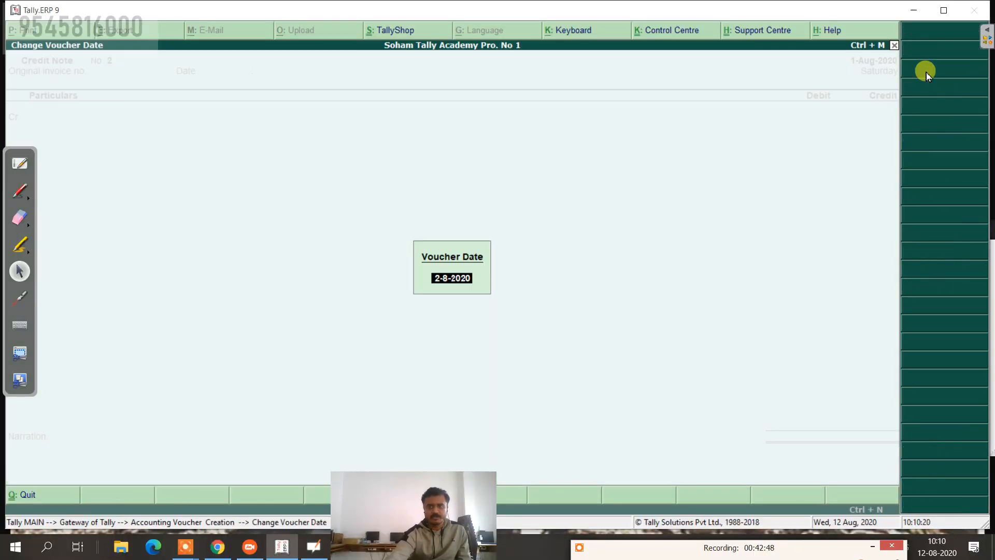
Step: Switch to a Debit Note dated 2-Aug-2020 debiting Tata Co 3,000 against bill reference 2
{"action": "left_click", "coordinate": [926, 72]}
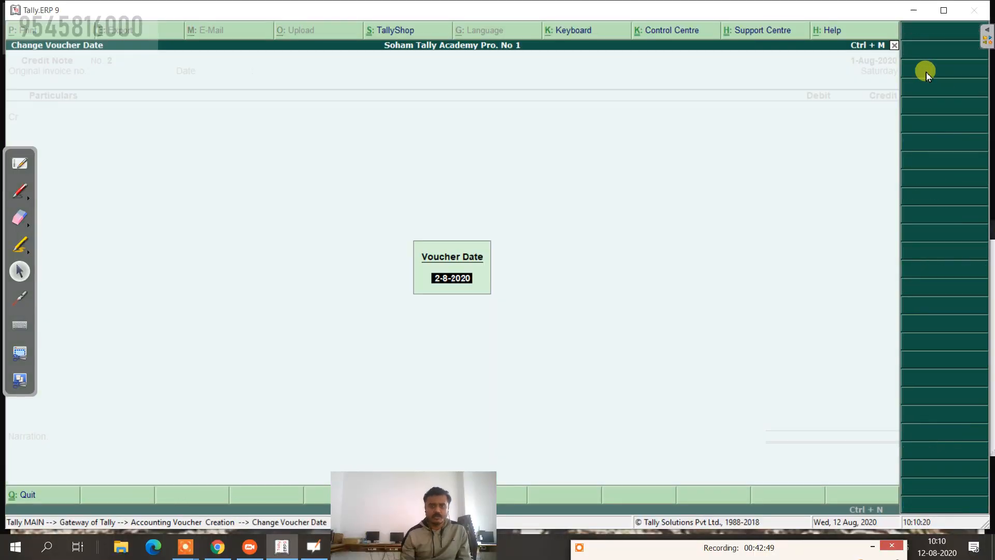
{"action": "key", "text": "Return"}
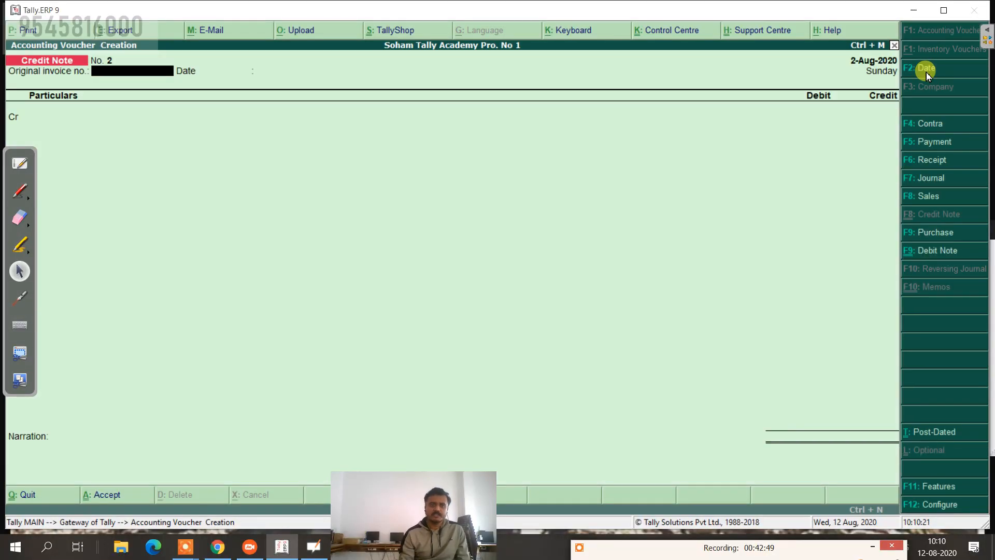
{"action": "left_click", "coordinate": [937, 253]}
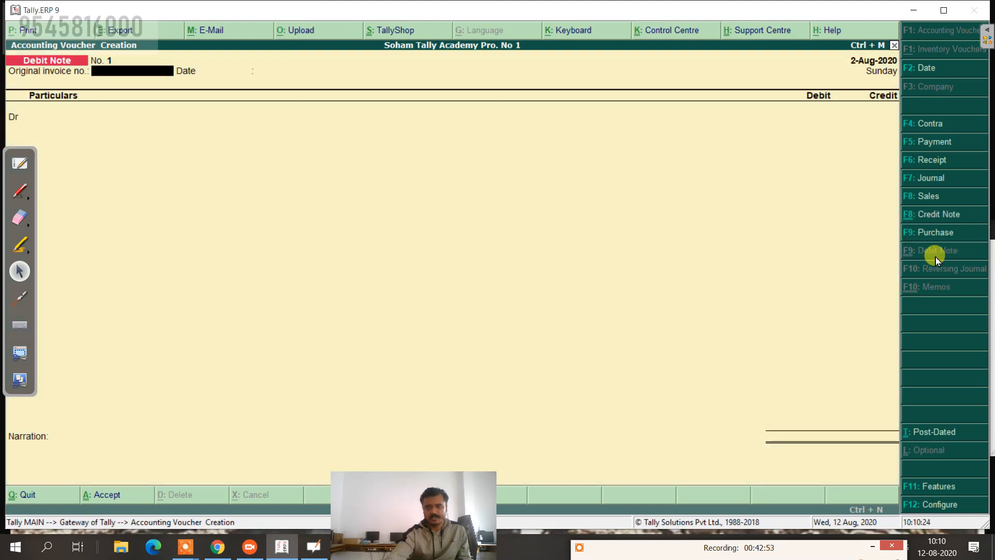
{"action": "key", "text": "Return"}
{"action": "key", "text": "Return"}
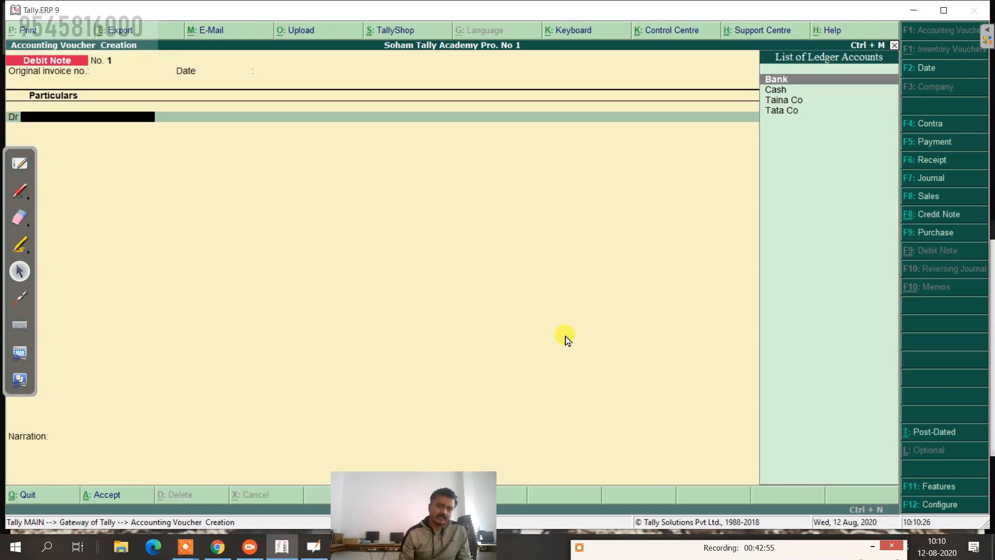
{"action": "key", "text": "Down"}
{"action": "key", "text": "Down"}
{"action": "key", "text": "Down"}
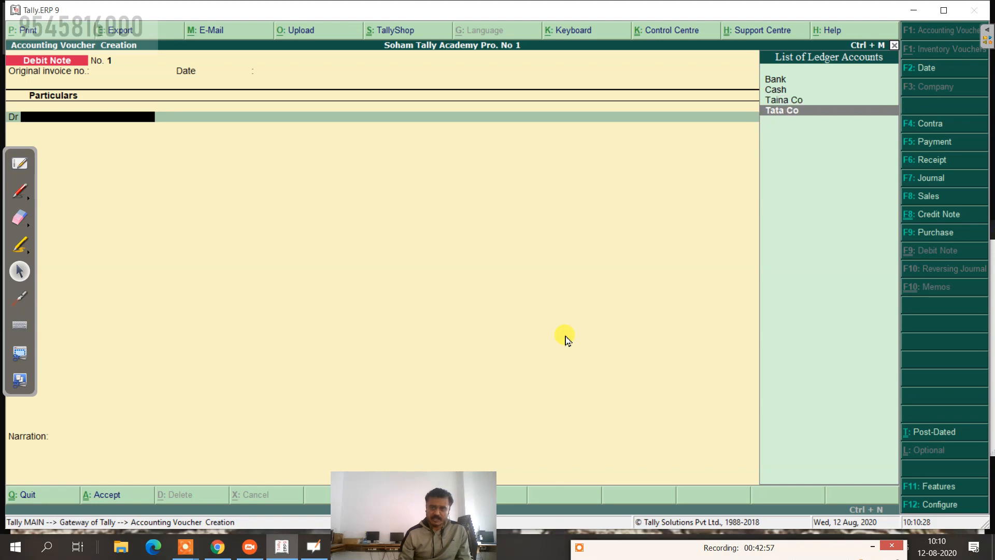
{"action": "key", "text": "Return"}
{"action": "key", "text": "Return"}
{"action": "key", "text": "Return"}
{"action": "key", "text": "Return"}
{"action": "key", "text": "Return"}
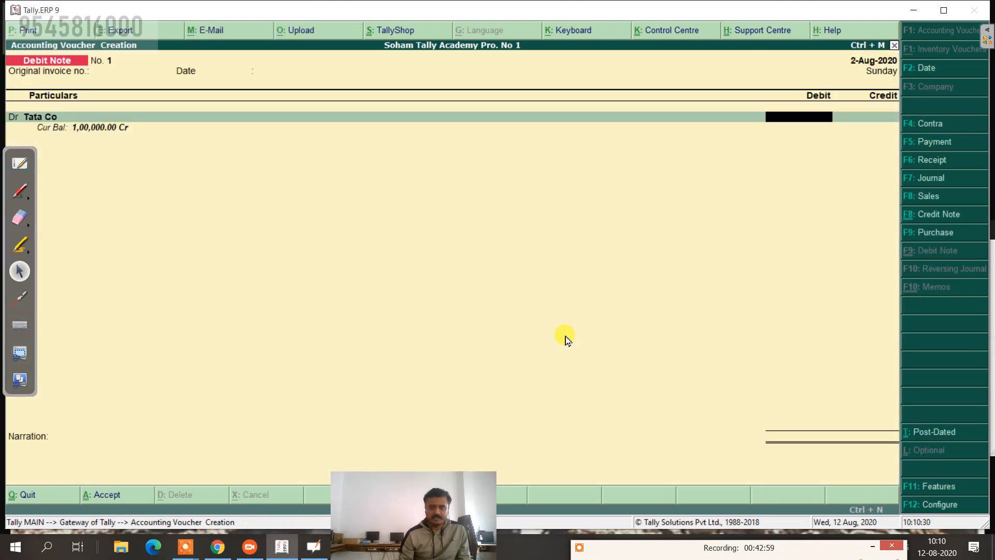
{"action": "type", "text": "3000"}
{"action": "key", "text": "Return"}
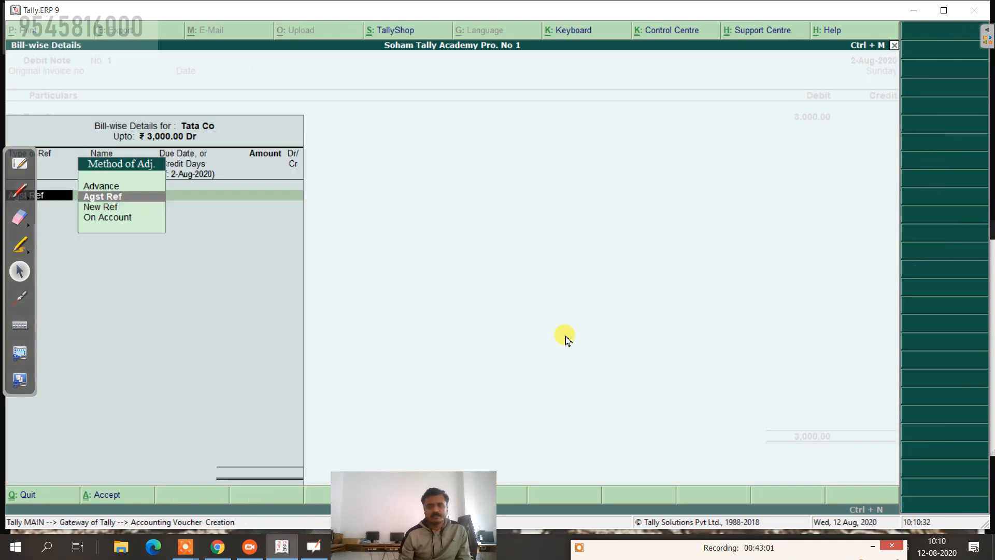
{"action": "key", "text": "Return"}
{"action": "key", "text": "Return"}
{"action": "key", "text": "Return"}
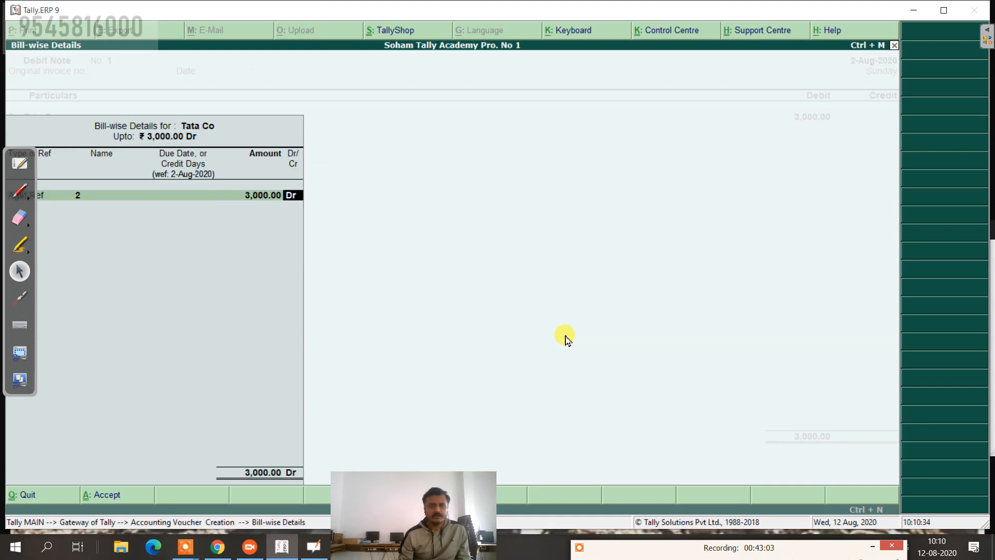
{"action": "key", "text": "Return"}
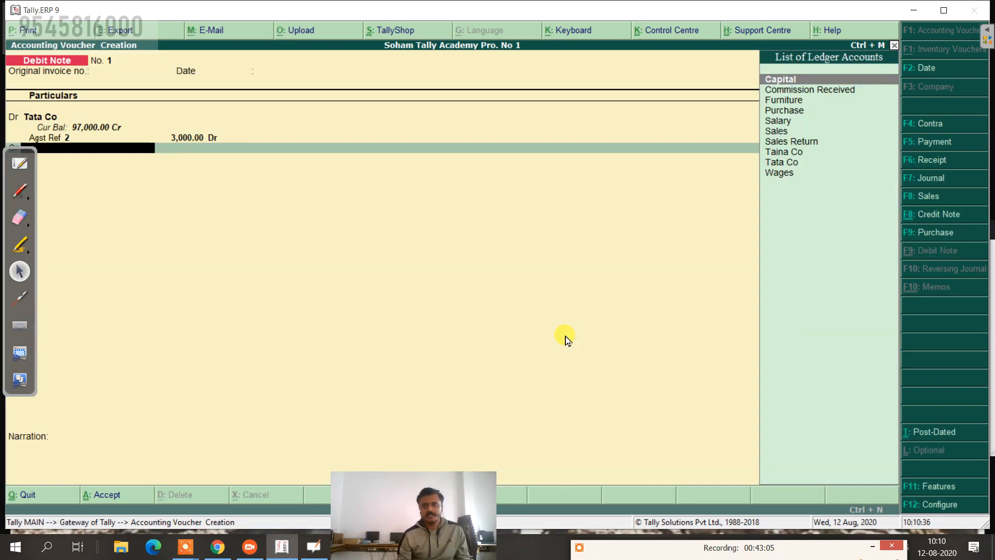
{"action": "key", "text": "alt+c"}
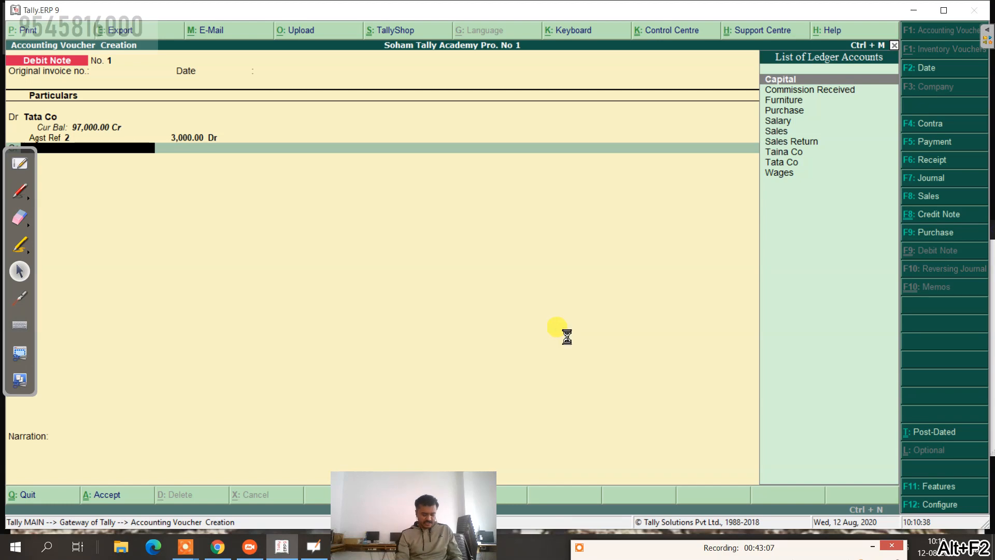
Step: Create a new Purchase Return ledger under Purchase Accounts
{"action": "type", "text": "Purchas"}
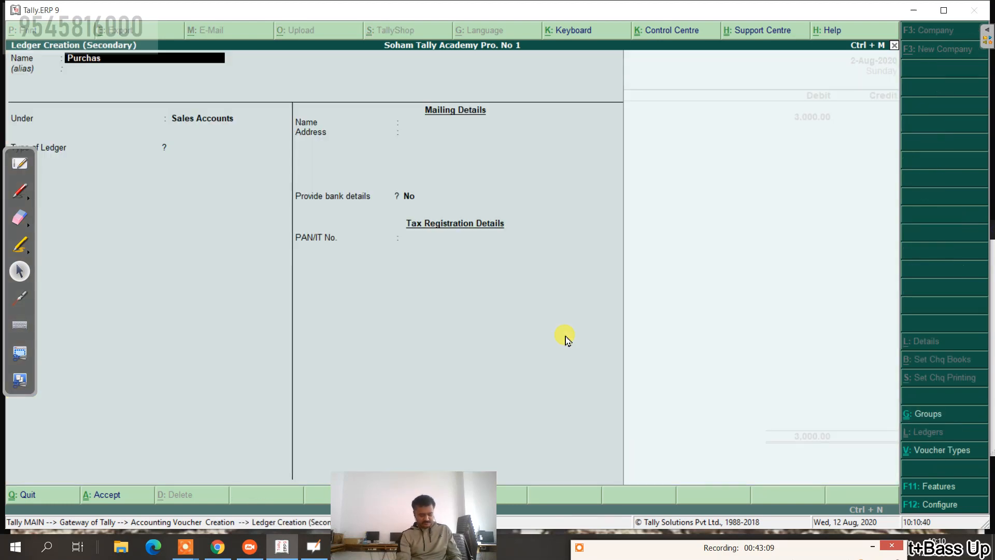
{"action": "type", "text": "e Retut"}
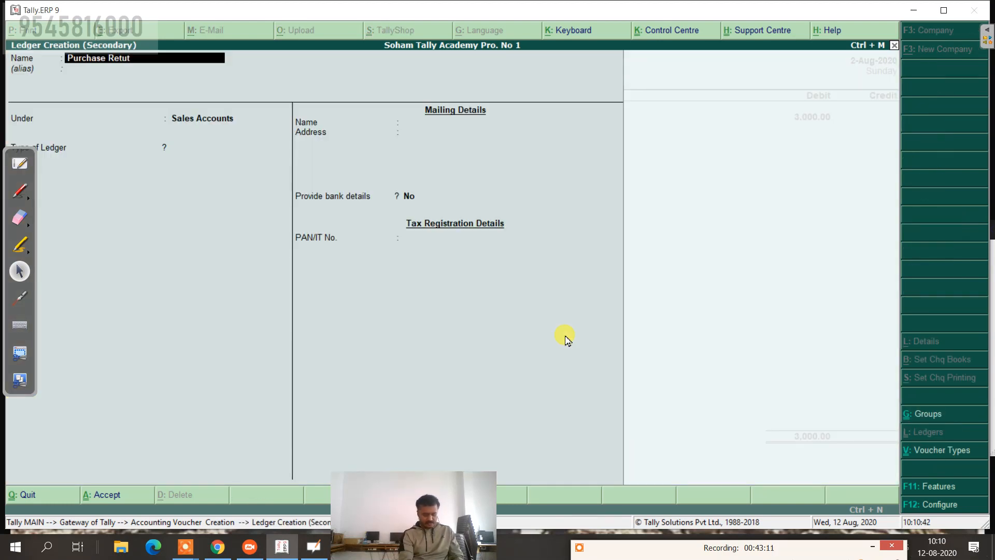
{"action": "key", "text": "BackSpace"}
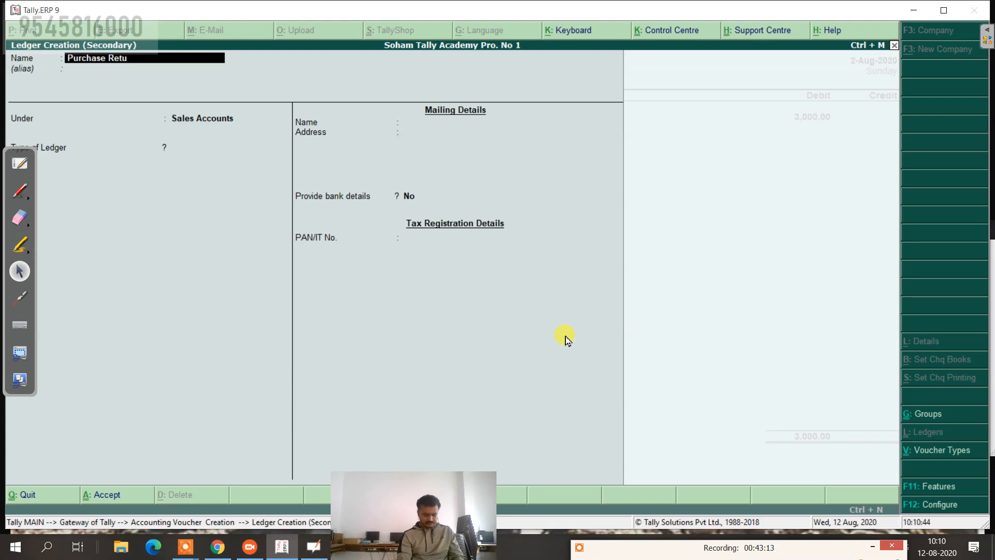
{"action": "type", "text": "rn"}
{"action": "key", "text": "Return"}
{"action": "key", "text": "Return"}
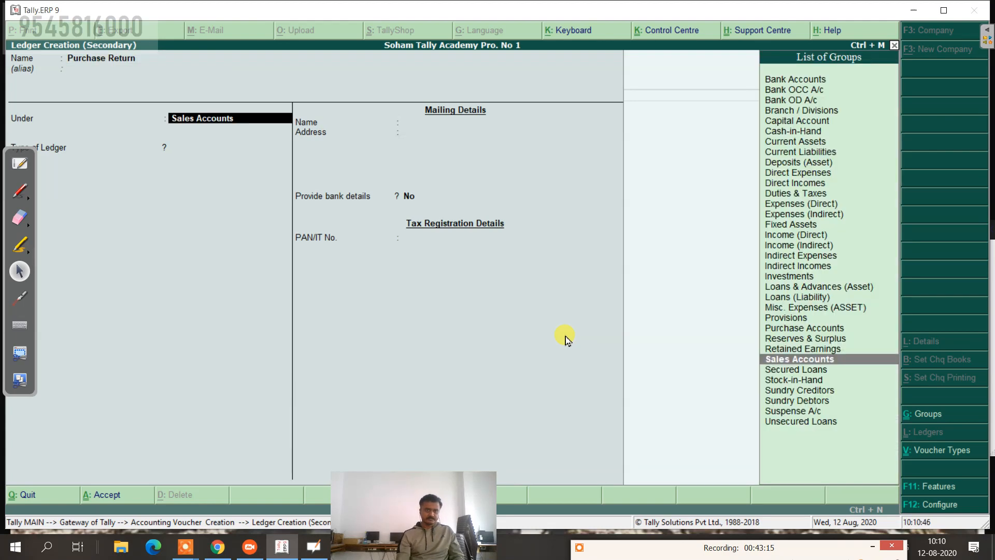
{"action": "type", "text": "Pu"}
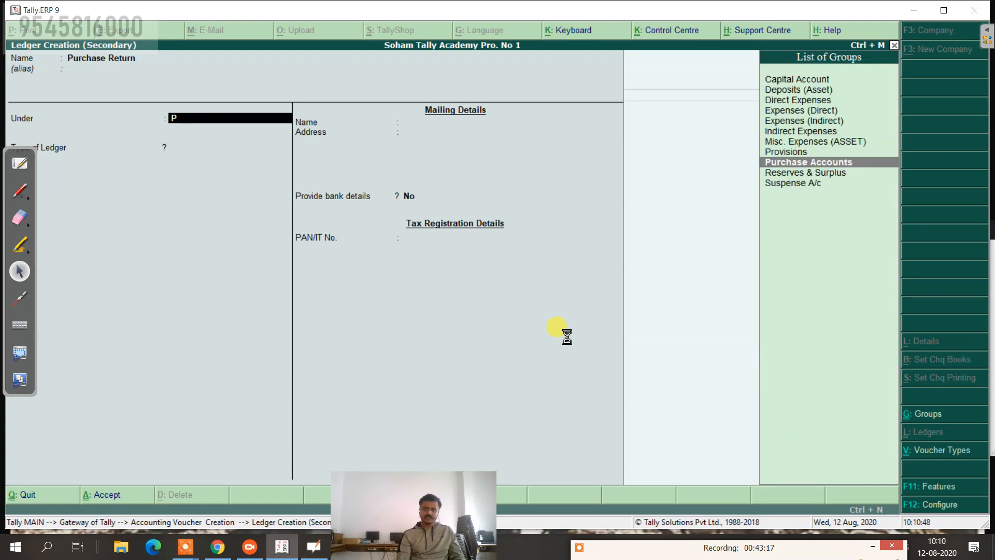
{"action": "key", "text": "Return"}
{"action": "key", "text": "ctrl+a"}
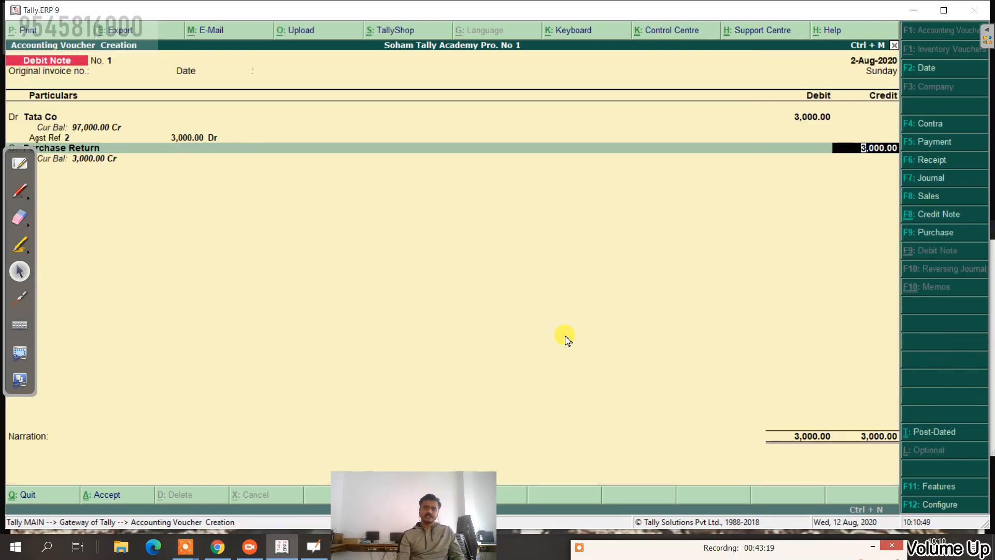
Step: Credit Purchase Return 3,000, narrate 'being purchase return' and save the debit note
{"action": "key", "text": "Return"}
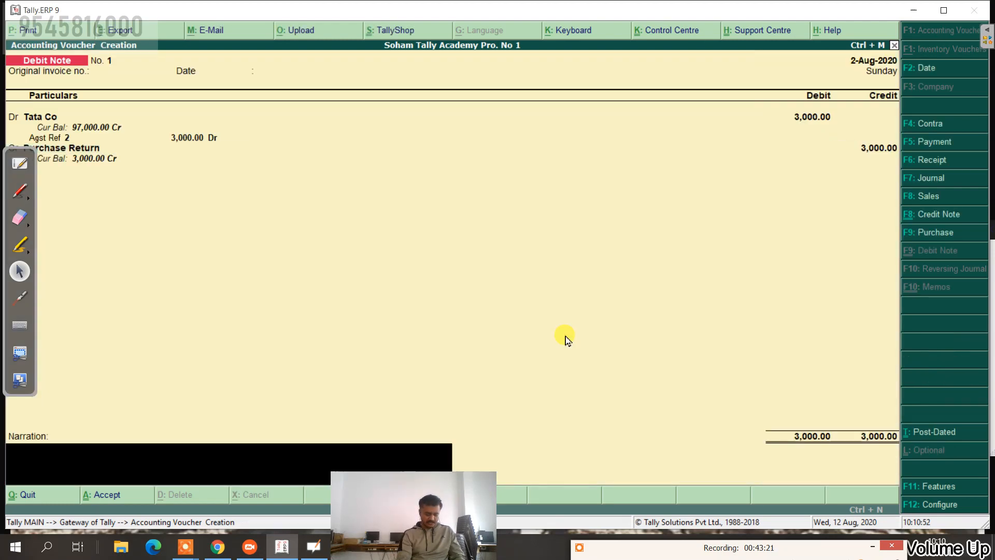
{"action": "type", "text": "being purcg"}
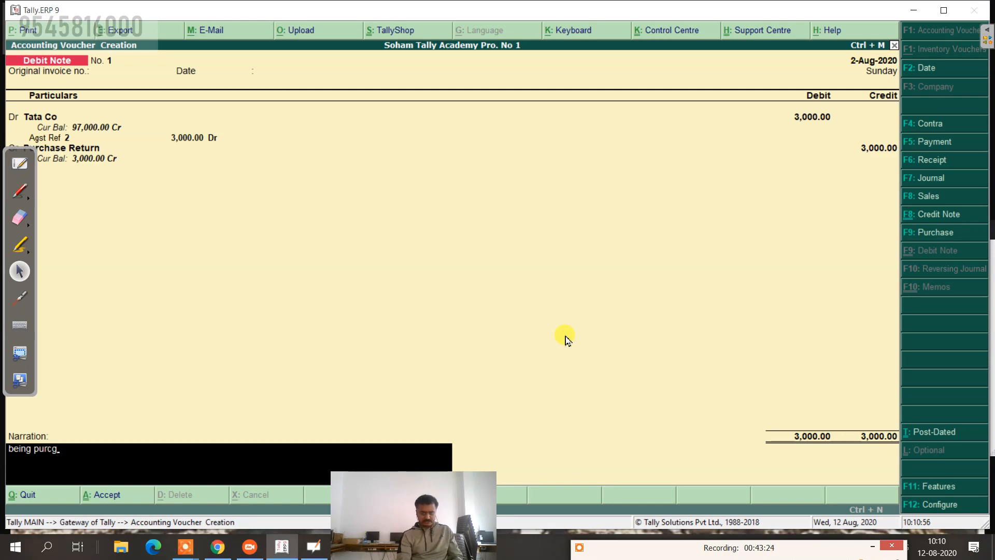
{"action": "key", "text": "BackSpace"}
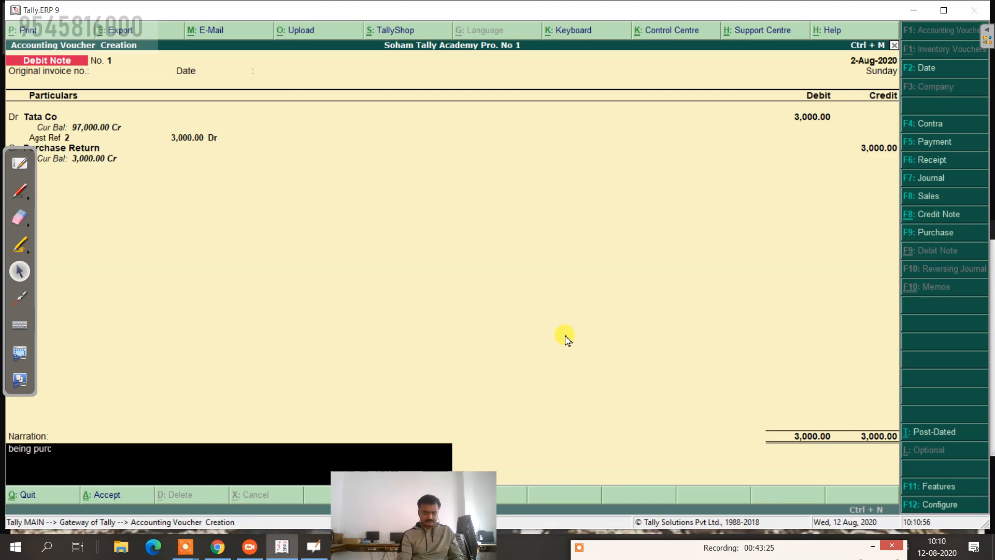
{"action": "type", "text": "hase e"}
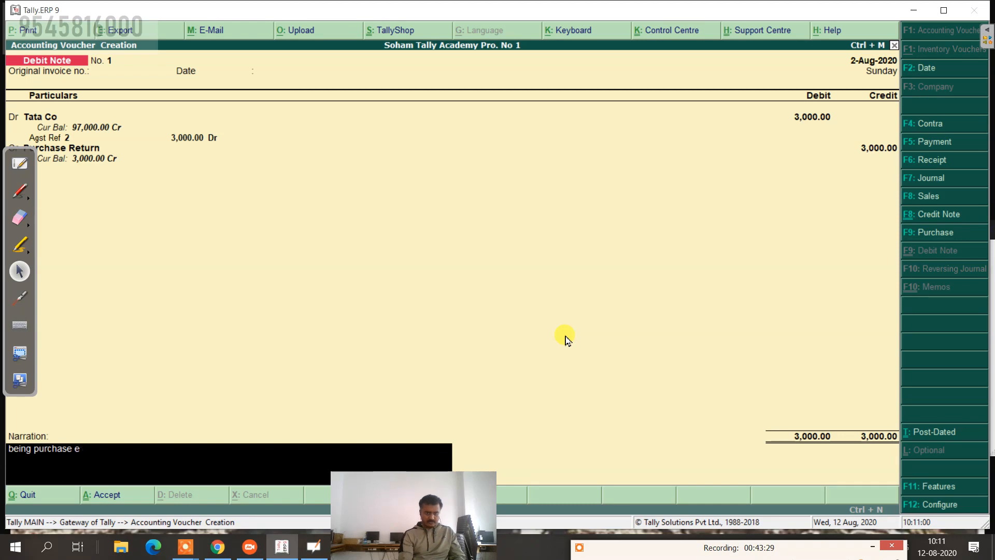
{"action": "key", "text": "BackSpace"}
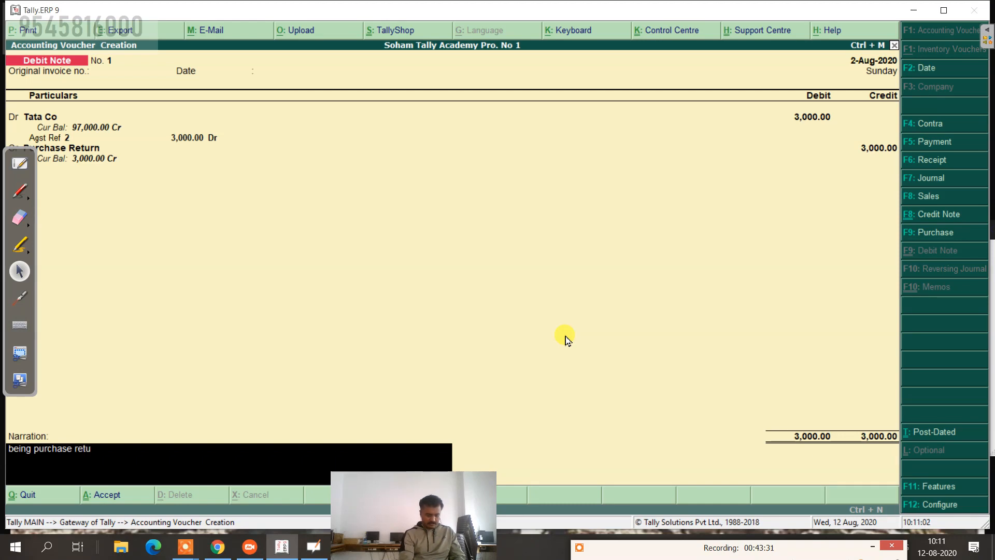
{"action": "key", "text": "Return"}
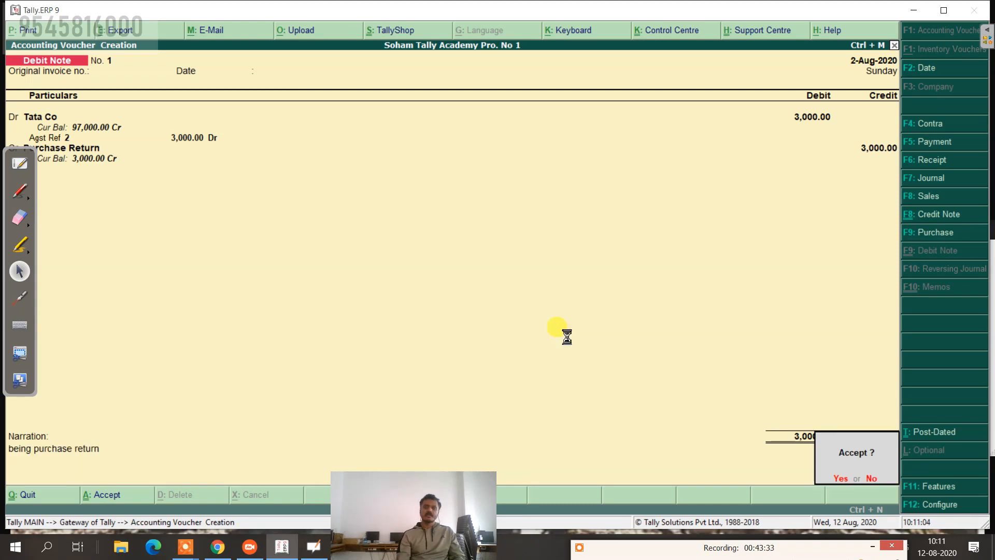
{"action": "key", "text": "Return"}
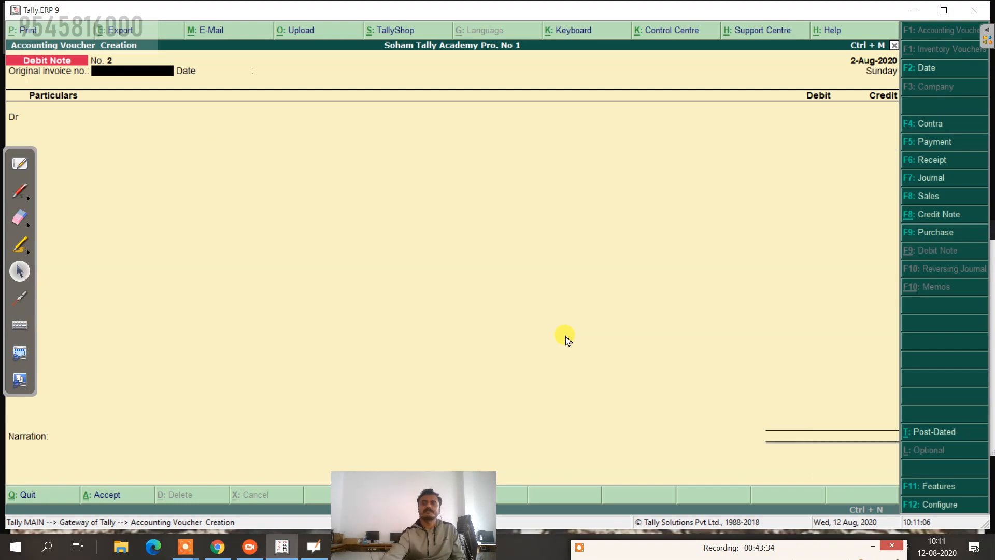
Step: Bring up the whiteboard transaction list and pick the pen to write 'by chq.' beside the withdrawal
{"action": "left_click", "coordinate": [19, 163]}
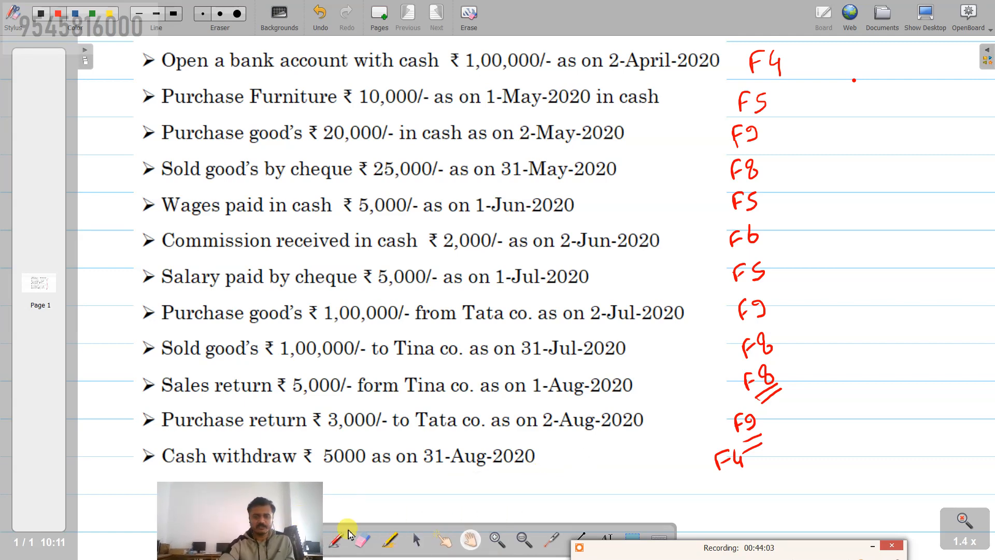
{"action": "left_click", "coordinate": [336, 539]}
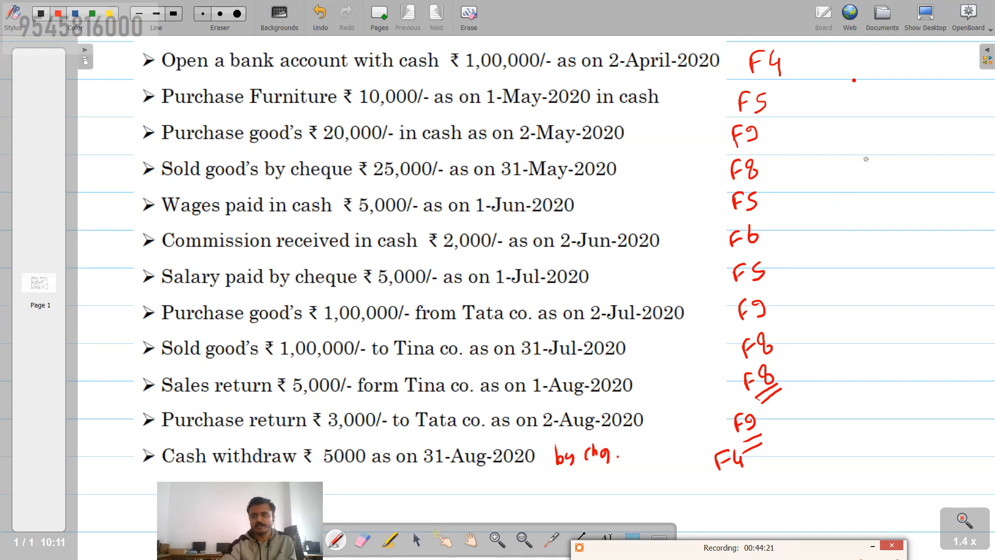
Step: Start a Contra voucher dated 31-Aug-2020 with Bank as the credited ledger
{"action": "left_click", "coordinate": [925, 15]}
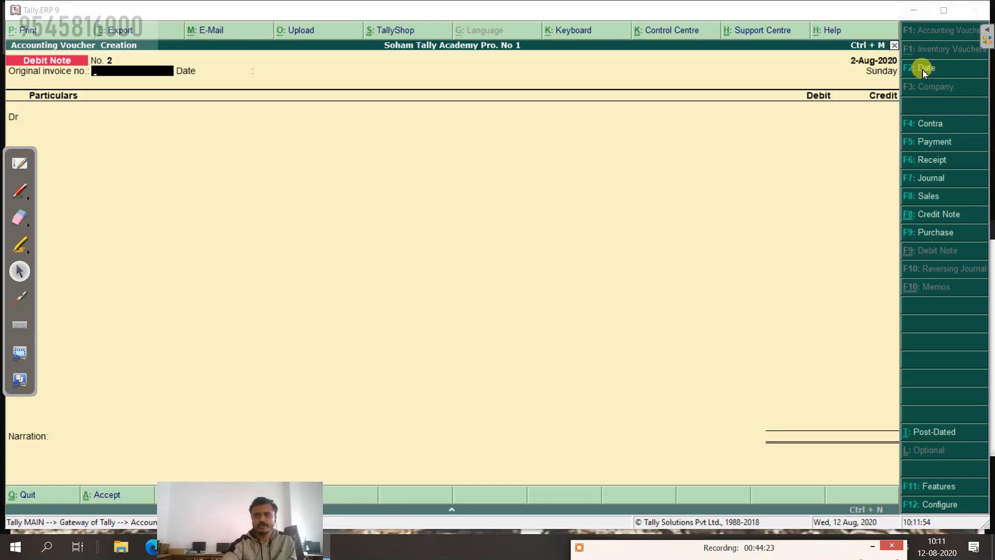
{"action": "left_click", "coordinate": [927, 124]}
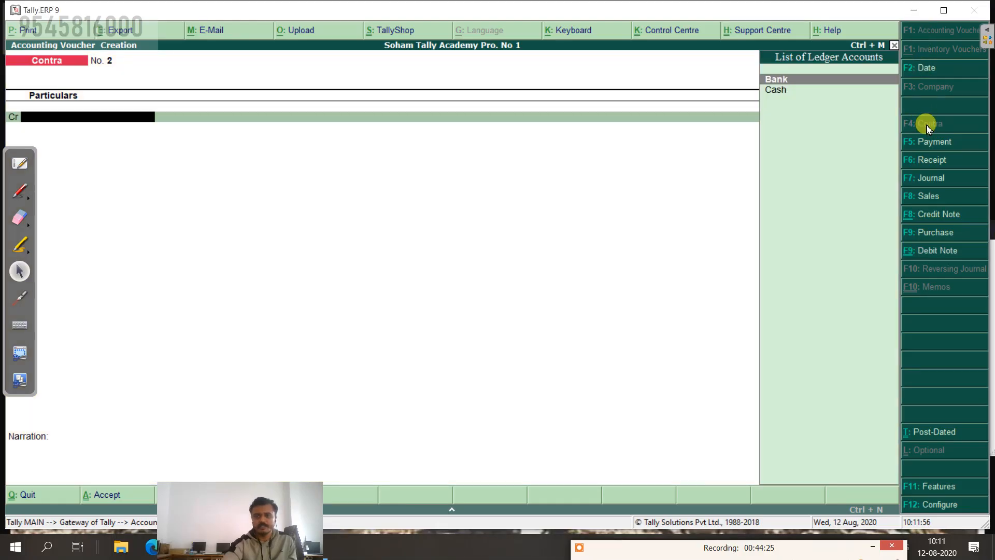
{"action": "left_click", "coordinate": [924, 68]}
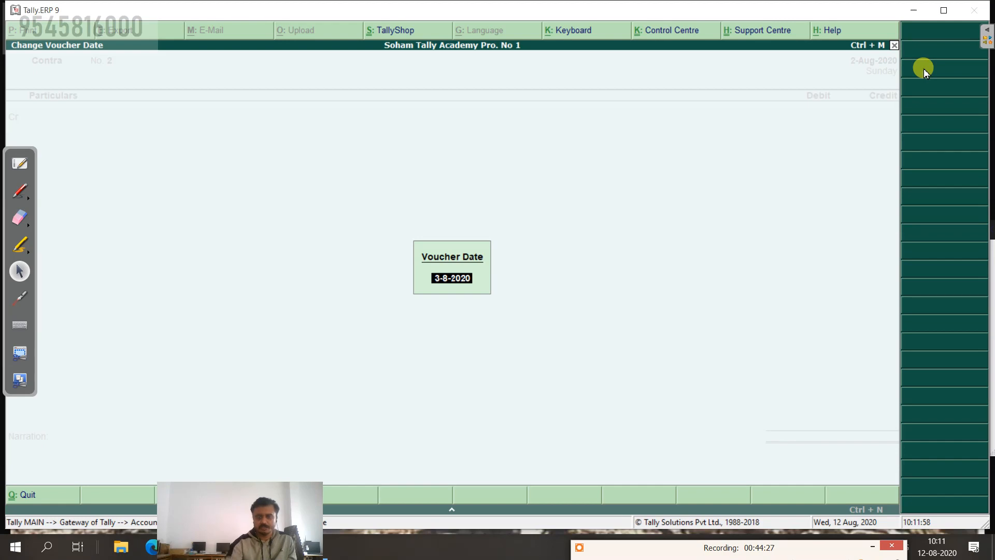
{"action": "type", "text": "31"}
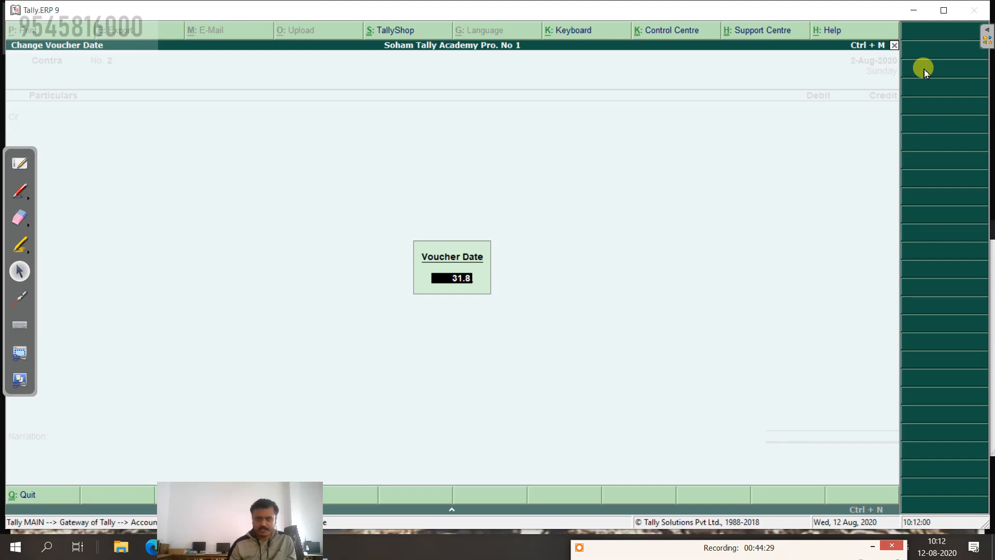
{"action": "type", "text": ".8"}
{"action": "key", "text": "Return"}
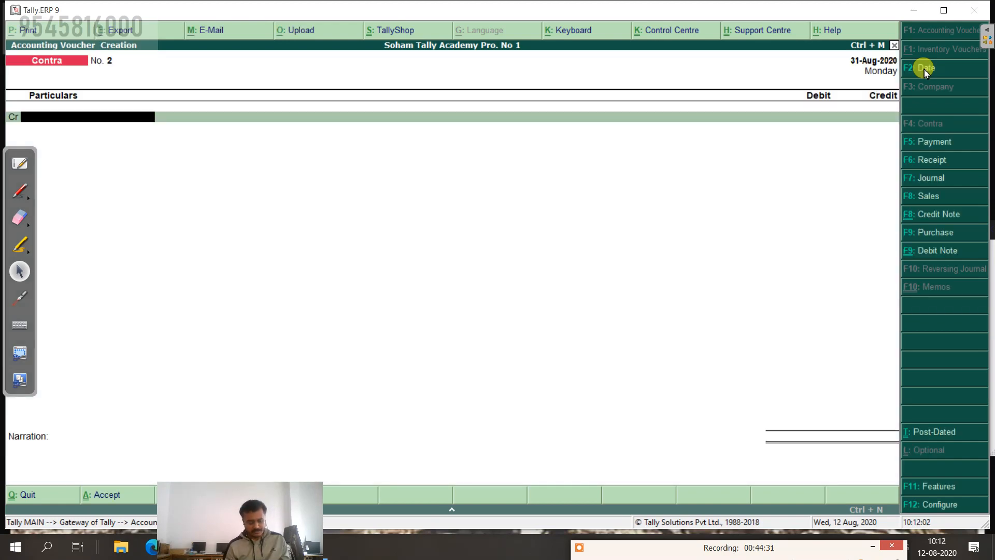
{"action": "type", "text": "B"}
{"action": "key", "text": "Return"}
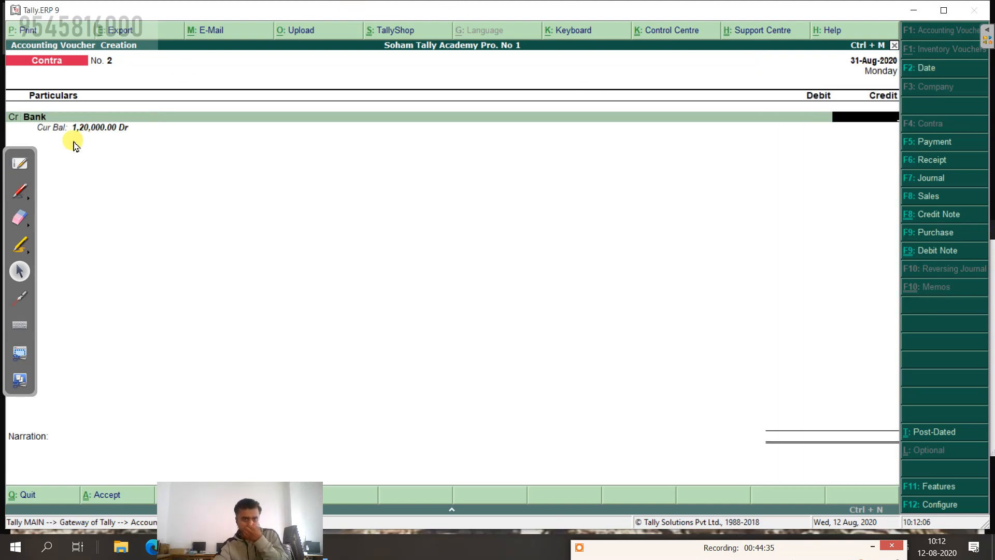
Step: Credit Bank 5,000, debit Cash, add the withdrawal narration and save the contra
{"action": "left_click", "coordinate": [28, 159]}
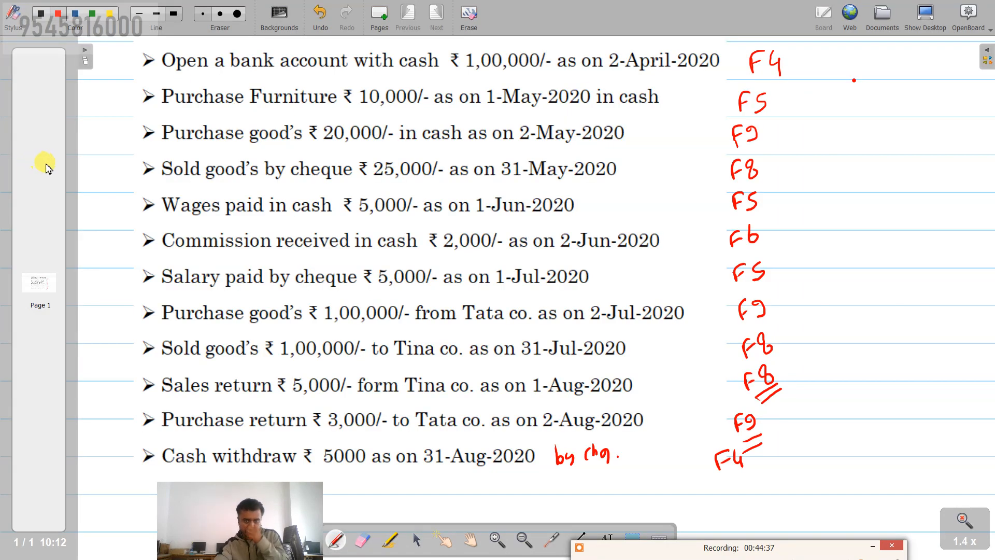
{"action": "left_click", "coordinate": [925, 16]}
{"action": "left_click", "coordinate": [853, 117]}
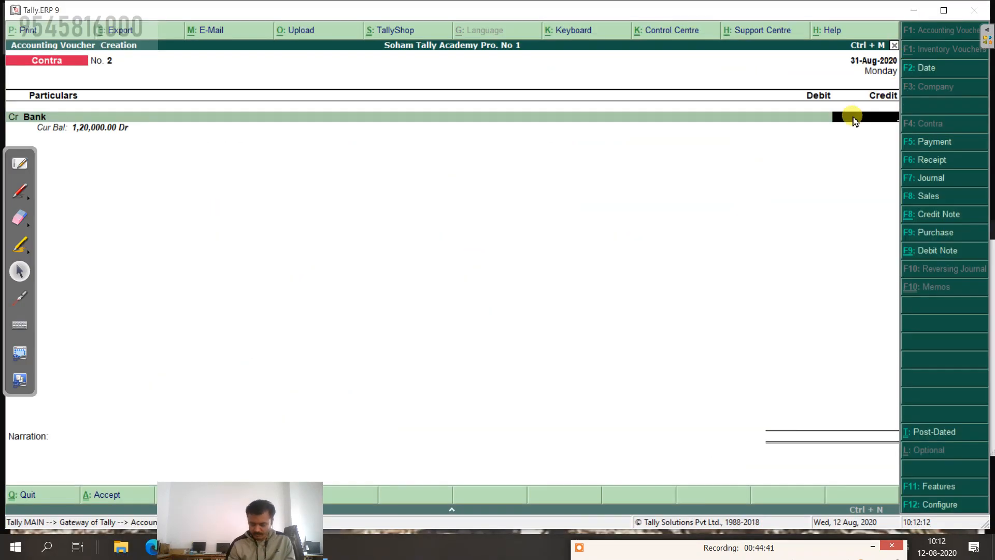
{"action": "type", "text": "5,000"}
{"action": "key", "text": "Return"}
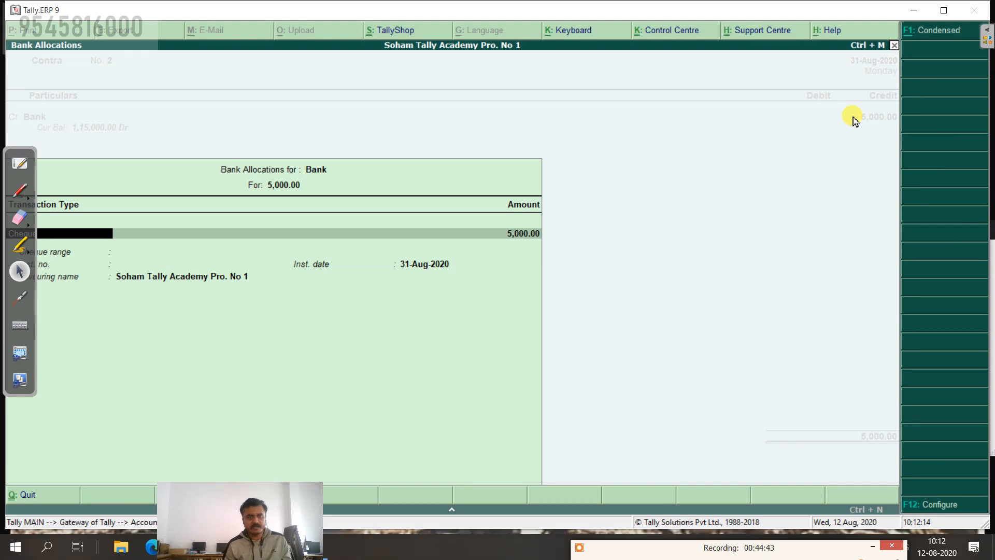
{"action": "key", "text": "Return"}
{"action": "key", "text": "Return"}
{"action": "key", "text": "Return"}
{"action": "key", "text": "Return"}
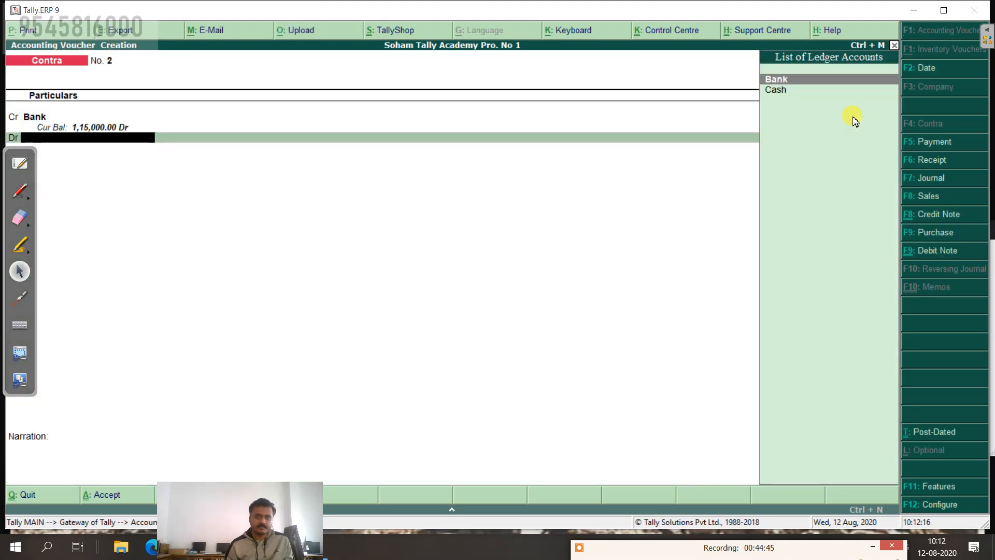
{"action": "key", "text": "Down"}
{"action": "key", "text": "Return"}
{"action": "key", "text": "Return"}
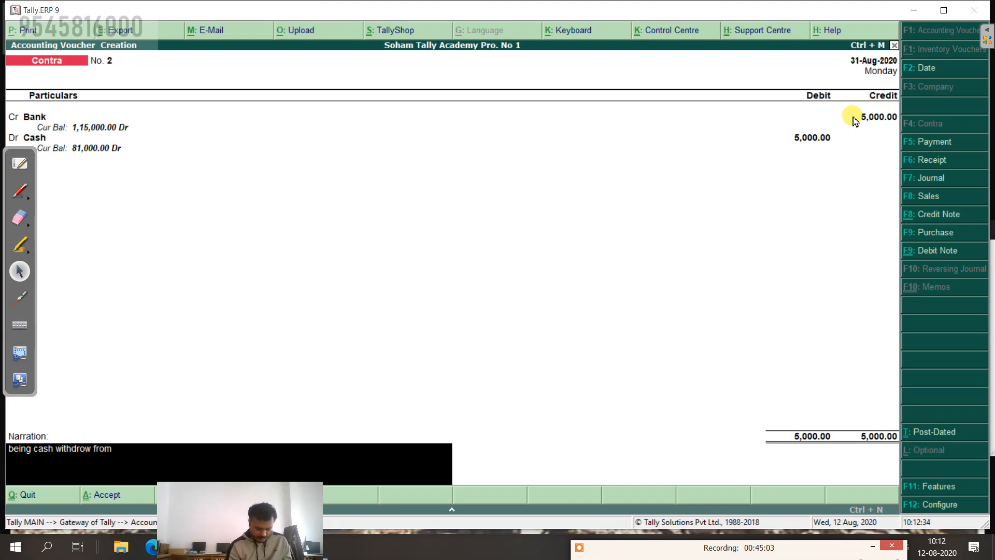
{"action": "type", "text": "k"}
{"action": "key", "text": "Return"}
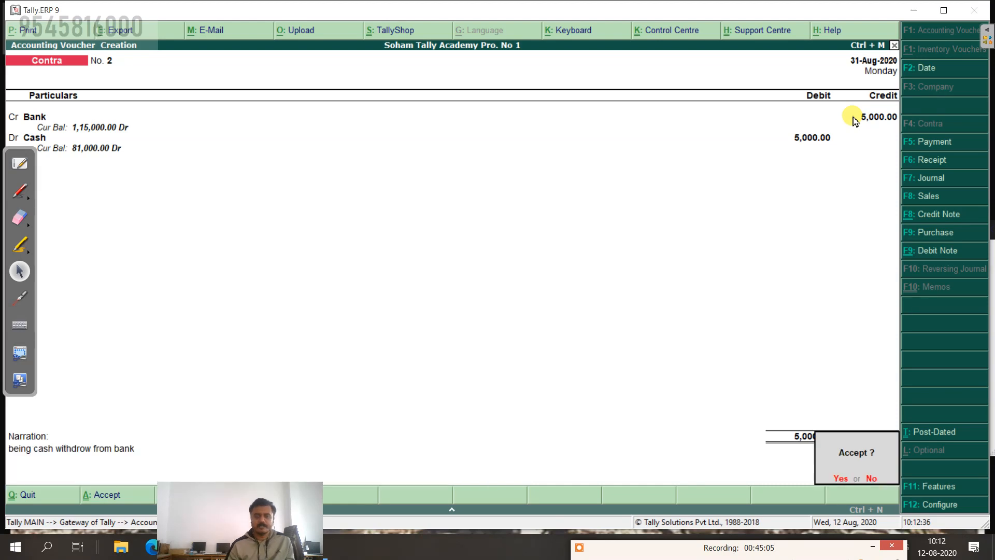
{"action": "key", "text": "Return"}
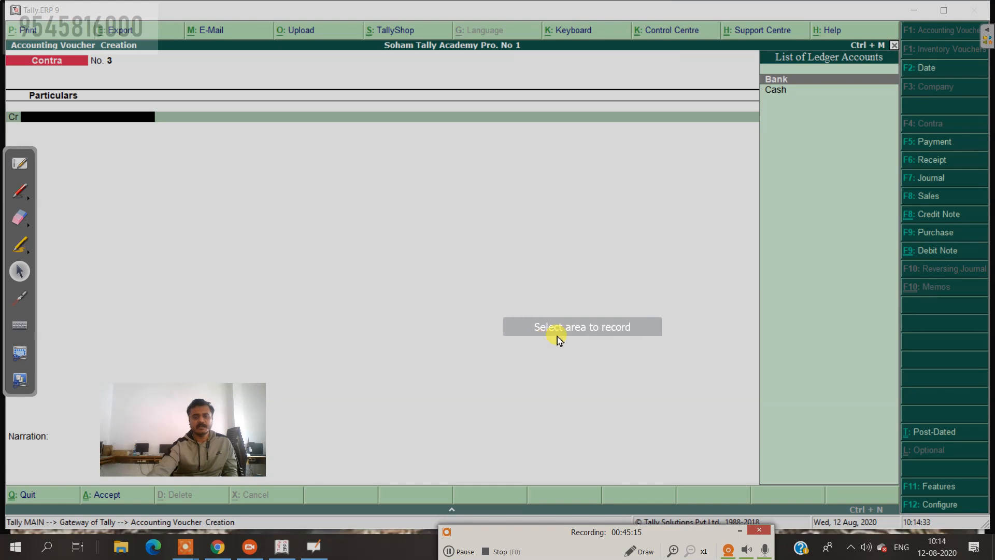
Step: Adjust the screen recorder settings outside Tally
{"action": "left_click", "coordinate": [558, 340]}
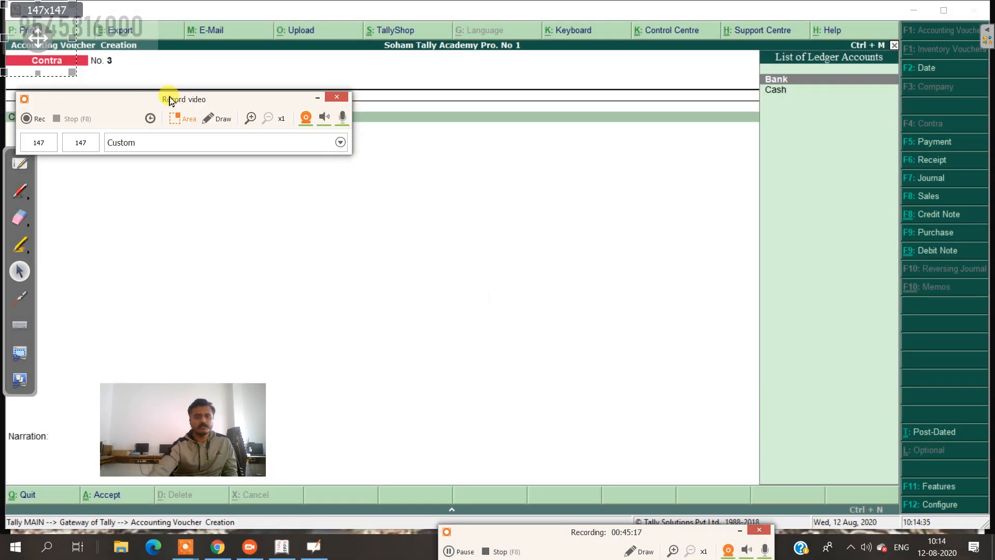
{"action": "left_click", "coordinate": [320, 98]}
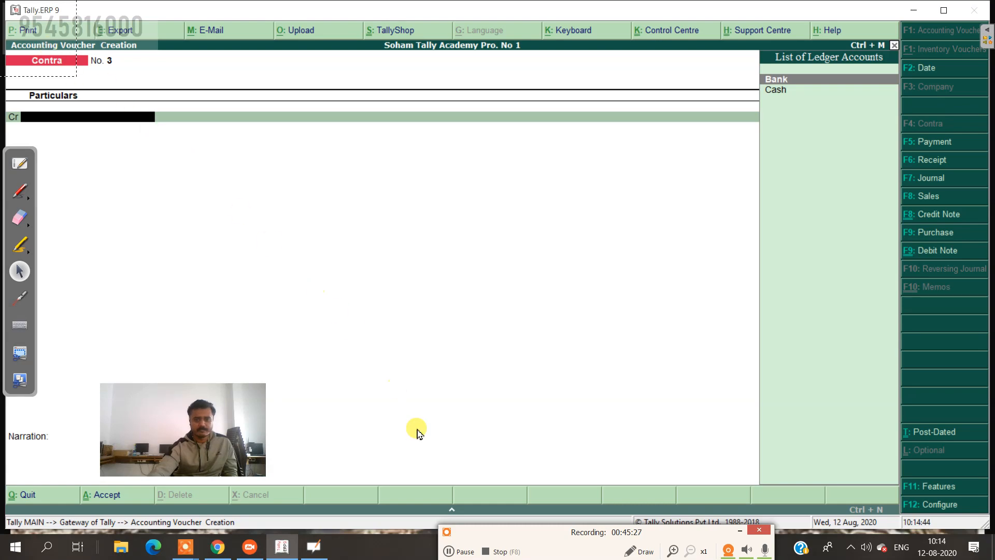
{"action": "key", "text": "F7"}
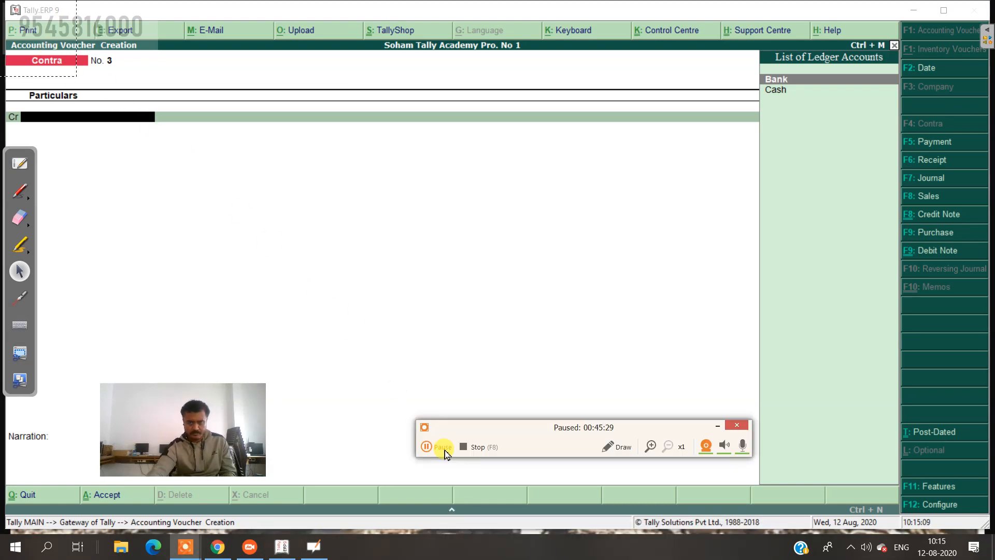
{"action": "left_click", "coordinate": [444, 449]}
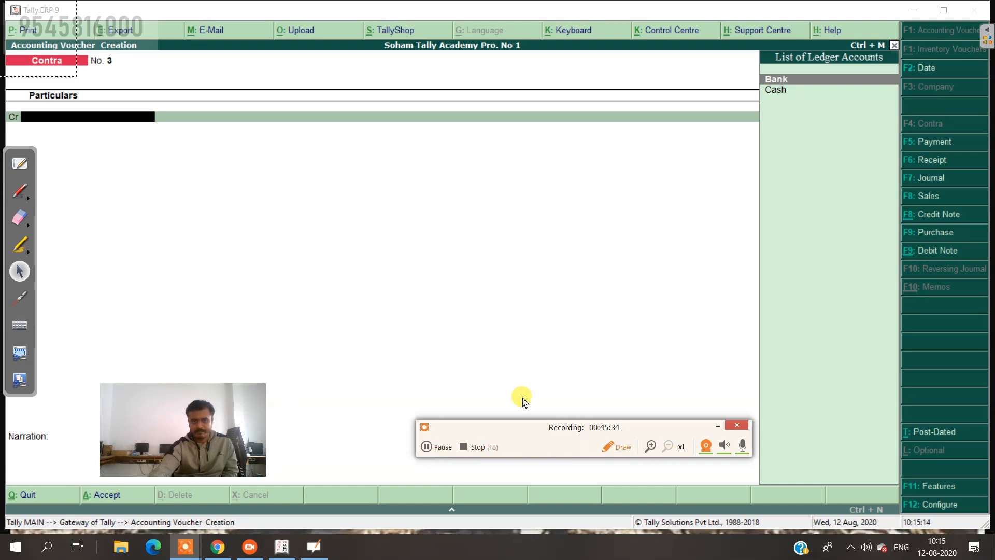
Step: Return to Tally and ask to quit the blank Contra voucher No. 3
{"action": "left_click", "coordinate": [51, 61]}
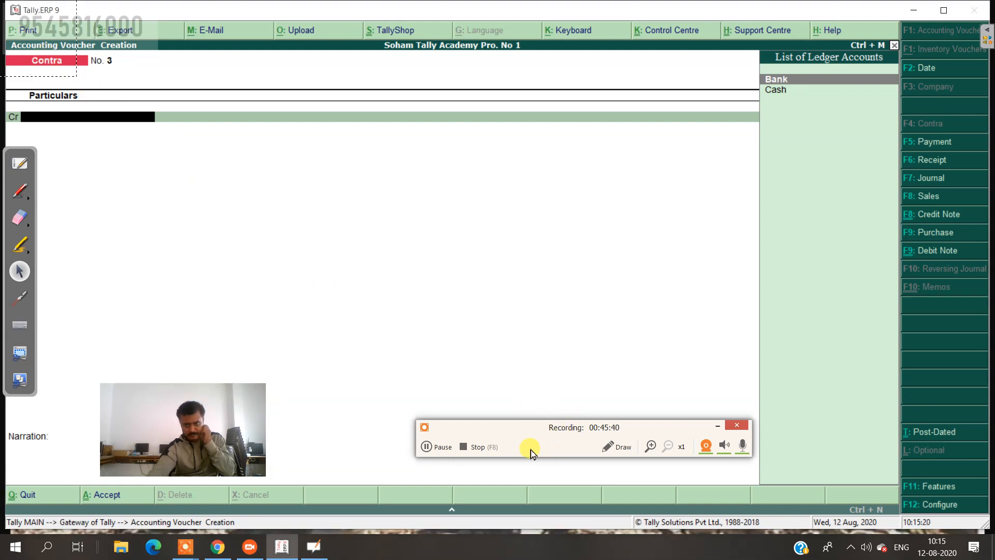
{"action": "left_click", "coordinate": [427, 445]}
{"action": "left_click", "coordinate": [427, 476]}
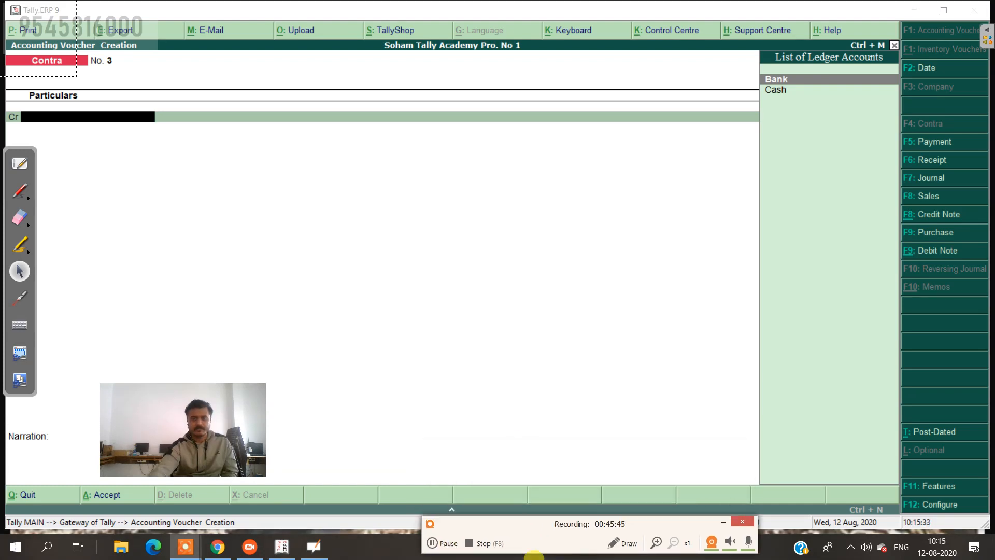
{"action": "left_click", "coordinate": [61, 46]}
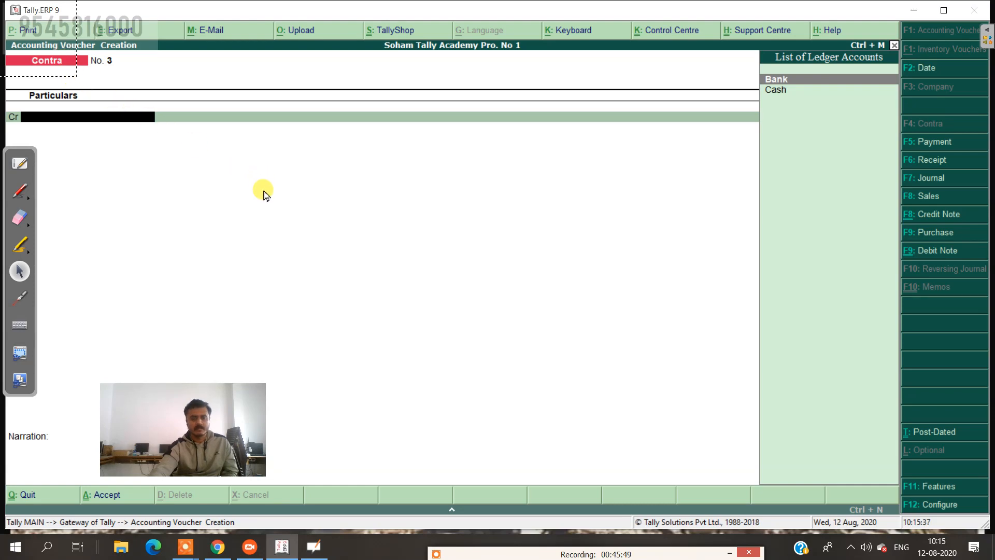
{"action": "key", "text": "Escape"}
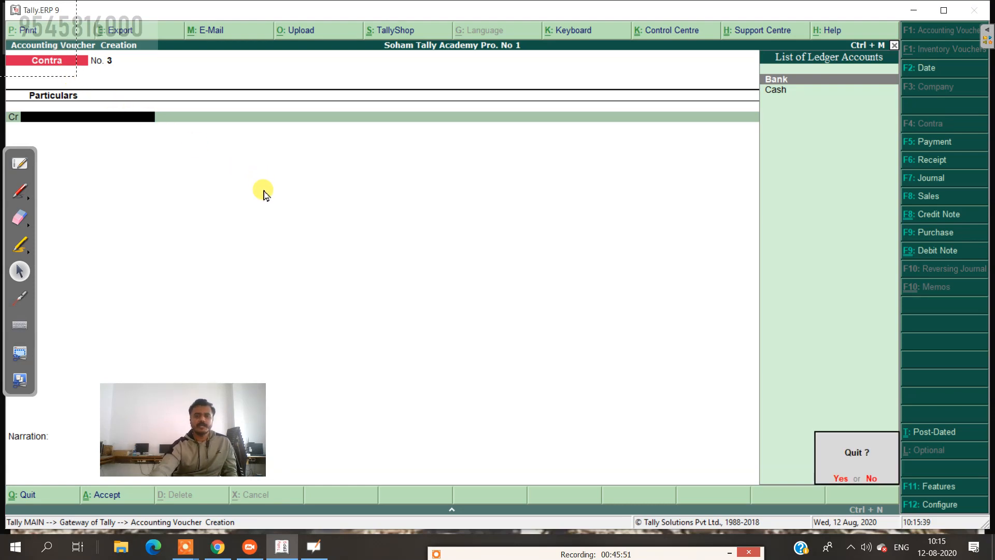
Step: Discard the blank contra voucher and stay in Tally at the main menu
{"action": "key", "text": "y"}
{"action": "key", "text": "Escape"}
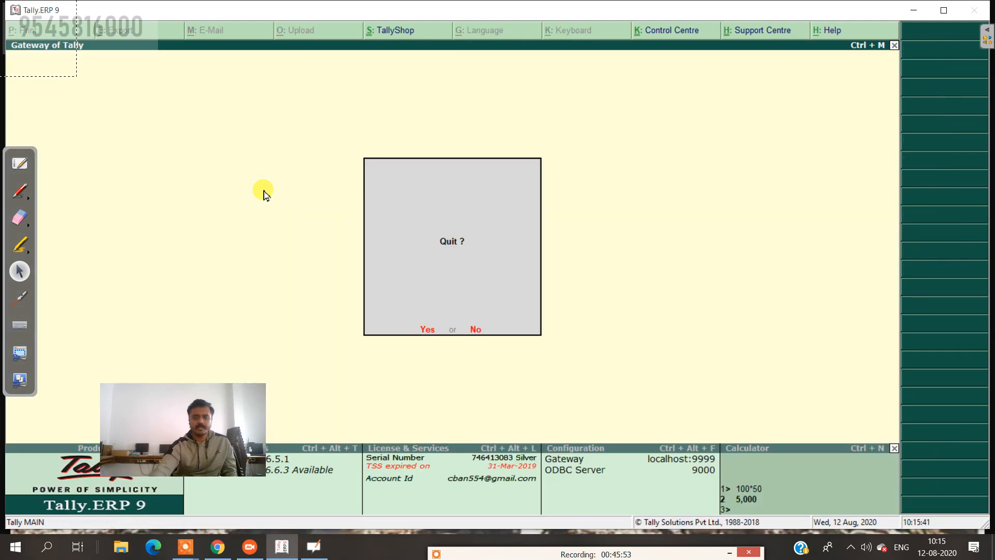
{"action": "key", "text": "n"}
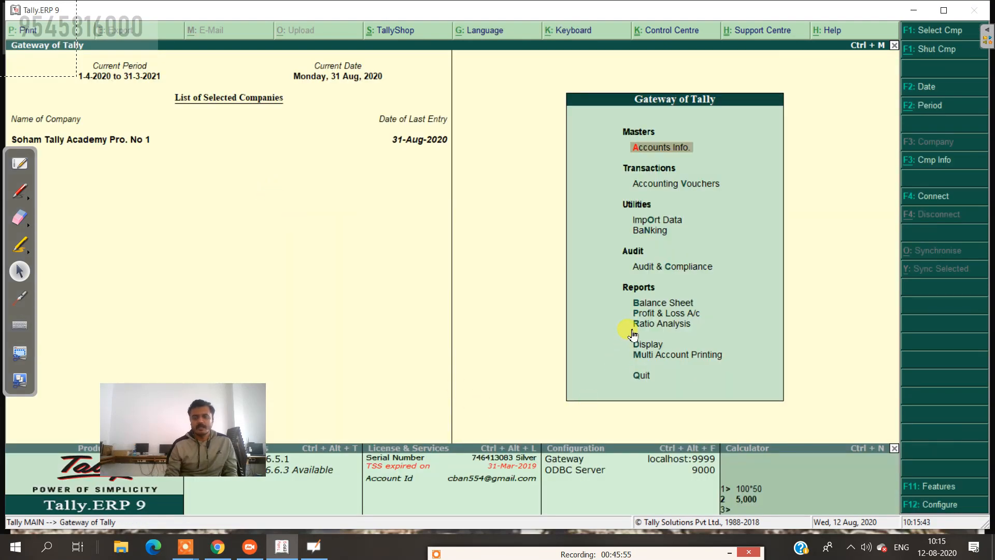
Step: Open the Profit & Loss A/c in detailed view, showing a 5,000 Nett Loss
{"action": "key", "text": "Down"}
{"action": "key", "text": "Down"}
{"action": "key", "text": "Down"}
{"action": "key", "text": "Down"}
{"action": "key", "text": "Down"}
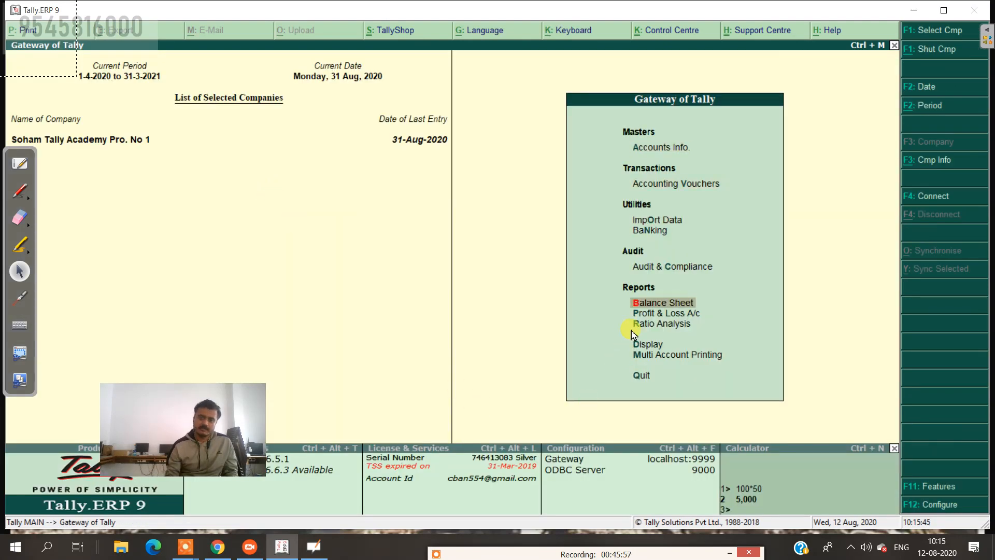
{"action": "key", "text": "Down"}
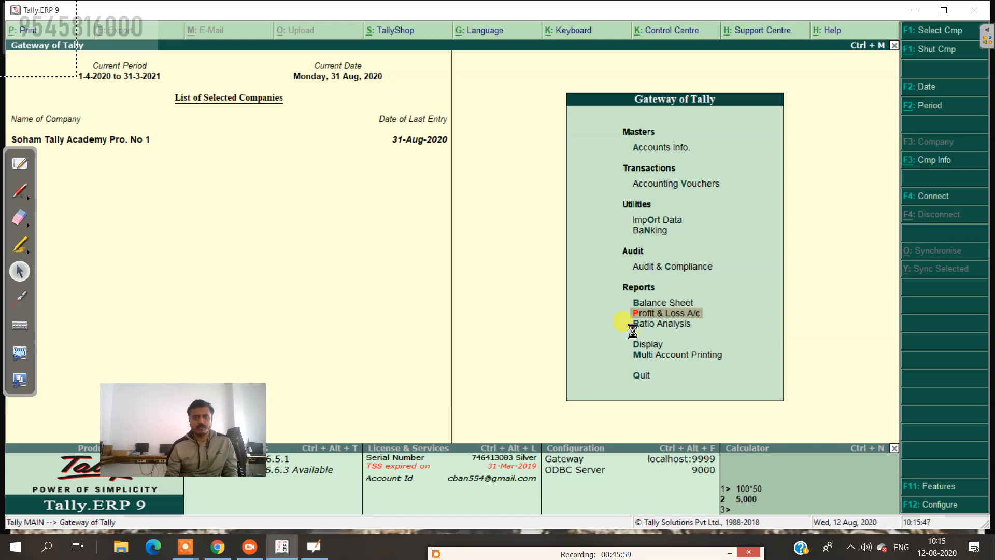
{"action": "key", "text": "Return"}
{"action": "key", "text": "alt+F2"}
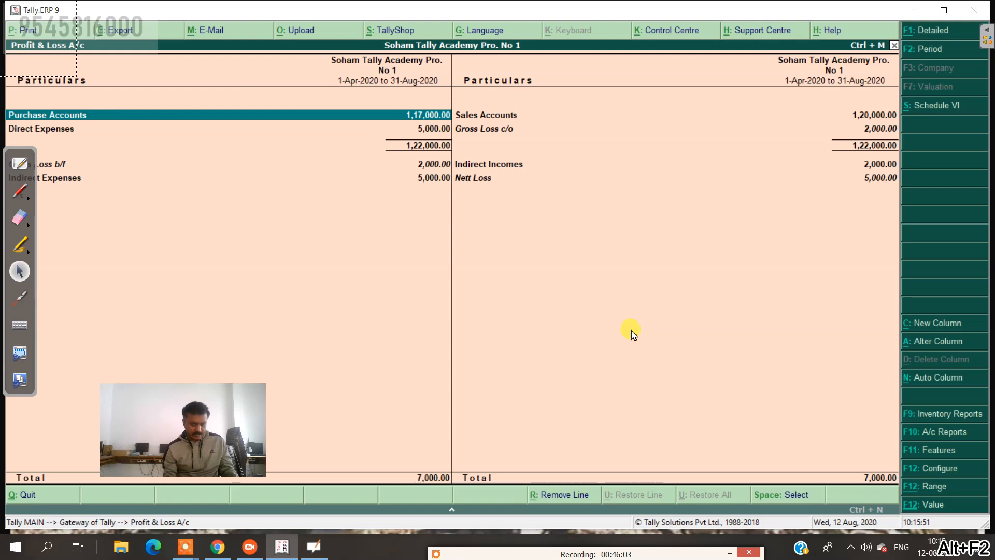
{"action": "left_click", "coordinate": [921, 32]}
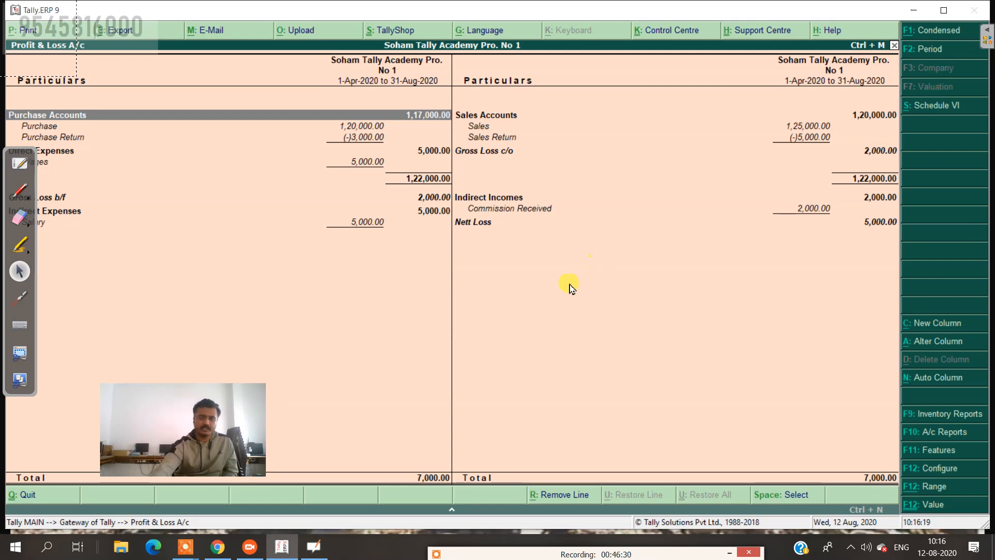
Step: Open the detailed Balance Sheet as at 31-Aug-2020, totalling 2,92,000
{"action": "key", "text": "Escape"}
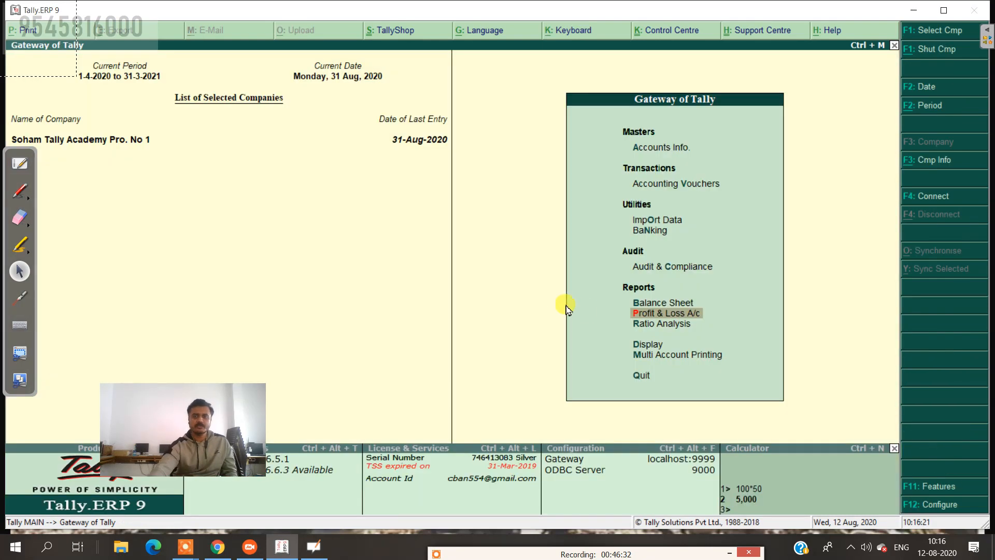
{"action": "key", "text": "Up"}
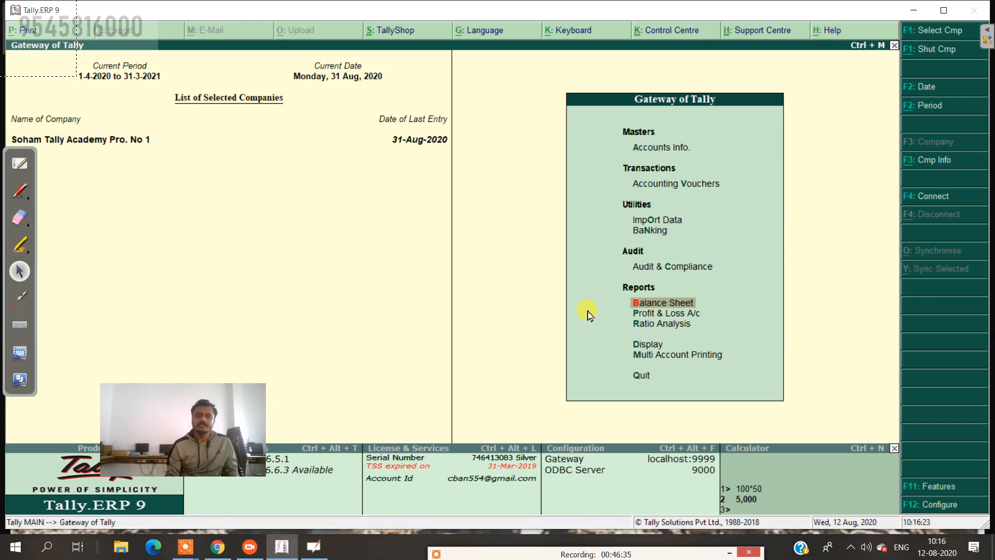
{"action": "key", "text": "Return"}
{"action": "key", "text": "alt+F1"}
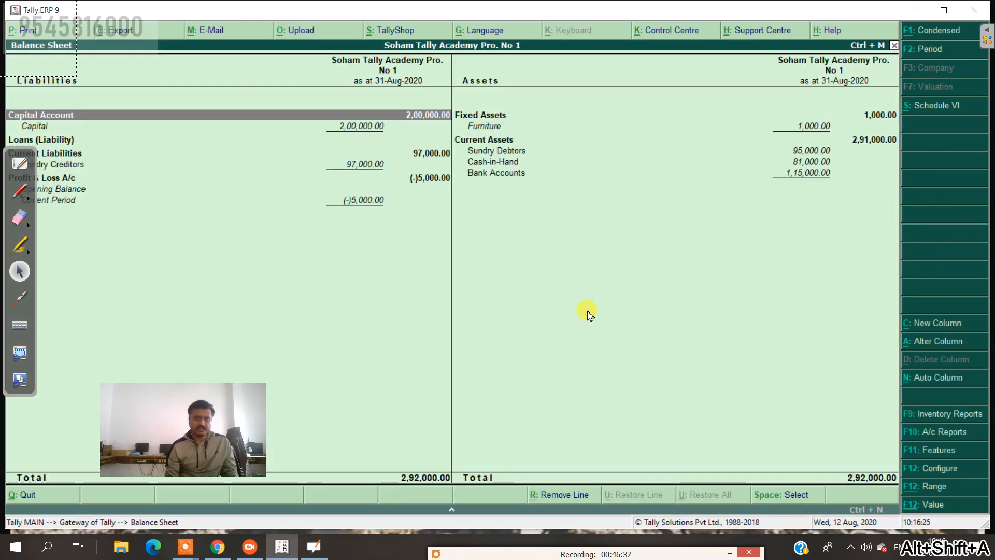